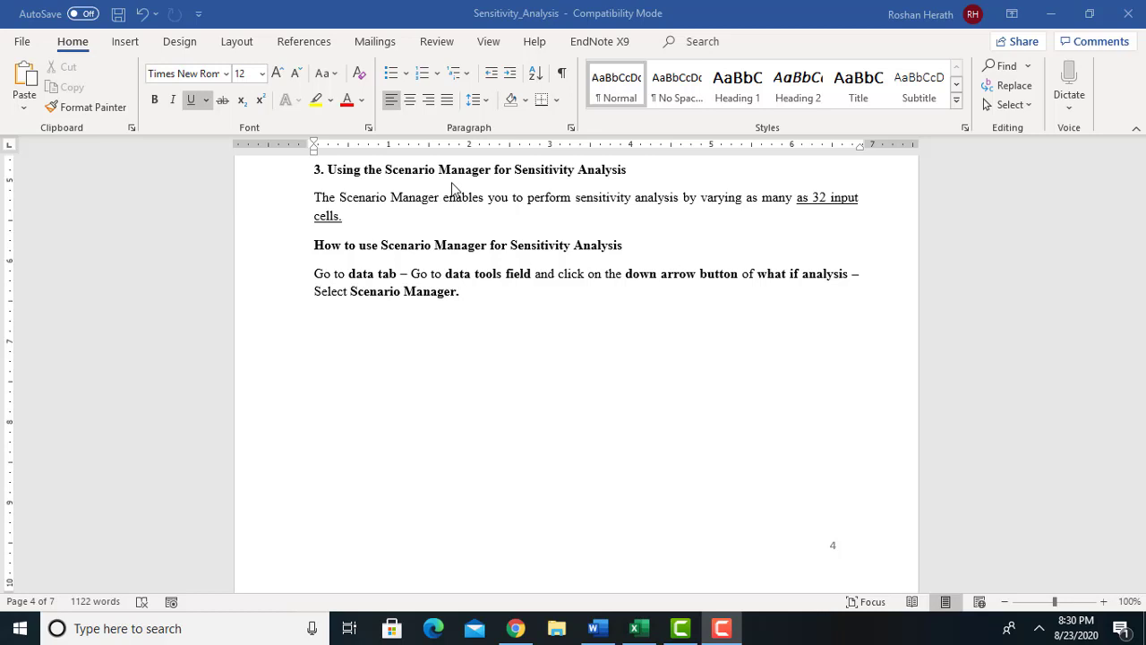
Switch to the Sensitivity Analysis workbook in Excel and open the Scenario Manager on Sheet3, moving its dialog to the middle of the sheet
left_click(605, 332)
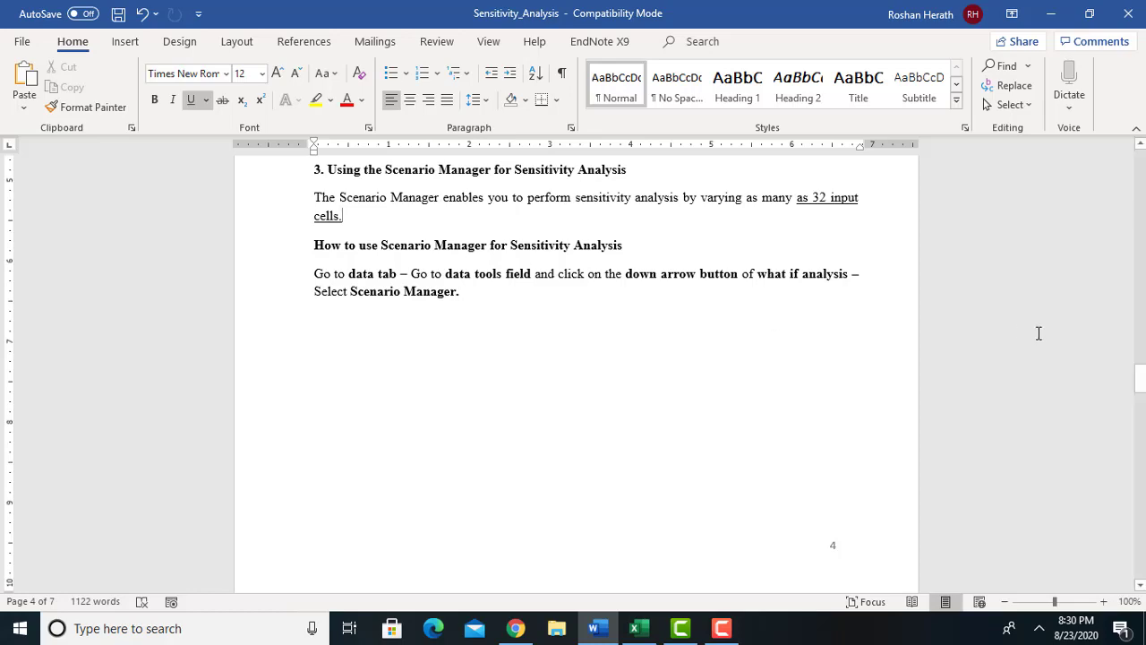
left_click(639, 629)
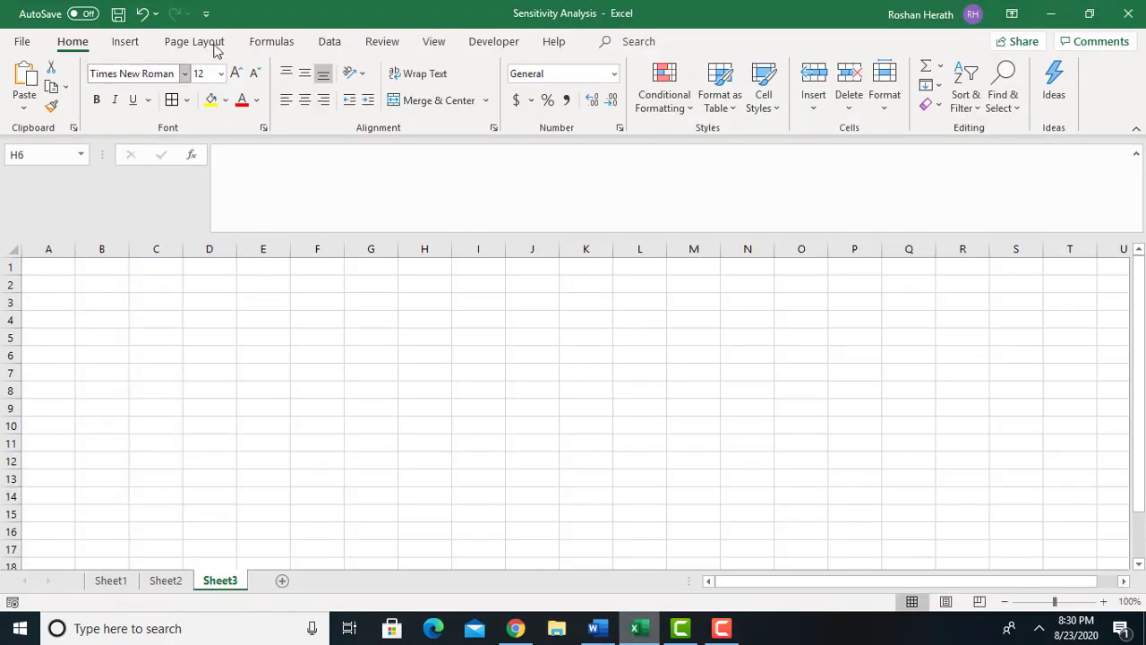
left_click(328, 43)
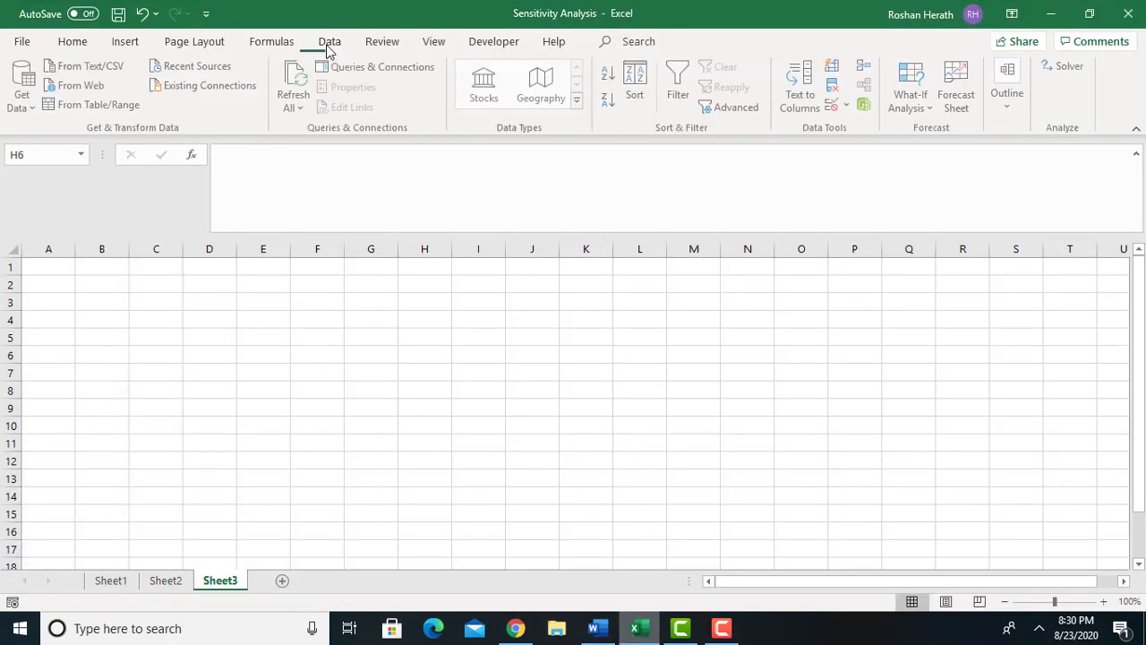
left_click(912, 98)
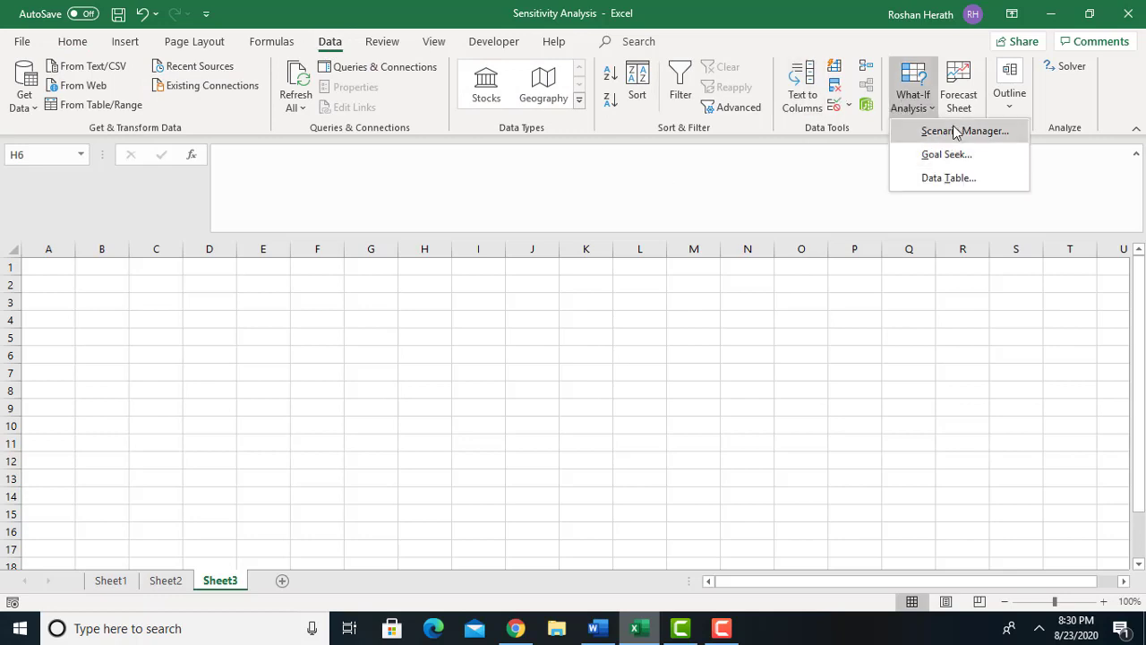
left_click(955, 128)
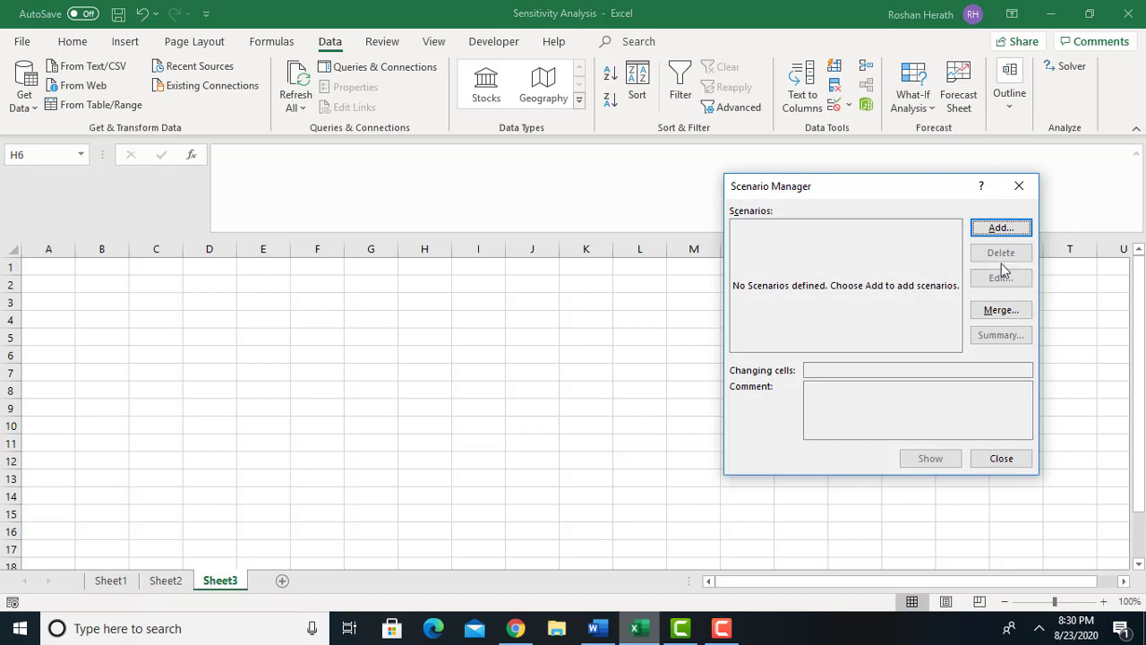
left_click_drag(876, 191, 556, 196)
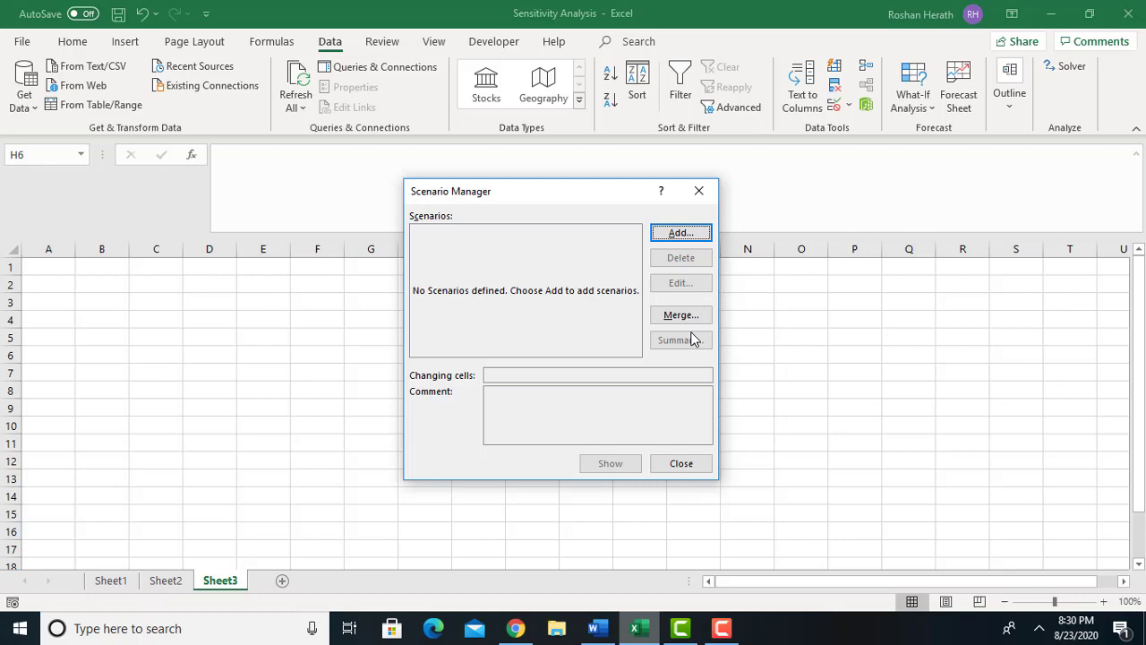
View the fields for adding a scenario, then close the Scenario Manager without creating one
left_click(668, 238)
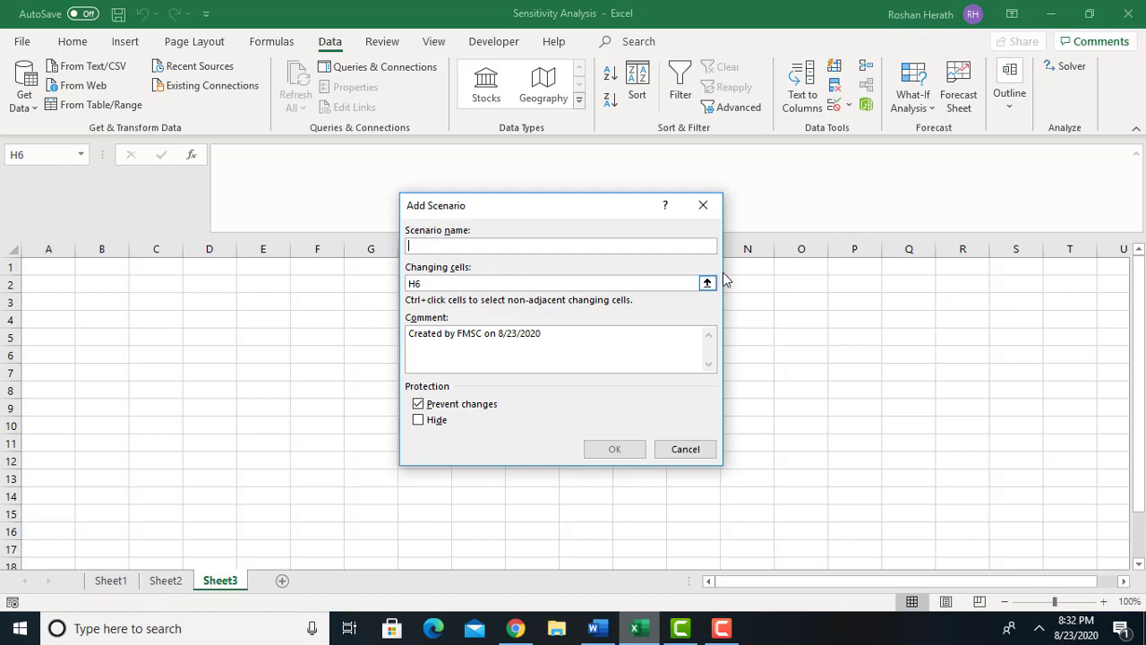
left_click(703, 208)
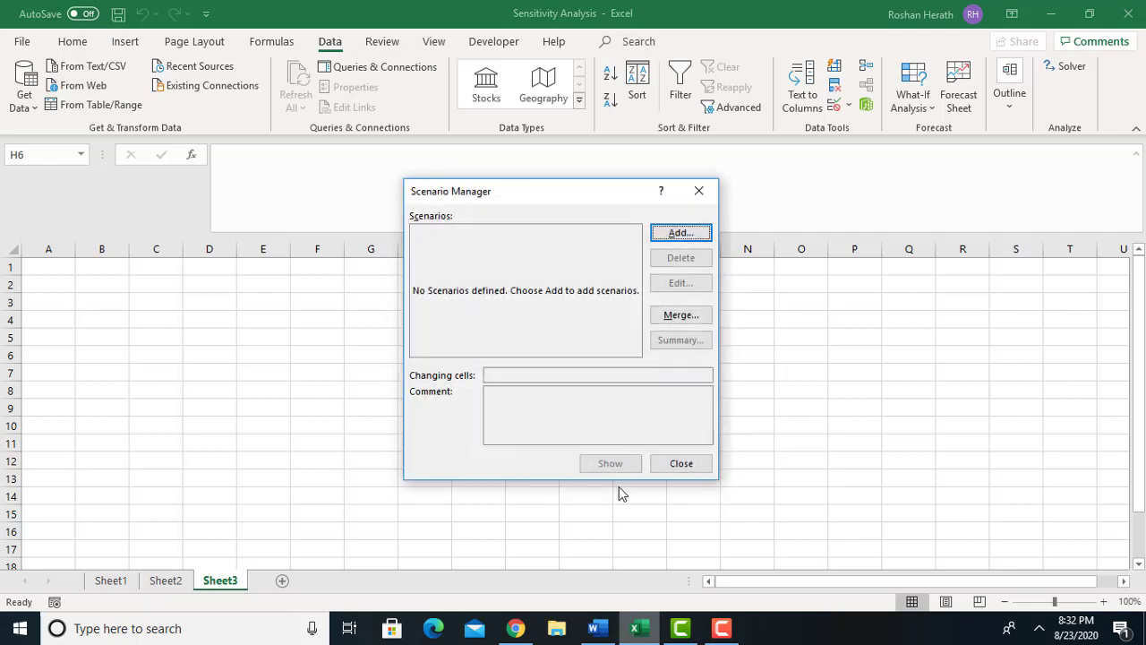
left_click(701, 194)
Switch to the Word document and read the Scenario Manager instructions on adding scenarios, entering scenario values, showing results and generating a summary
left_click(594, 628)
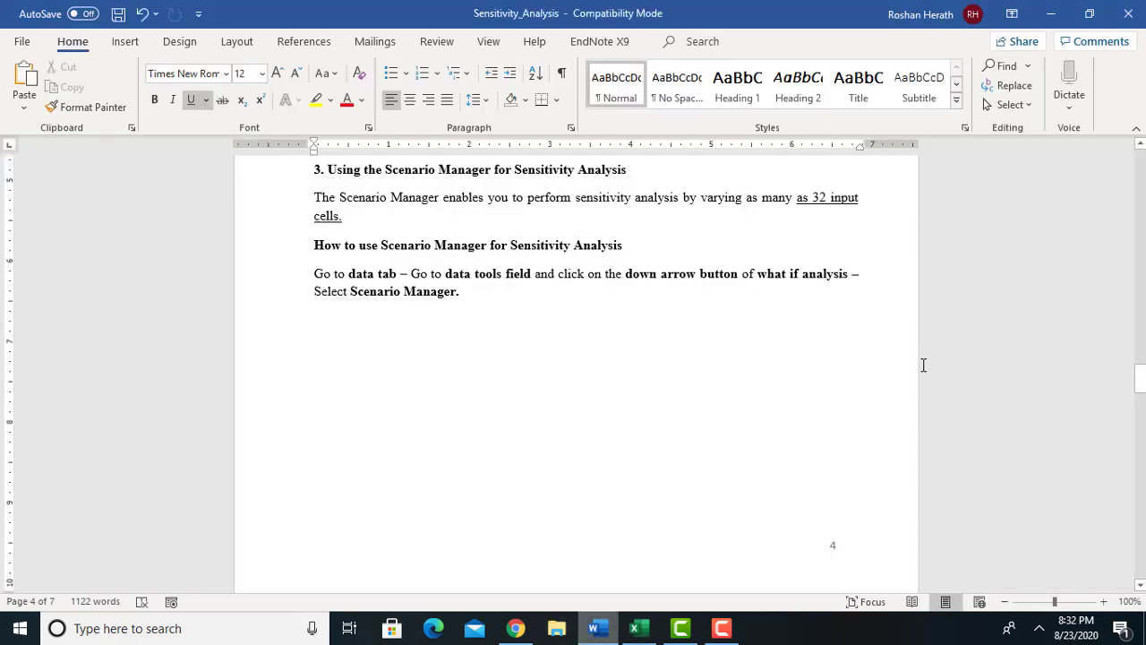
left_click_drag(1140, 377, 1139, 455)
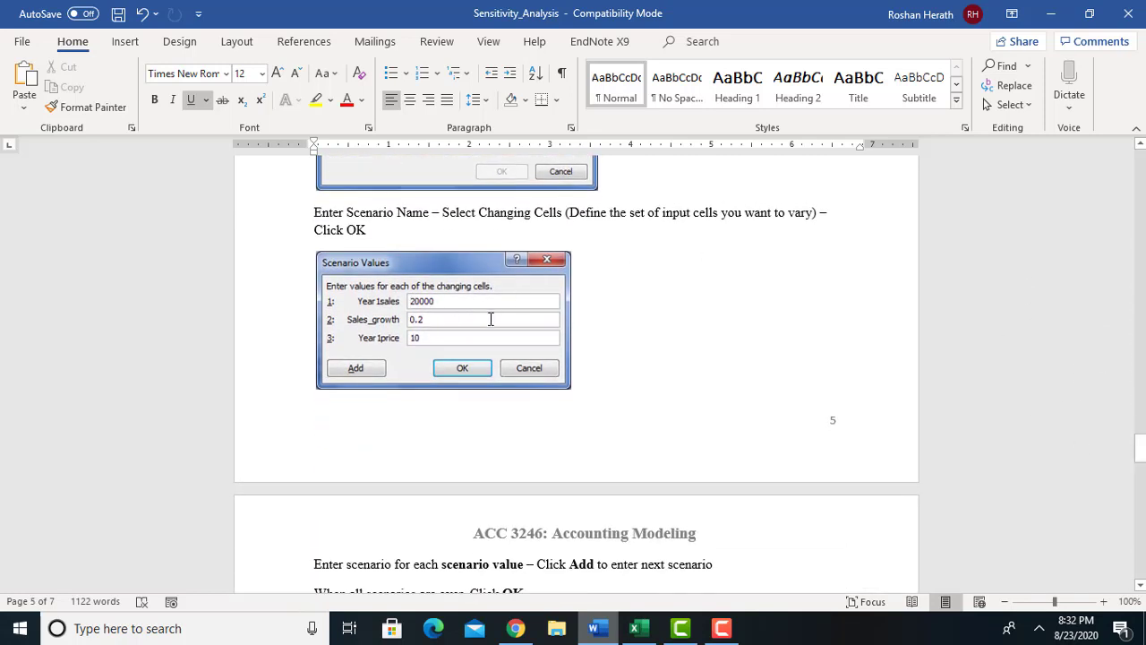
left_click_drag(1141, 449, 1142, 433)
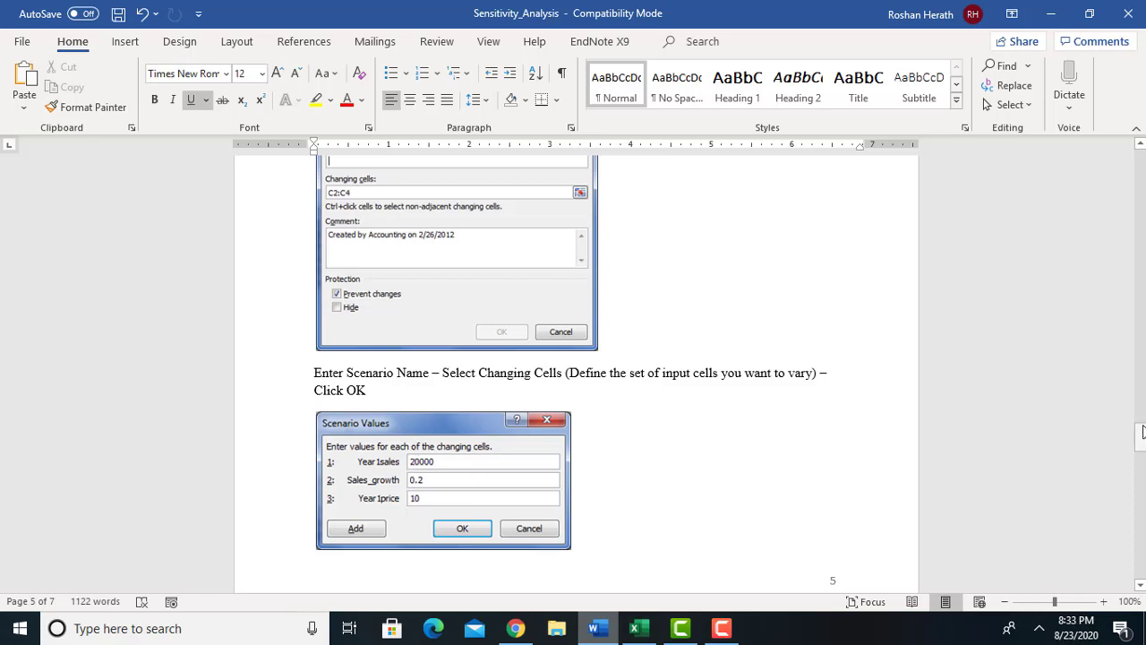
left_click_drag(1141, 431, 1142, 433)
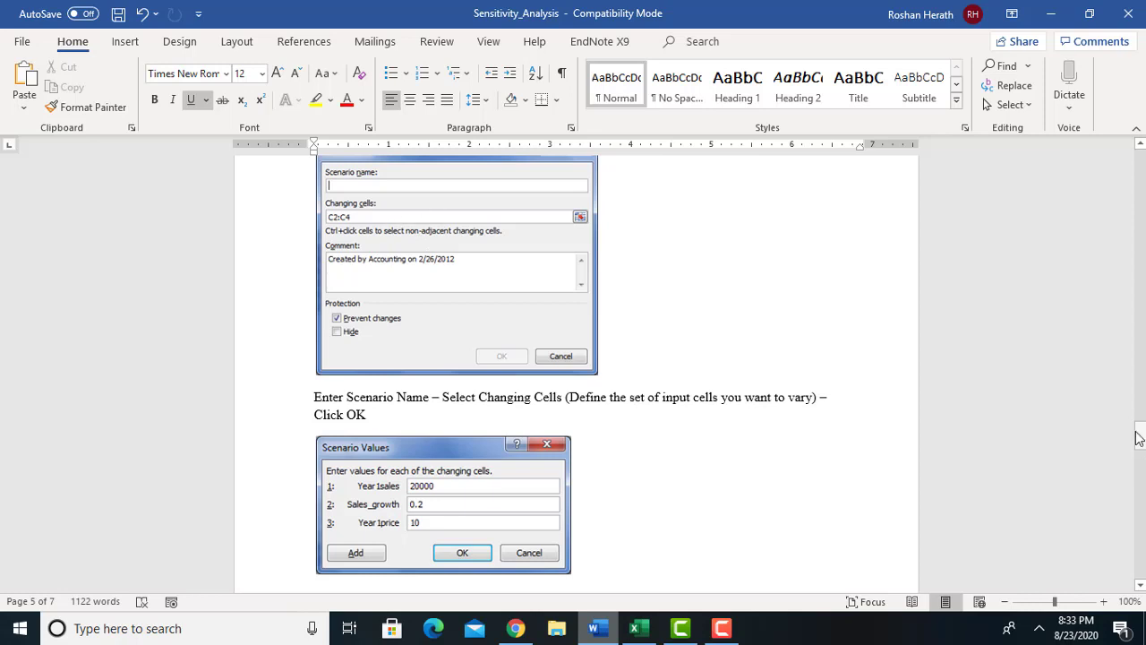
left_click_drag(1141, 442, 1140, 472)
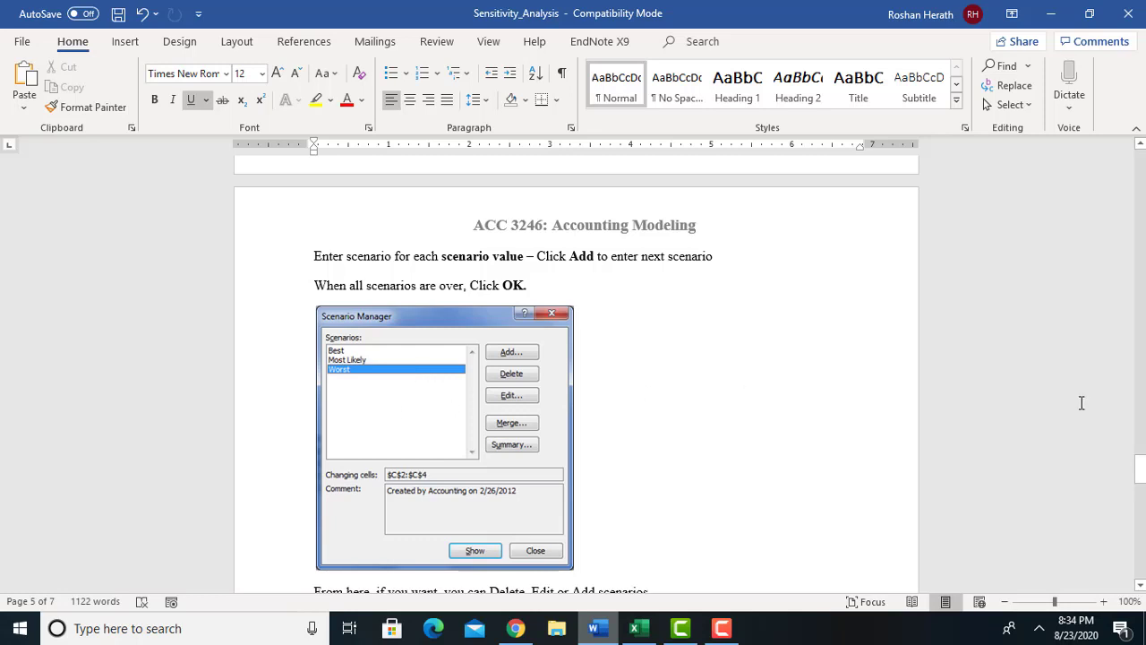
left_click_drag(1141, 463, 1142, 474)
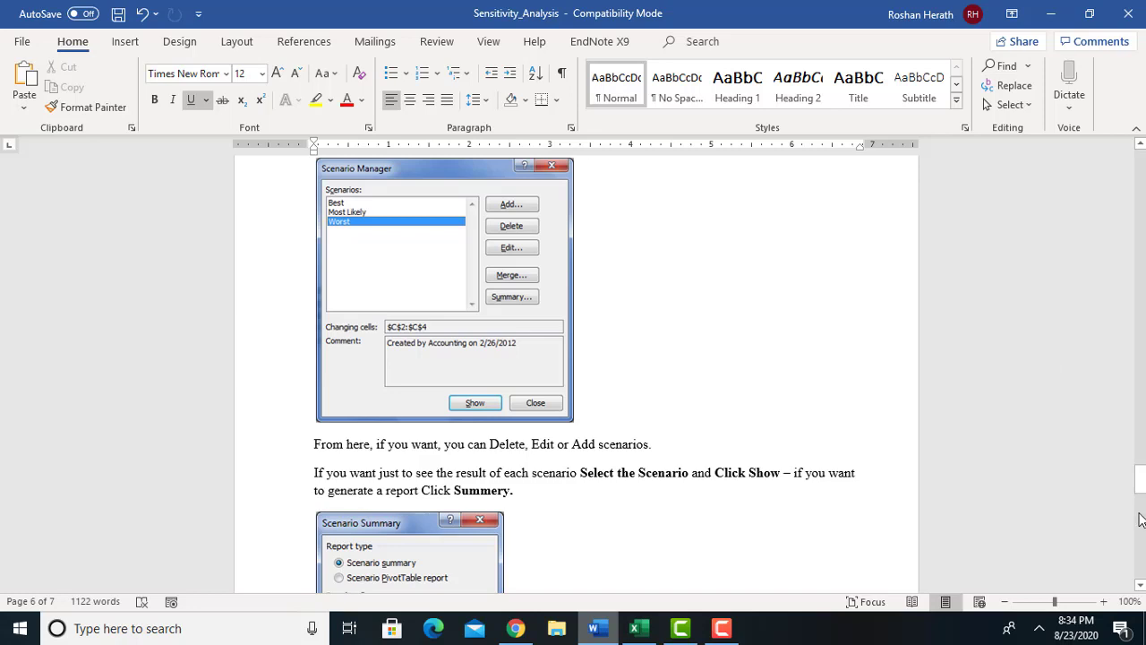
left_click(1142, 486)
left_click(341, 202)
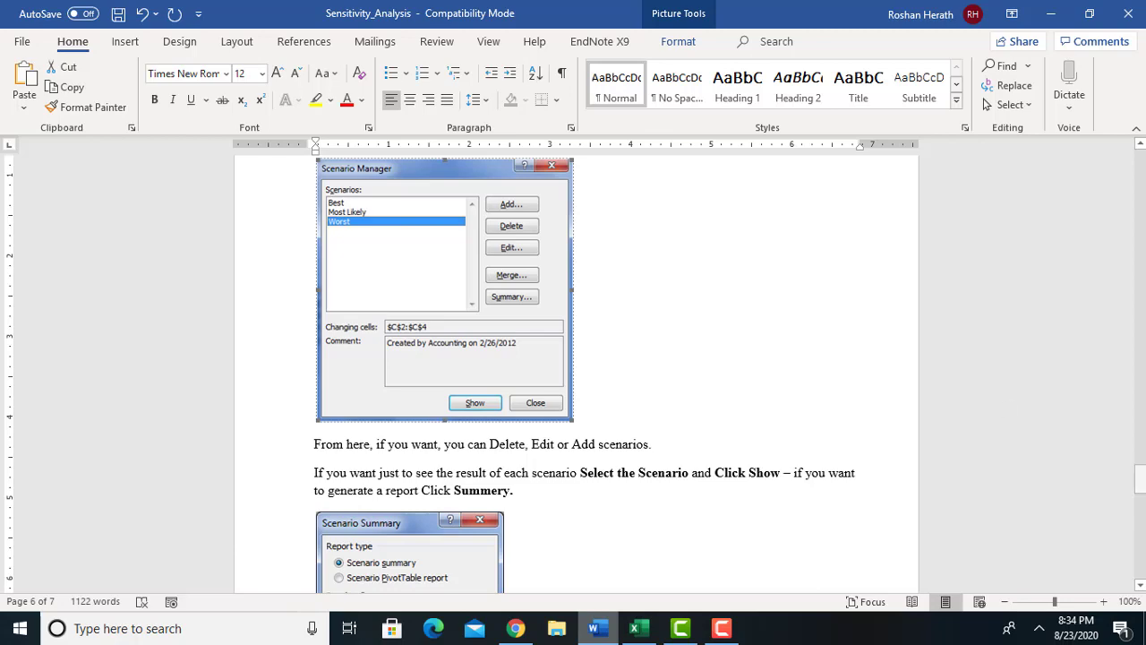
left_click_drag(1139, 479, 1140, 499)
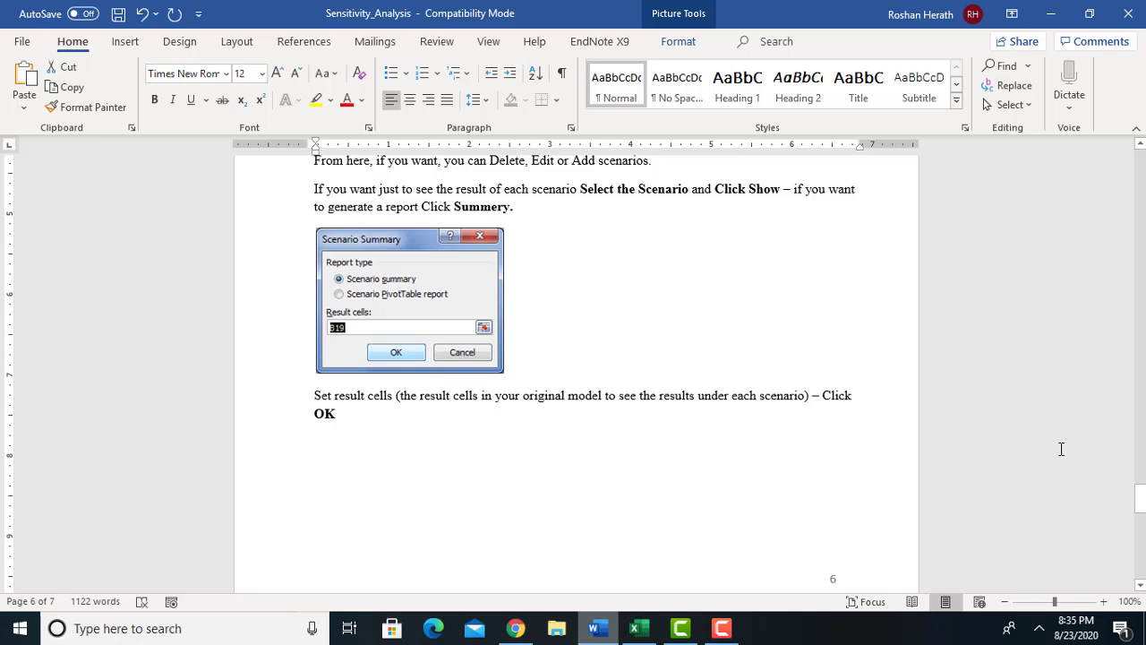
Examine Activity 7's input data, the best, most likely and worst case values, and the required tasks
left_click_drag(1141, 502, 1138, 538)
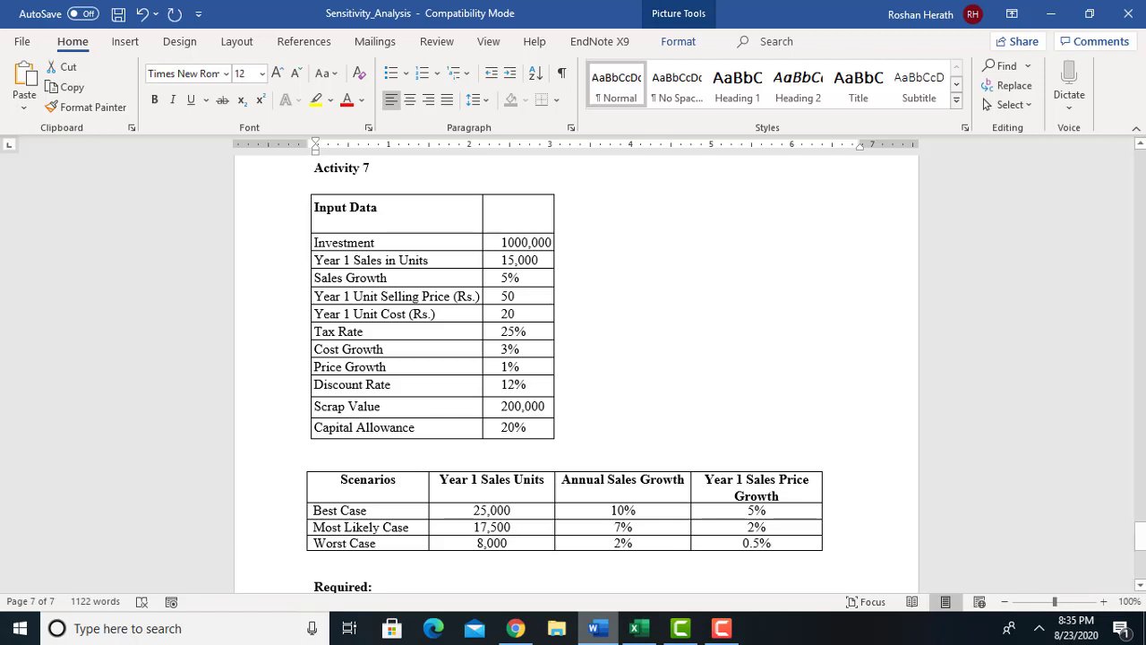
left_click_drag(1140, 535, 1140, 552)
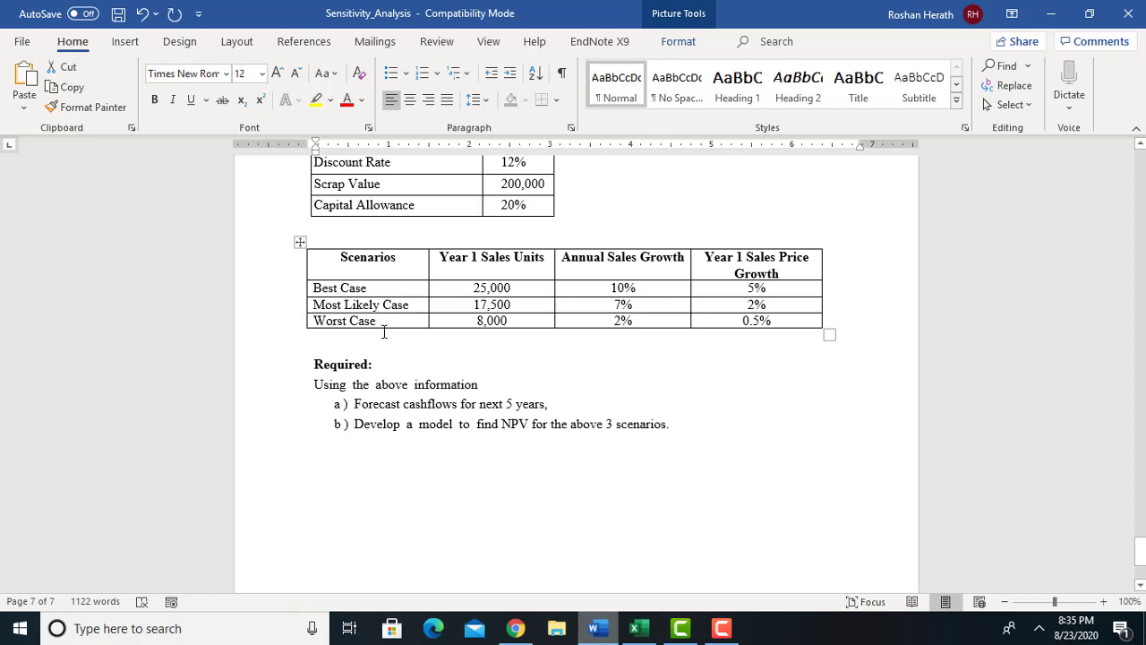
left_click(1141, 552)
left_click_drag(1142, 553, 1141, 535)
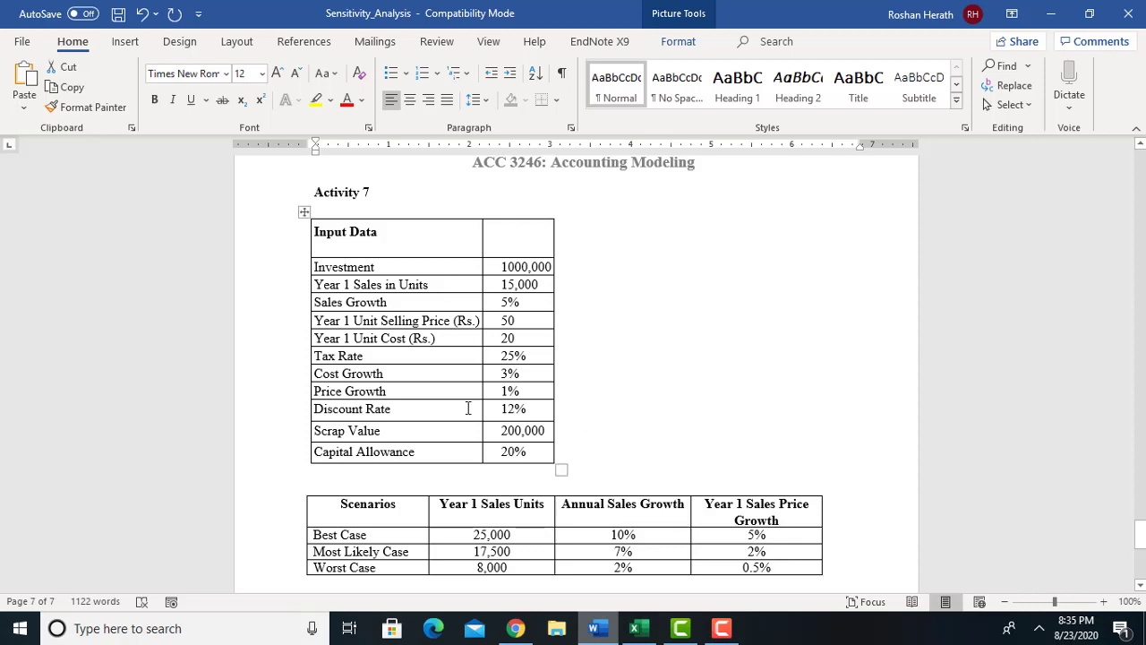
left_click(472, 542)
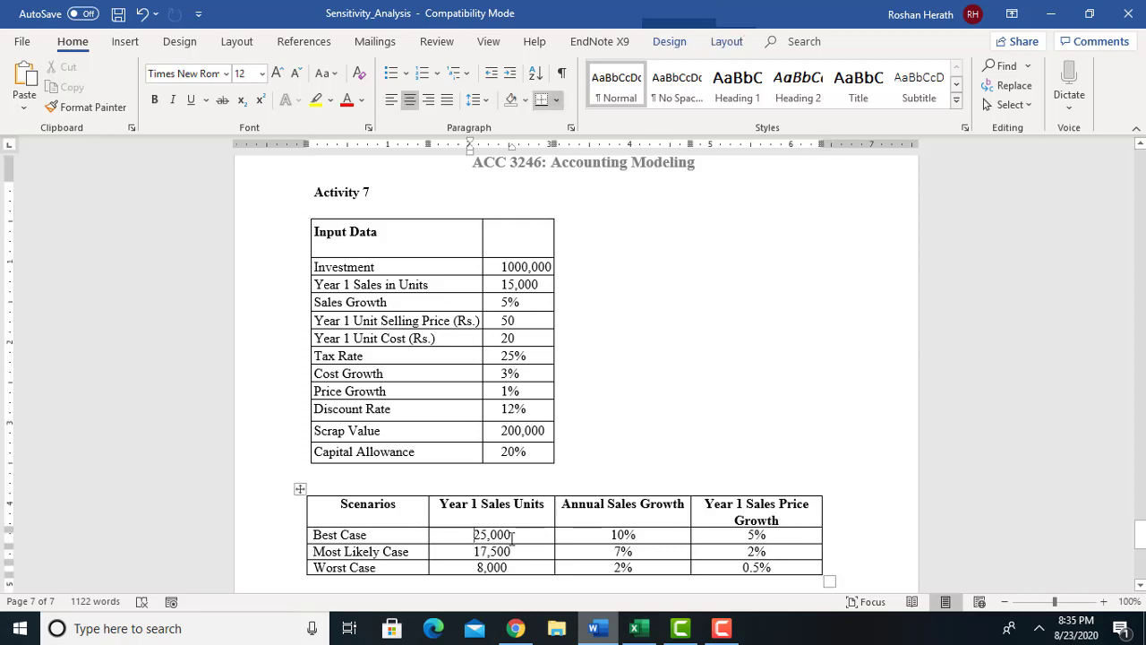
left_click(589, 541)
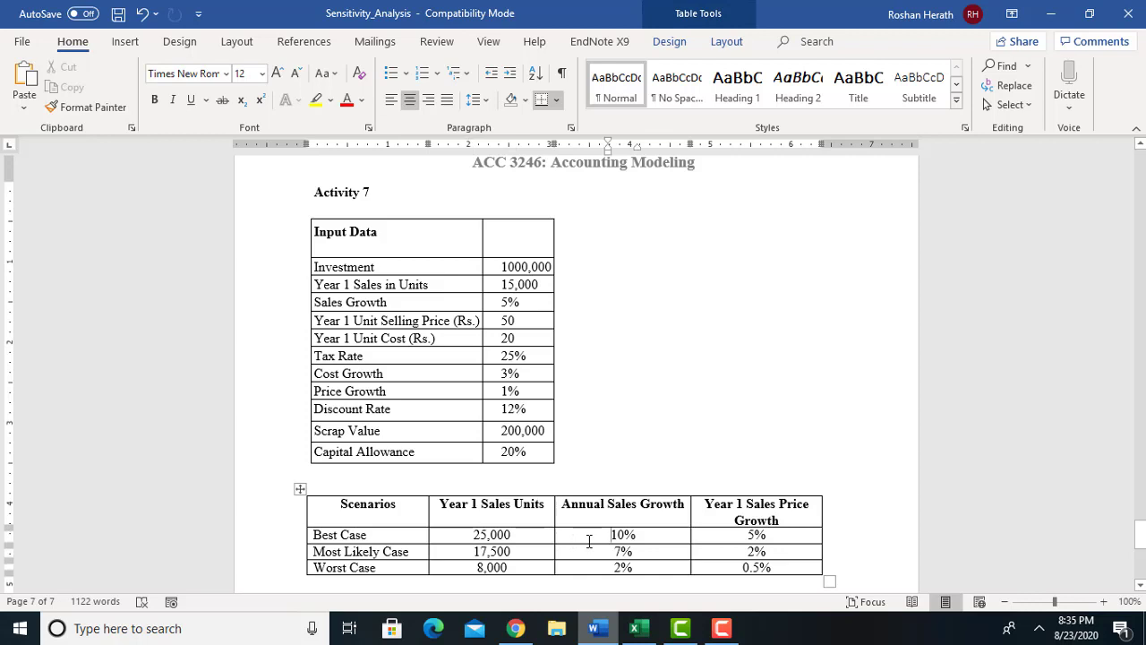
left_click(735, 533)
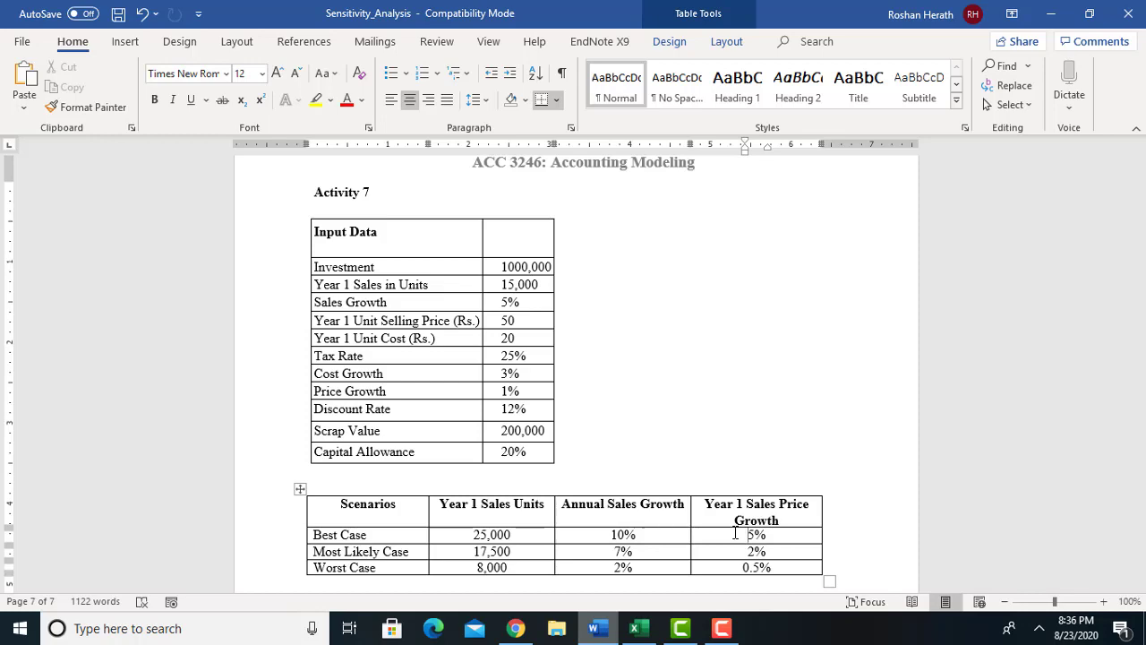
mouse_move(1141, 537)
left_mouse_down()
mouse_move(1142, 555)
mouse_move(1142, 546)
left_mouse_up()
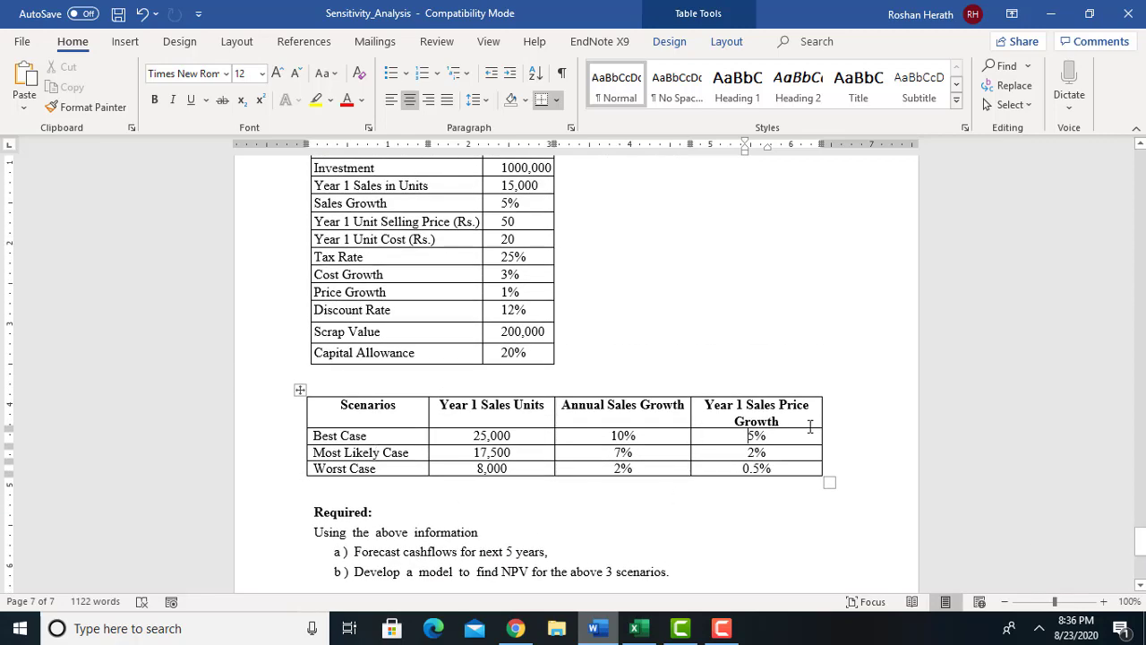
left_click(394, 440)
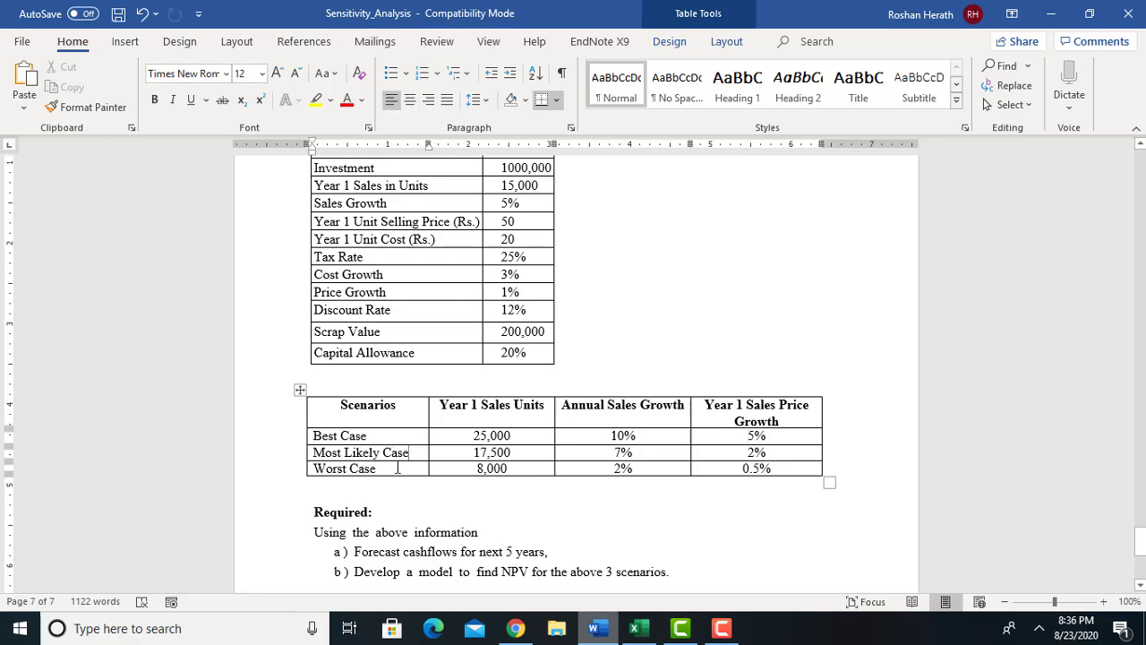
mouse_move(1140, 541)
left_mouse_down()
mouse_move(1140, 525)
mouse_move(1140, 541)
left_mouse_up()
Copy the Input Data table from Activity 7 and paste it into Excel at cell A2 of Sheet3, matching the destination formatting
left_click(333, 199)
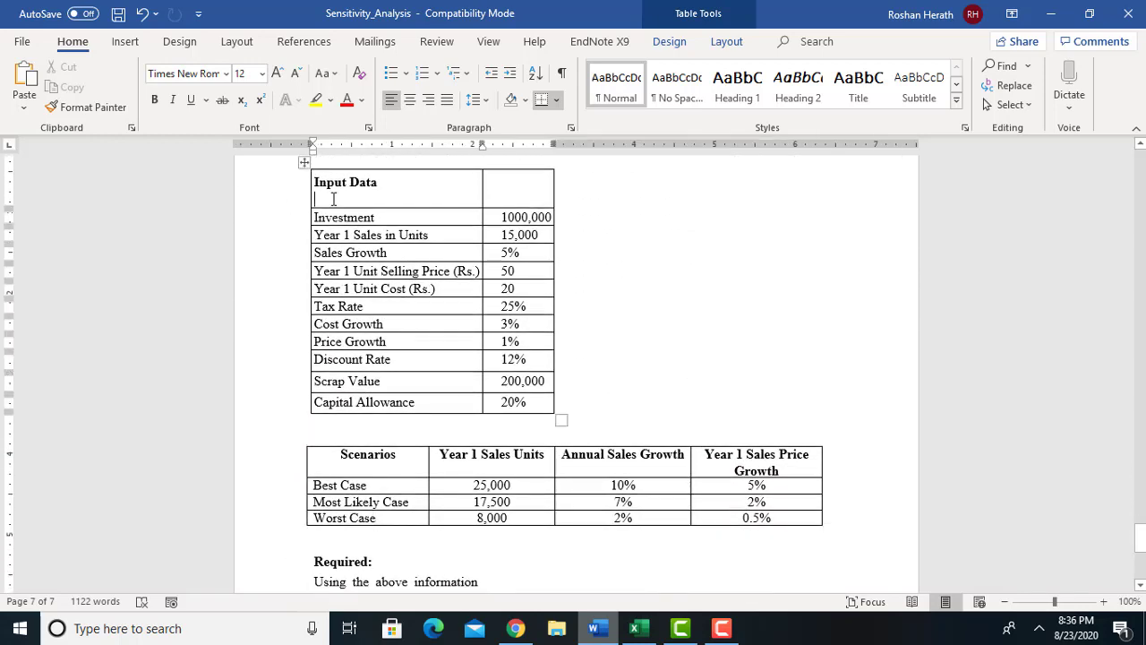
left_click(302, 162)
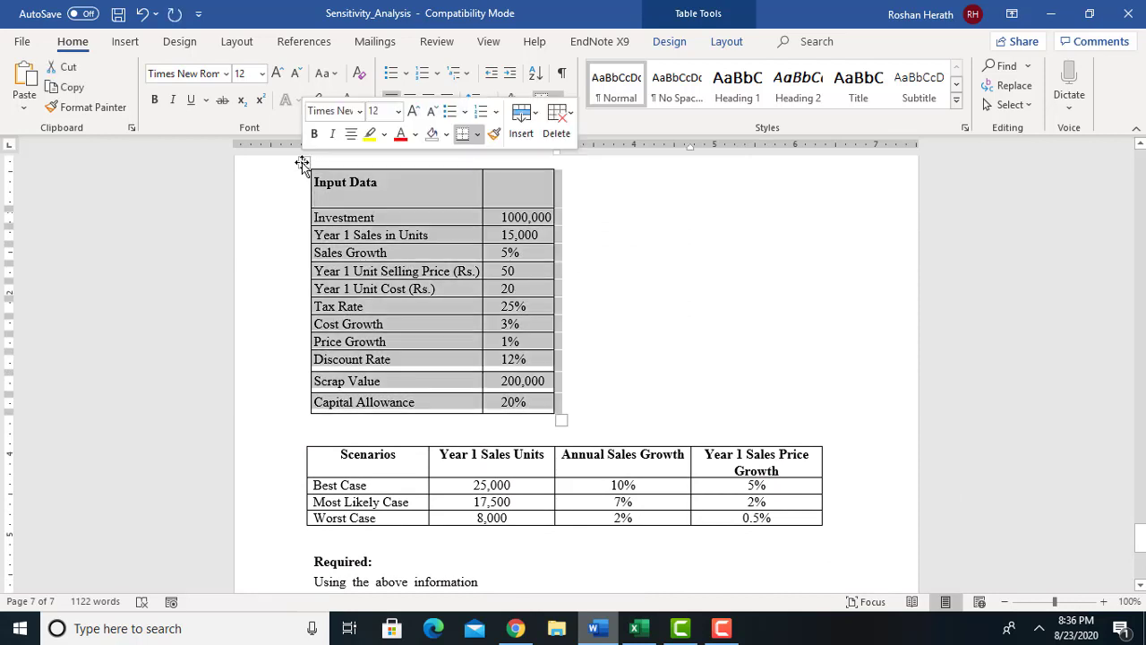
left_click(634, 628)
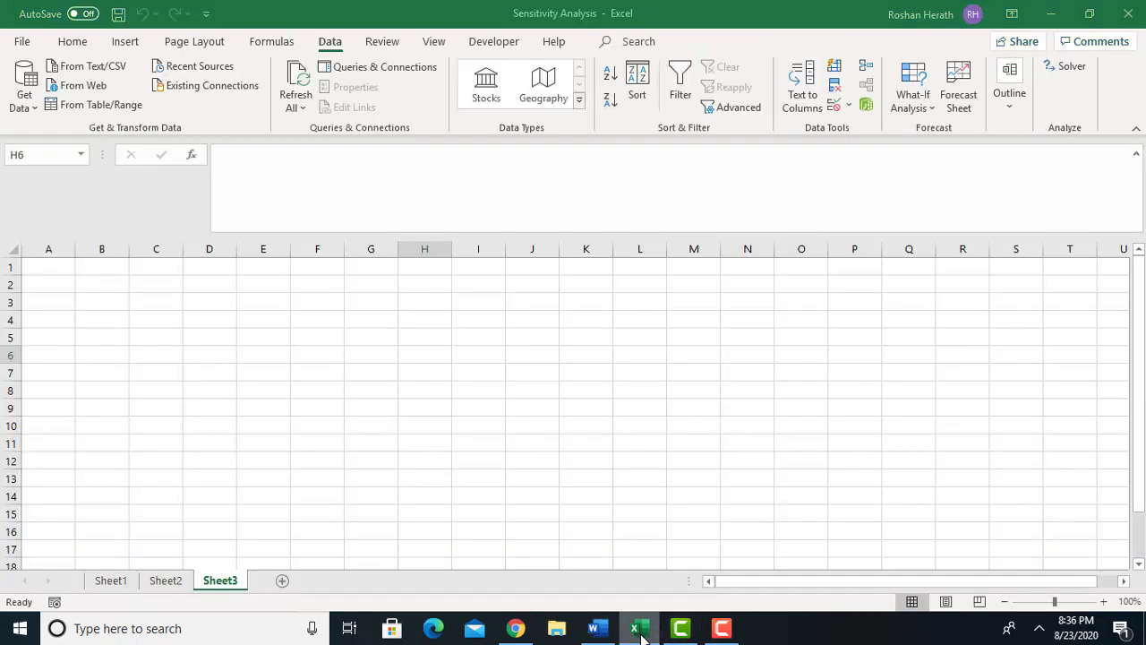
left_click(56, 285)
right_click(56, 286)
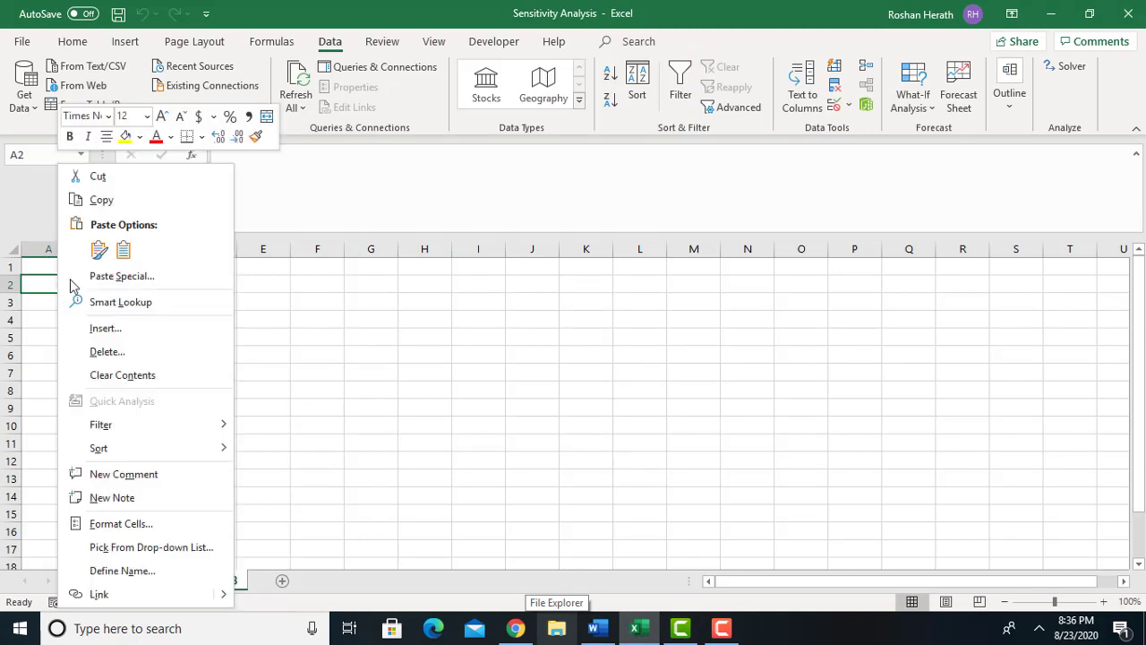
left_click(123, 254)
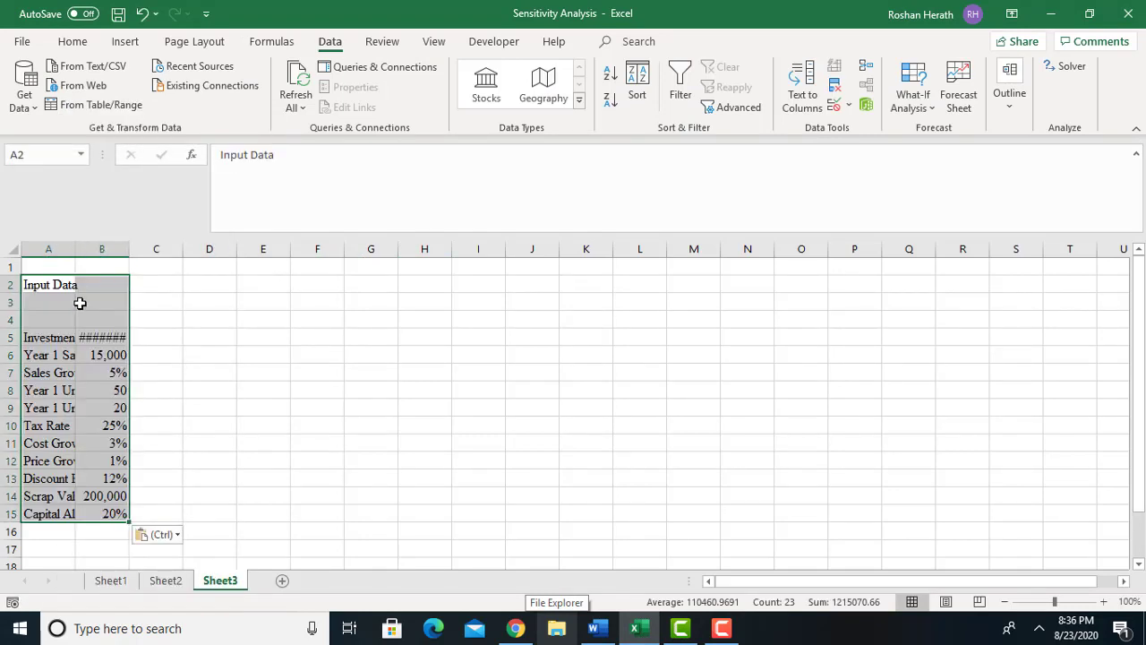
Autofit column B and widen column A so the pasted input values and most of the labels are readable
double_click(131, 256)
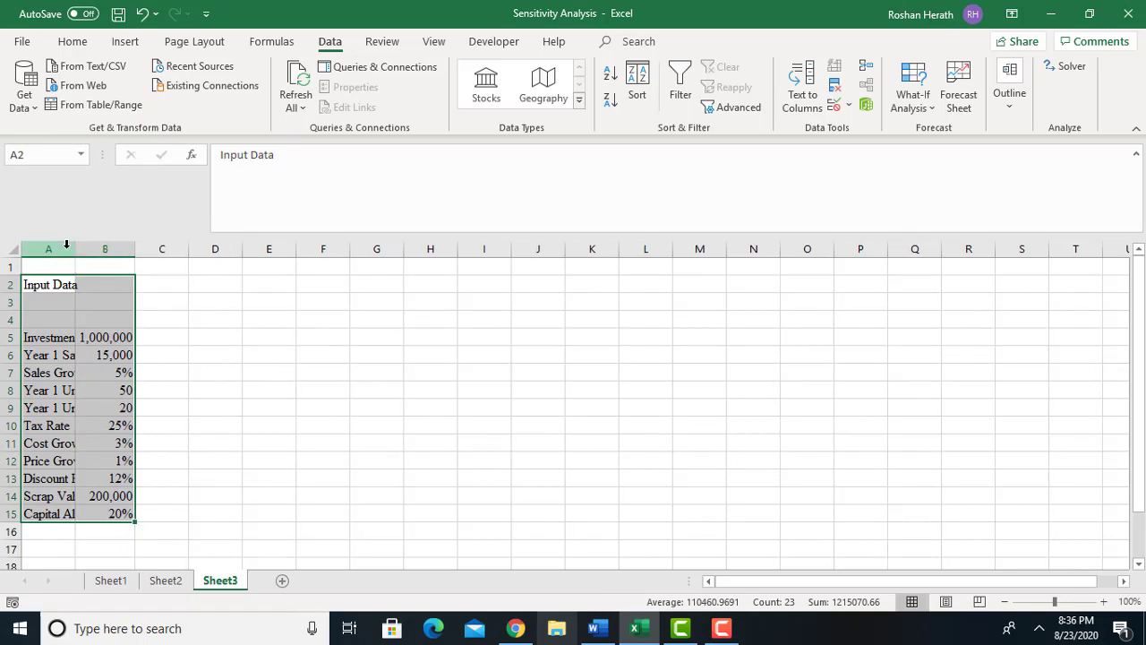
left_click_drag(77, 248, 141, 248)
left_click(346, 390)
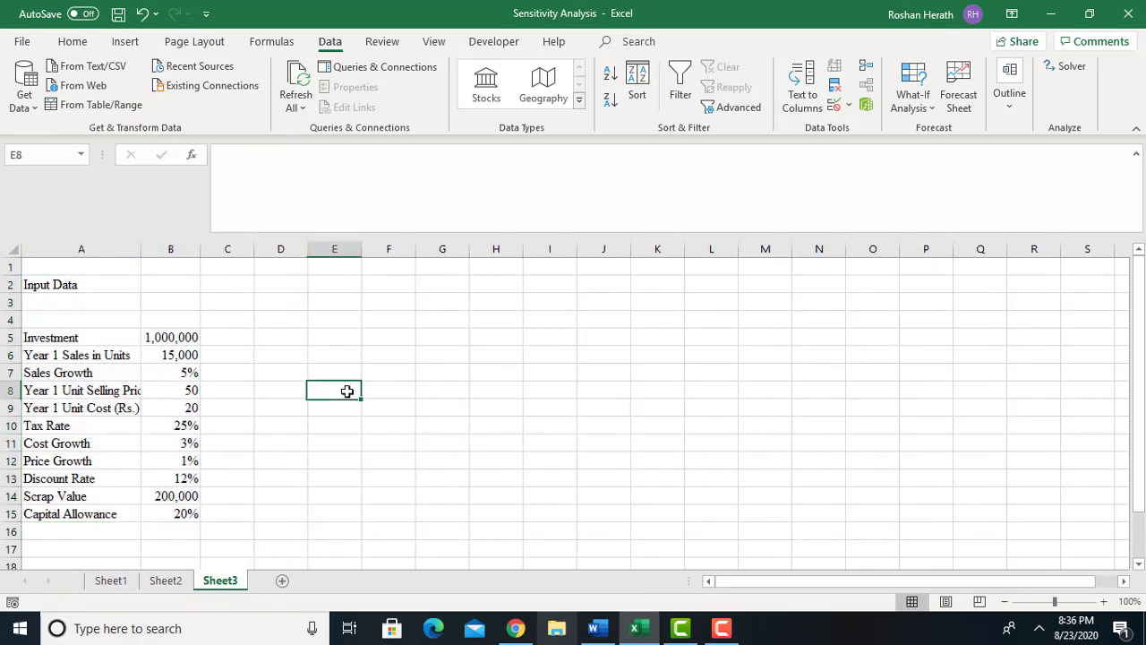
left_click(122, 354)
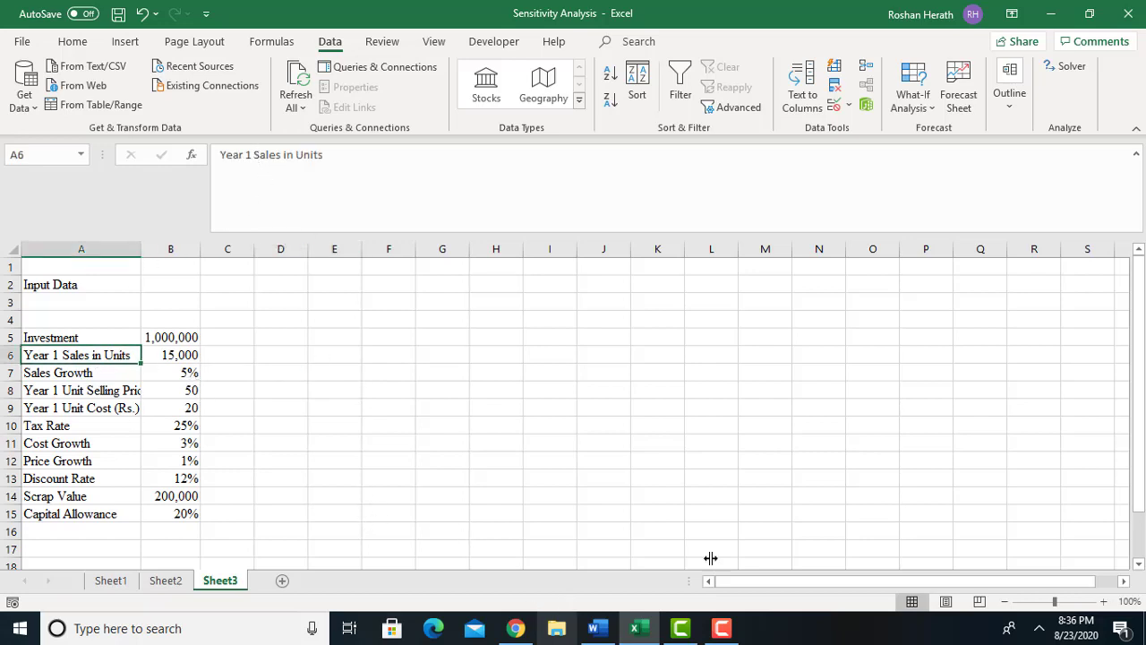
left_click(866, 495)
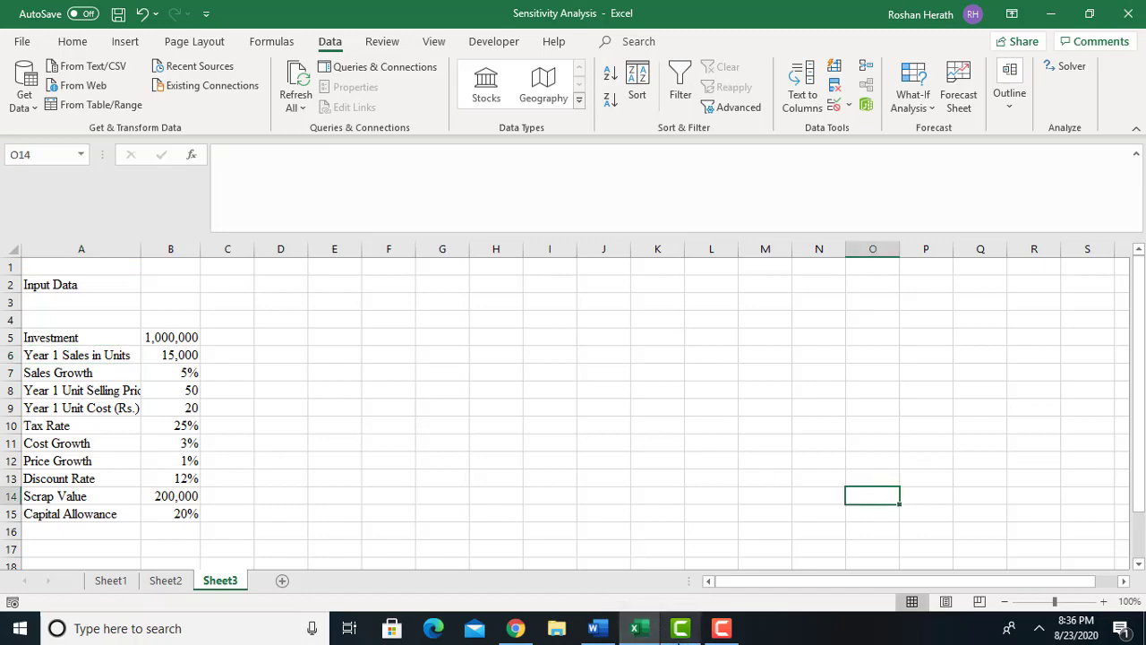
Copy the Scenarios table from the Word document and paste it into Sheet3 of the Excel workbook at cell G6
left_click(593, 627)
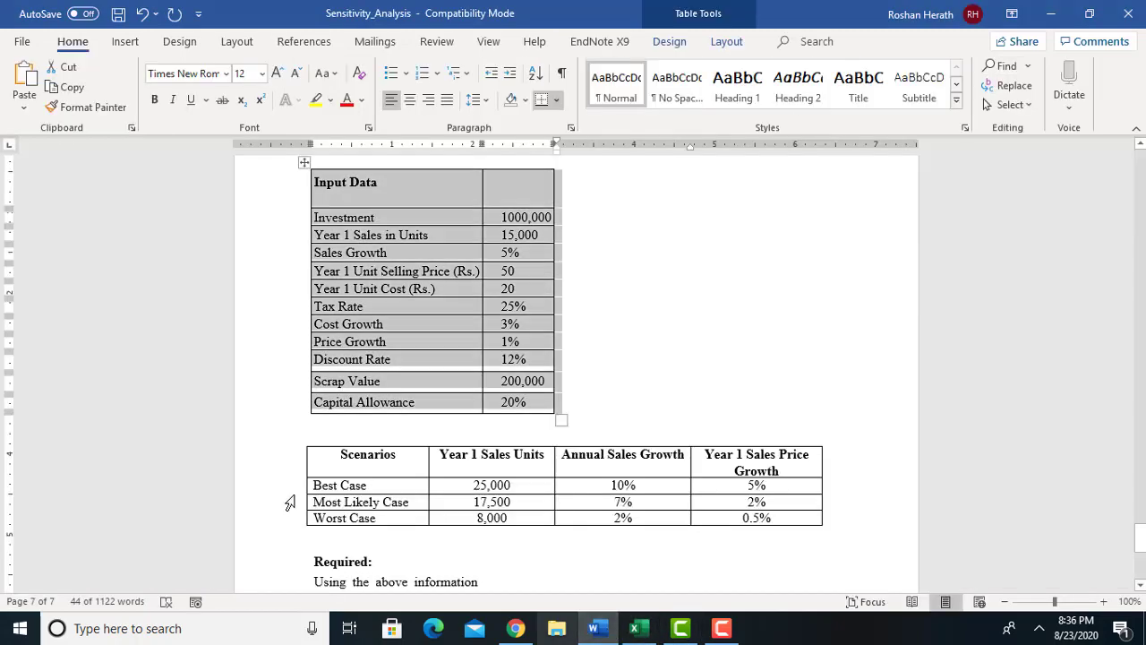
left_click(337, 461)
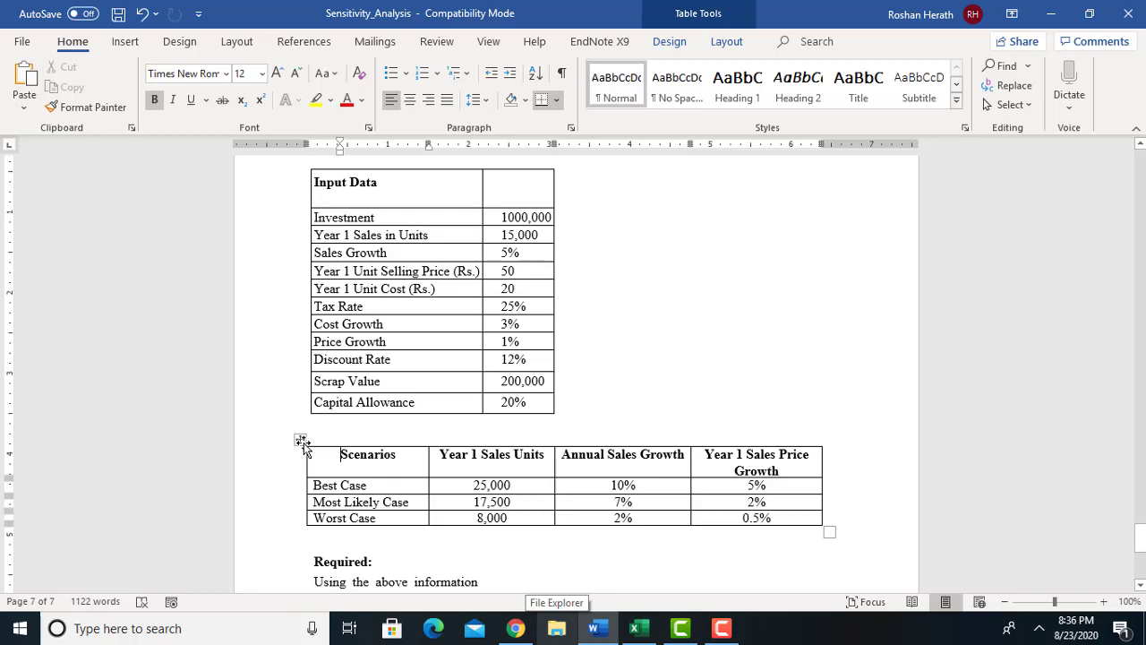
left_click(300, 440)
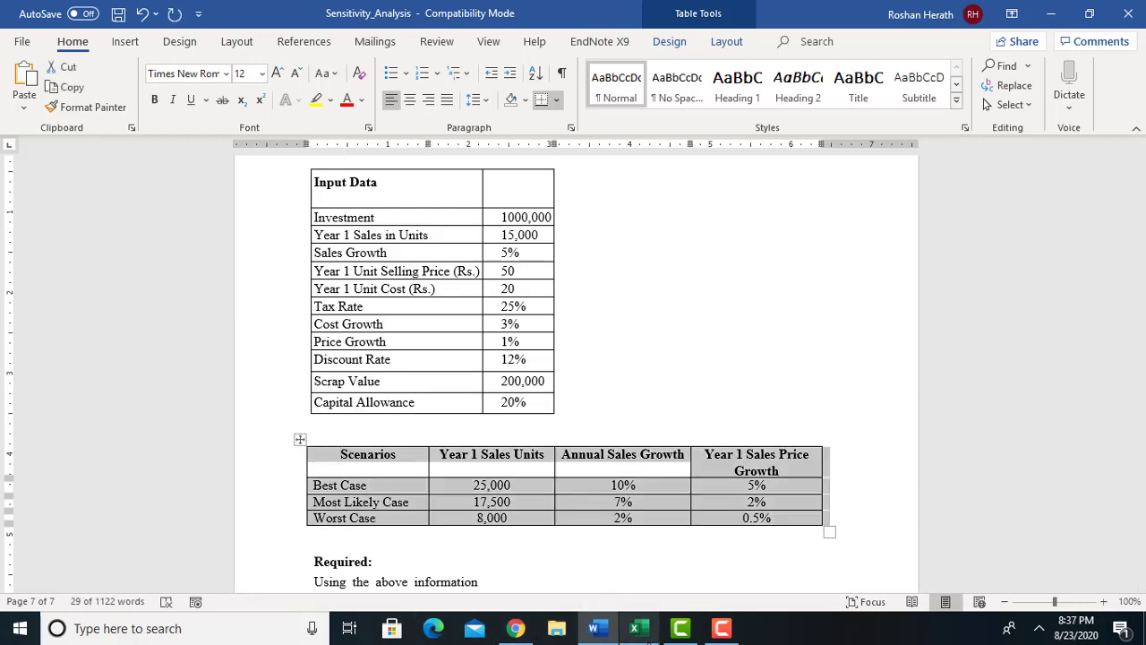
left_click(634, 628)
left_click(422, 350)
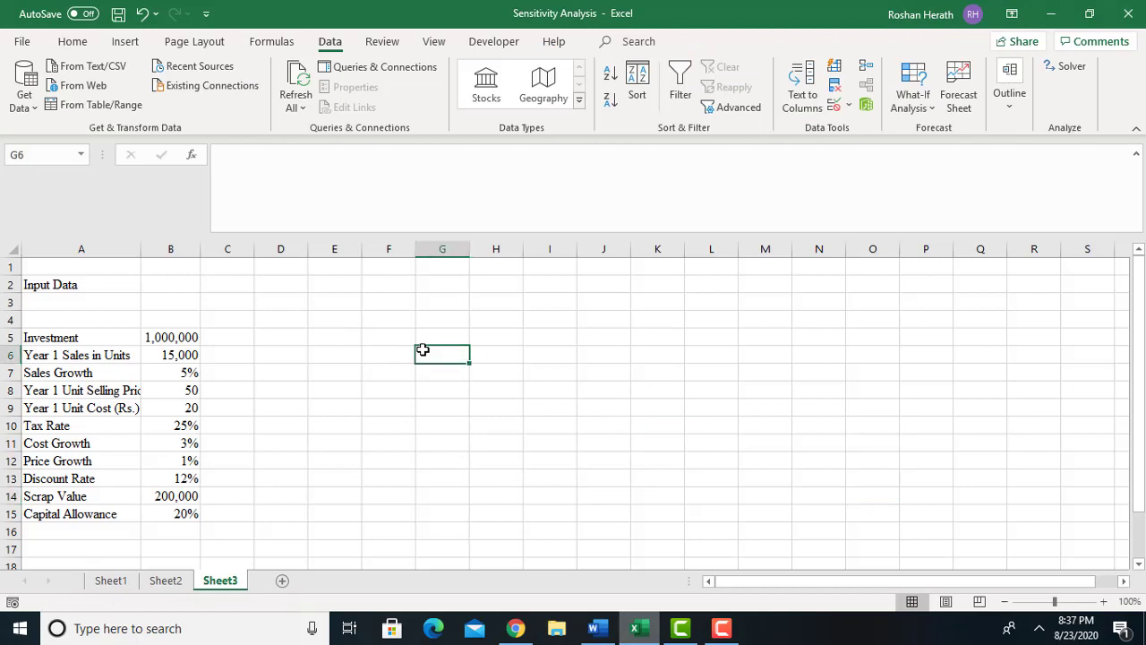
right_click(423, 350)
left_click(490, 259)
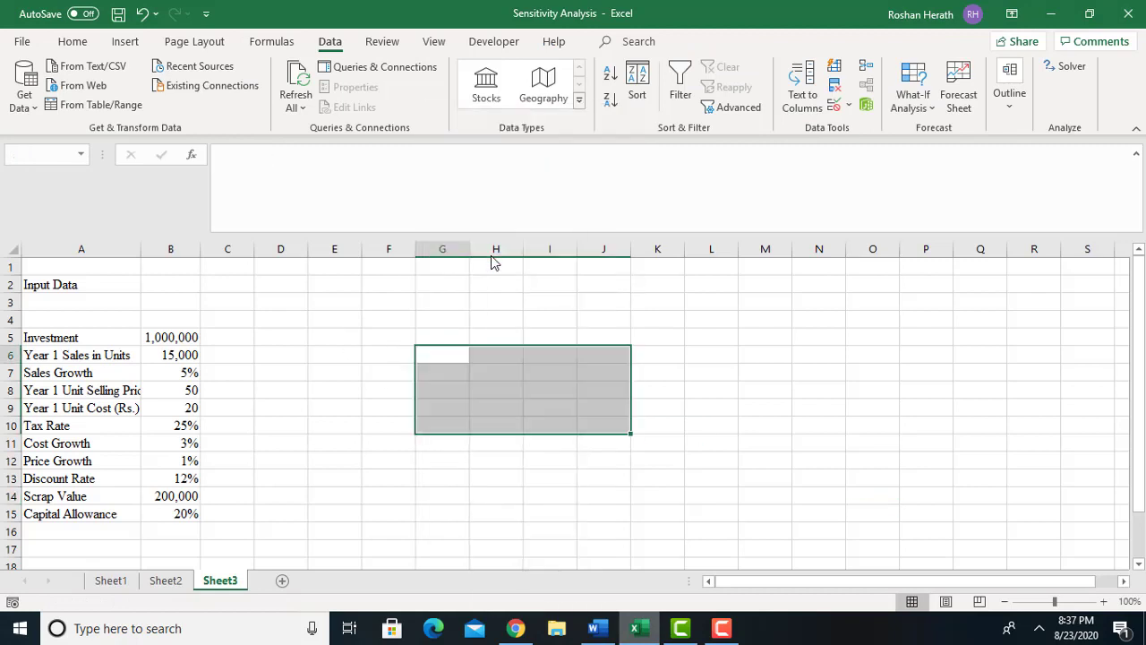
left_click(709, 338)
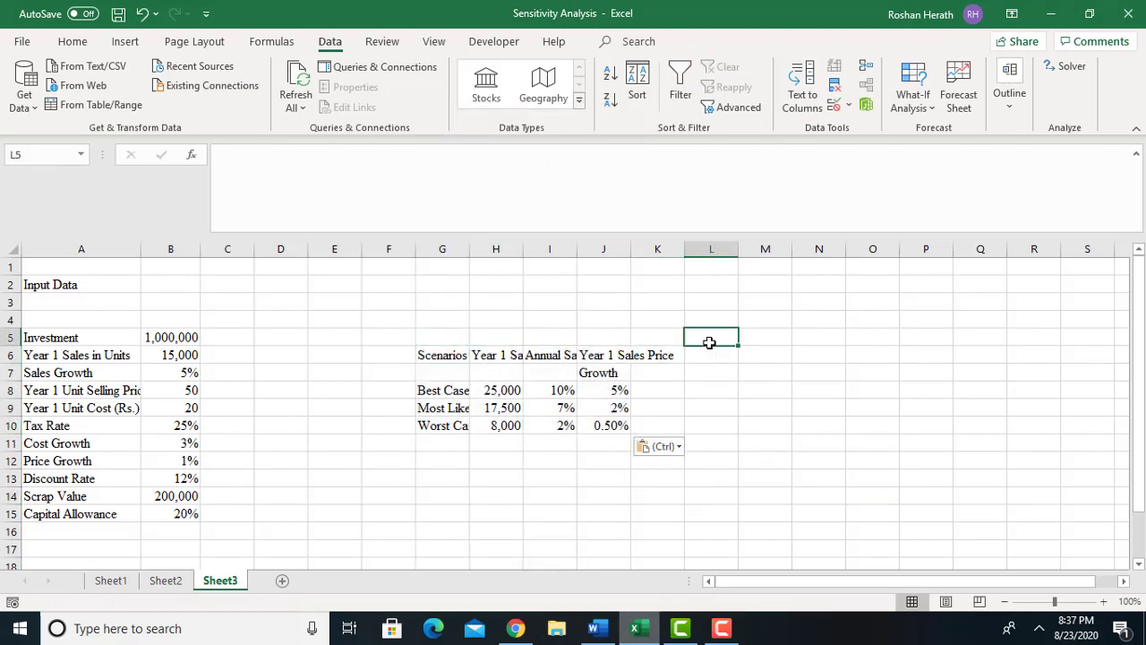
Autofit columns G, H, I and J to fit the scenario names and headings
double_click(522, 248)
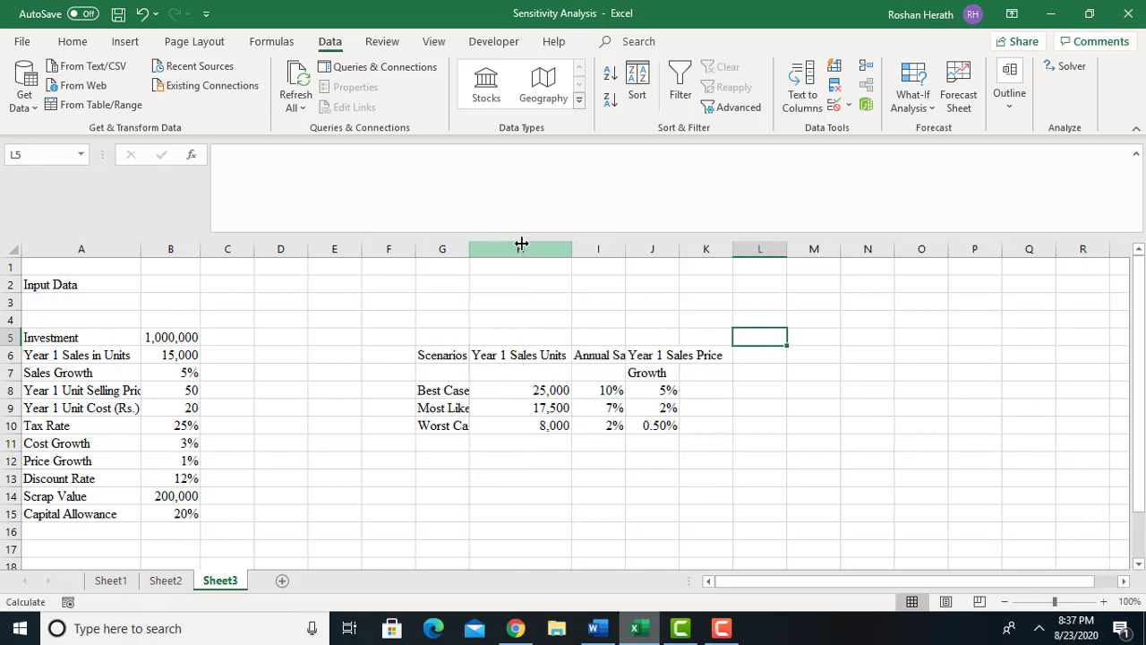
double_click(680, 250)
left_click(810, 426)
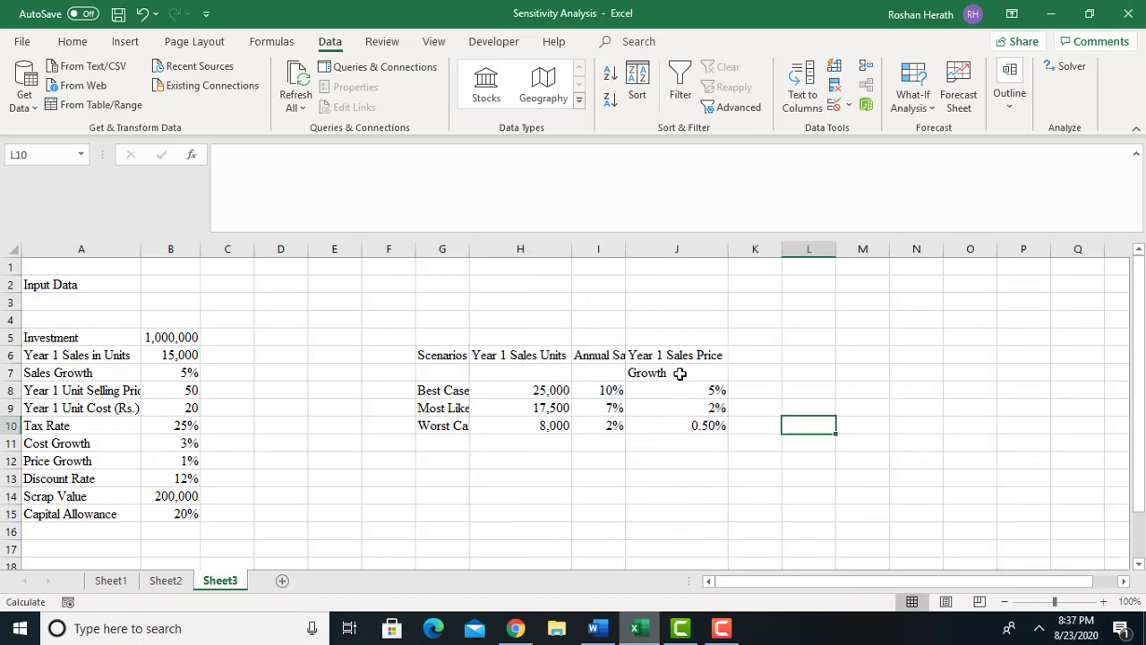
double_click(467, 243)
left_click(720, 478)
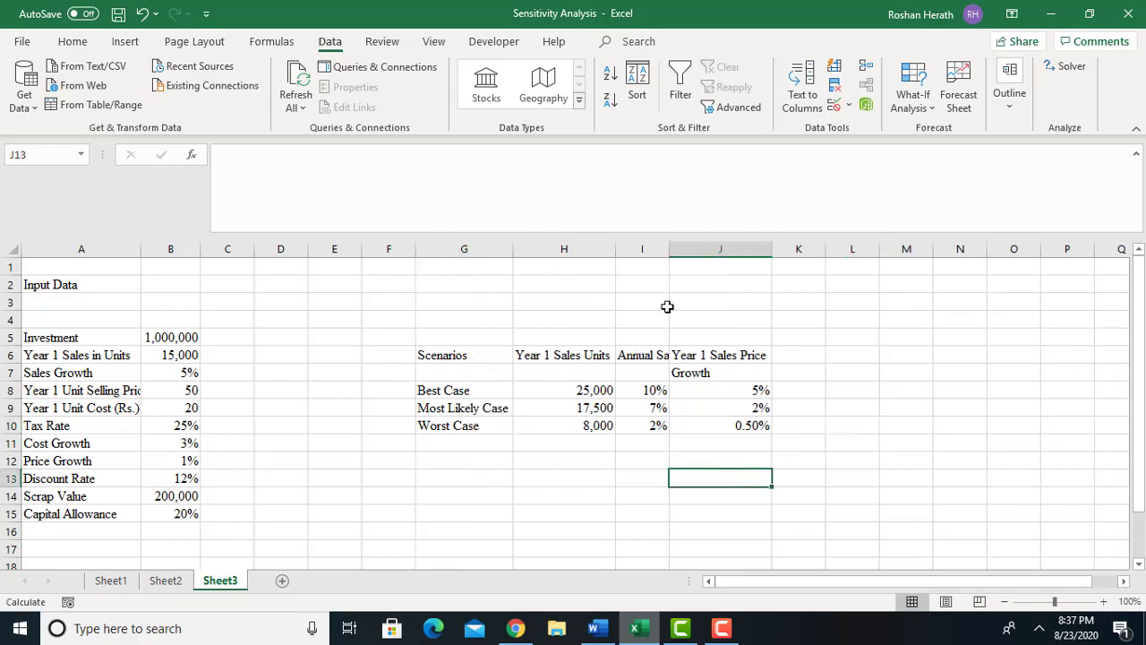
double_click(669, 248)
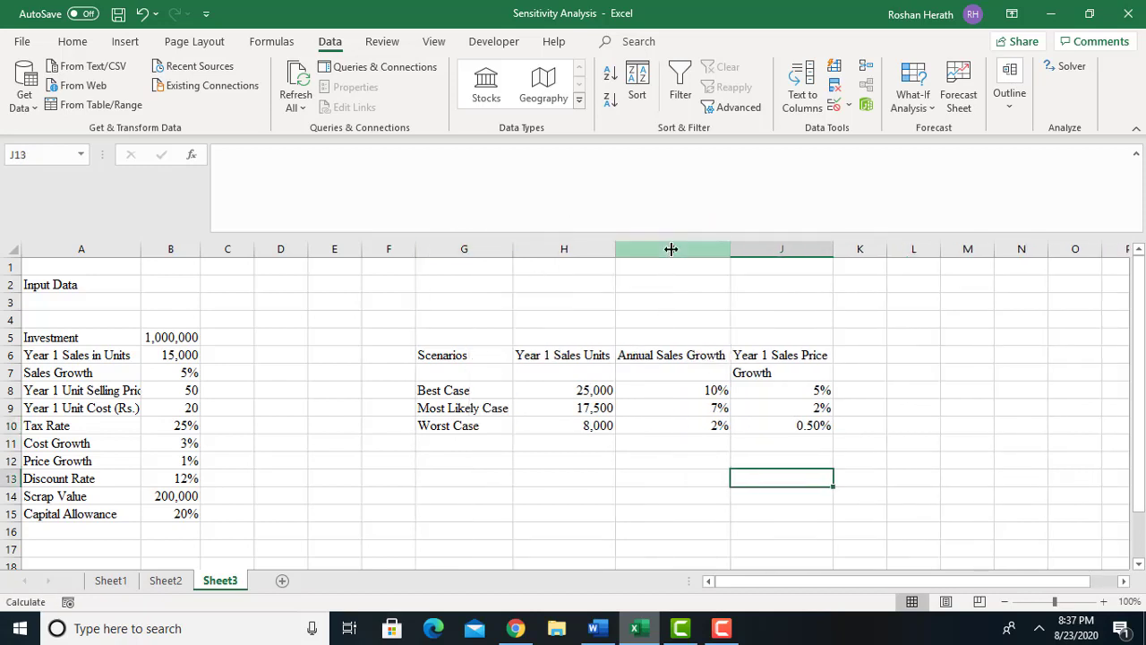
Complete the heading in J6 as Year 1 Sales Price Growth, with Growth on a second line within the cell
left_click(544, 355)
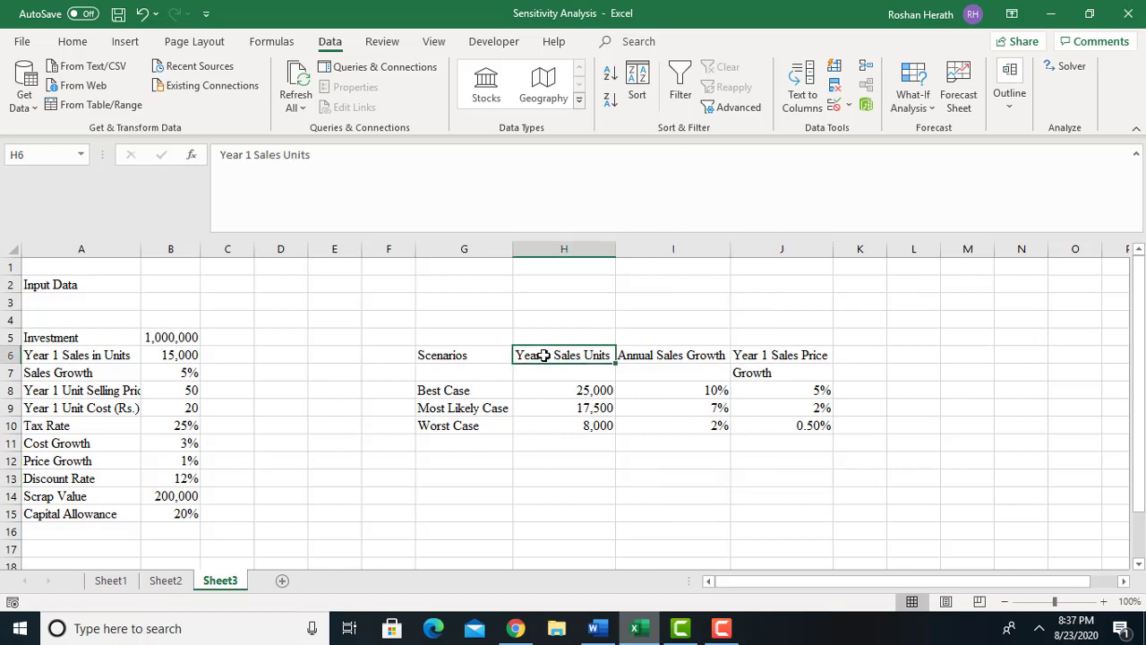
left_click(830, 355)
double_click(830, 355)
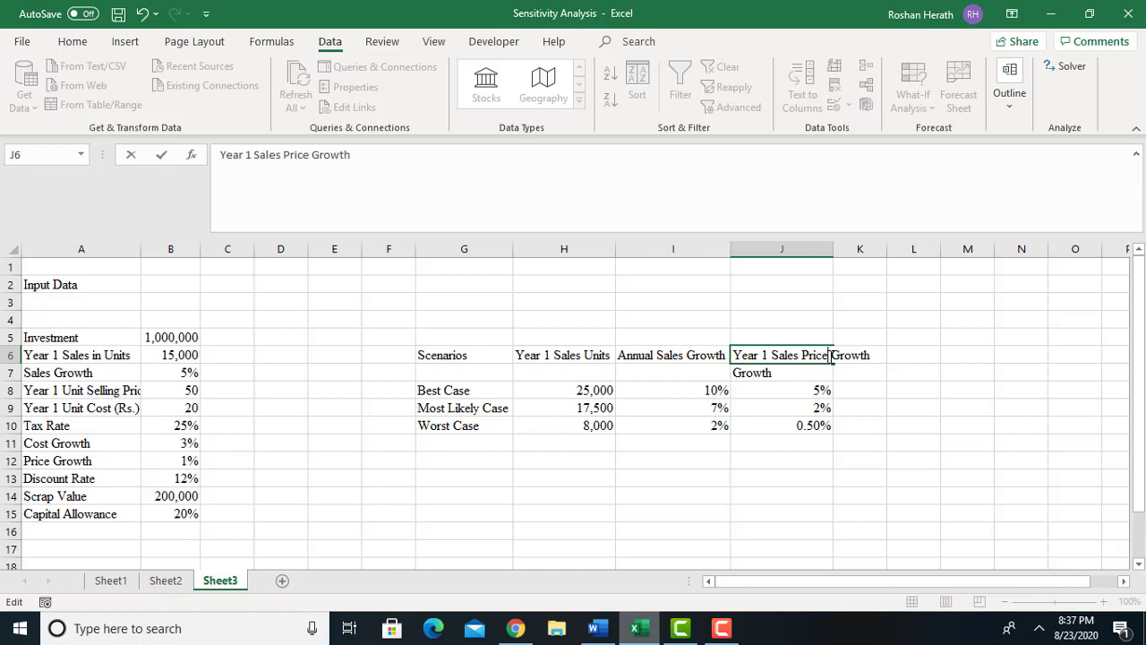
key("alt+Return")
left_click_drag(762, 430, 761, 426)
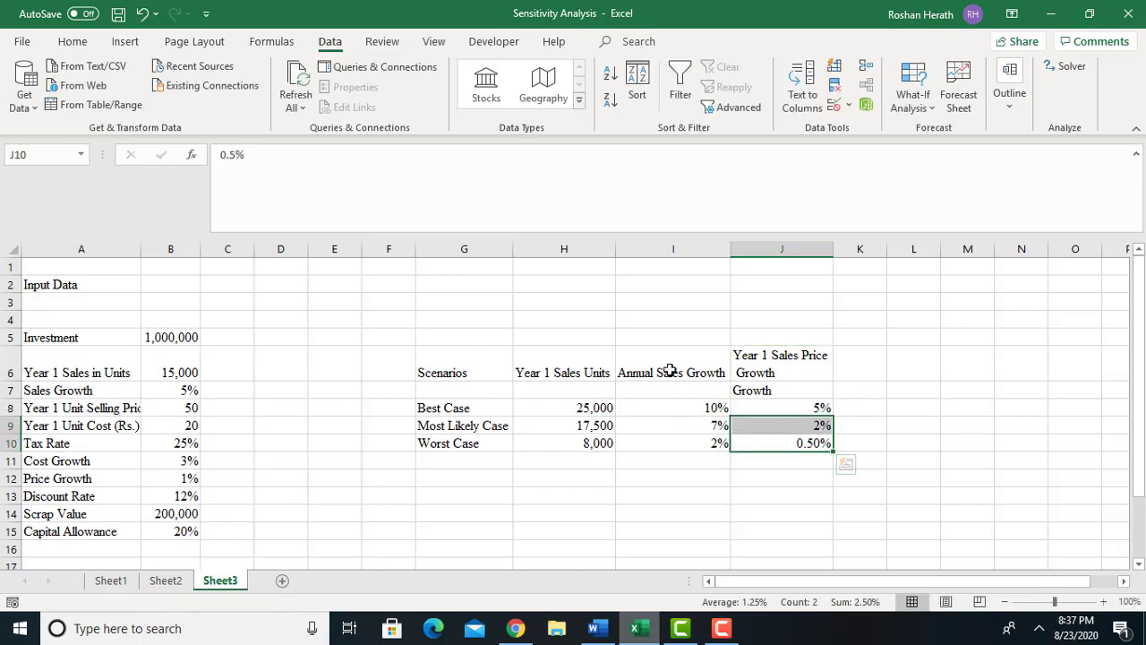
left_click(670, 371)
Clear the leftover word Growth from J7 and delete the blank cells G7:J7, shifting the cells below up
left_click(763, 390)
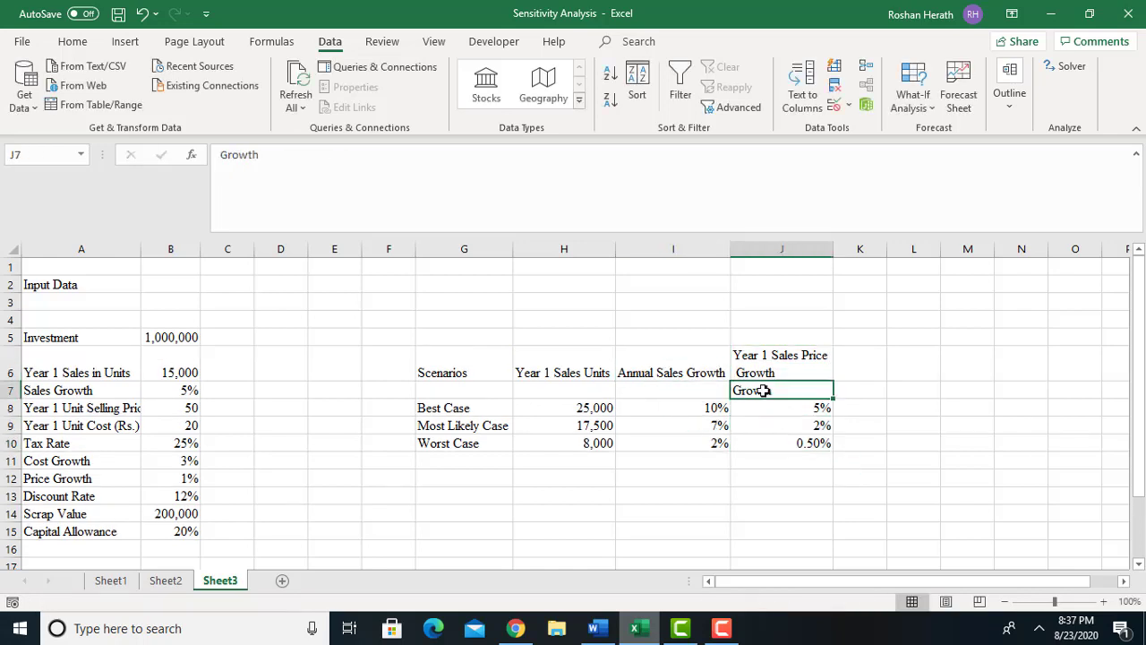
key("Delete")
left_click_drag(478, 391, 783, 389)
right_click(782, 389)
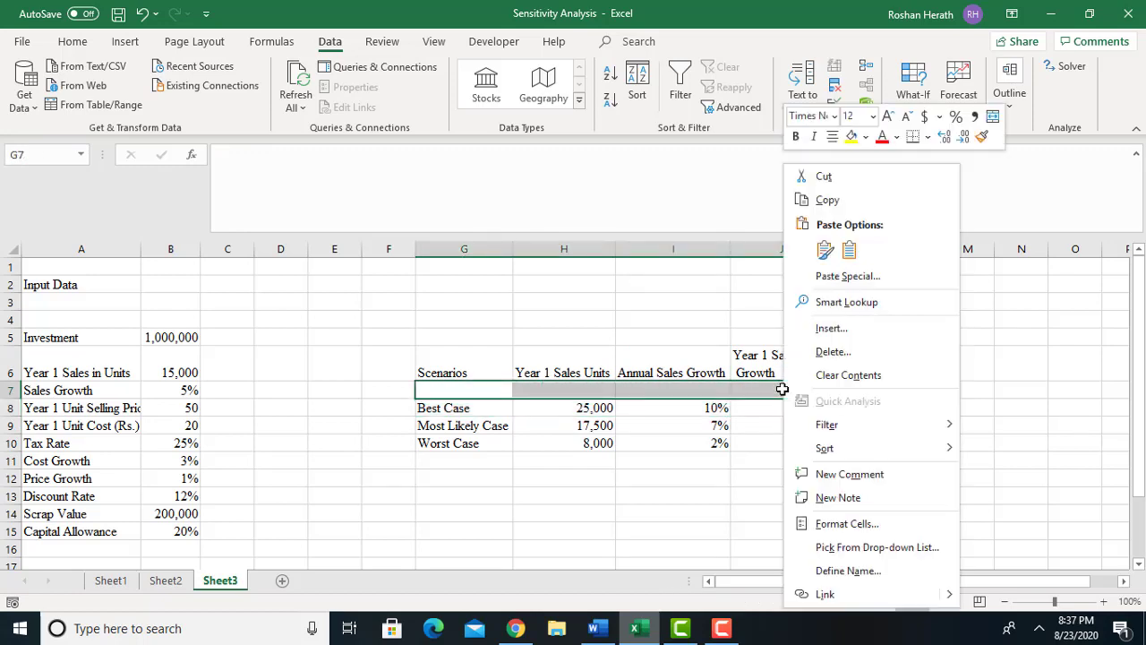
left_click(837, 351)
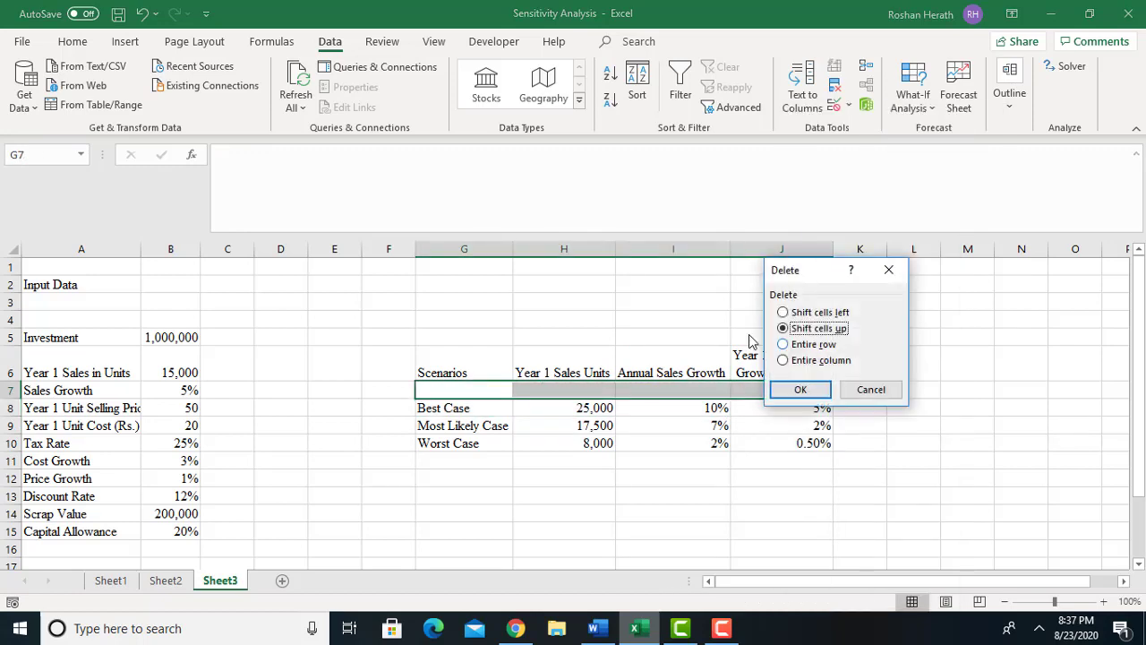
left_click(801, 386)
left_click(912, 422)
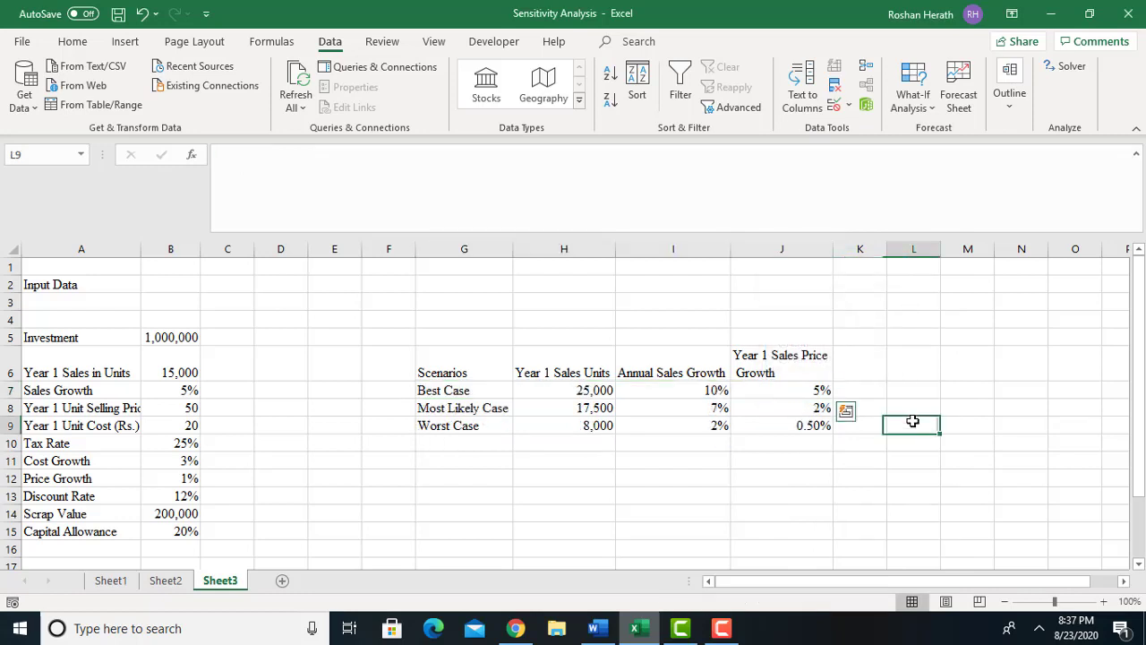
Compare the Year 1 sales and sales growth entries in the input data with the matching columns of the scenario table
left_click(372, 477)
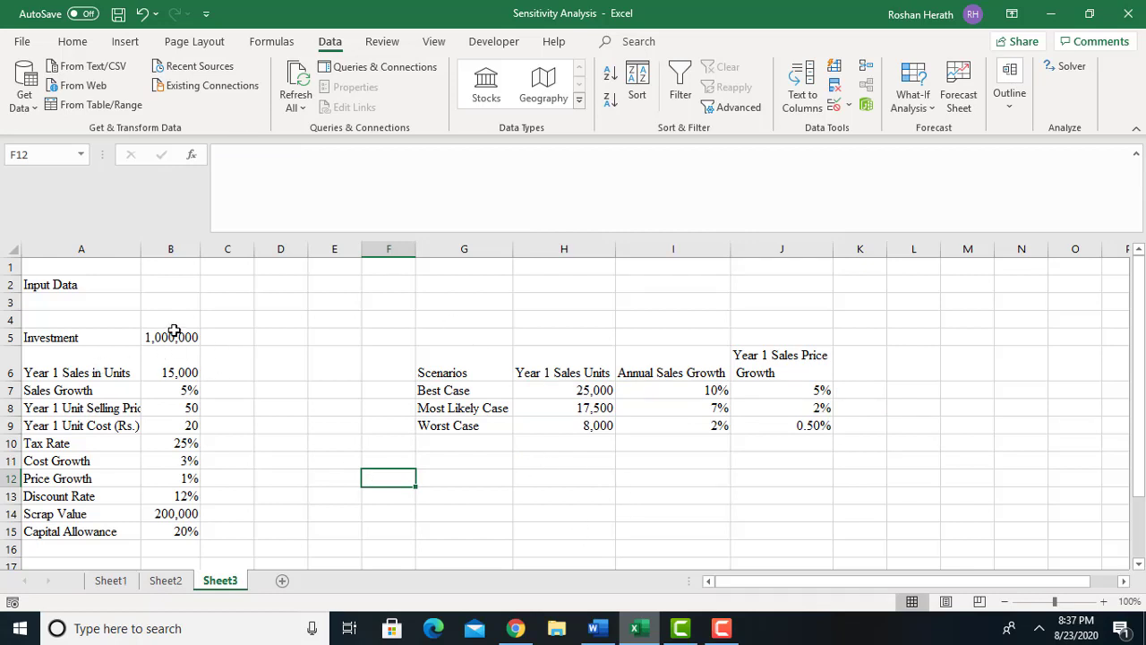
left_click(111, 367)
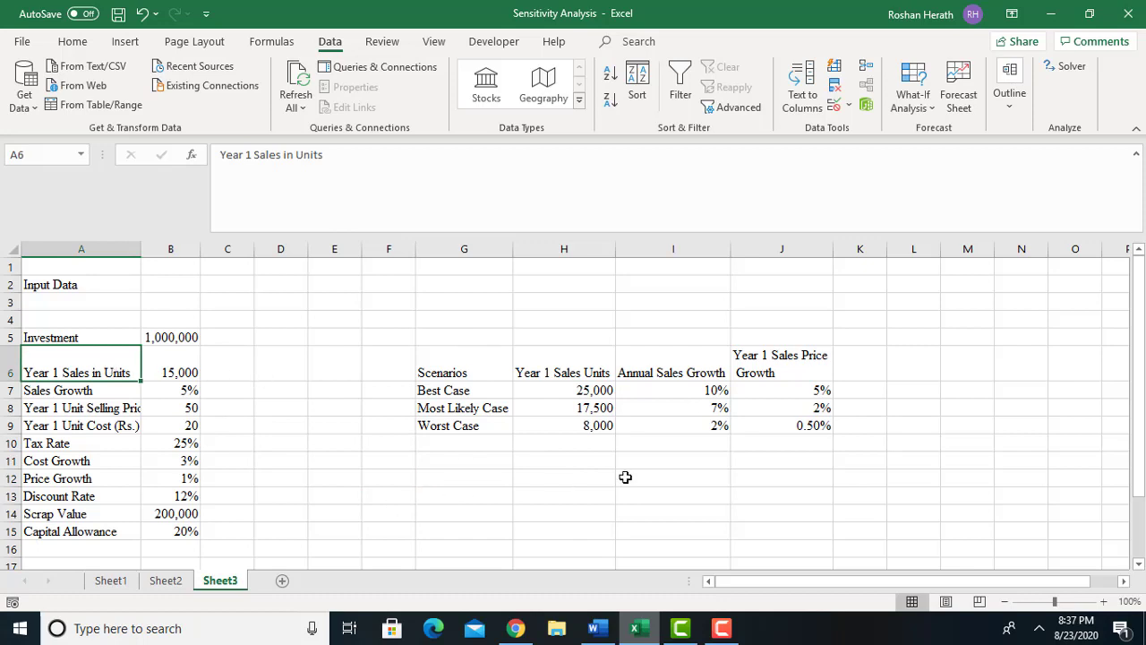
left_click(561, 381)
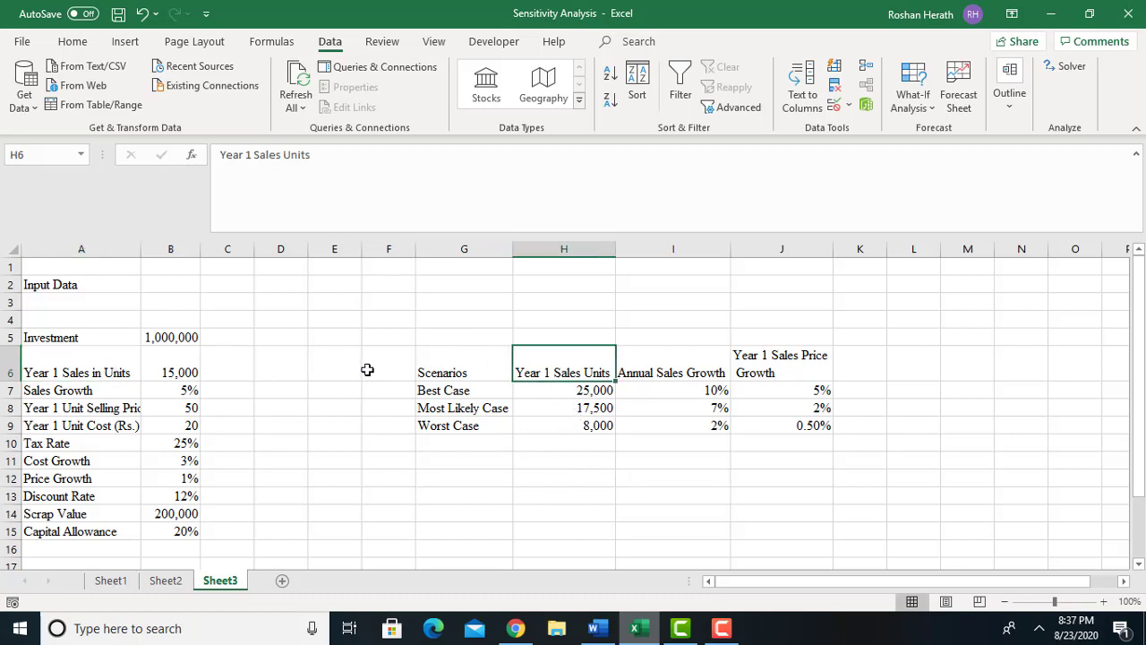
left_click(95, 376)
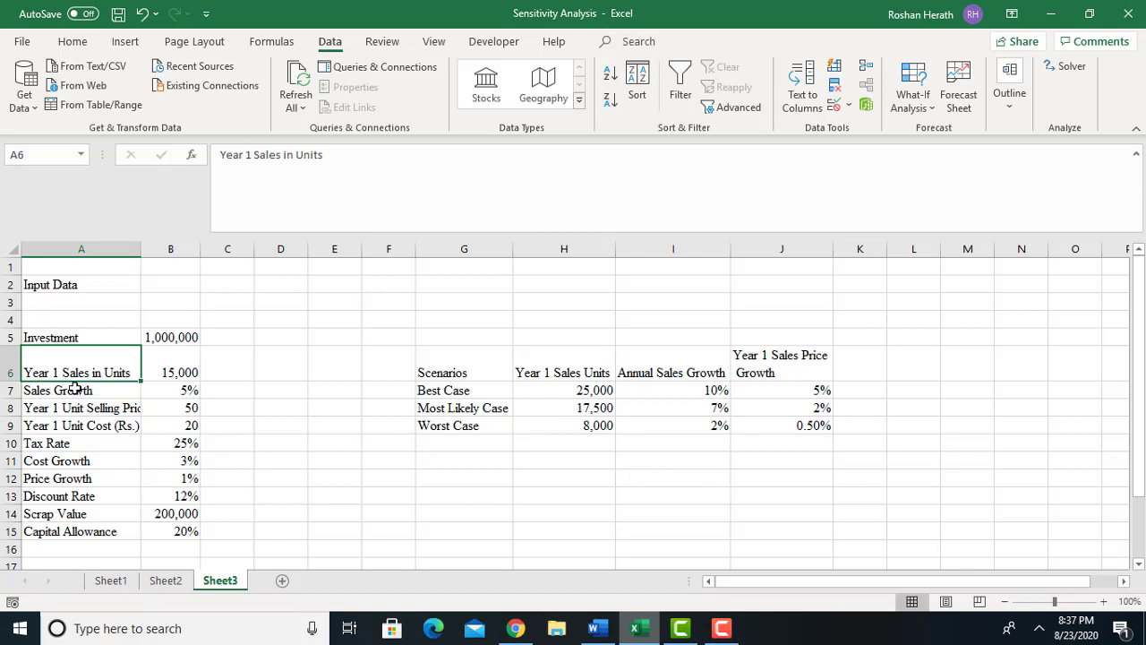
left_click(76, 388)
left_click(198, 358)
left_click(78, 372)
left_click(857, 462)
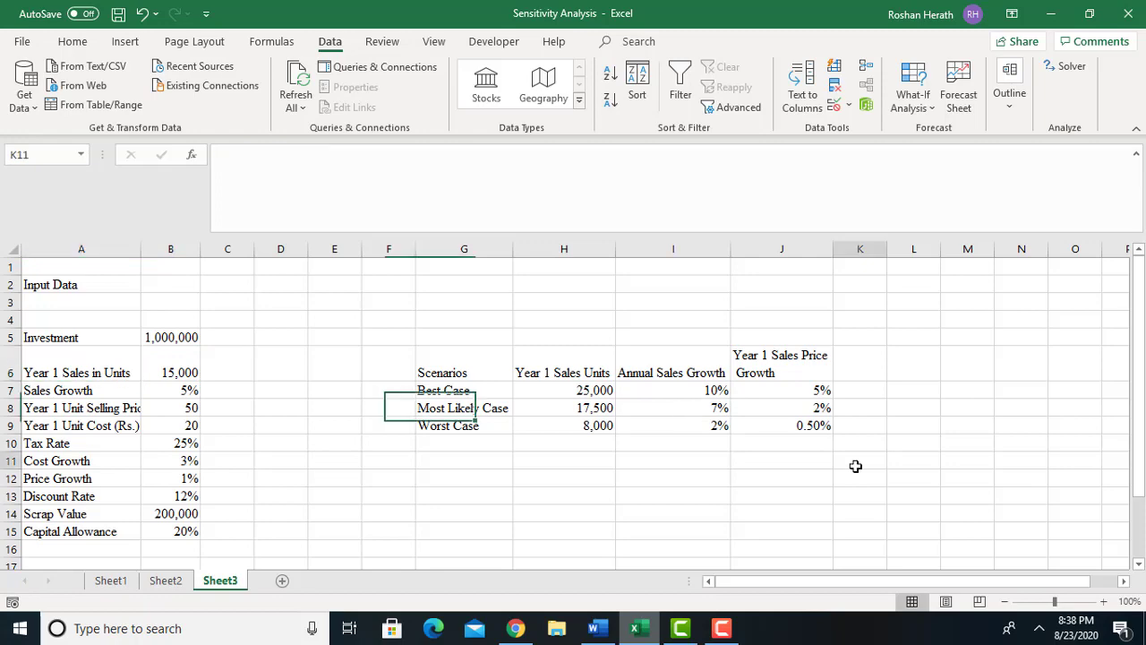
Delete the empty row 4 above the Investment input
mouse_move(1137, 469)
left_mouse_down()
mouse_move(1142, 504)
mouse_move(1138, 488)
left_mouse_up()
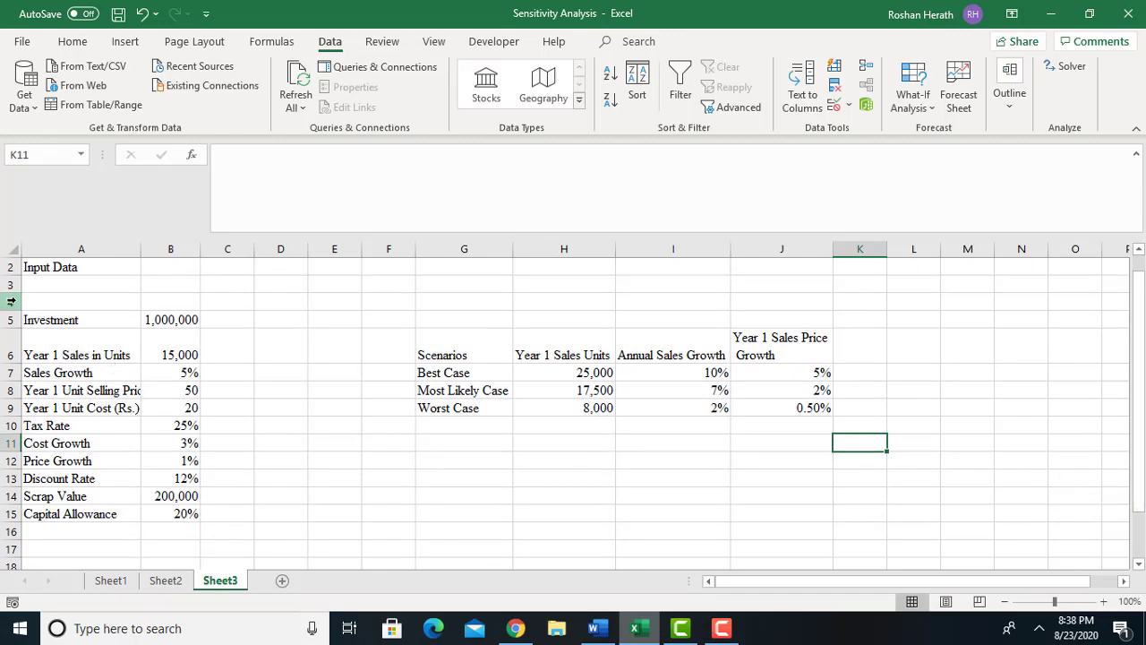
left_click(15, 302)
right_click(16, 305)
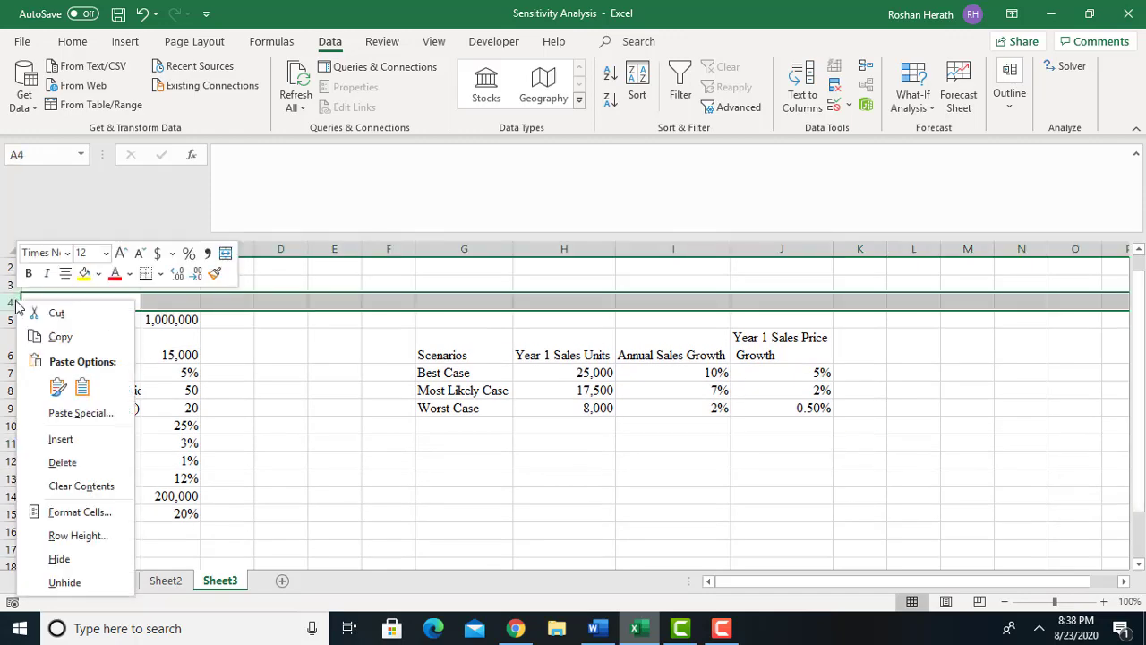
left_click(63, 462)
Enter the heading Output in A16 and the year numbers 0, 1 and 2 in cells B17 to D17
left_click(63, 531)
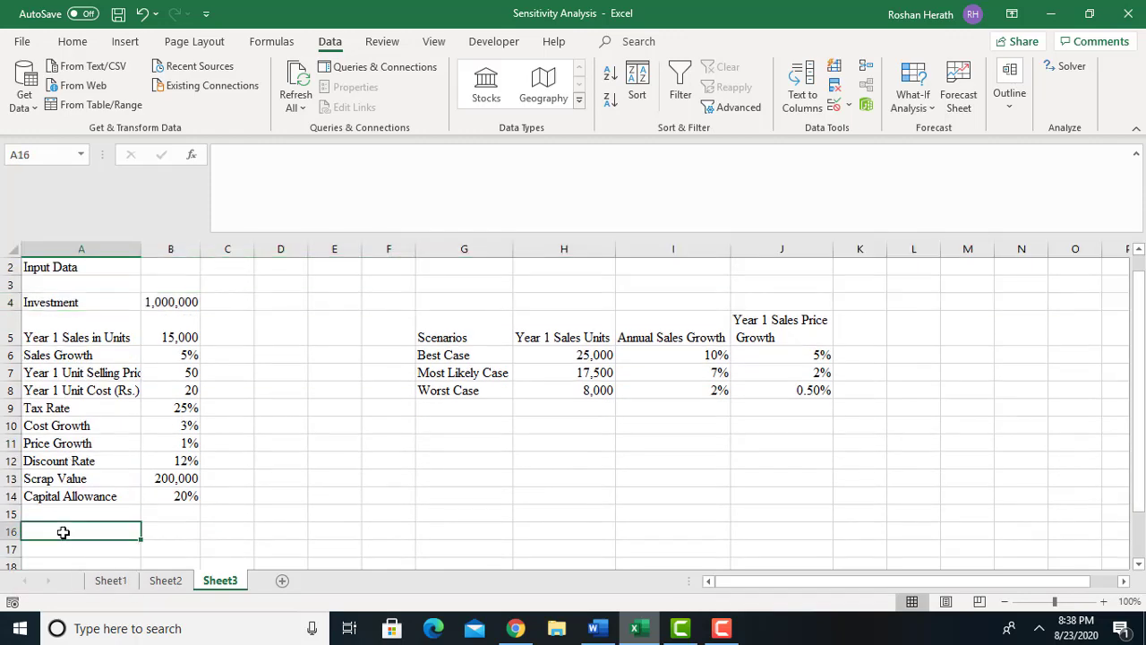
type("Output")
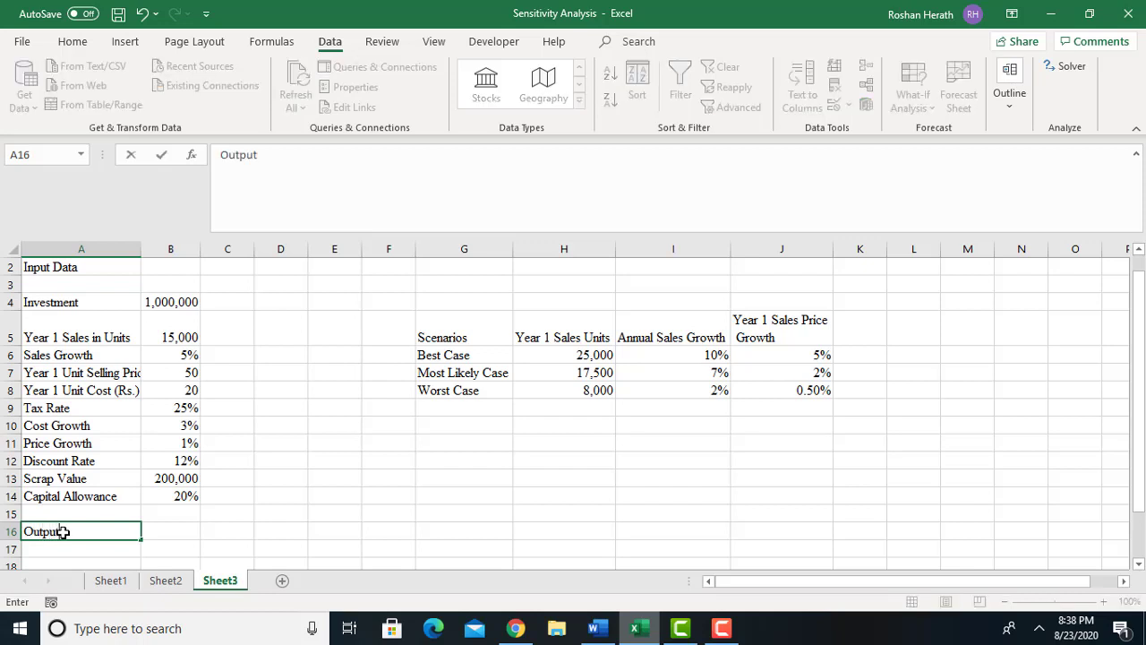
left_click(174, 544)
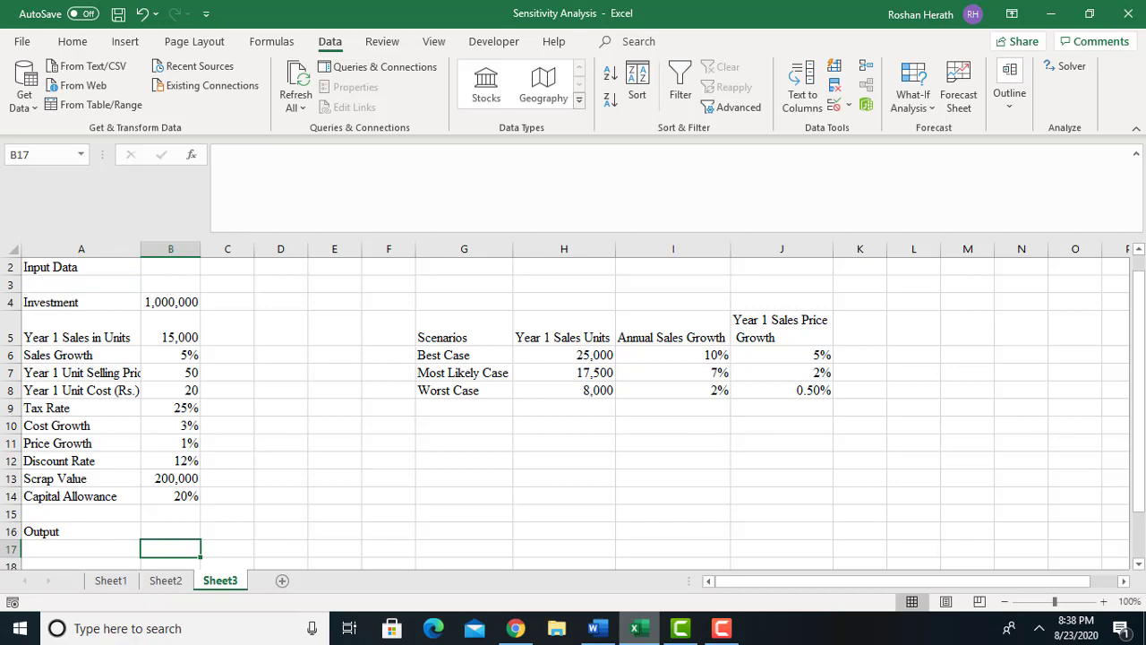
left_click_drag(1138, 498, 1141, 543)
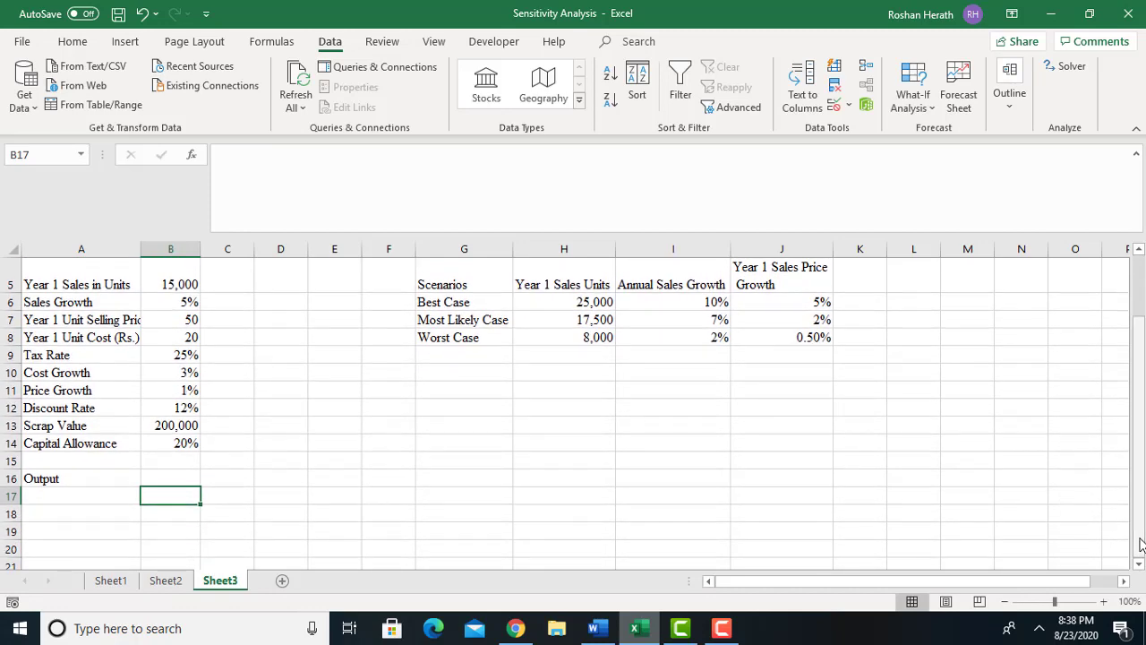
type("0")
key("Tab")
type("1")
key("Tab")
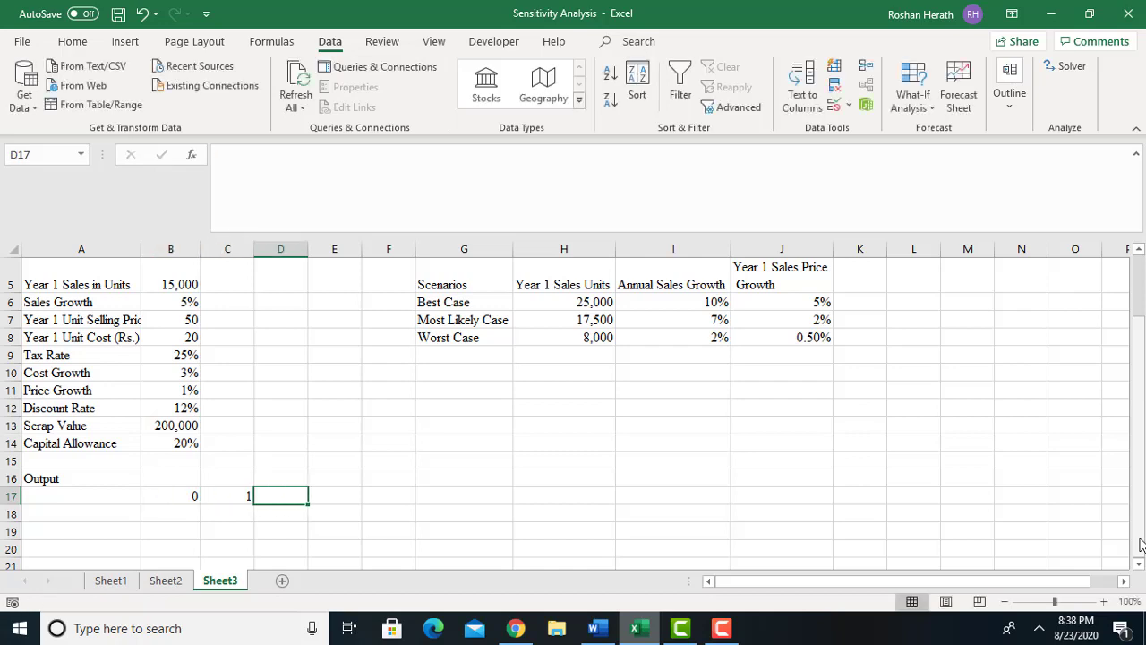
type("2")
left_click(442, 530)
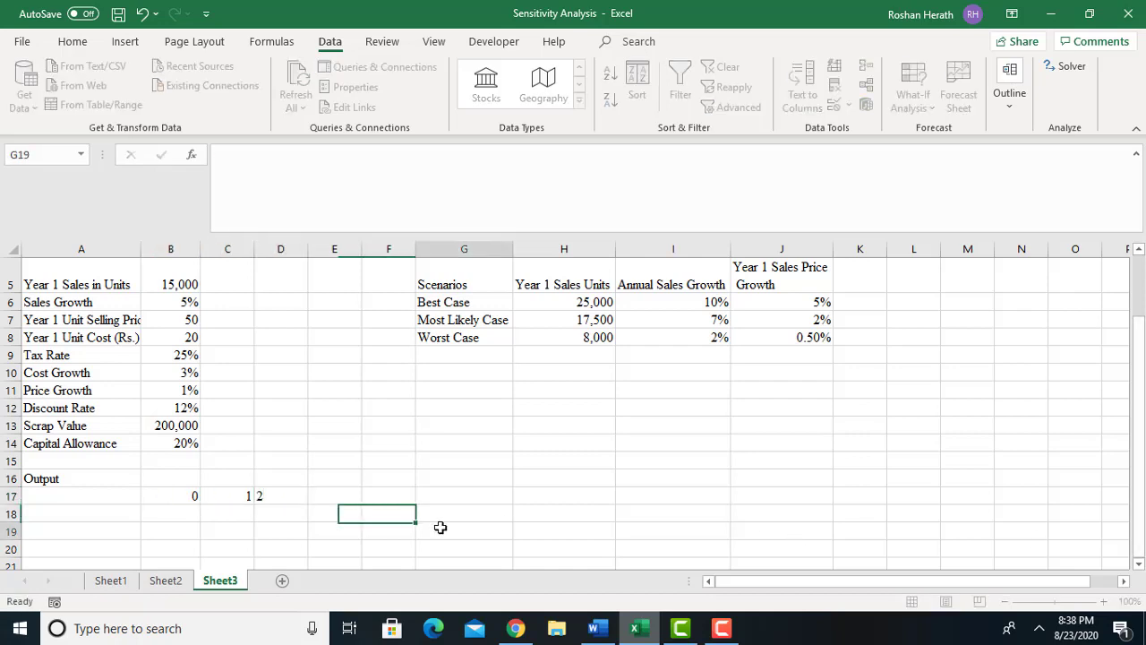
Extend the year series from C17:D17 across to G17, up to year 5
left_click_drag(238, 495, 281, 496)
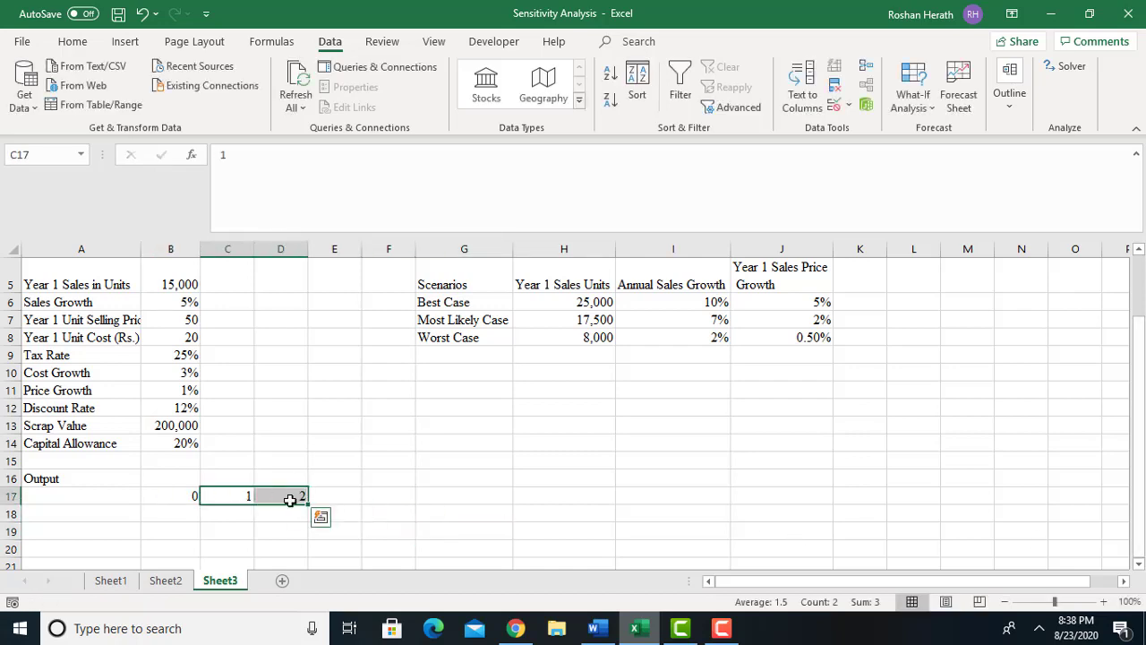
left_click_drag(389, 514, 450, 495)
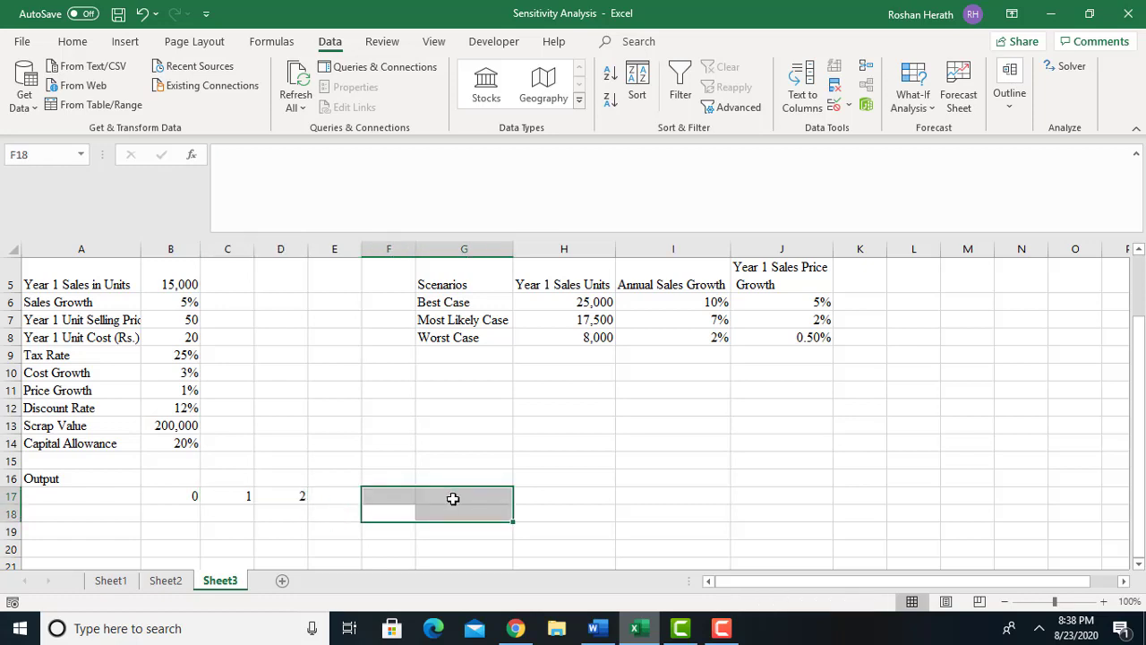
left_click_drag(239, 495, 501, 510)
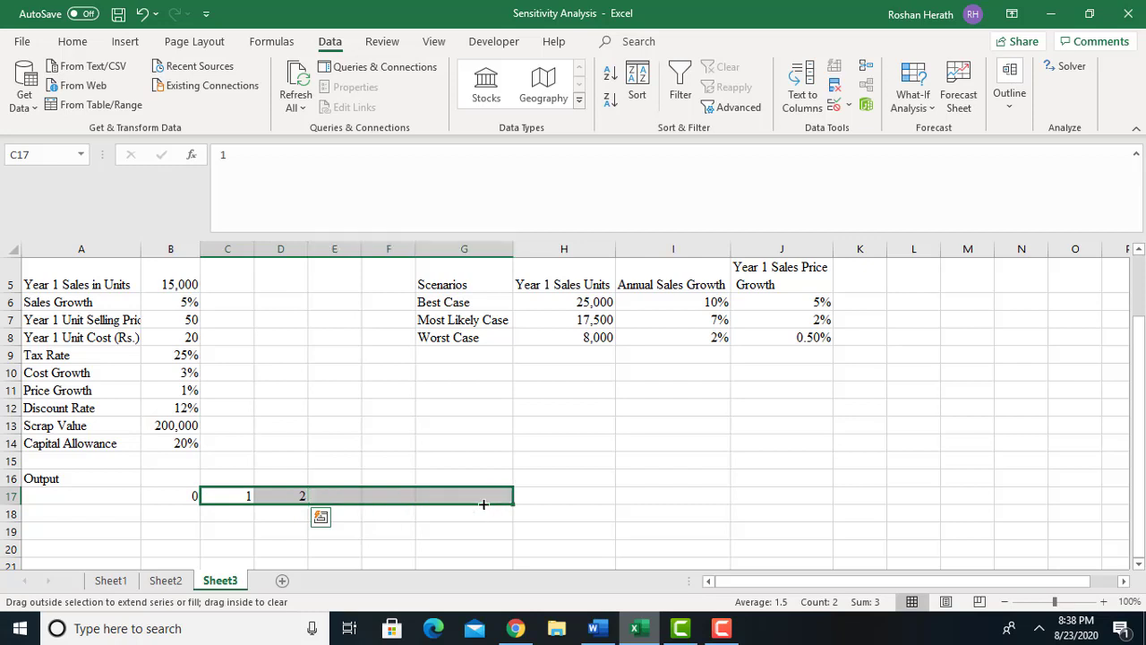
Enter the row labels Investment in A18 and Sales in A19 under the year headings
left_click(64, 517)
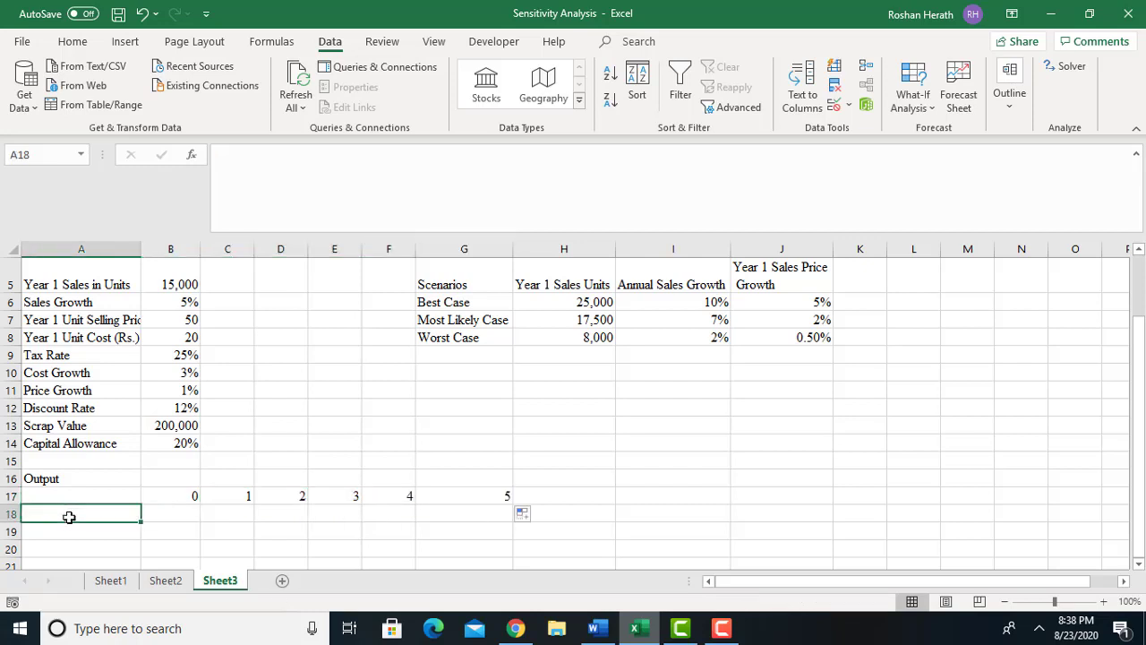
type("Investment")
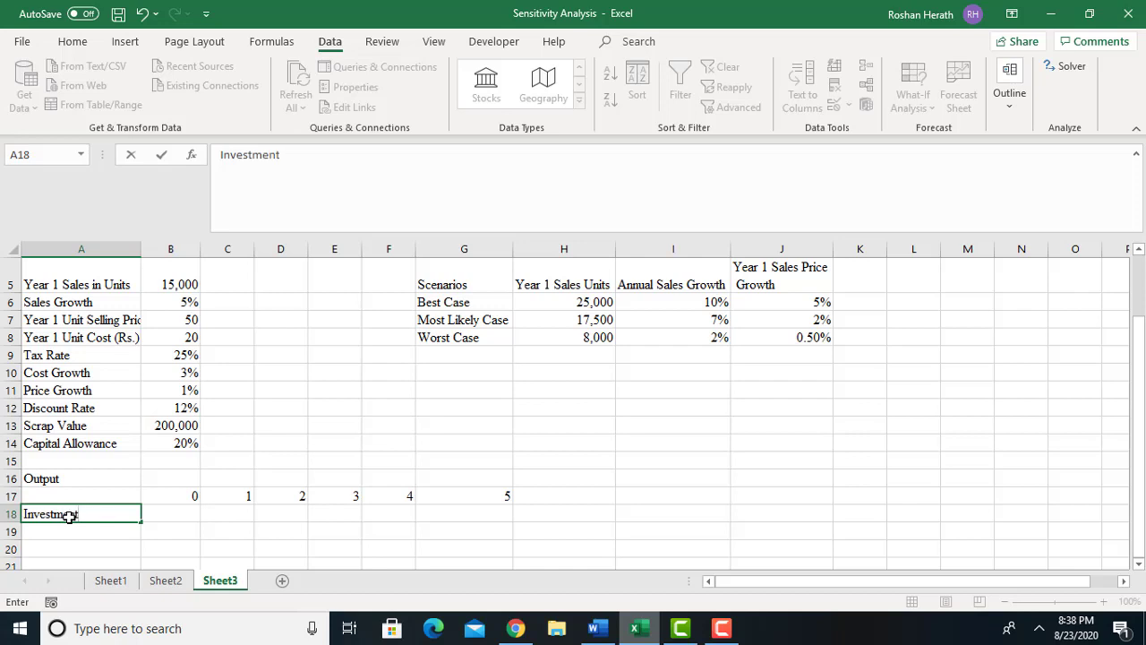
key("Return")
type("Sales")
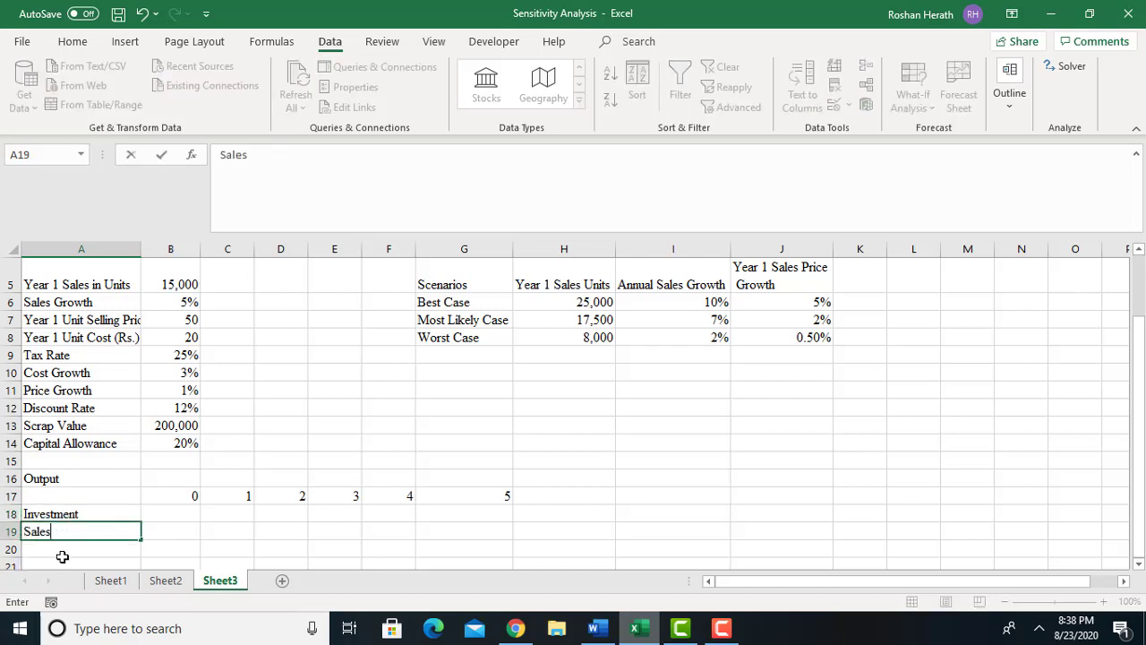
key("Return")
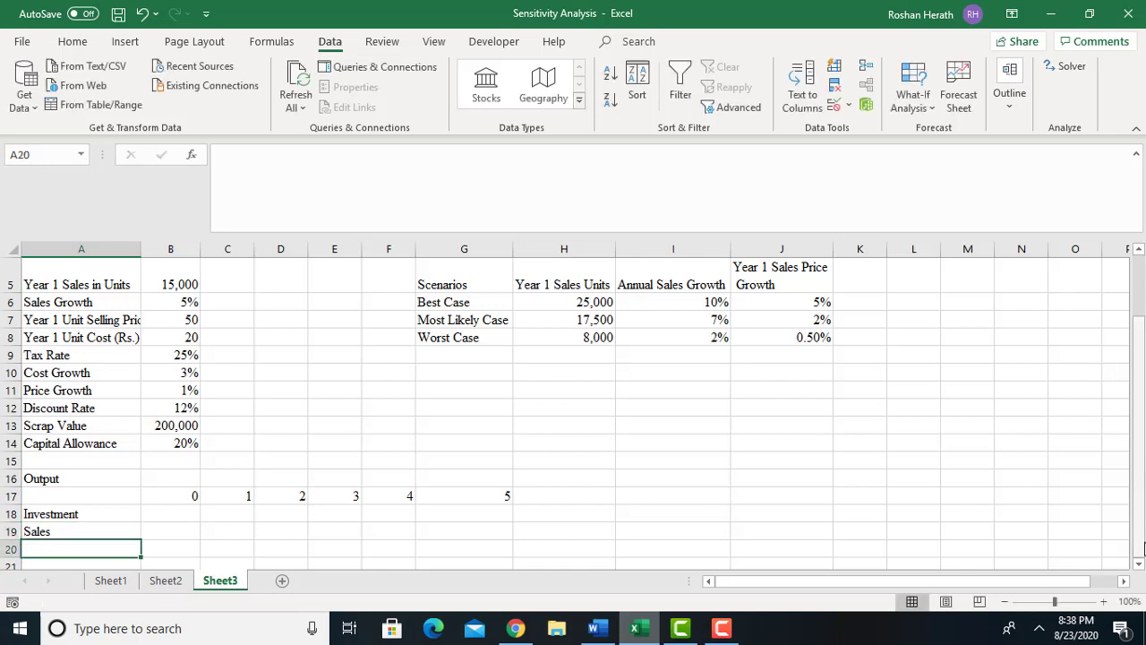
Add the row labels Operating Expenses in A20 and Corporate tax in A21
left_click(1139, 563)
left_click(1139, 563)
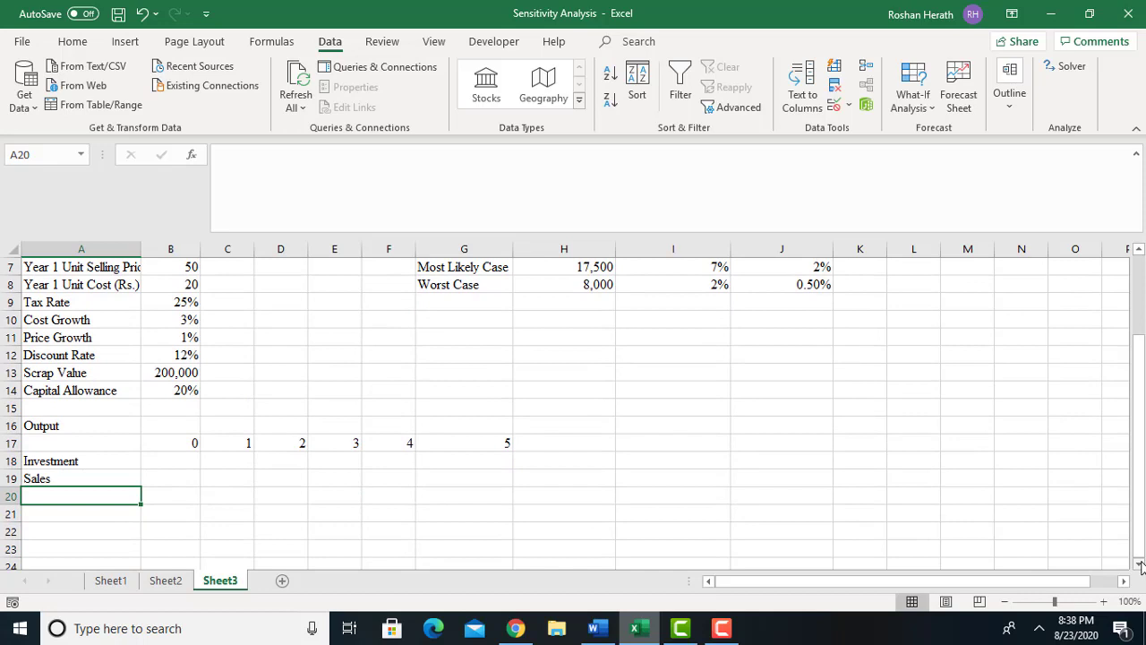
type("Output")
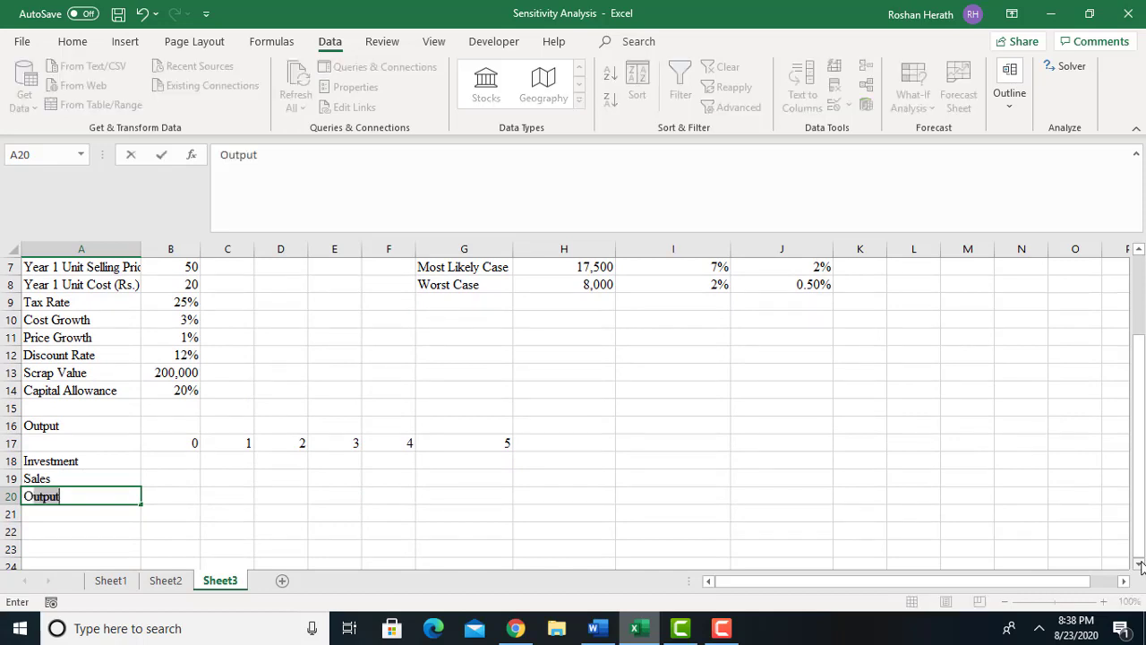
type("perating Ex")
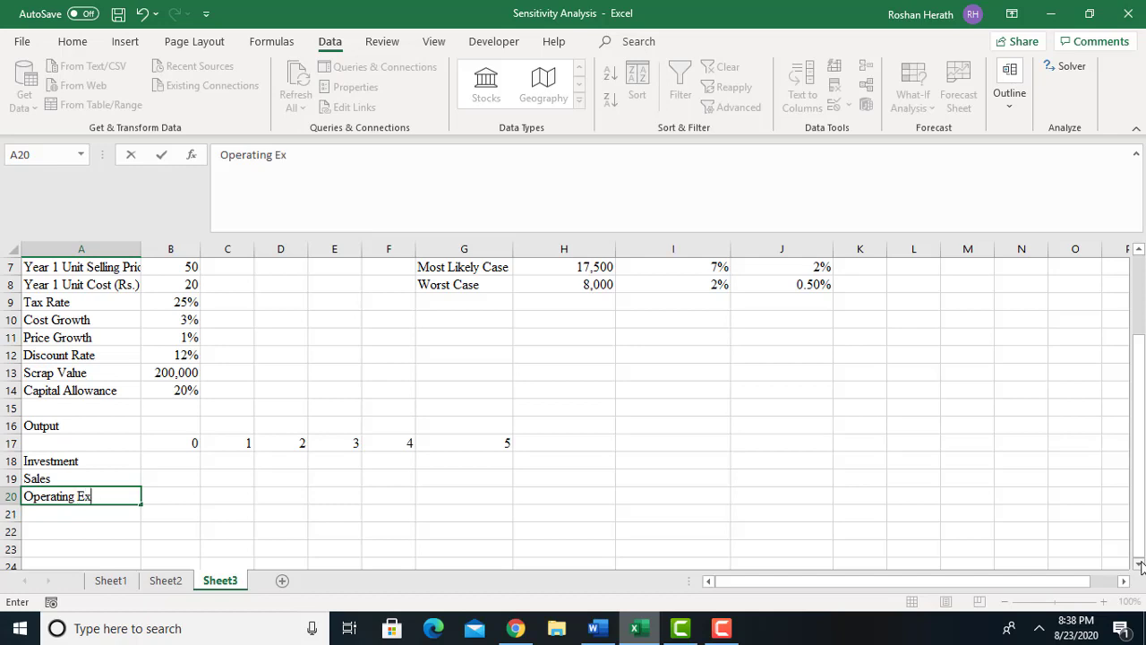
type("penses")
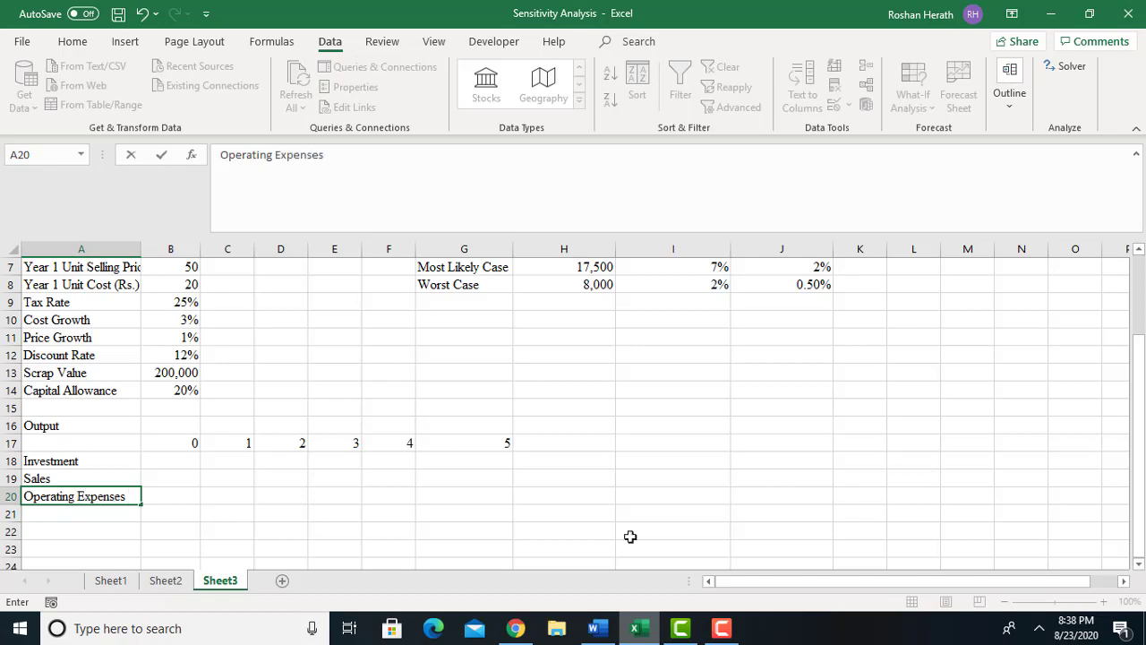
left_click(486, 462)
left_click(85, 514)
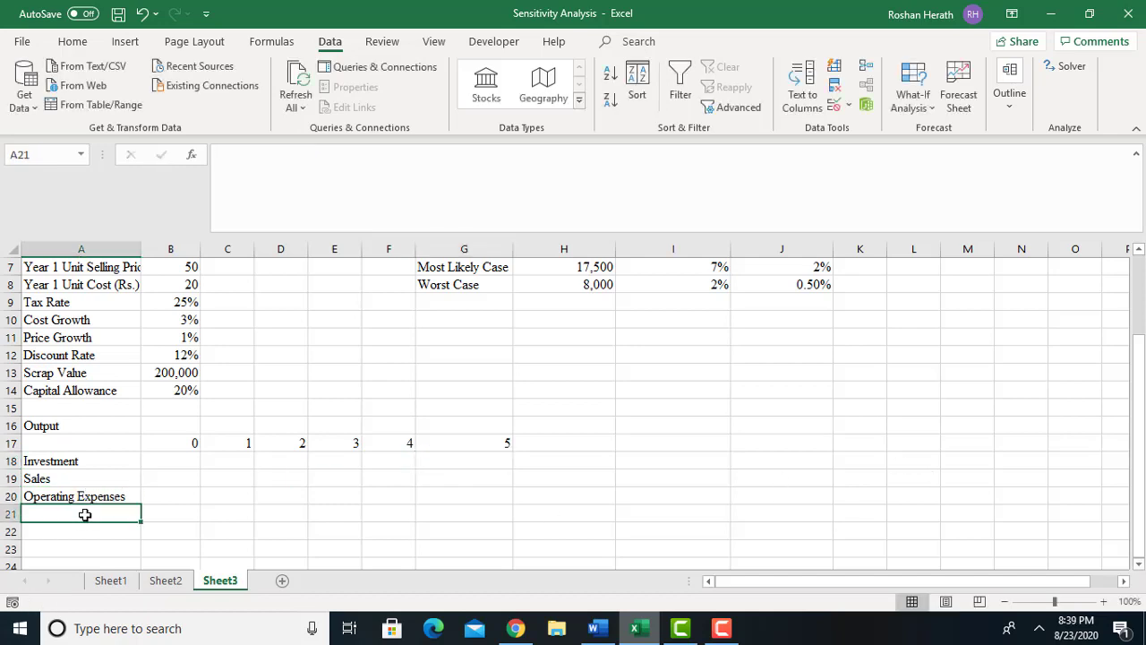
type("I")
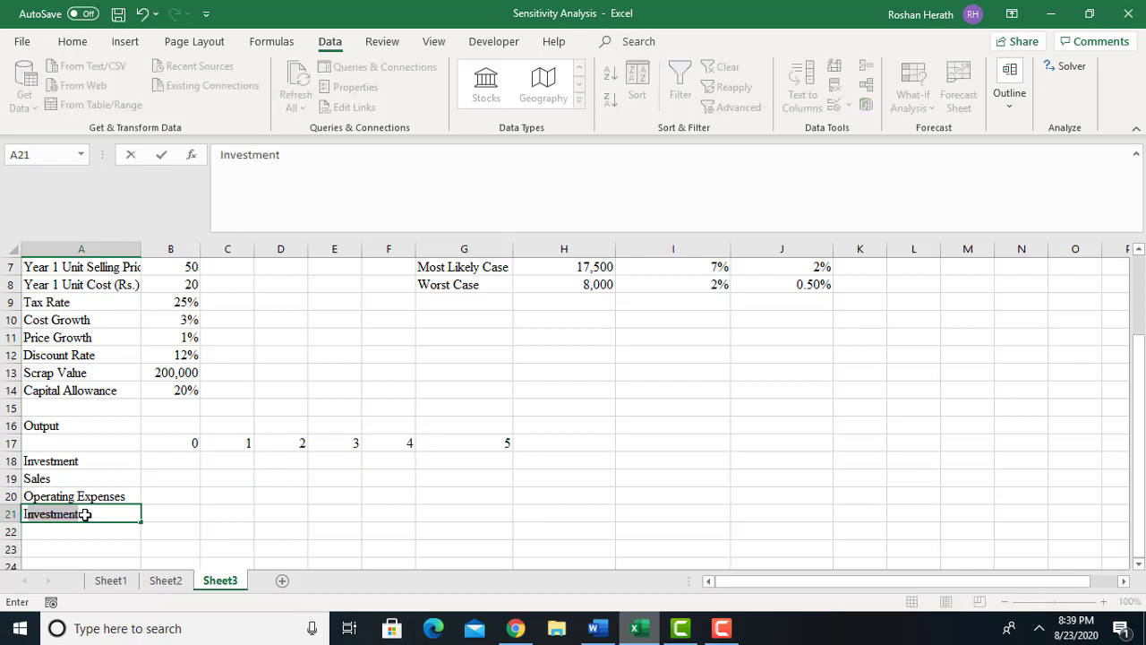
key("BackSpace")
key("BackSpace")
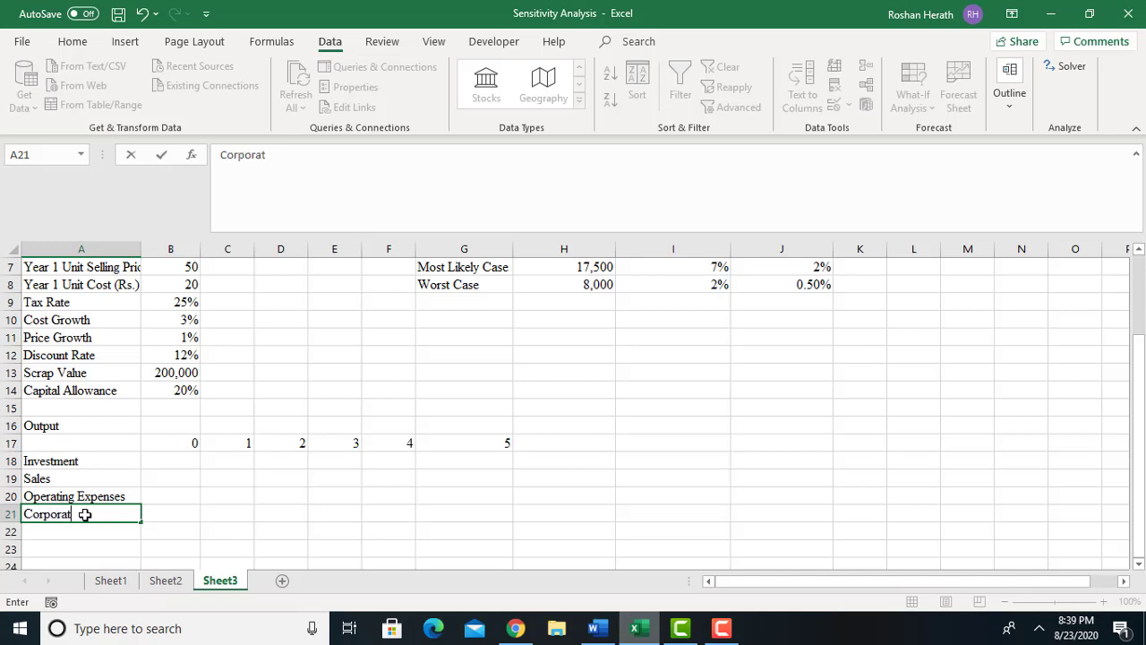
type("Corporate tax")
Enter the label Tax savings on Capital Allowance in A22 and widen column A to fit it
left_click(57, 530)
type("Tax savings on Capital")
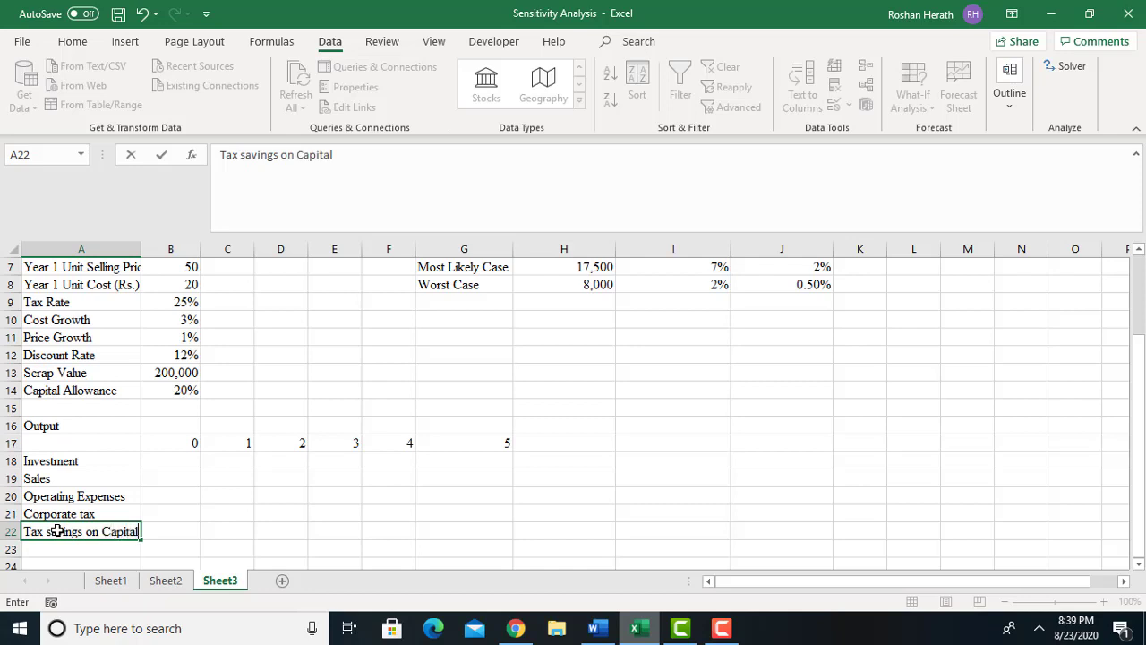
type("lowance")
left_click(281, 528)
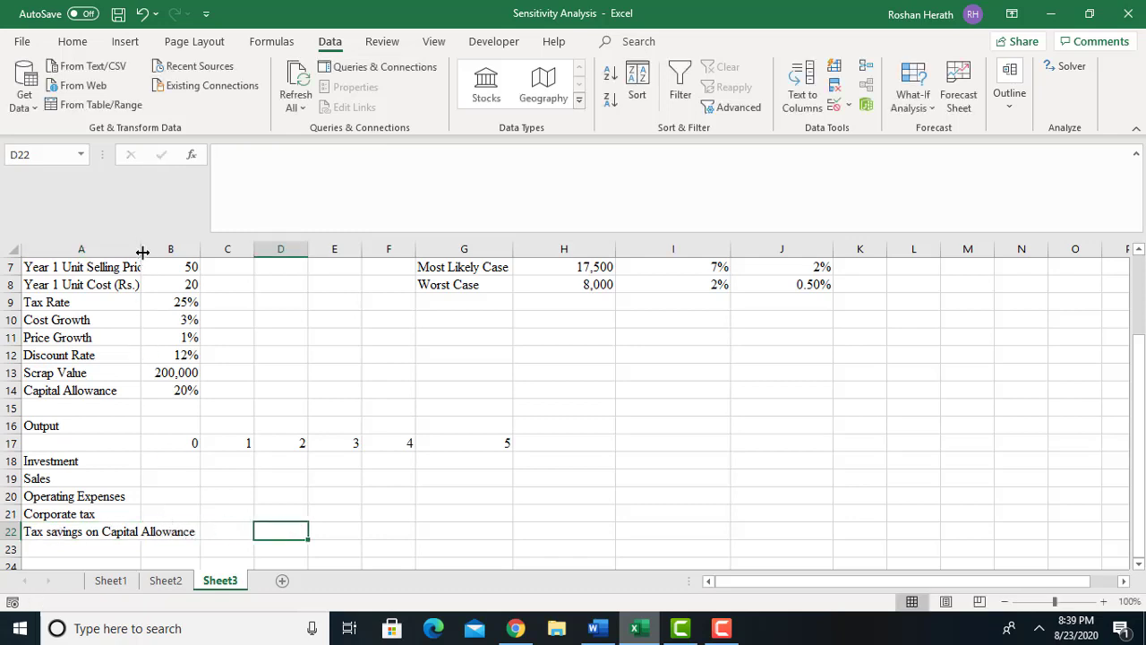
left_click_drag(142, 252, 196, 252)
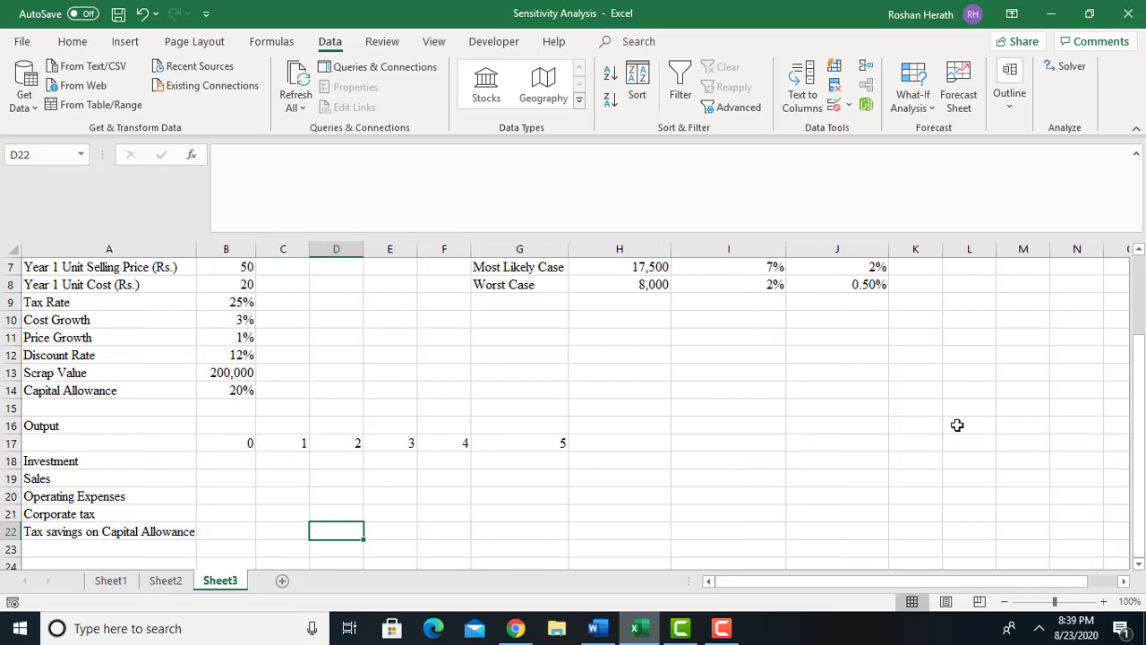
Enter the label Tax on gain/(loss) from Disposal of PPE in A23 and widen column A to fit it
left_click(66, 547)
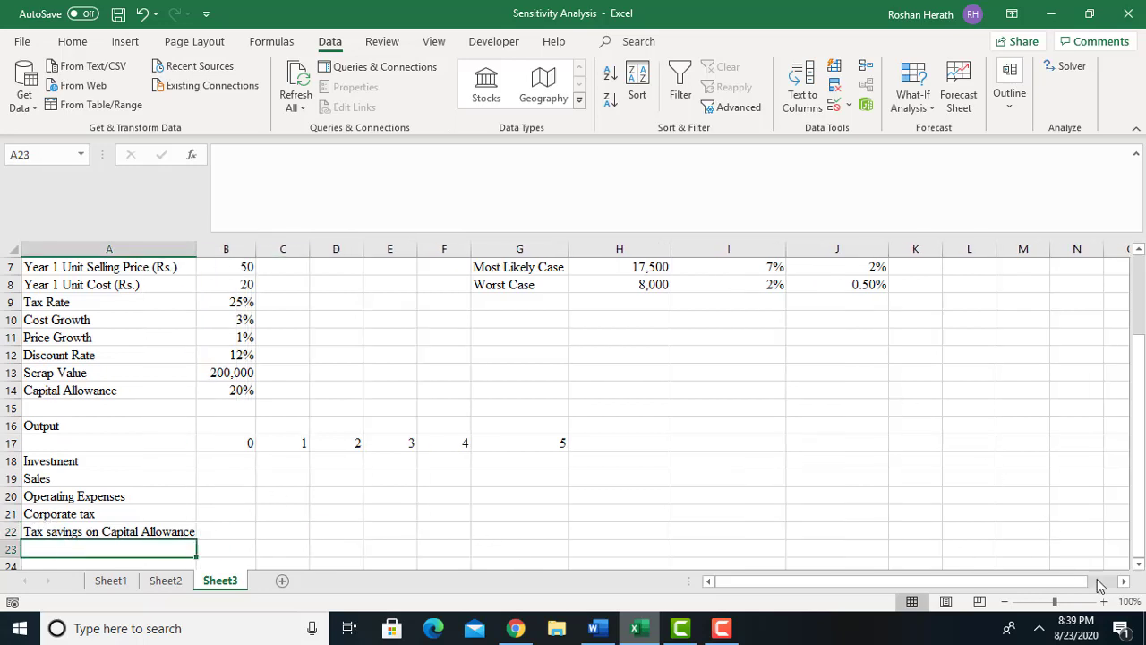
left_click(1138, 564)
left_click(1137, 563)
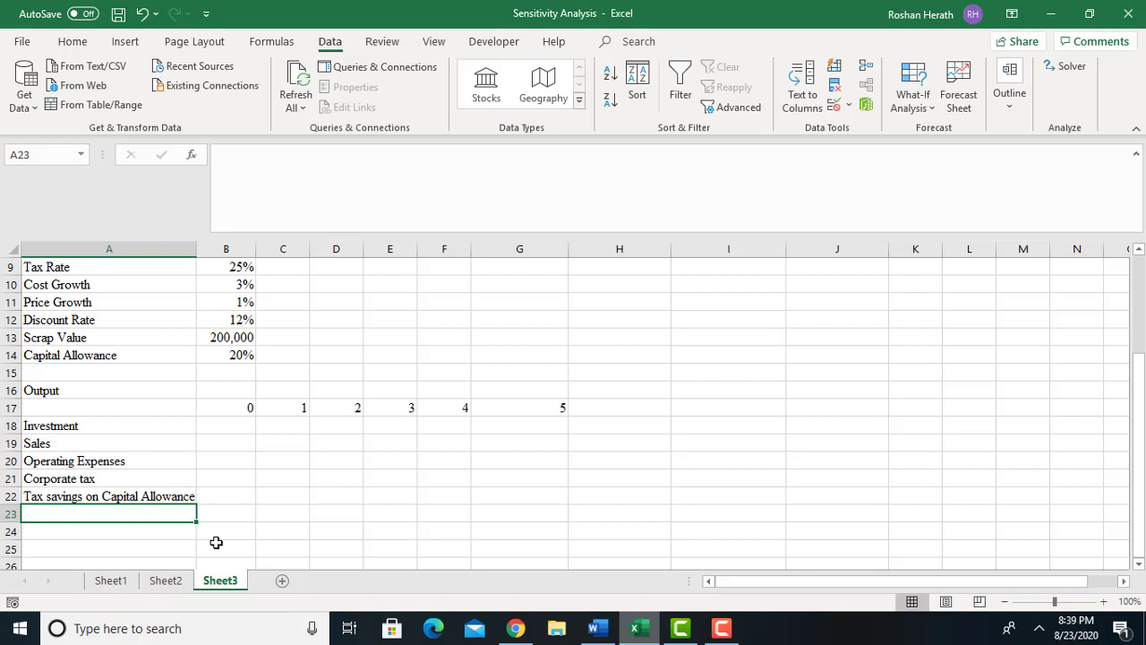
type("Tax")
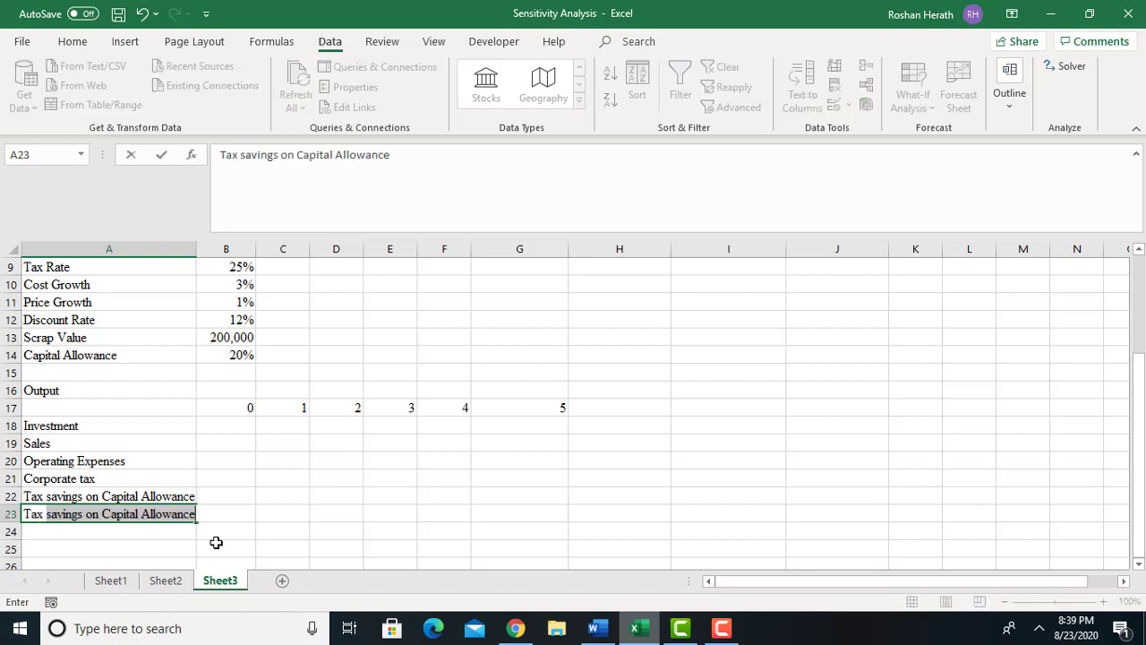
type(" on ")
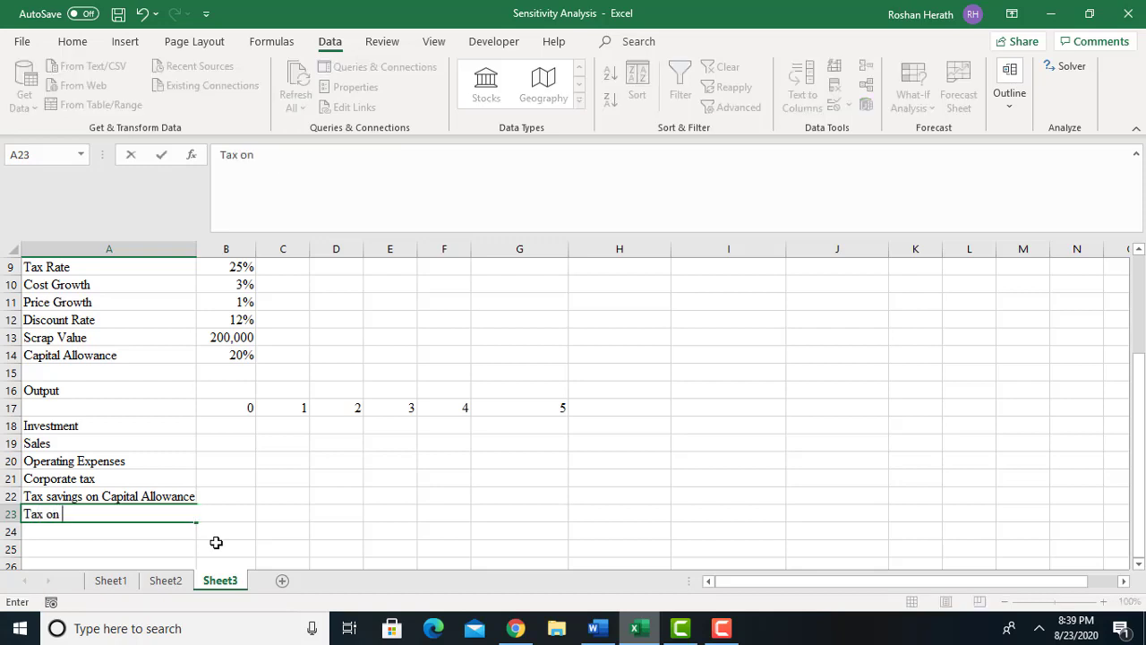
type("gain/(loss")
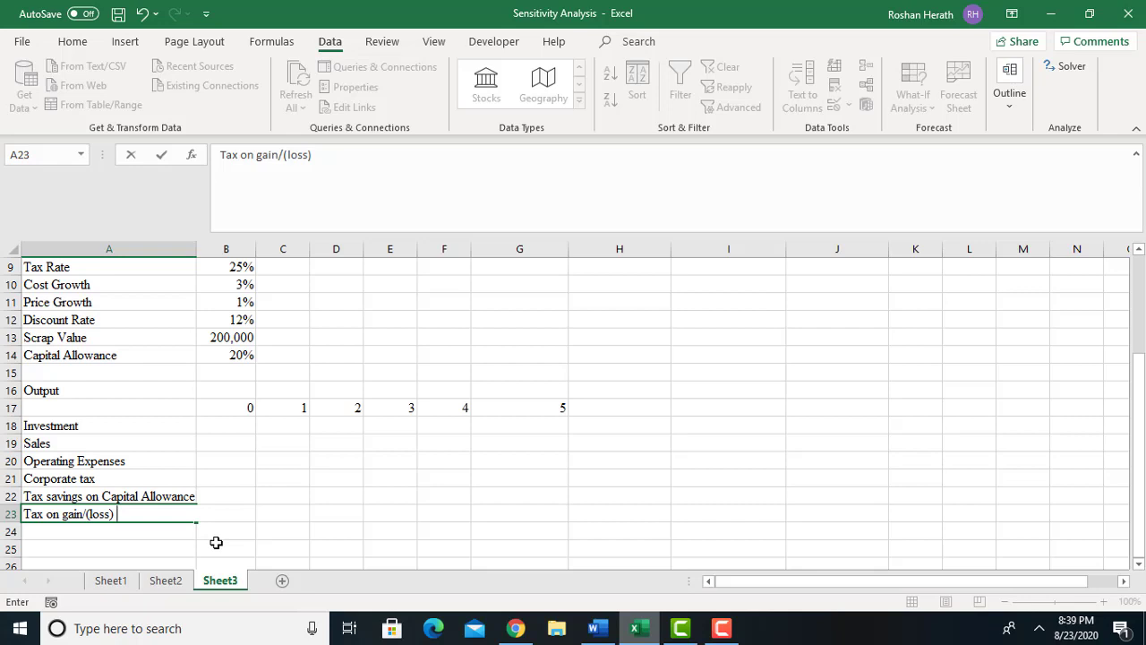
type("om Disposal of")
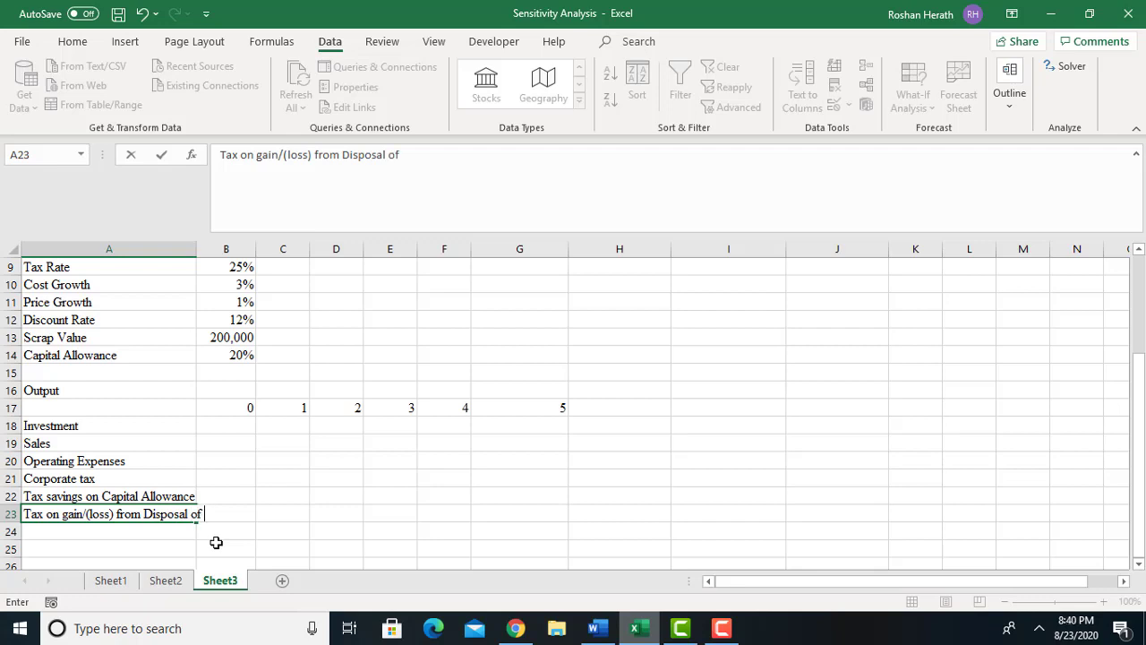
type(" PPE")
left_click(211, 445)
left_click_drag(197, 249, 230, 257)
Enter the labels Net Cashflow in A24 and NPV in A26
left_click(77, 532)
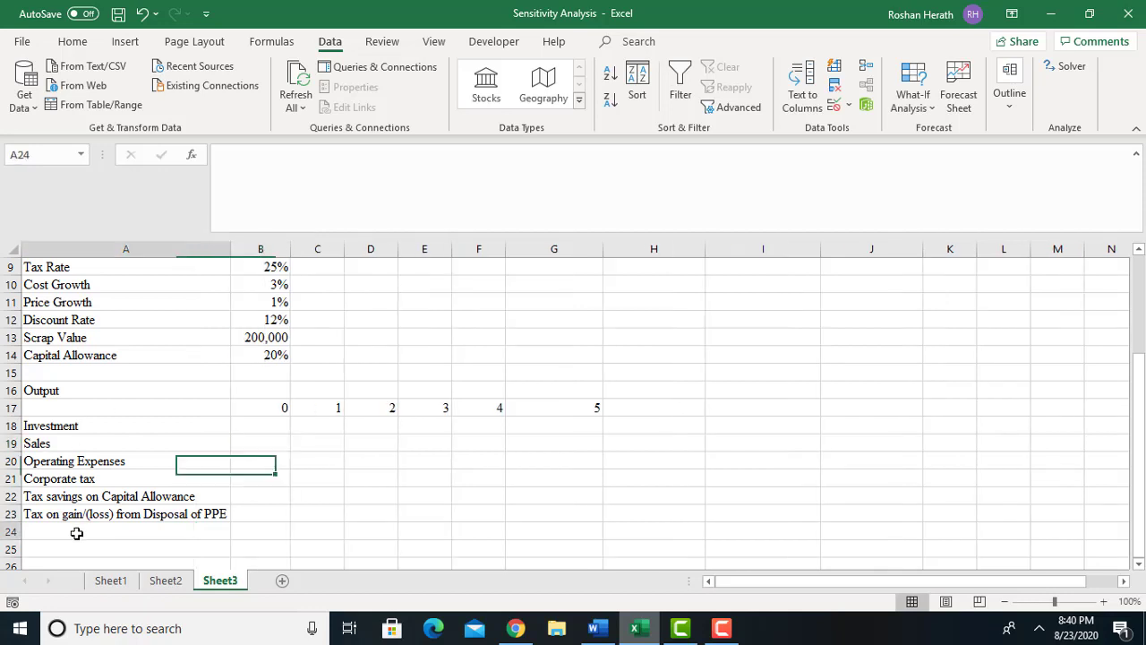
type("Net Cas")
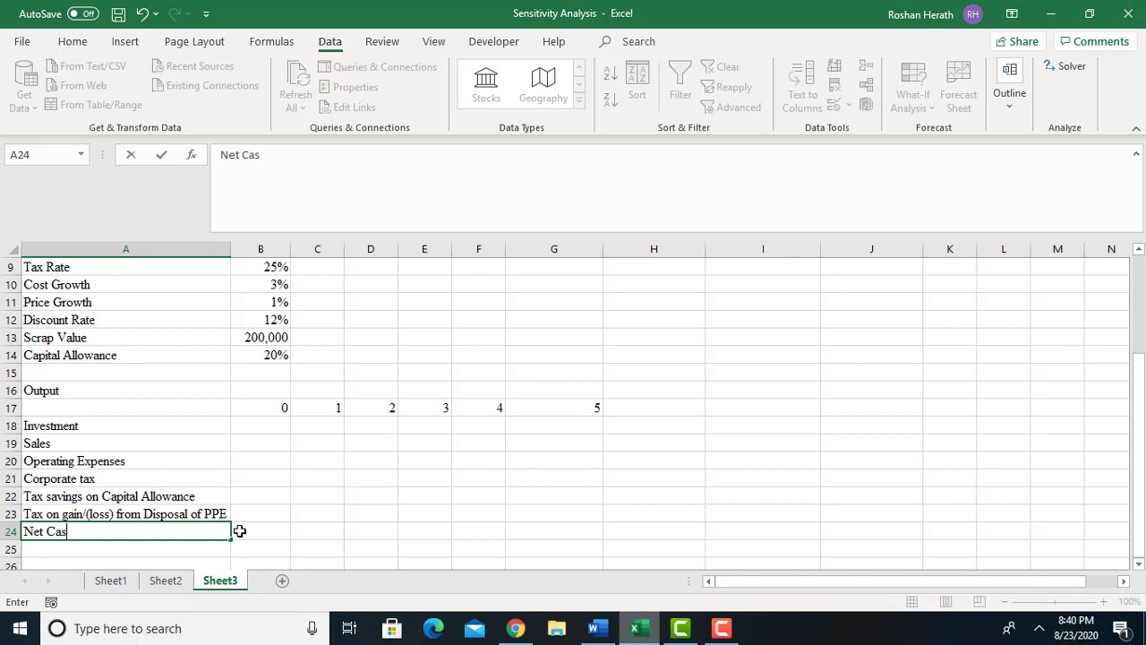
type("hflow")
left_click(435, 533)
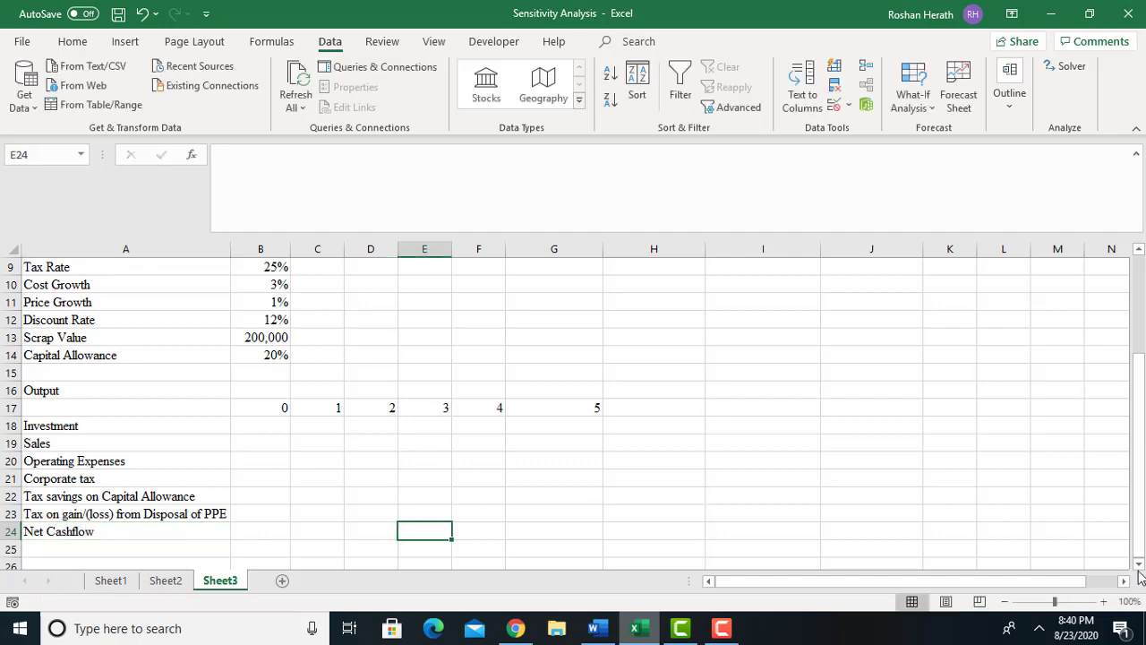
scroll(1137, 573, "down", 1)
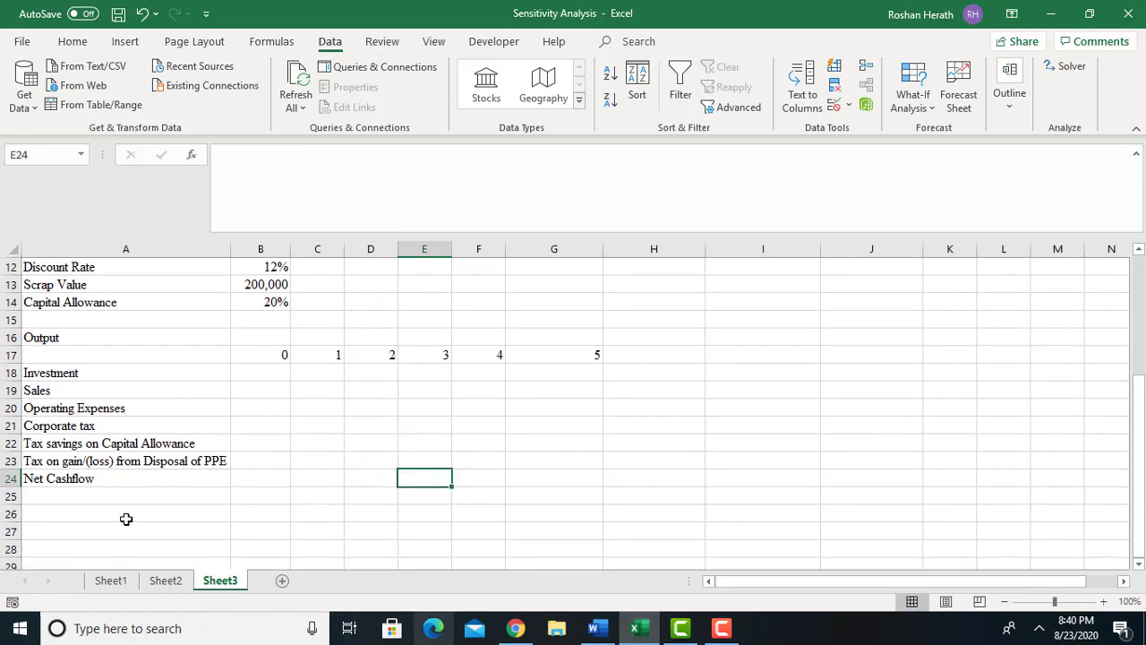
left_click(126, 518)
type("NPV")
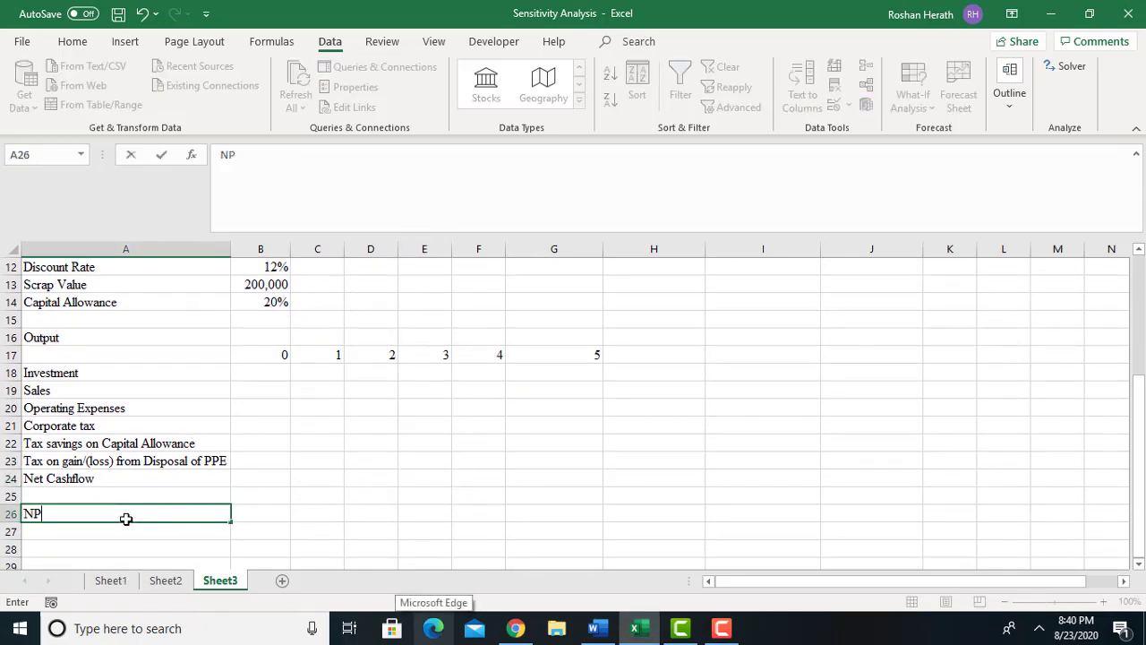
Fill the NPV result cell B26 with yellow
left_click(262, 512)
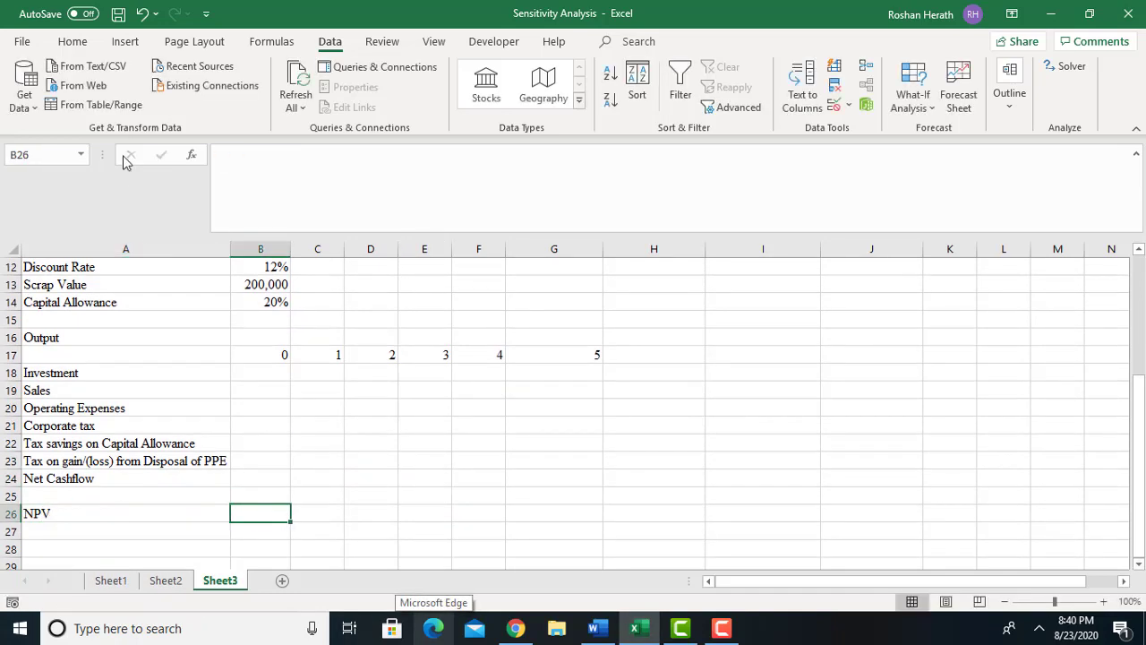
left_click(72, 41)
left_click(212, 101)
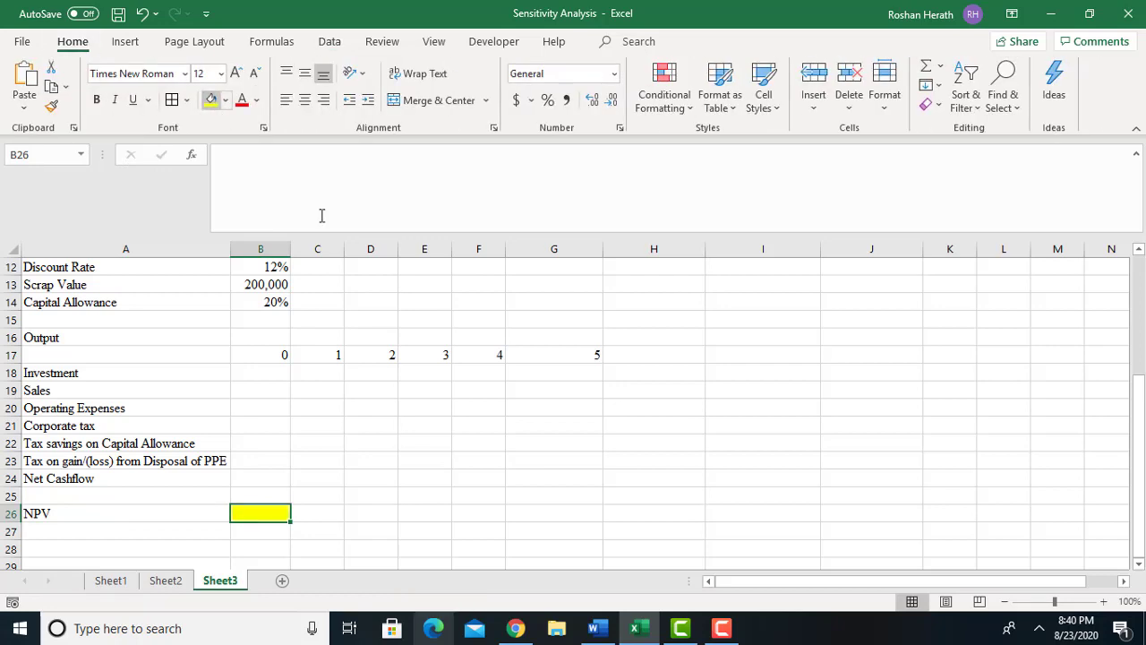
left_click(532, 494)
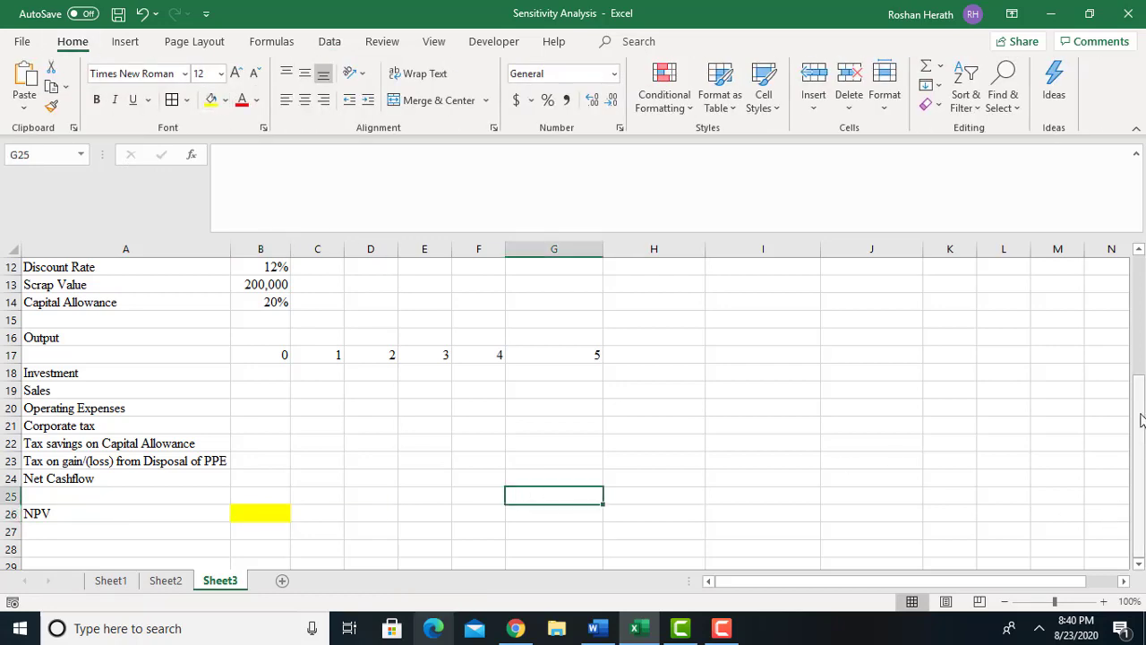
Highlight the Year 1 Sales in Units value in B5 with a light orange fill
left_click_drag(1140, 418, 1143, 309)
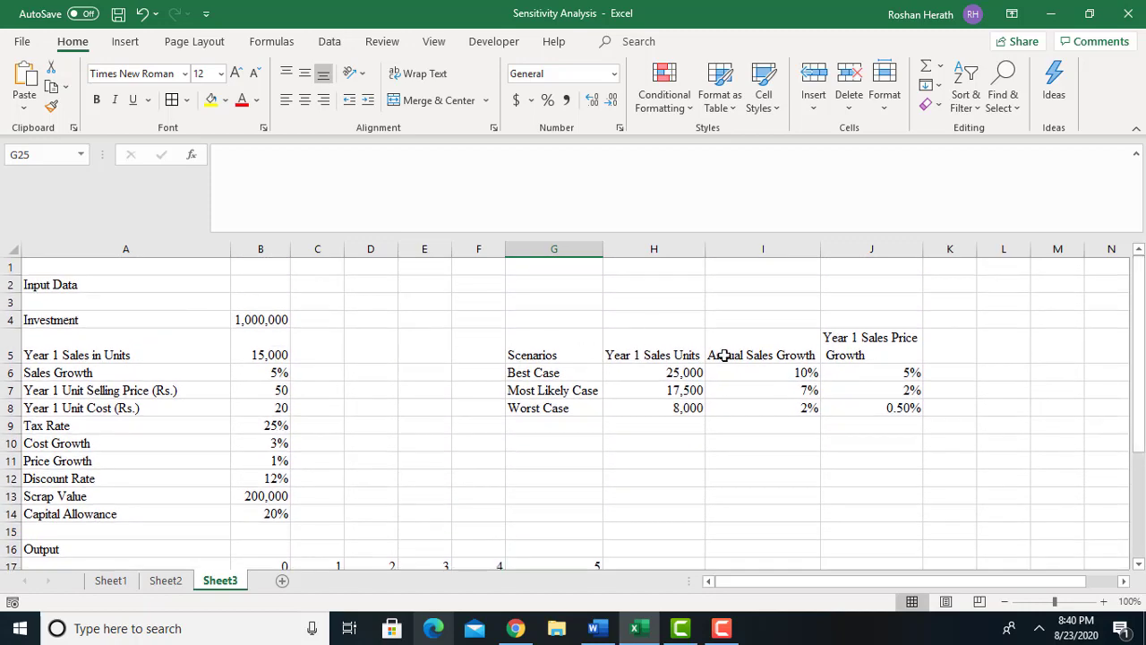
left_click(654, 374)
left_click(671, 340)
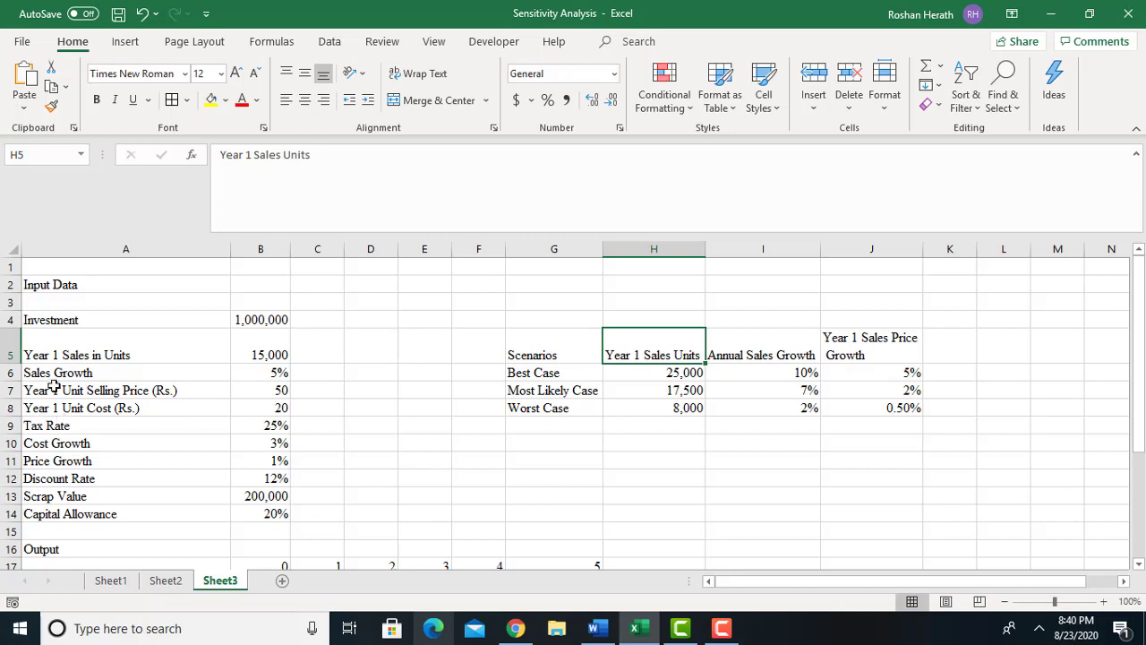
left_click(271, 352)
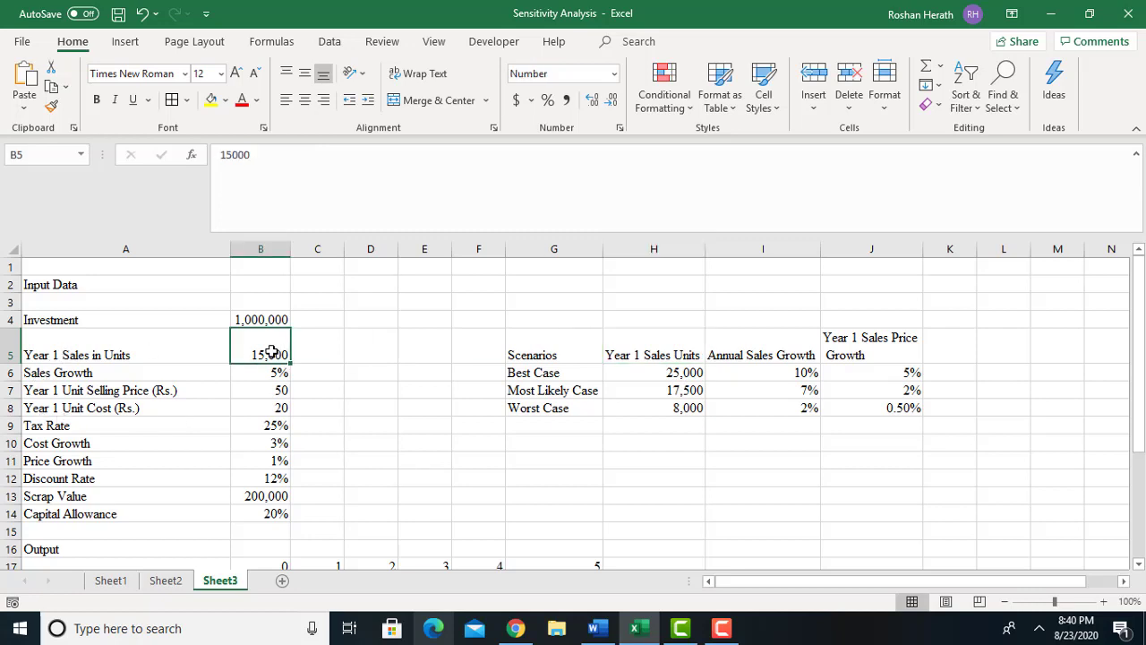
left_click(213, 107)
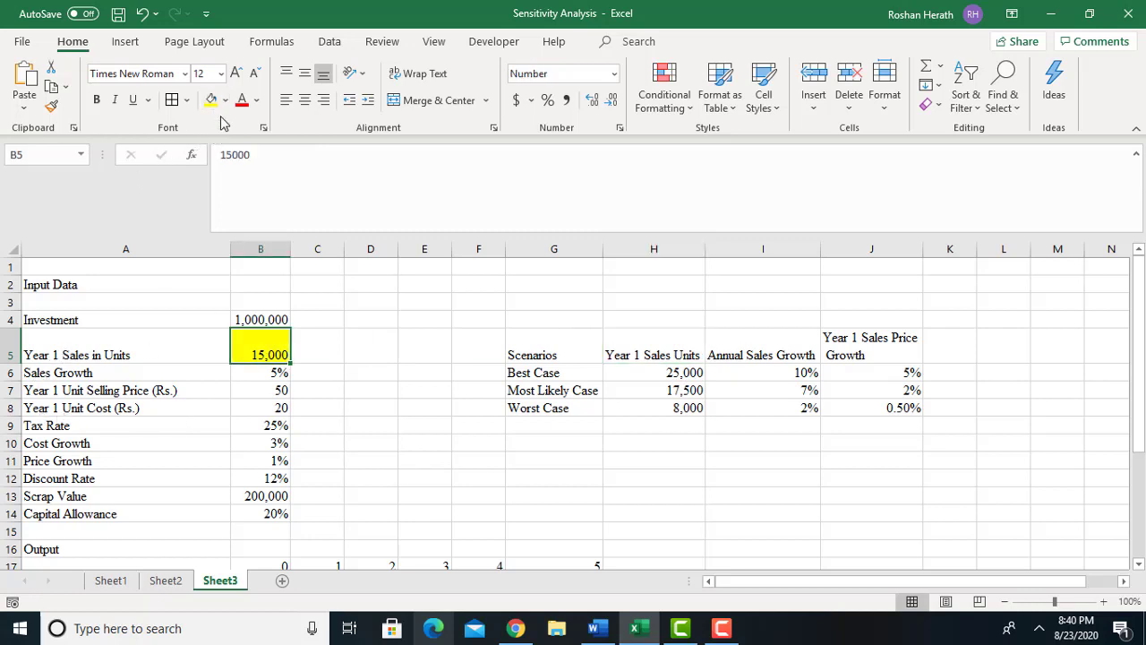
left_click(226, 100)
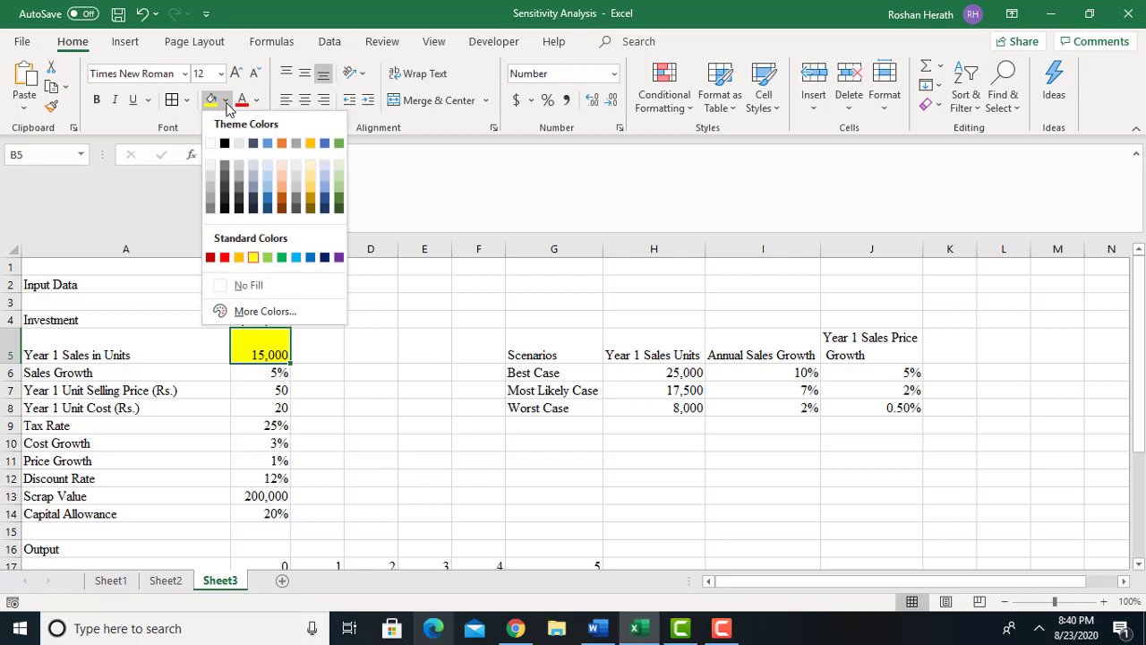
left_click(284, 186)
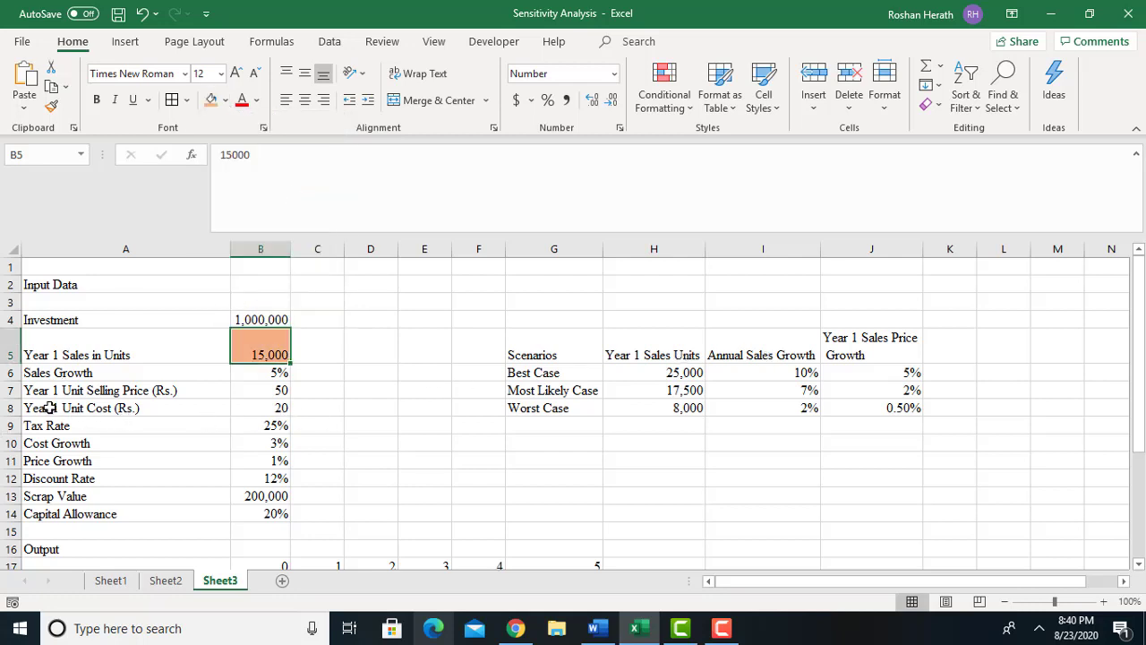
Fill the Sales Growth value in B6 and the Year 1 Unit Selling Price value in B7 with the same light orange
left_click(253, 373)
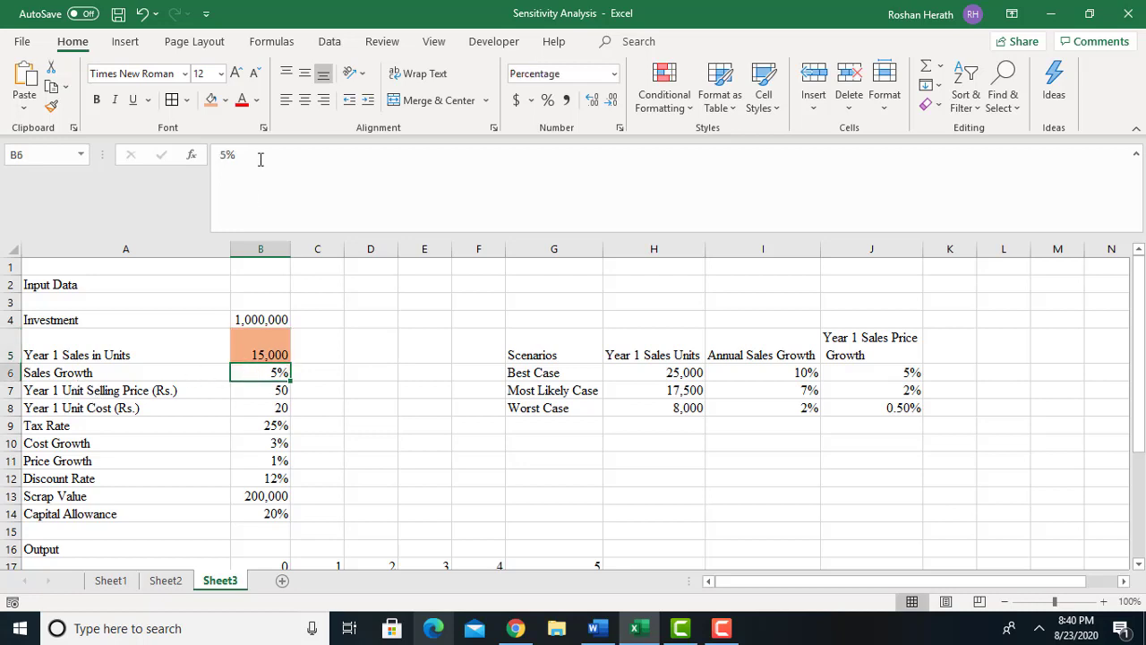
left_click(211, 100)
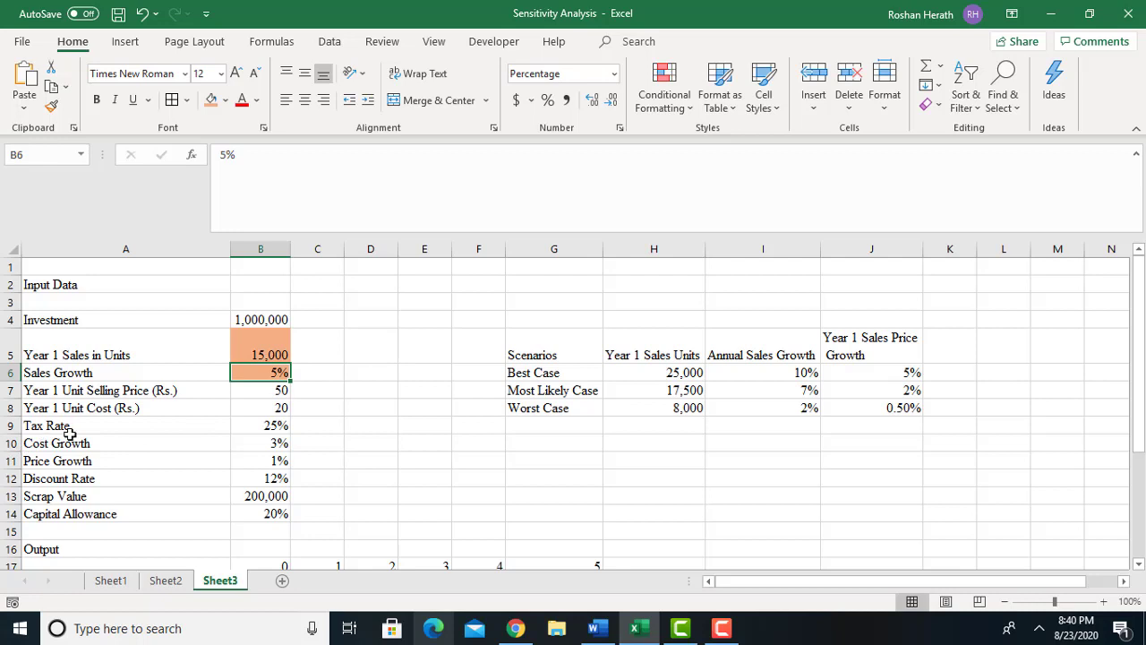
left_click(282, 391)
left_click(212, 101)
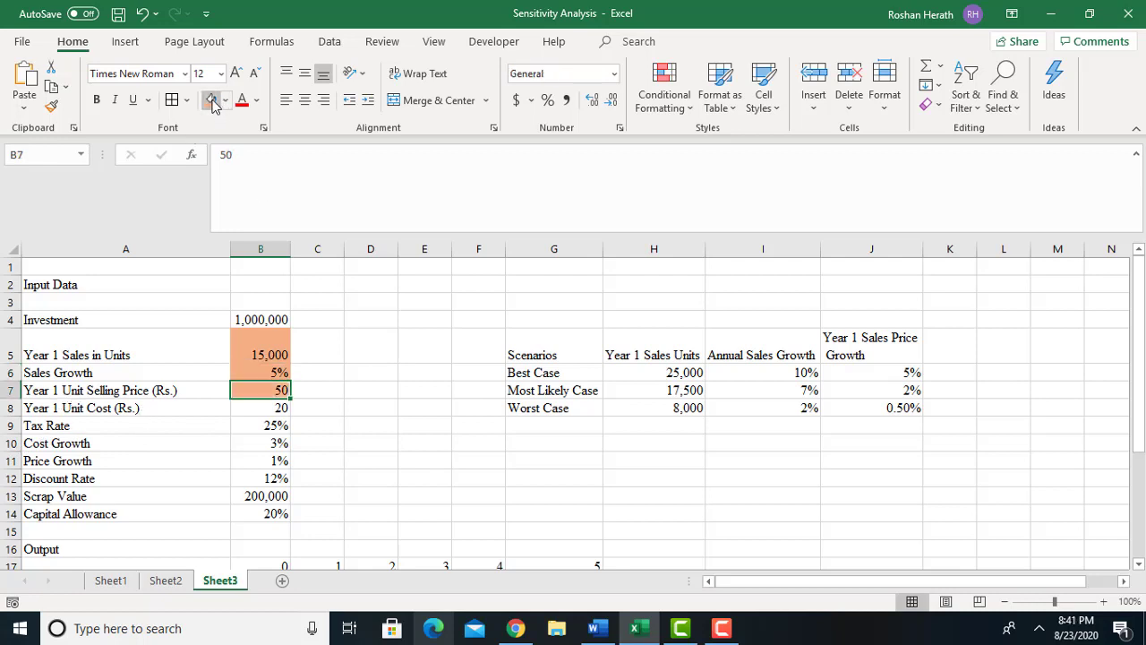
left_click(412, 373)
Name the Year 1 Sales in Units cell B5 as Sales_Units
left_click(278, 354)
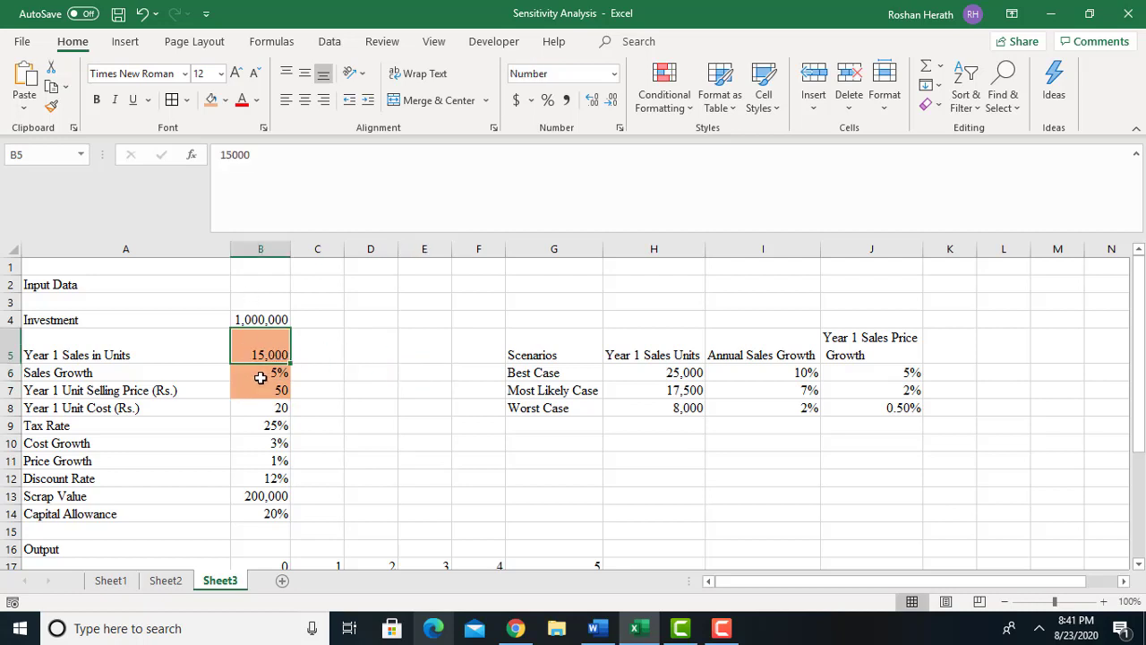
left_click(260, 372)
left_click(258, 389)
left_click(258, 355)
left_click(47, 156)
type("s")
type("sd")
key("BackSpace")
key("Return")
Name the Sales Growth value cell B6 as Sales_Growth
left_click(252, 375)
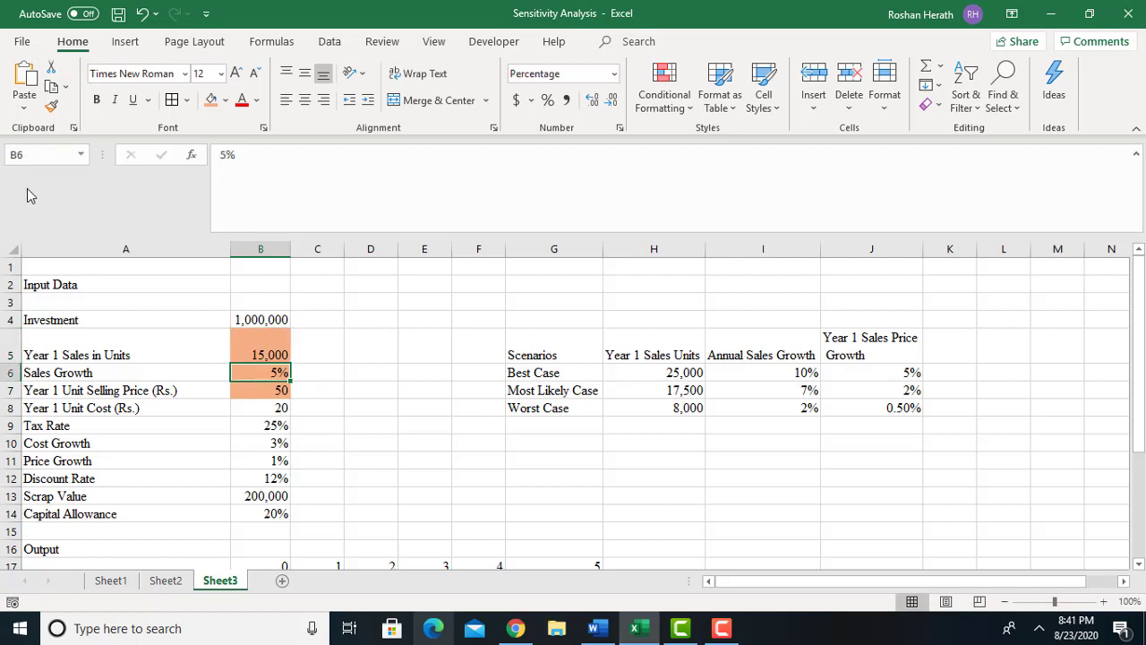
left_click(29, 157)
type("S")
type("ales_Growth")
key("Return")
Remove the fill from the Year 1 Unit Selling Price value in B7
left_click(274, 393)
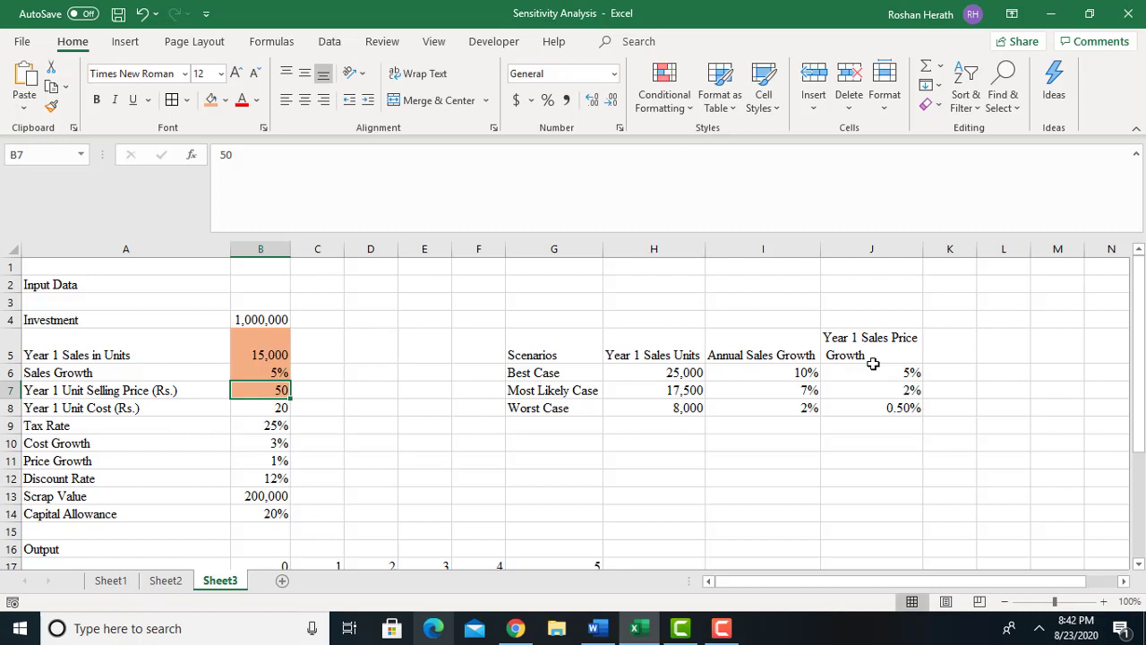
left_click(226, 100)
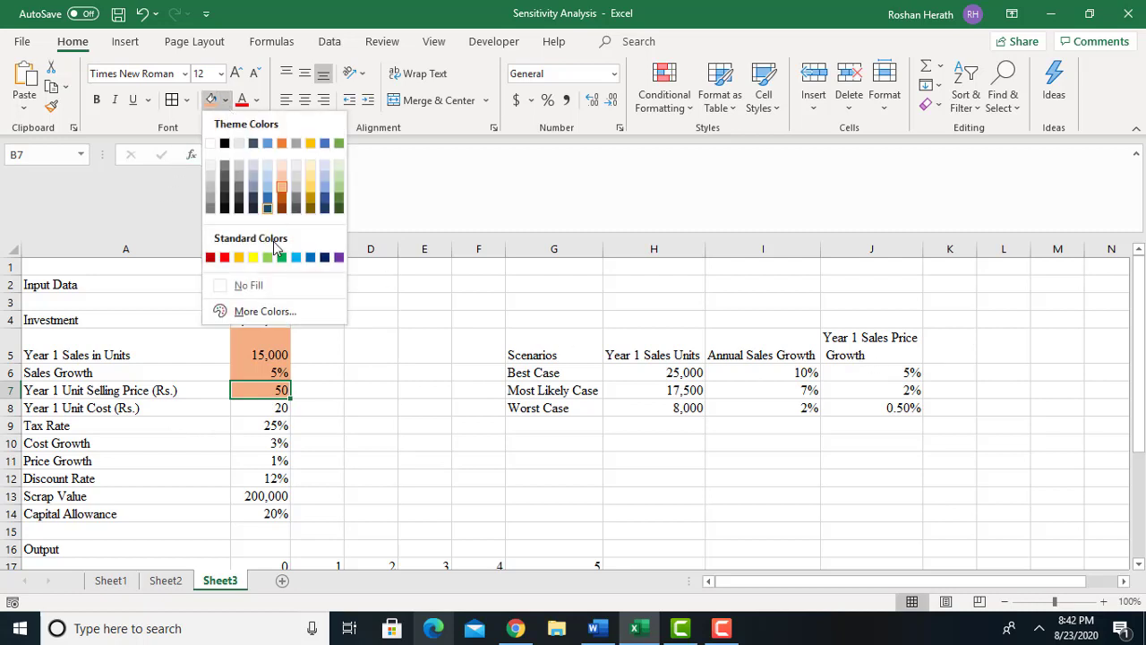
left_click(256, 288)
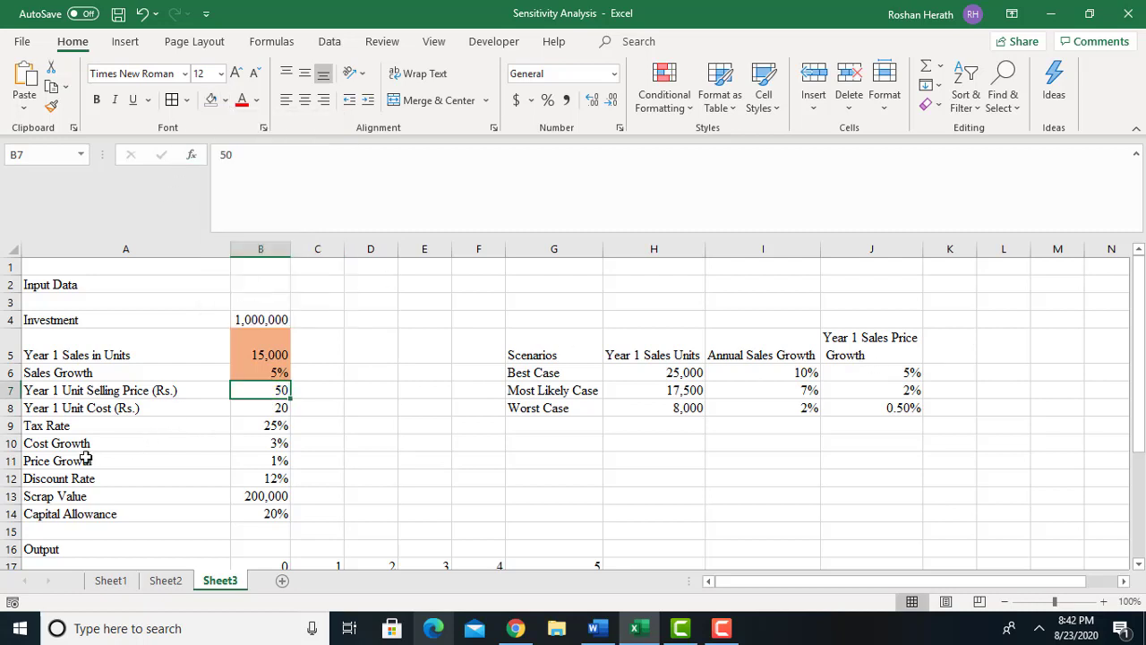
Name the Price Growth value cell B11 as Price_Growth and fill it with light orange
left_click(267, 462)
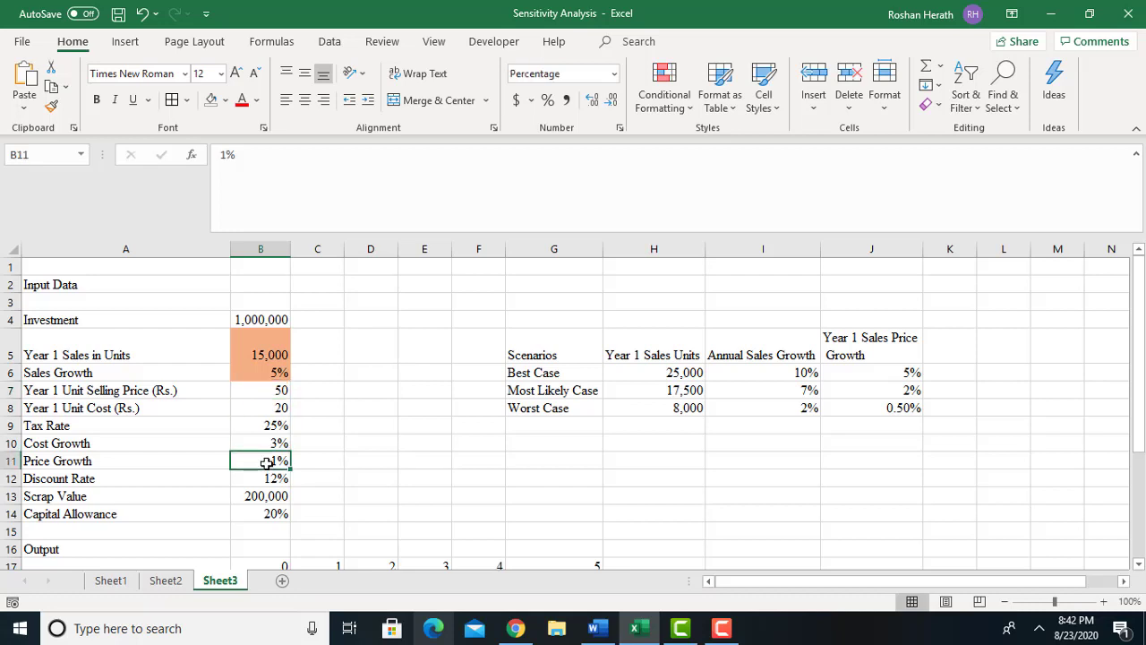
left_click(40, 155)
type("p")
type("rice_Growth")
key("Return")
left_click(224, 100)
left_click(281, 186)
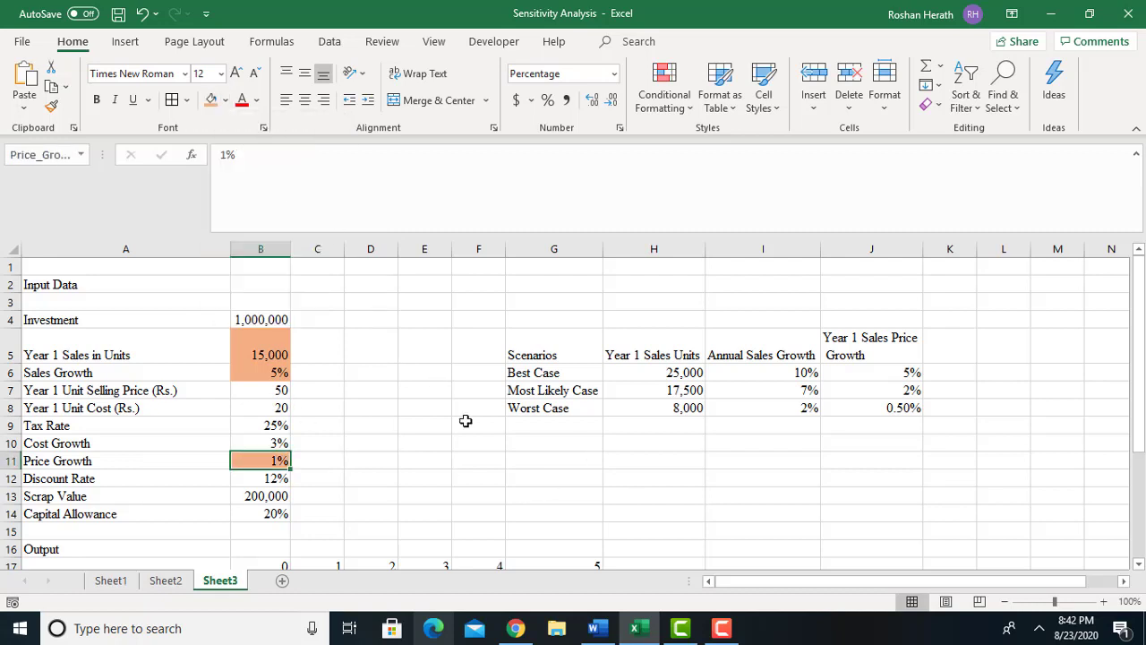
left_click(466, 422)
Name the yellow result cell B26 as NPV
left_click_drag(1140, 403, 1139, 415)
left_click(254, 544)
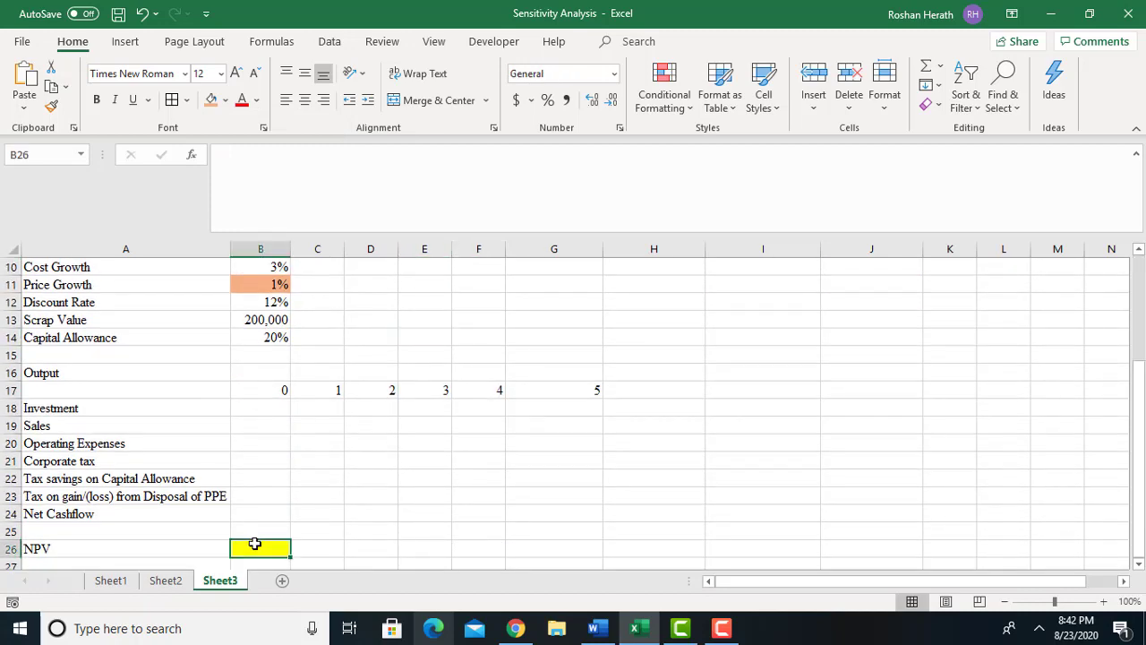
left_click(32, 160)
type("NPV")
key("Return")
Check the names assigned to the Year 1 Sales in Units, Sales Growth and NPV cells
left_click(581, 439)
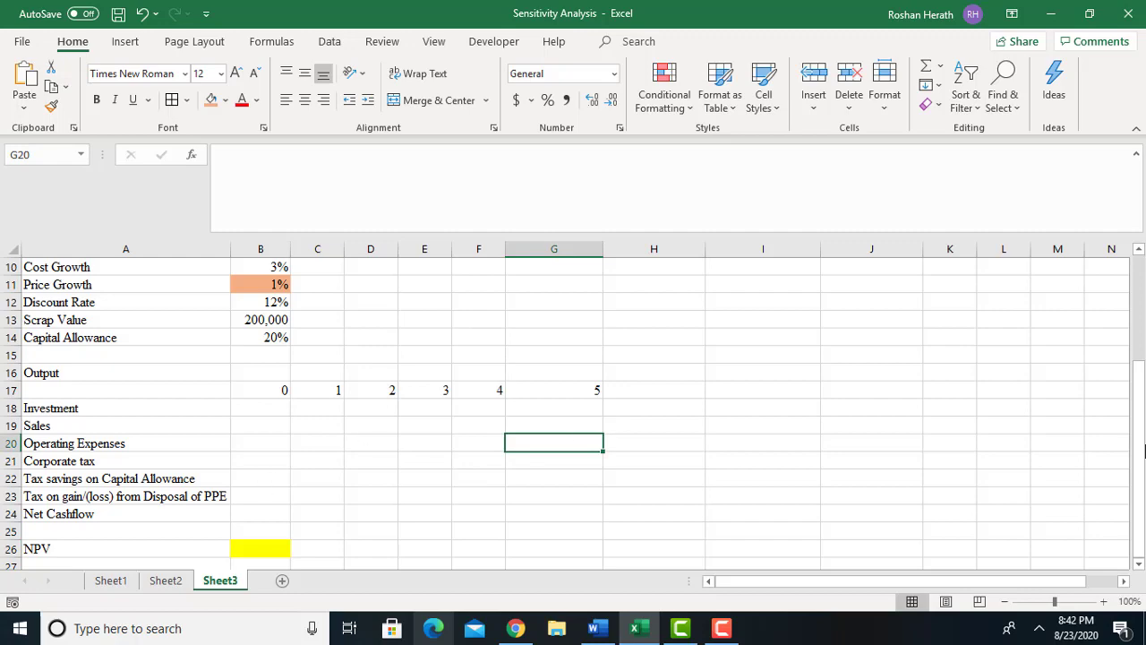
left_click_drag(1145, 449, 1133, 322)
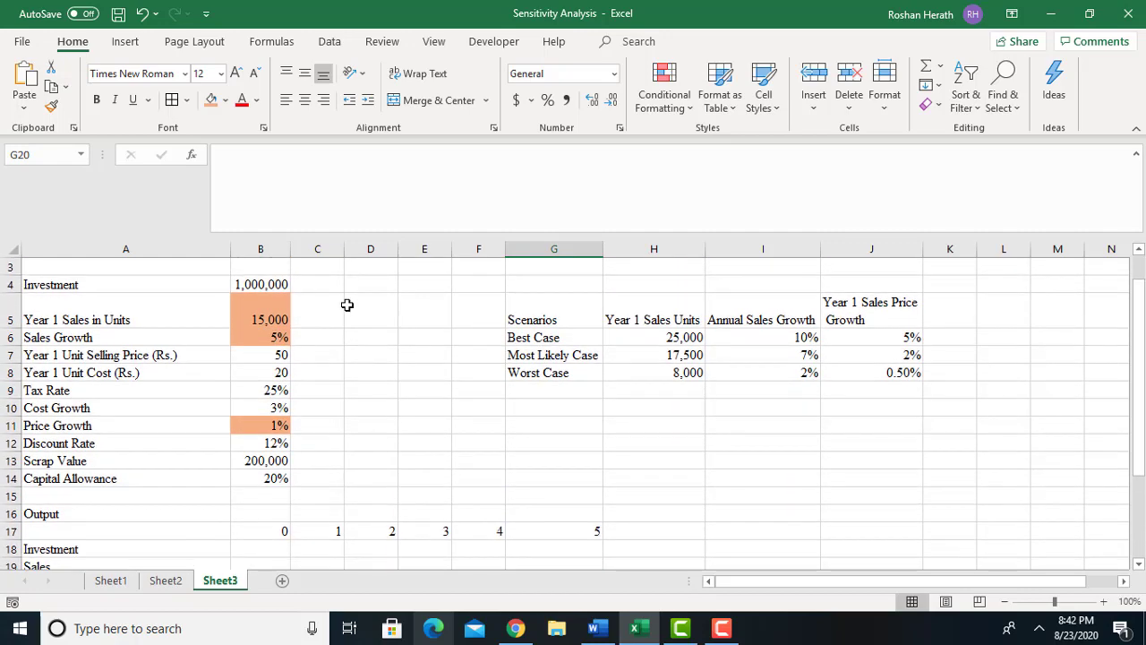
left_click(284, 314)
left_click(262, 337)
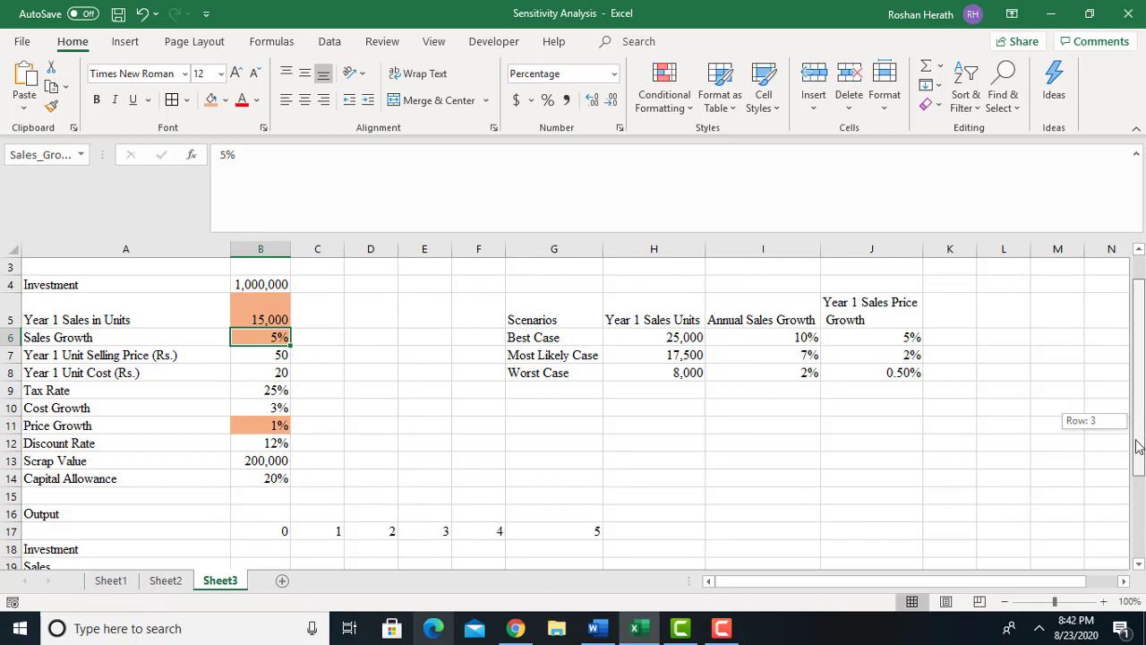
left_click_drag(1139, 417, 1130, 515)
left_click(276, 542)
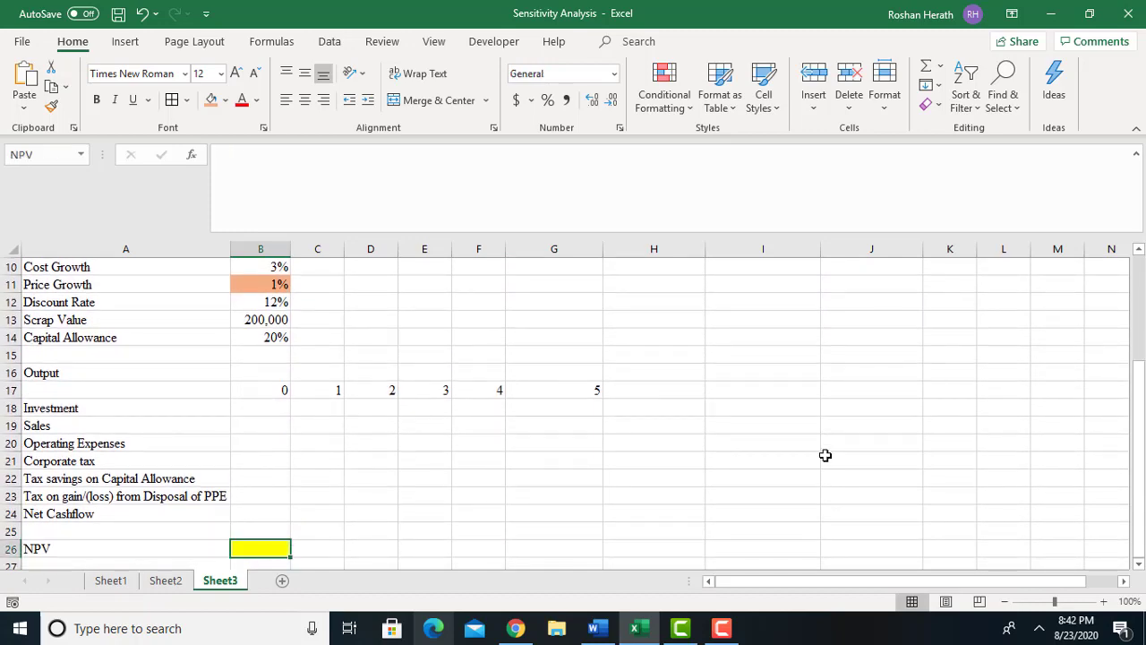
Enter the year 0 Investment in B18 as the negative of the input investment, =-B4
left_click_drag(1139, 407, 1131, 342)
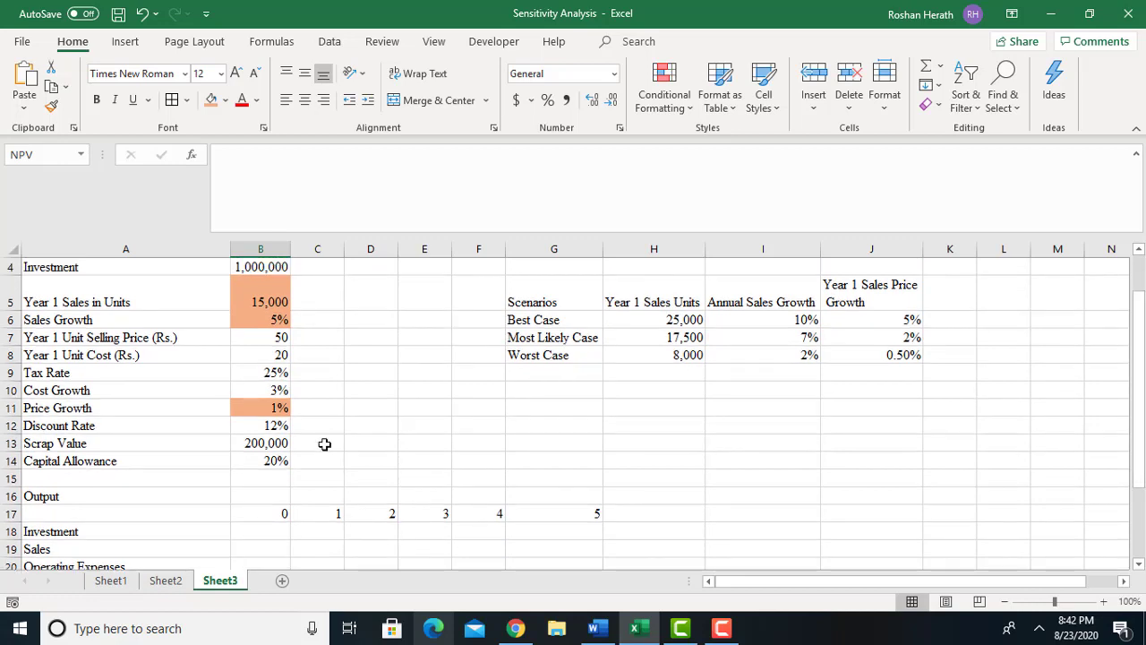
left_click(247, 541)
left_click(258, 532)
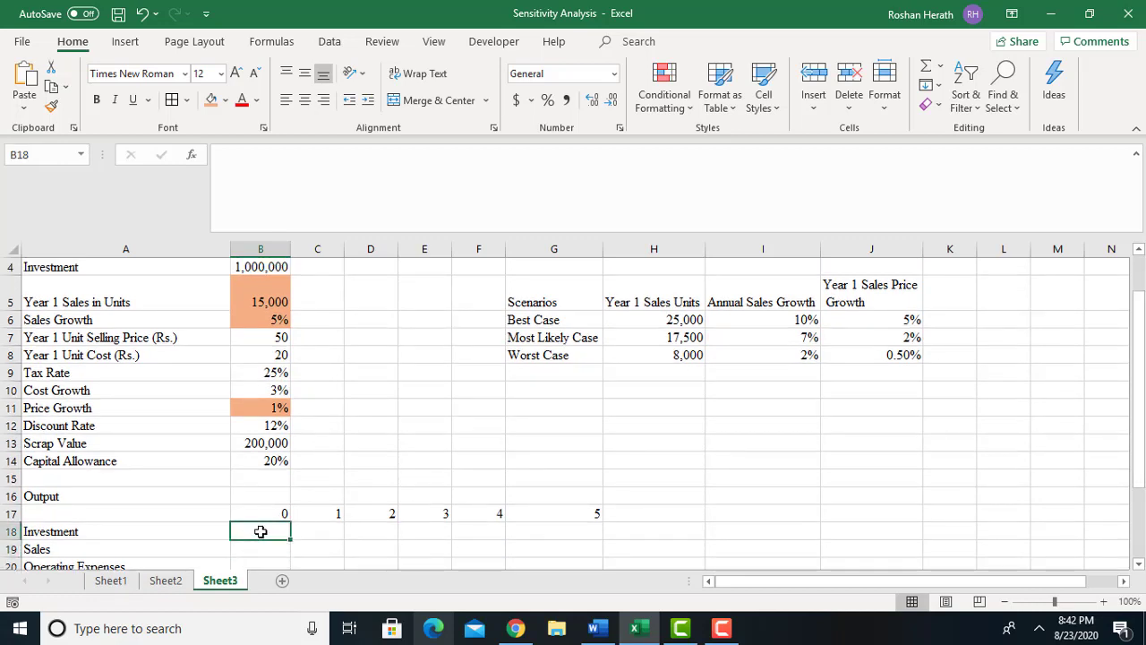
type("=-")
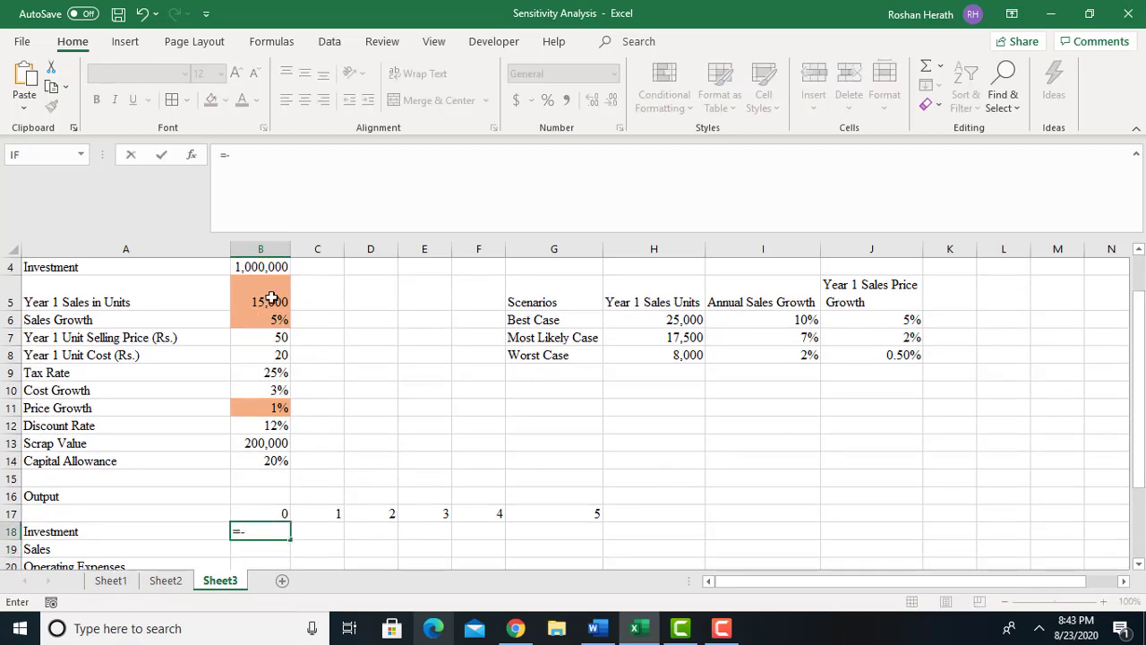
left_click(255, 267)
key("Return")
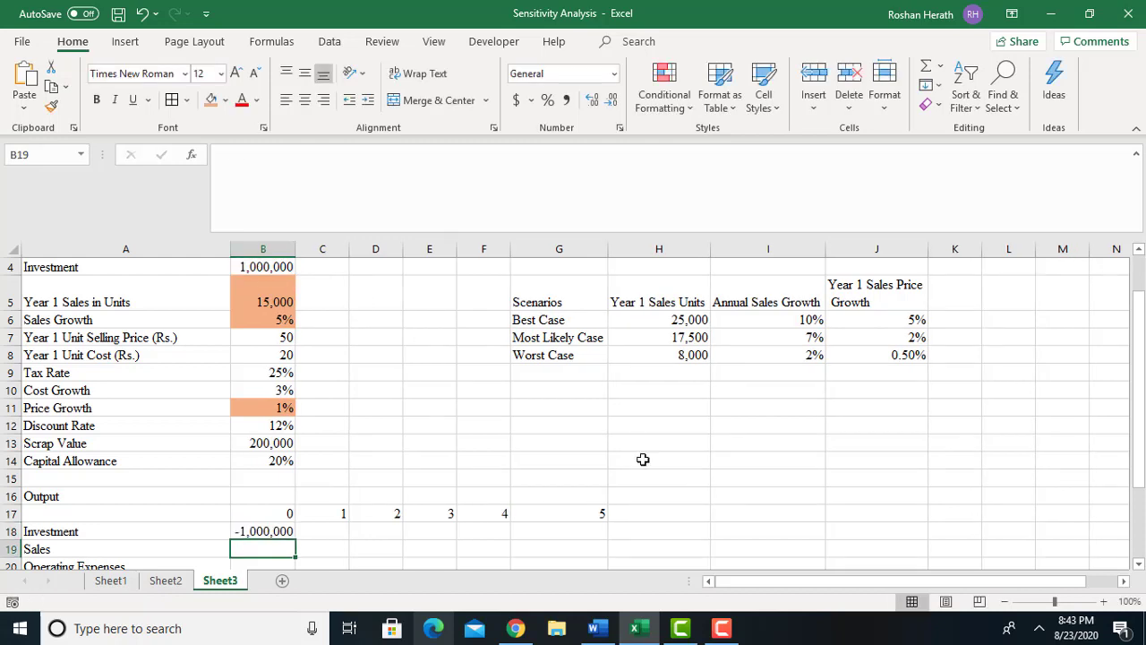
Enter the year 5 scrap value inflow in G18 of the Investment row as =B13
left_click(534, 532)
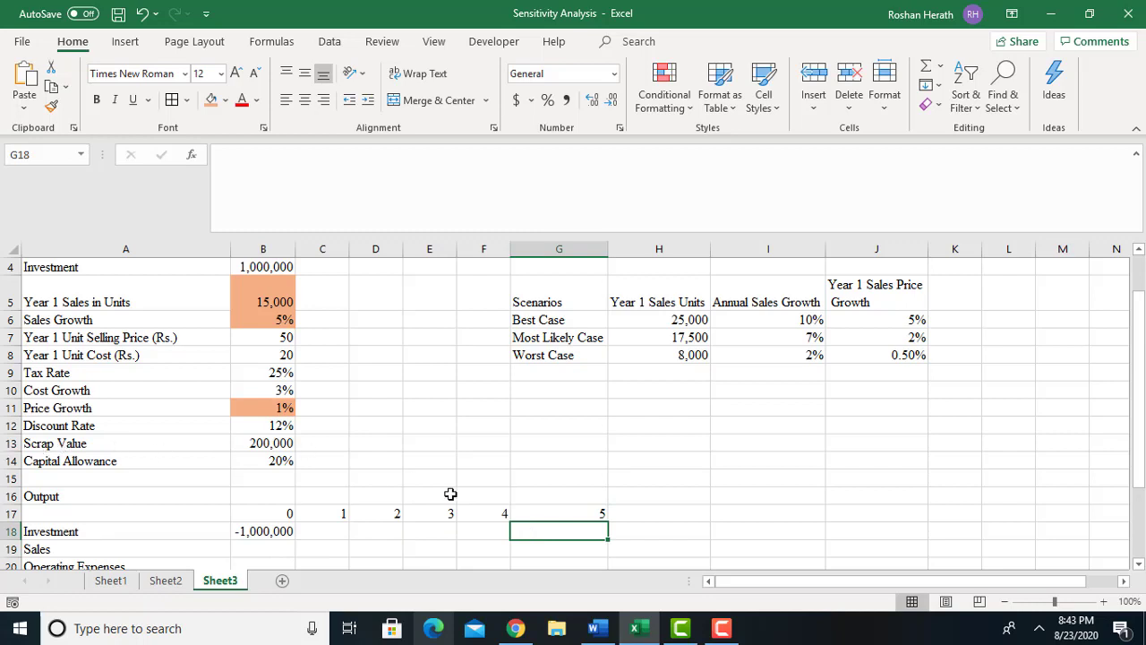
type("=")
left_click(259, 445)
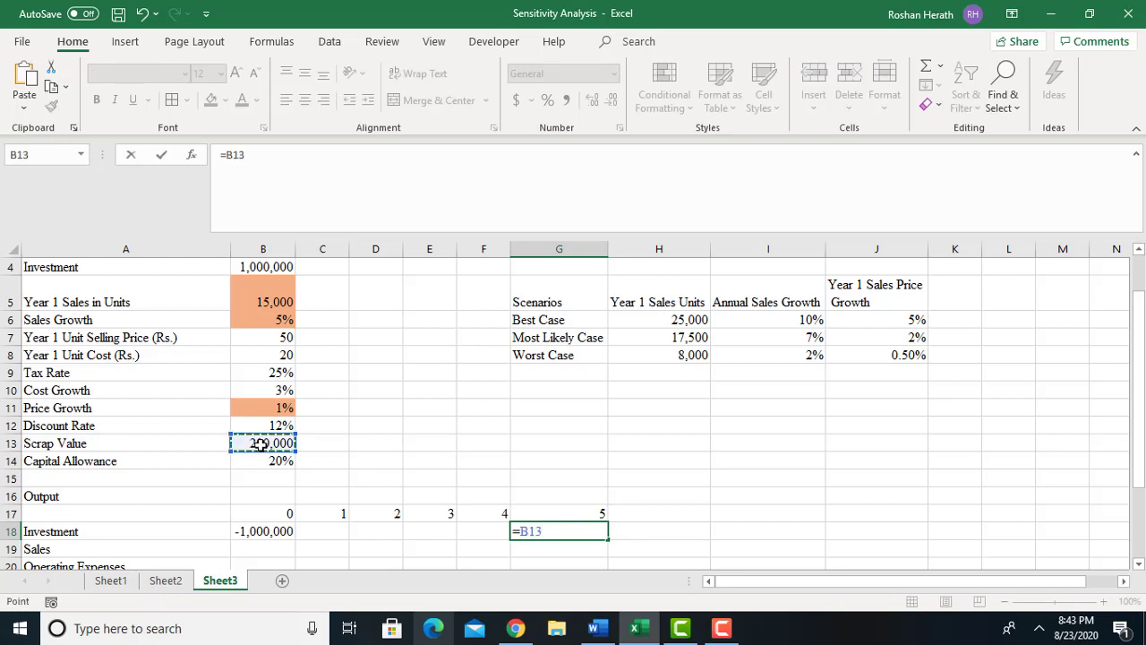
key("Return")
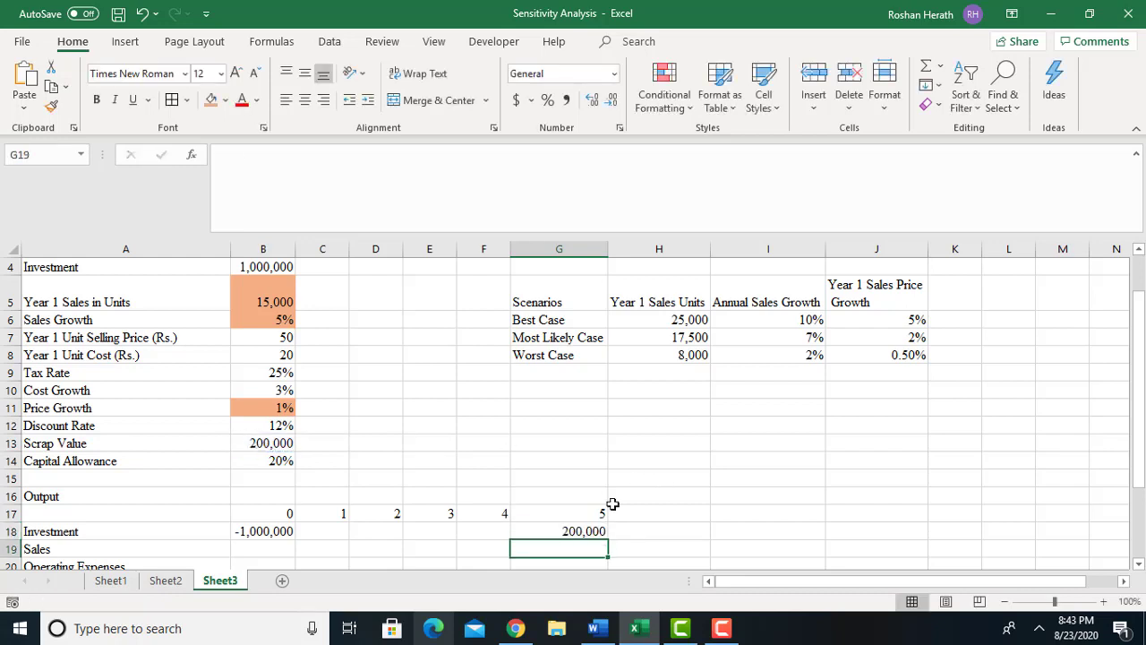
Calculate year 1 Sales in C19 with the formula =Sales_Units*$B$7
left_click(339, 544)
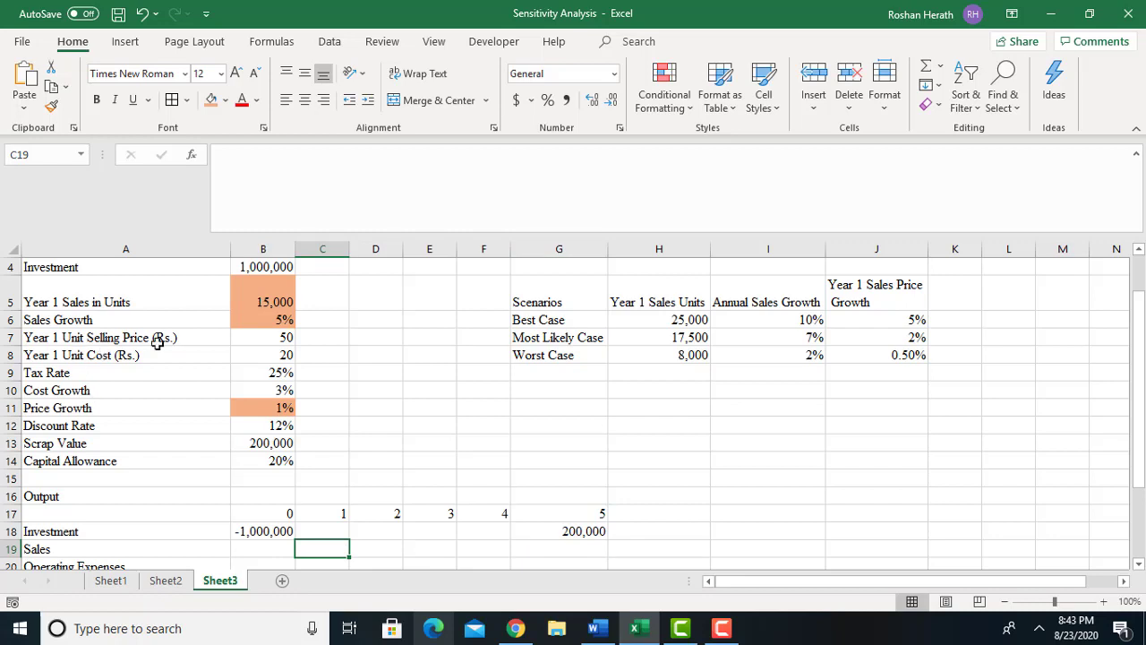
type("=")
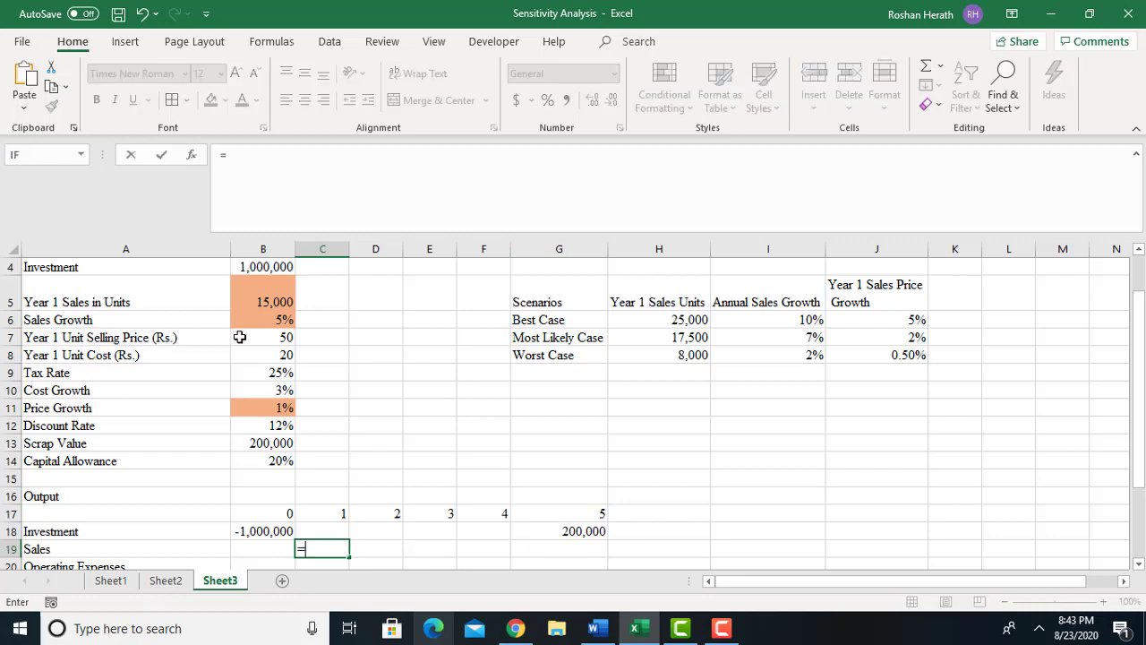
left_click(265, 303)
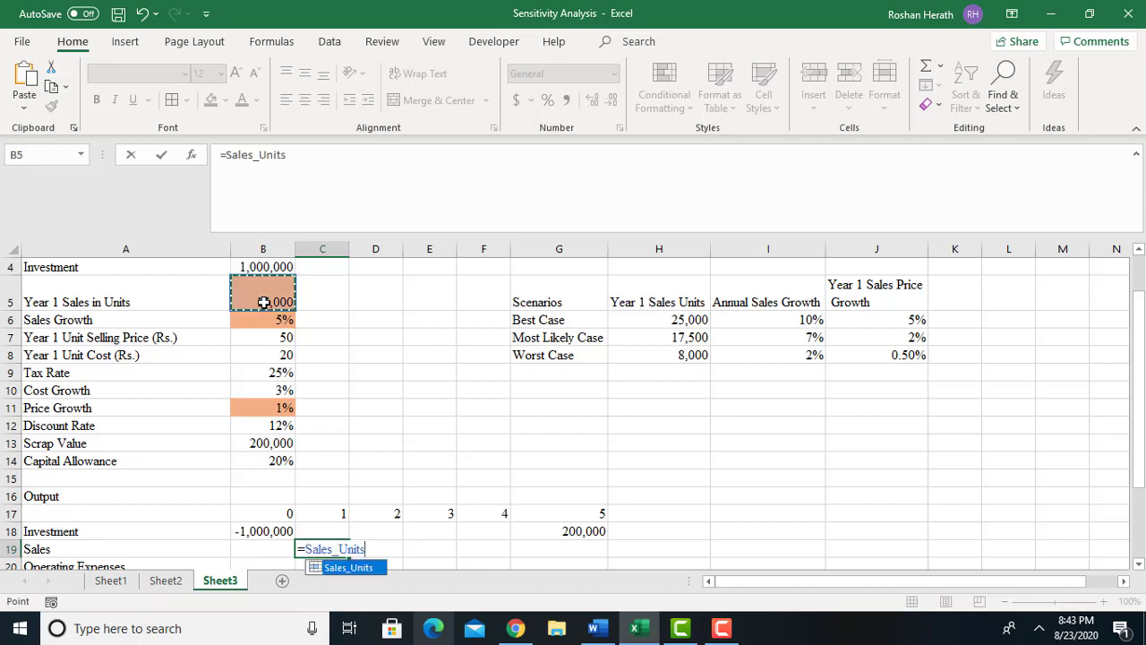
type("*")
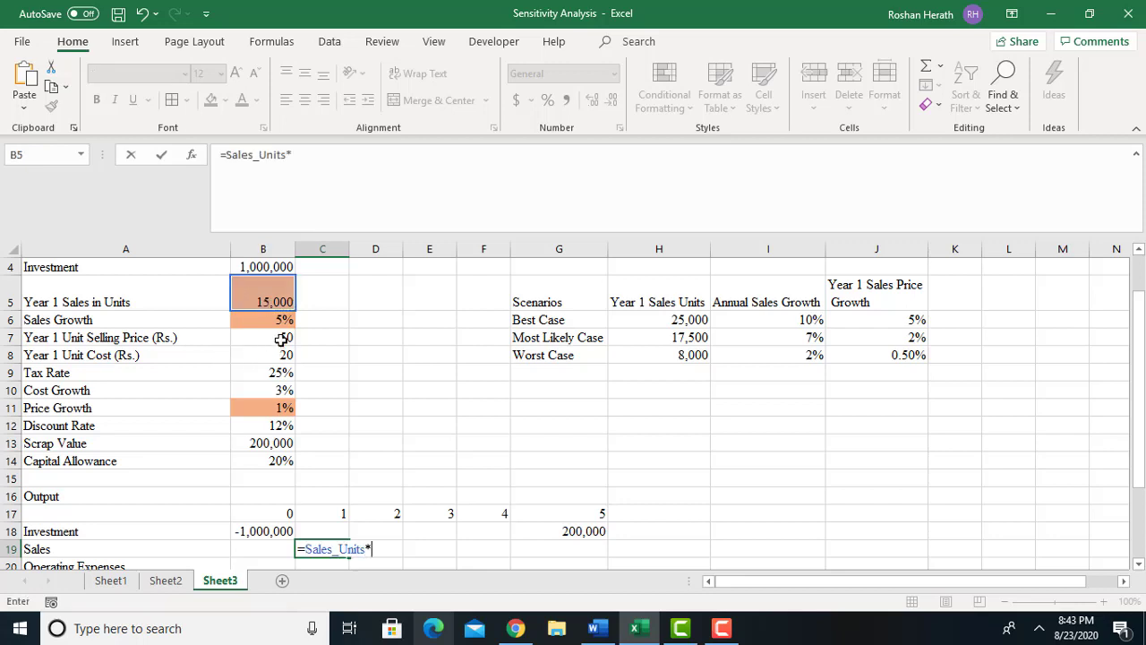
left_click(281, 338)
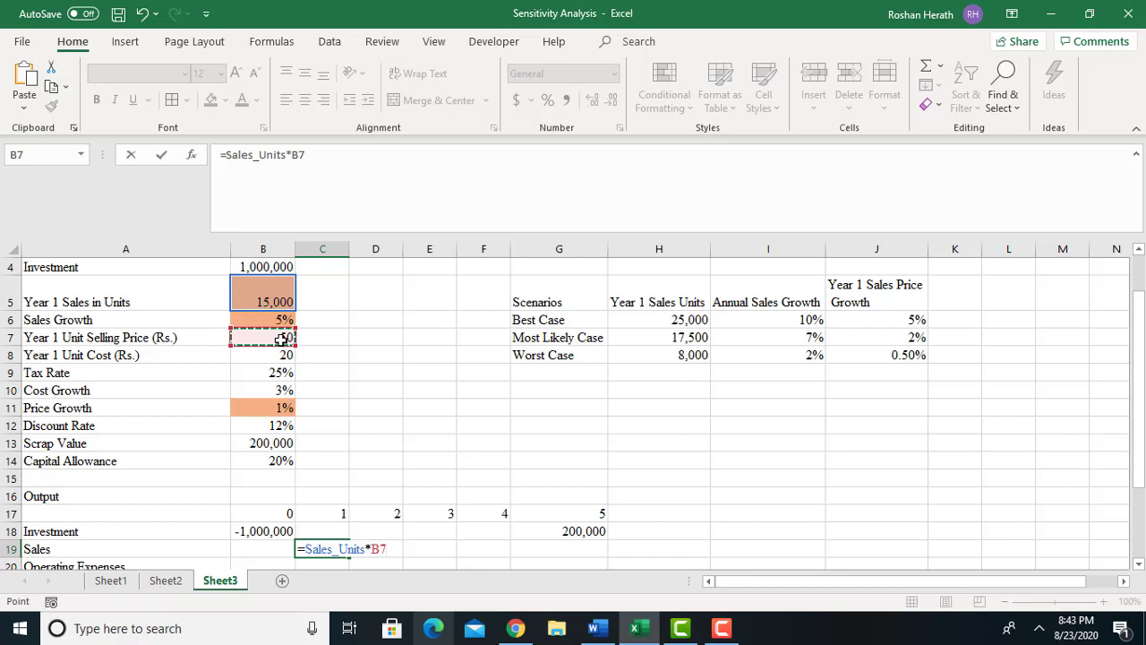
left_click(300, 154)
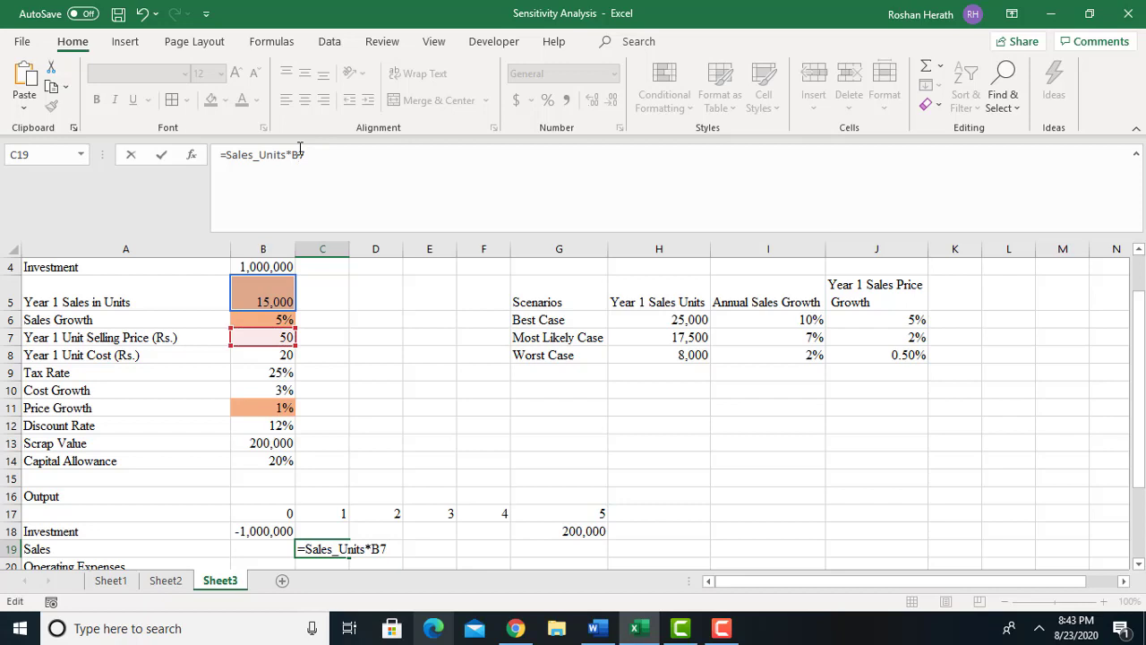
key("F4")
key("Return")
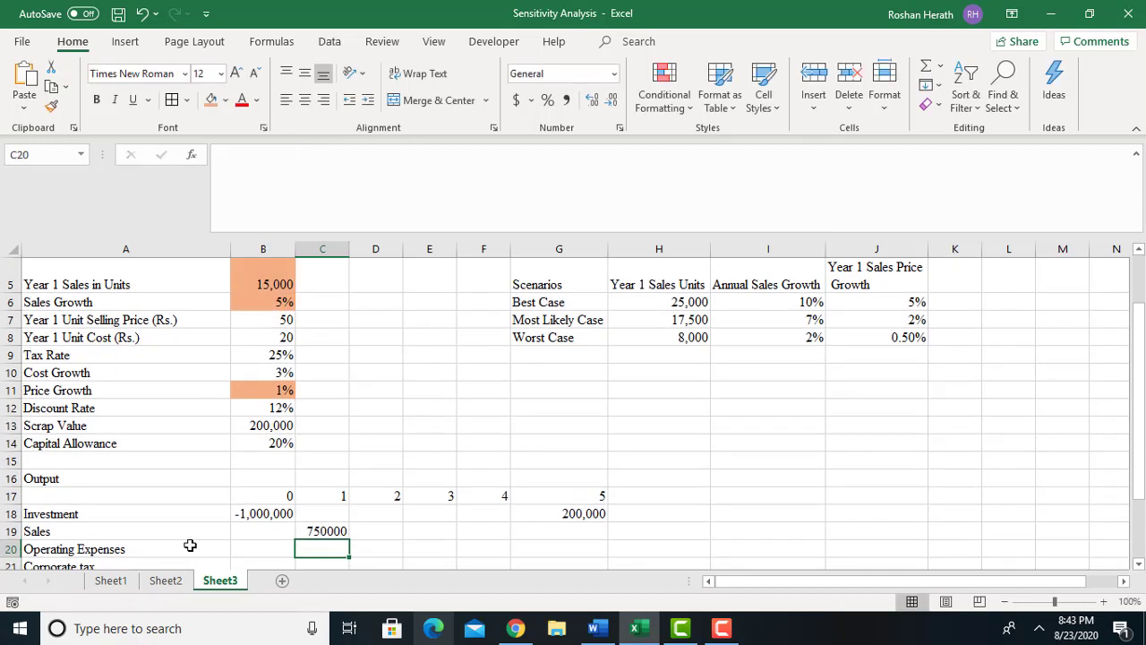
Make the references to B4 and B13 absolute in the Investment row formulas in B18 and G18
left_click(258, 514)
left_click(238, 153)
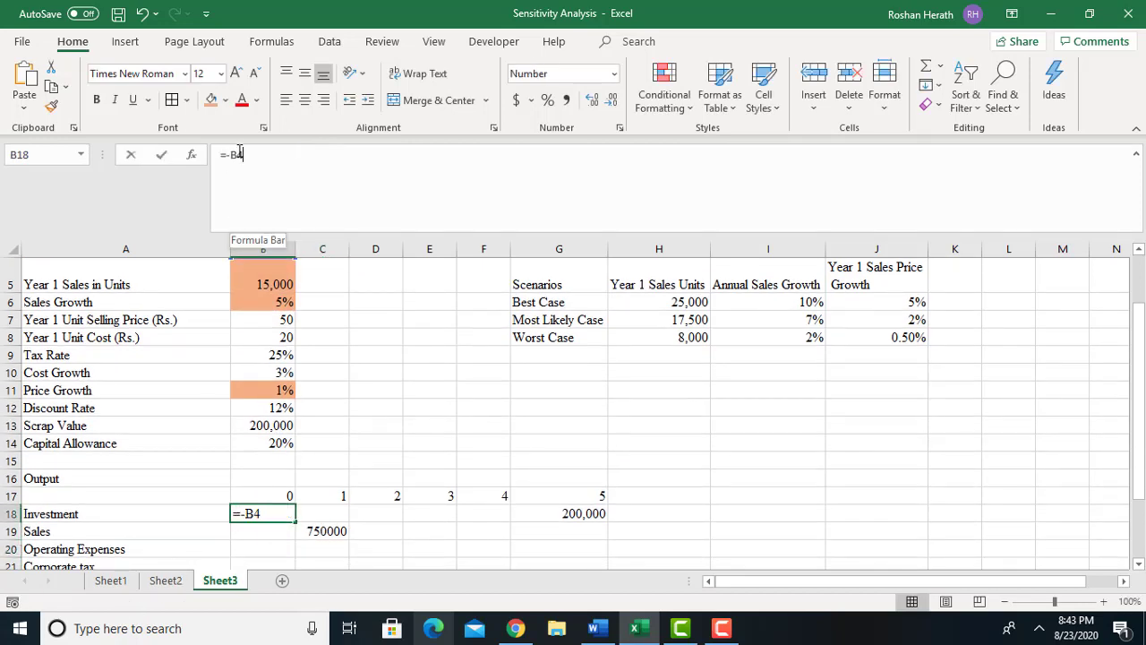
key("F4")
key("Return")
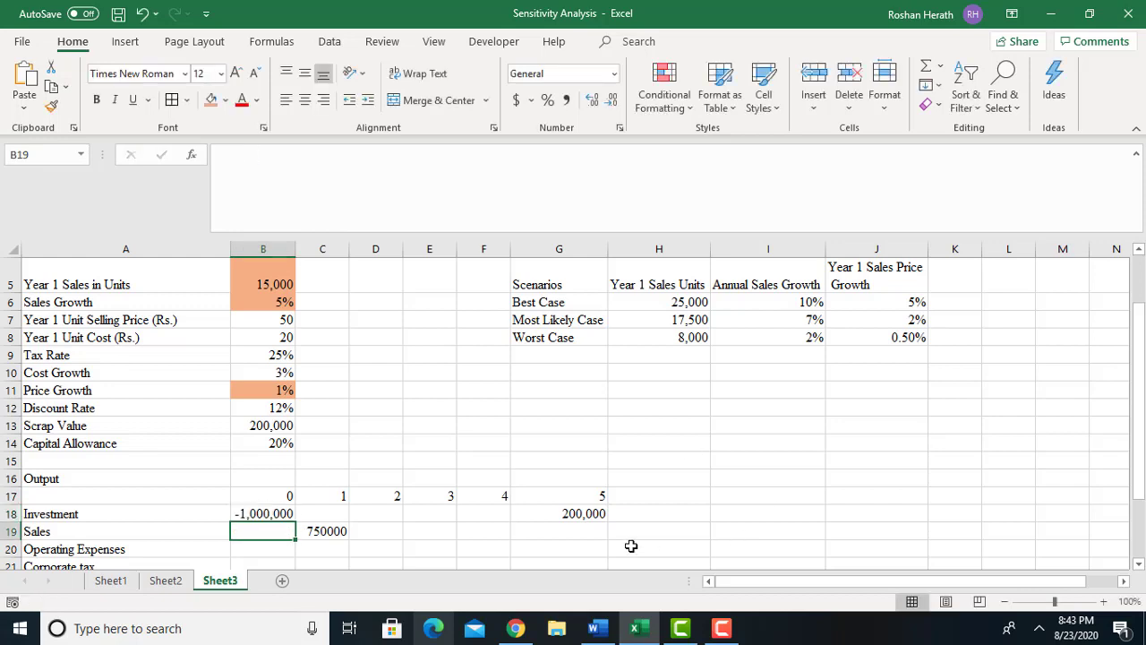
left_click(588, 513)
left_click(237, 159)
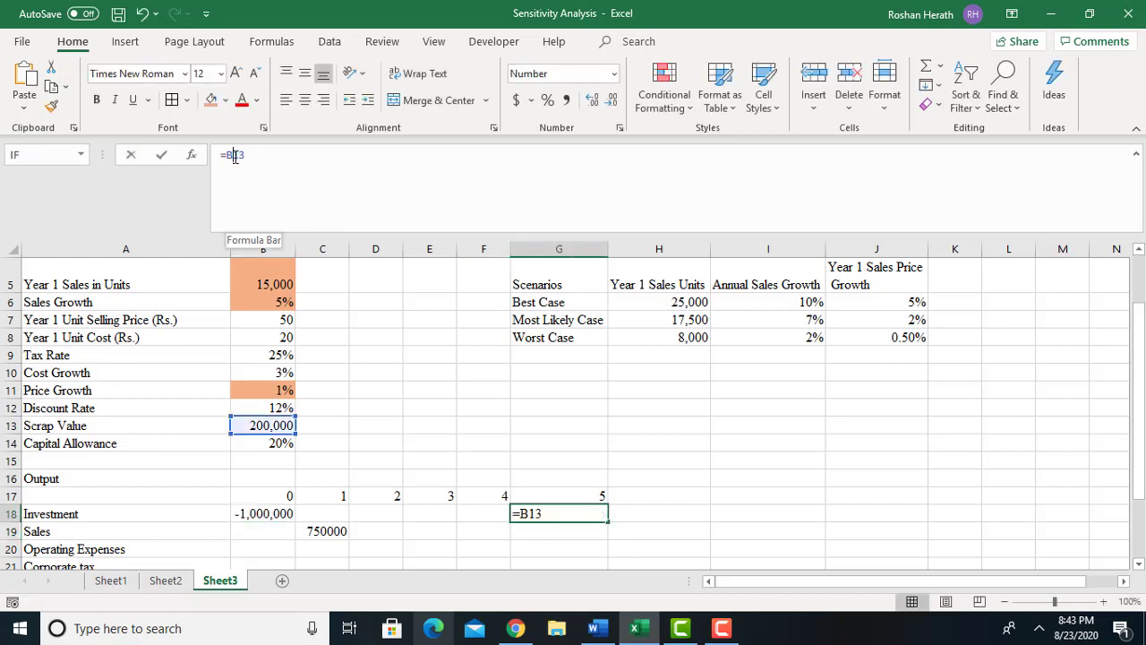
key("F4")
key("Return")
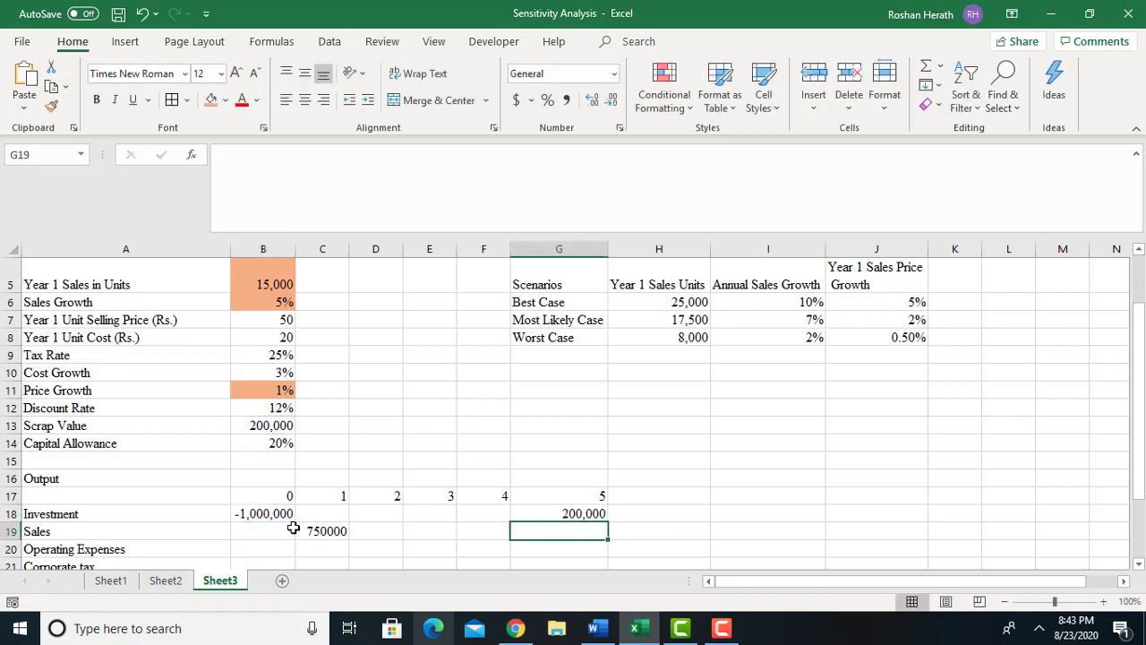
Calculate year 2 Sales in D19 with =C19*(1+Sales_Growth)*(1+Price_Growth) and fill the formula across to year 5 in G19
left_click(340, 530)
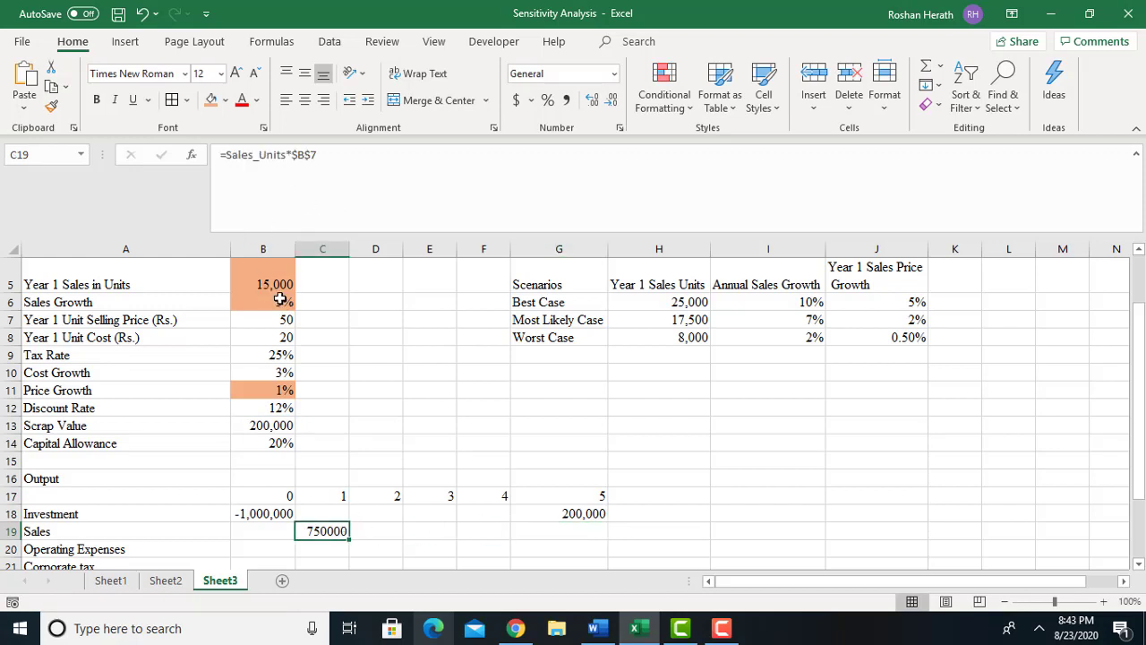
left_click(364, 532)
type("=")
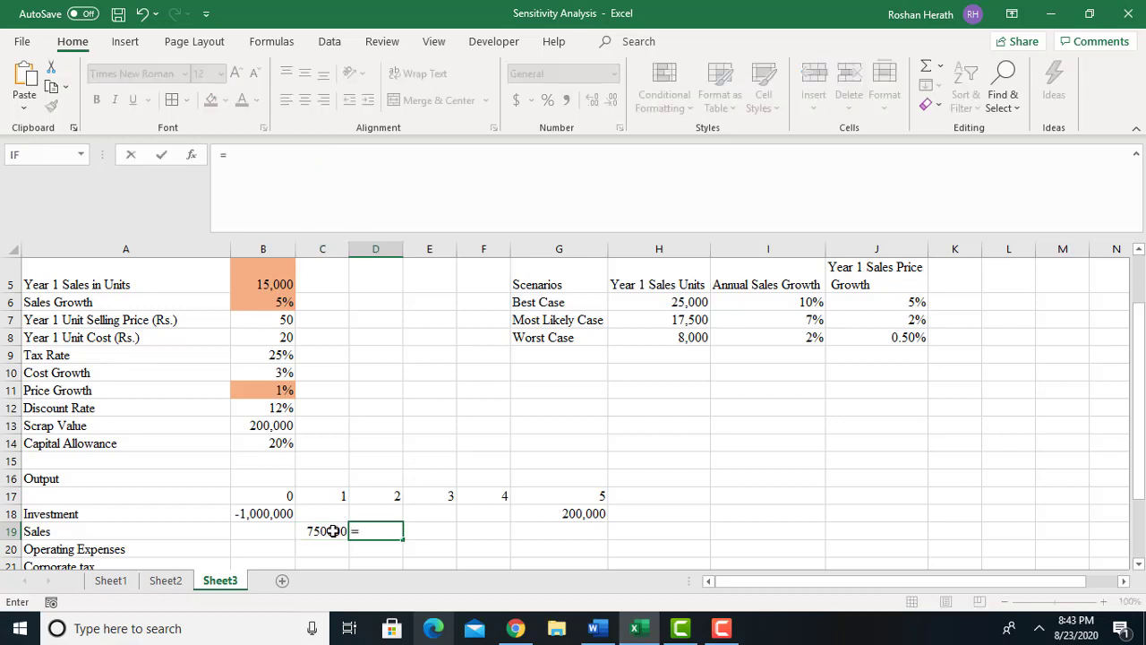
left_click(333, 530)
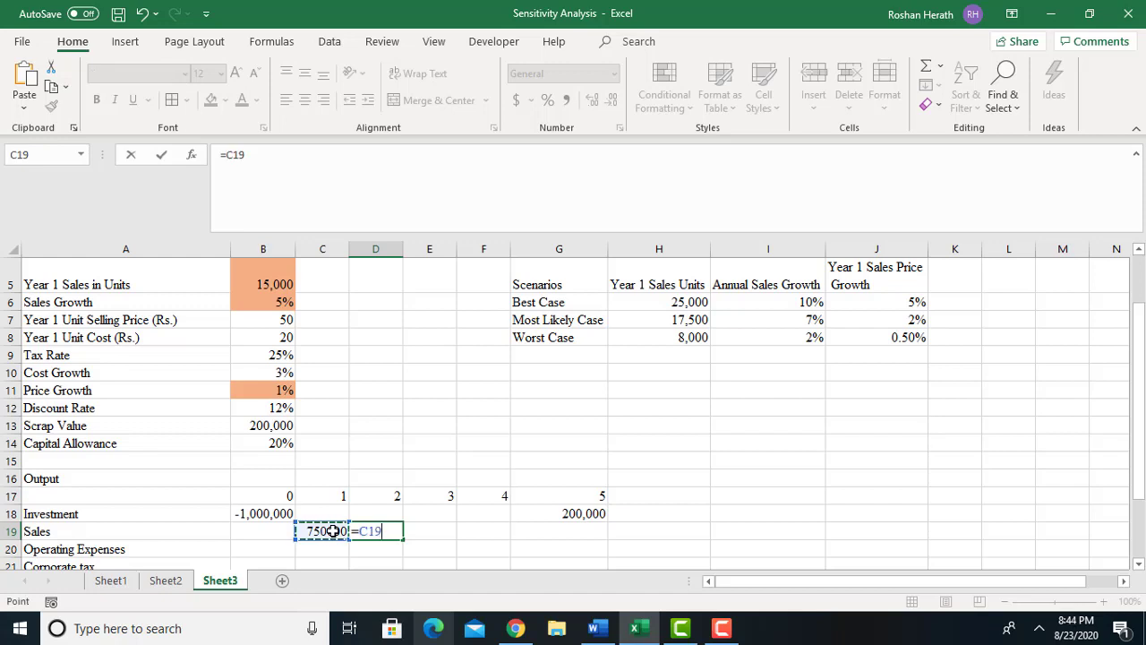
type("*")
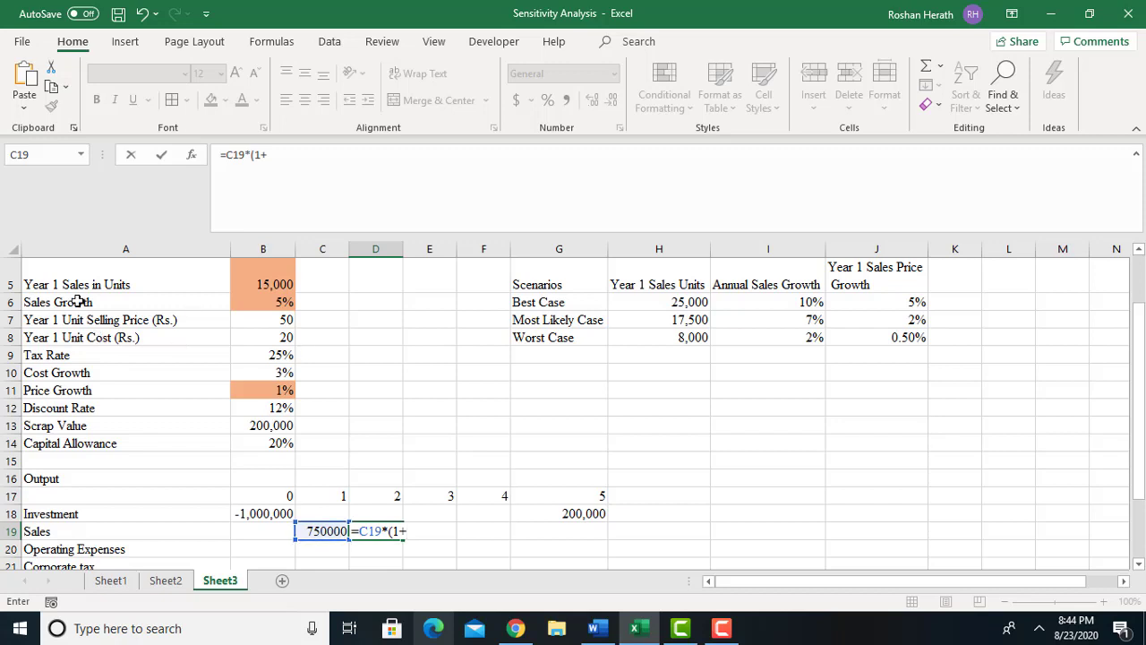
type("(1+")
left_click(256, 301)
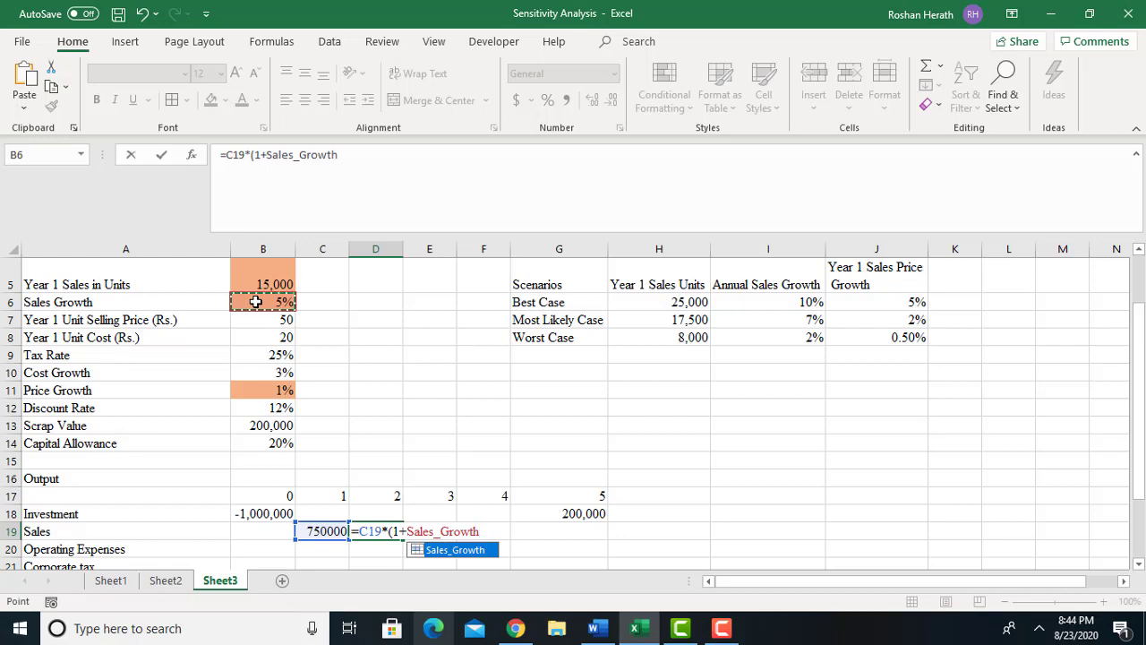
type(")*(1+")
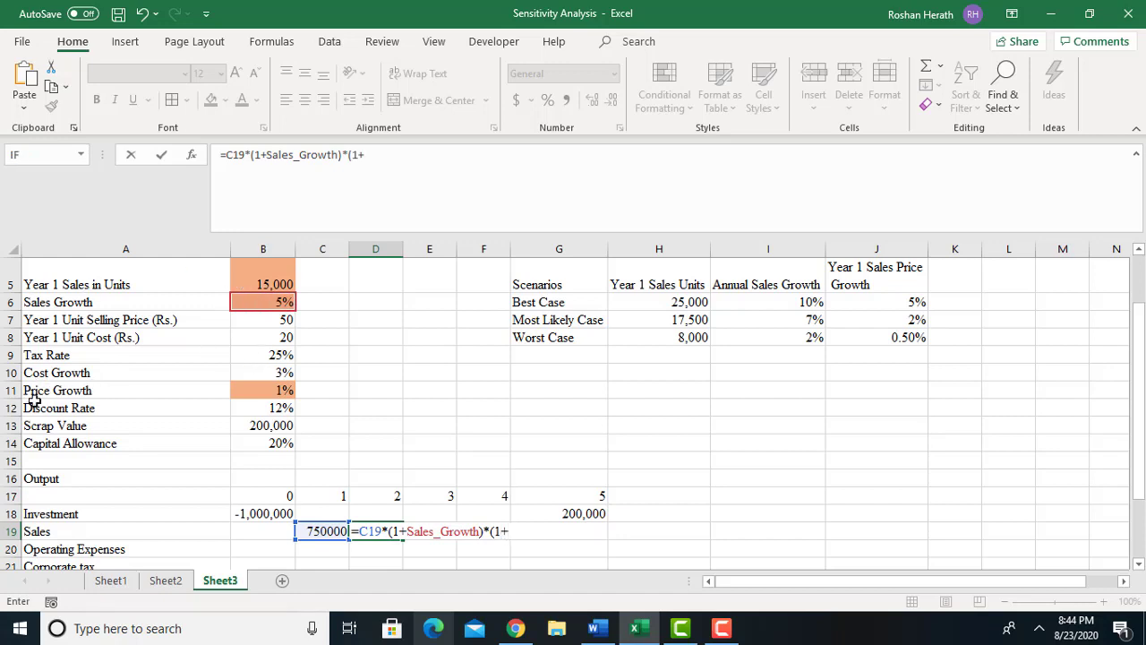
left_click(242, 392)
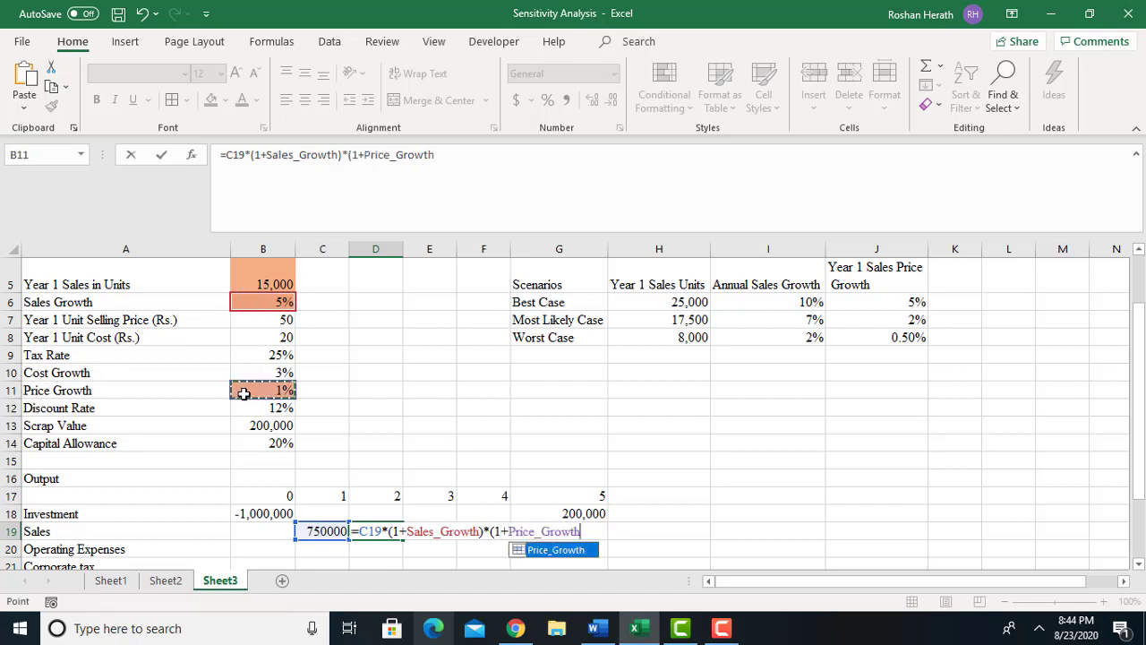
type(")")
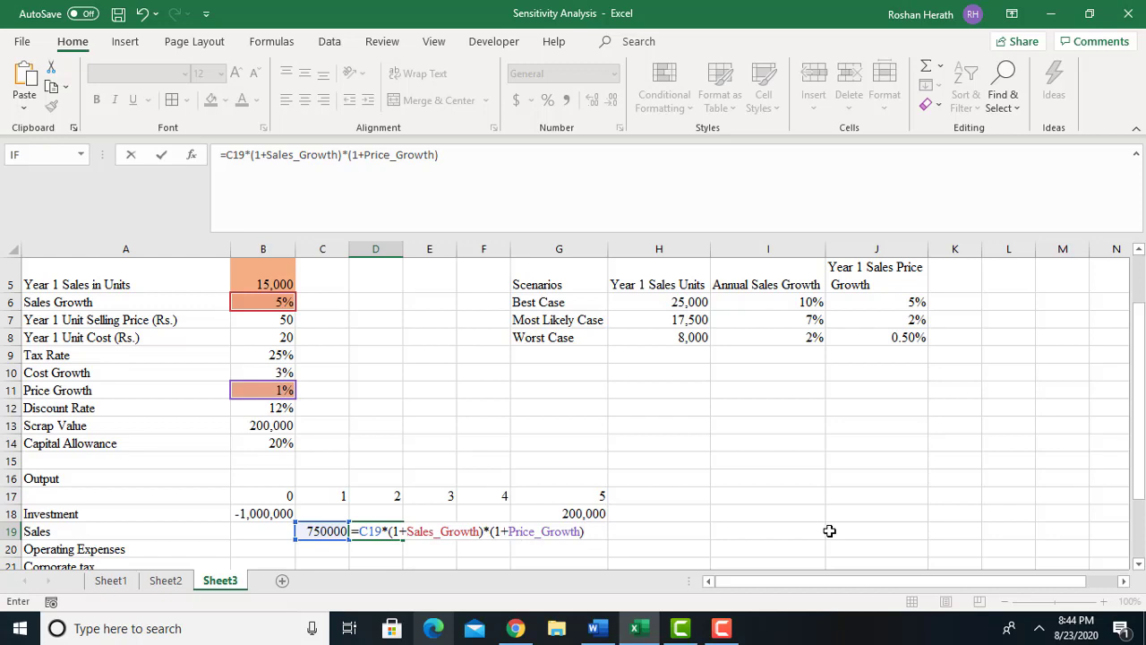
key("Return")
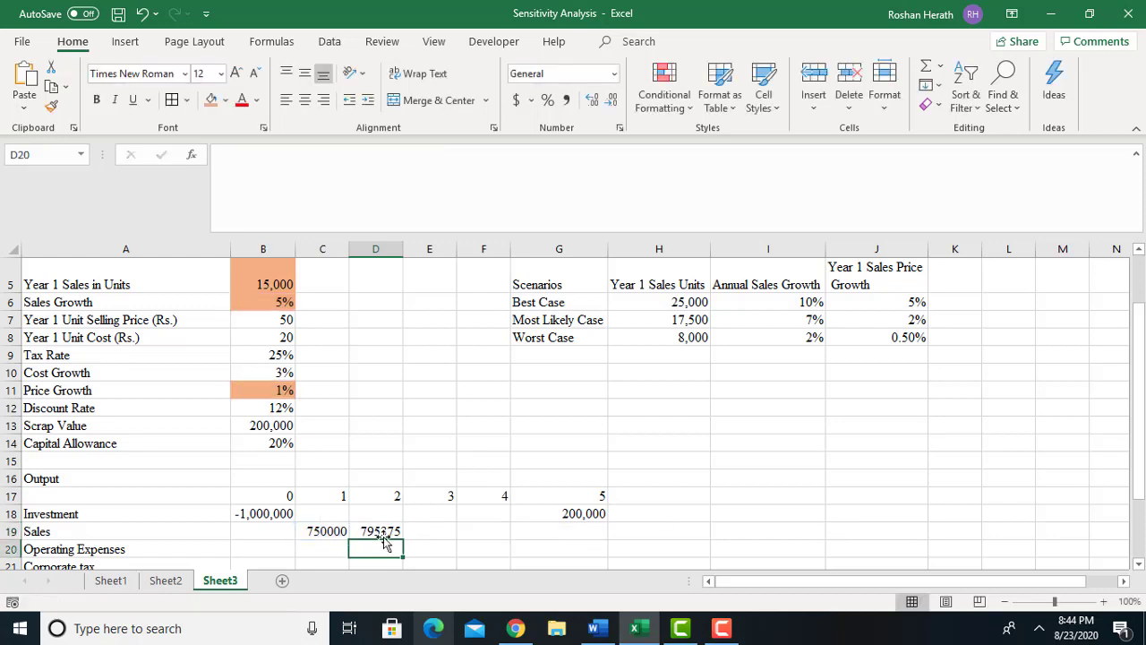
left_click(386, 532)
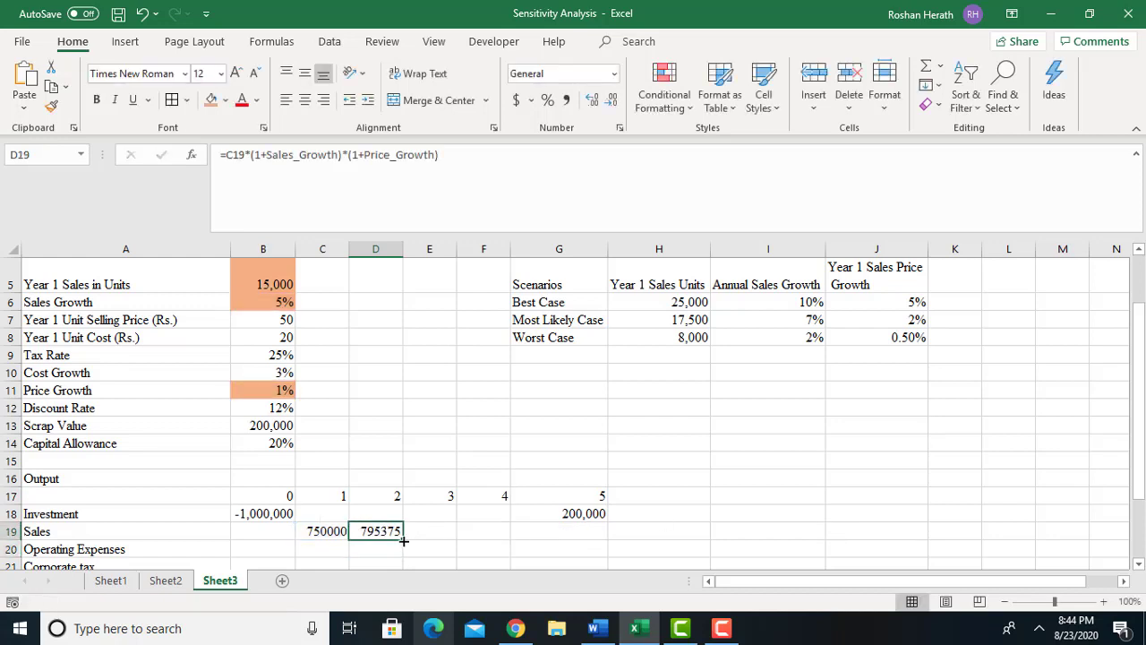
left_click_drag(404, 541, 582, 541)
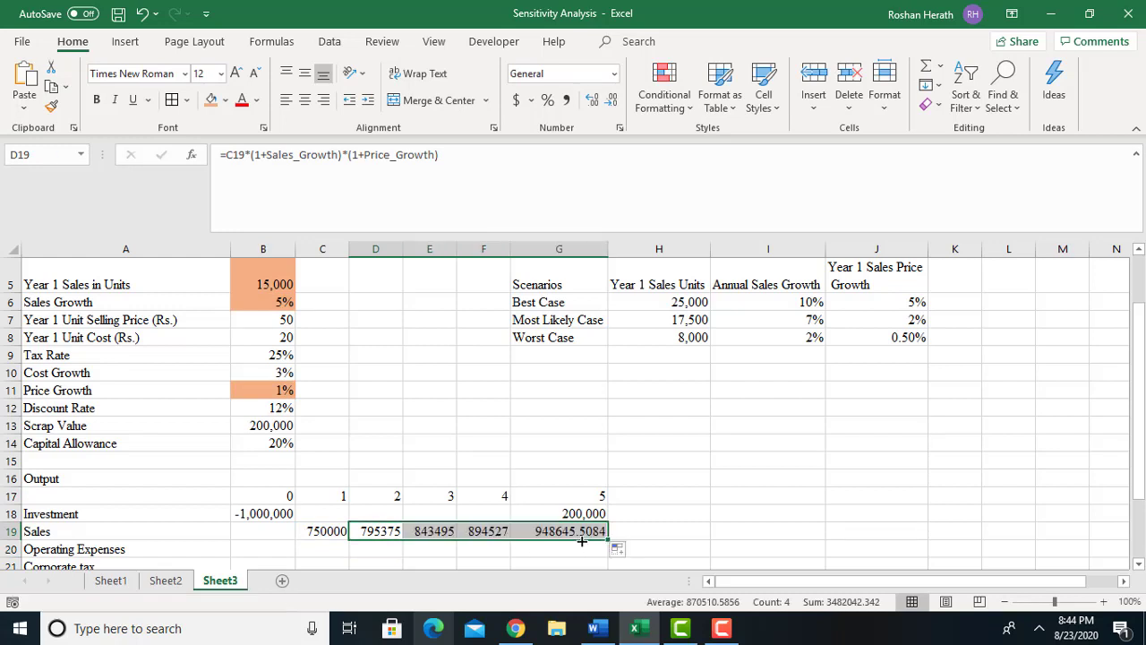
Calculate year 1 Operating Expenses in C20 as a negative amount with the formula =-Sales_Units*$B$8
left_click(287, 548)
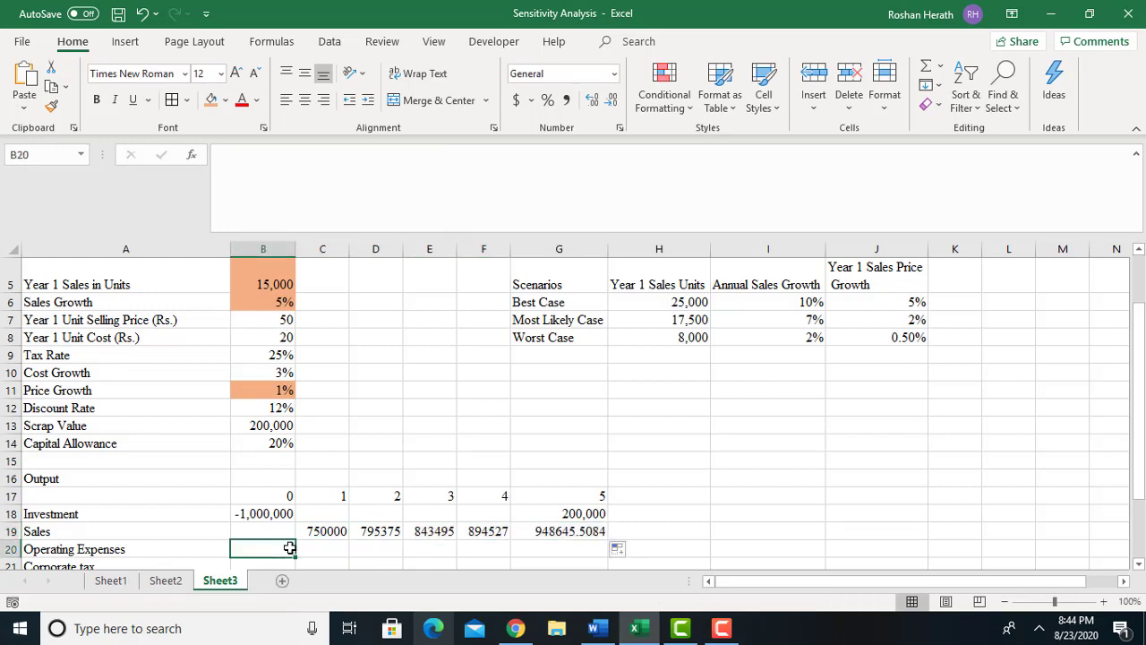
left_click(308, 548)
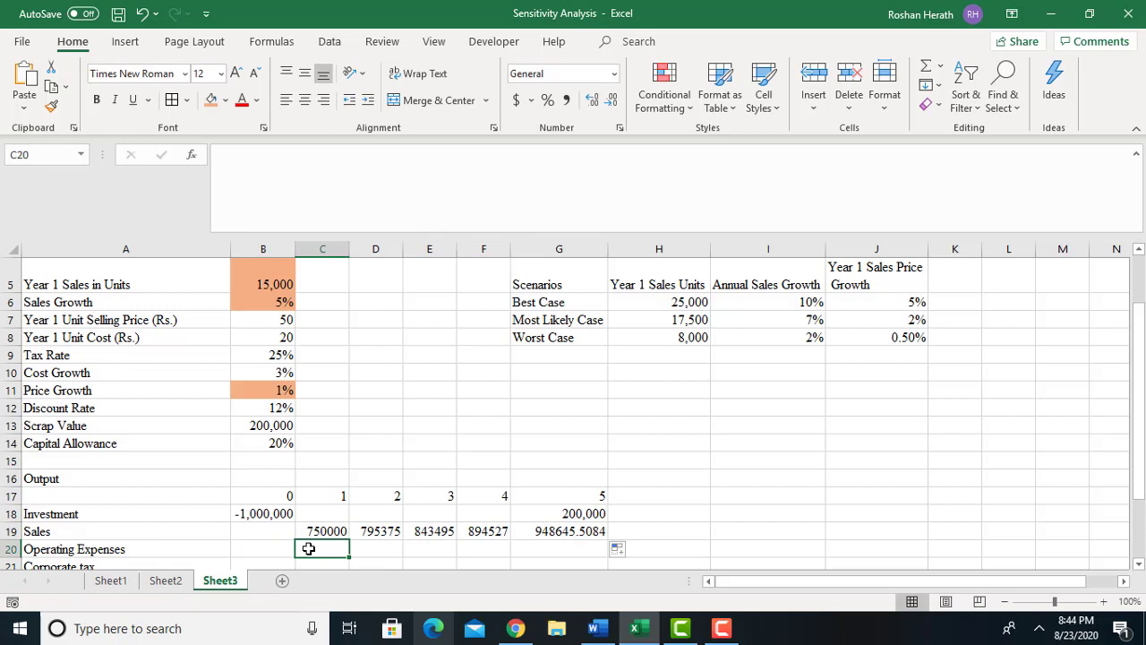
type("=")
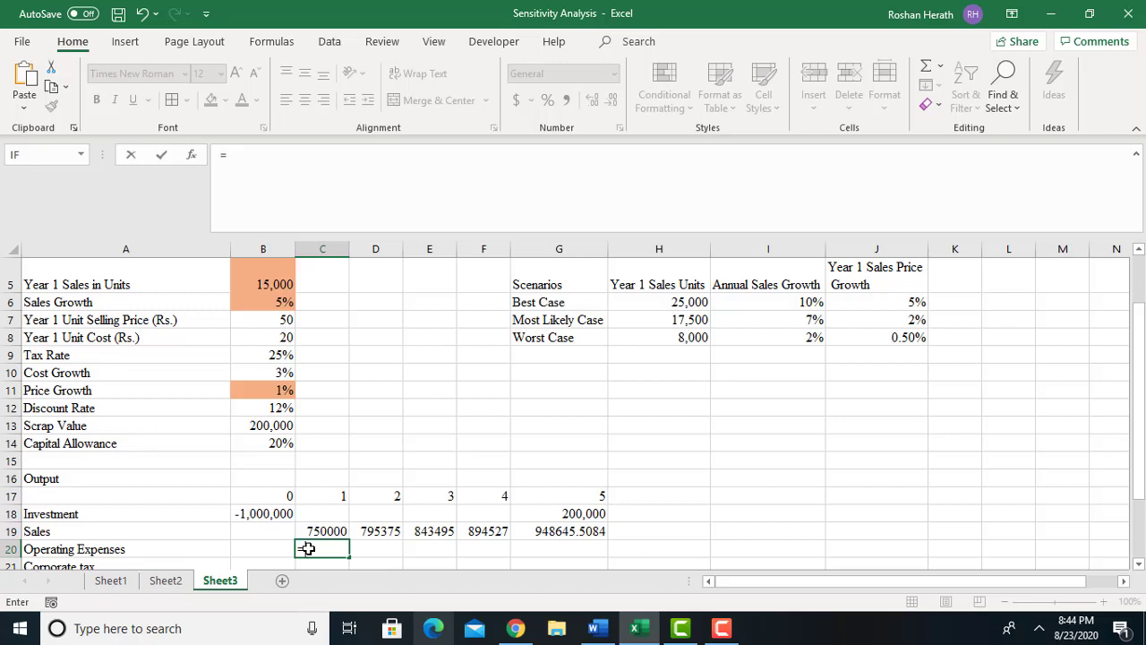
type("-")
left_click(265, 285)
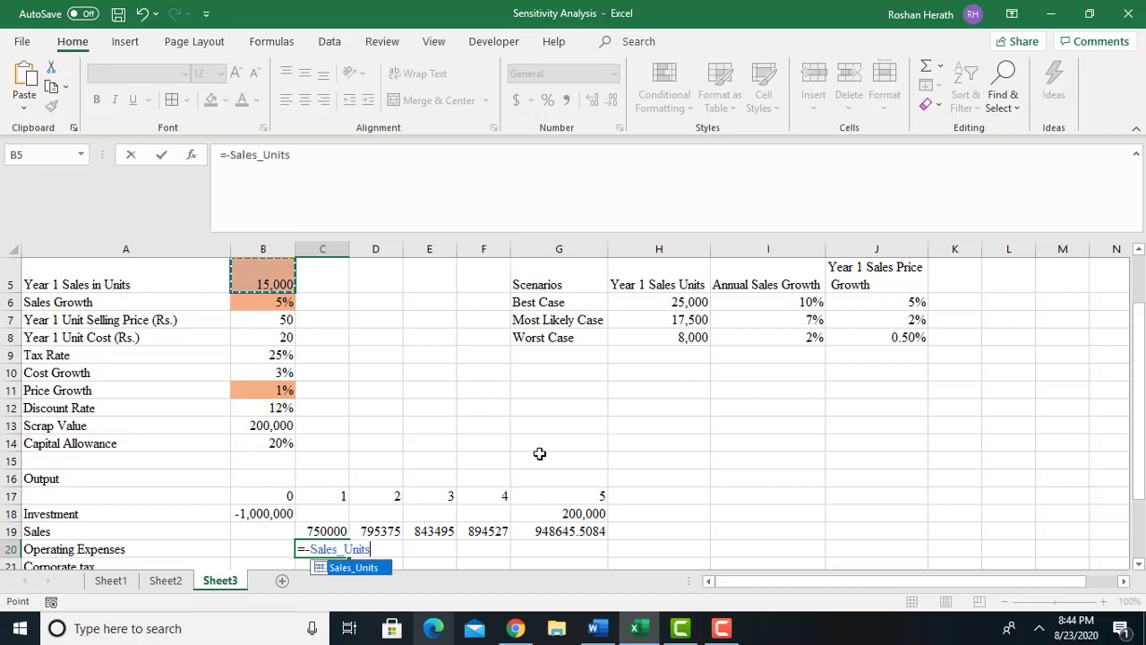
type("*")
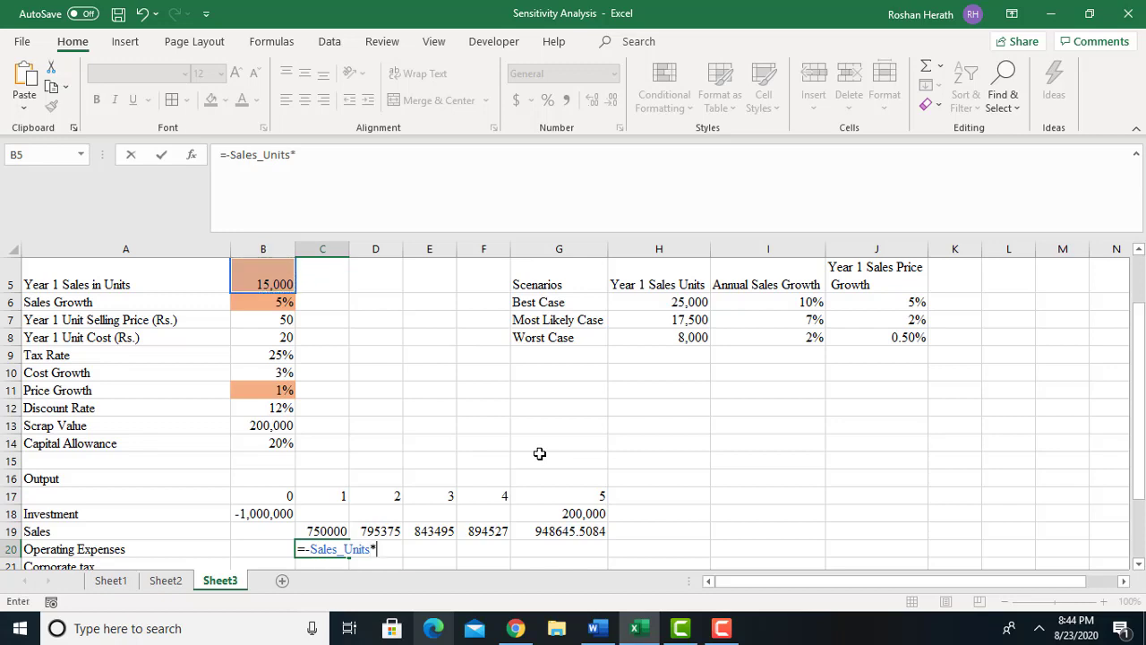
left_click(259, 338)
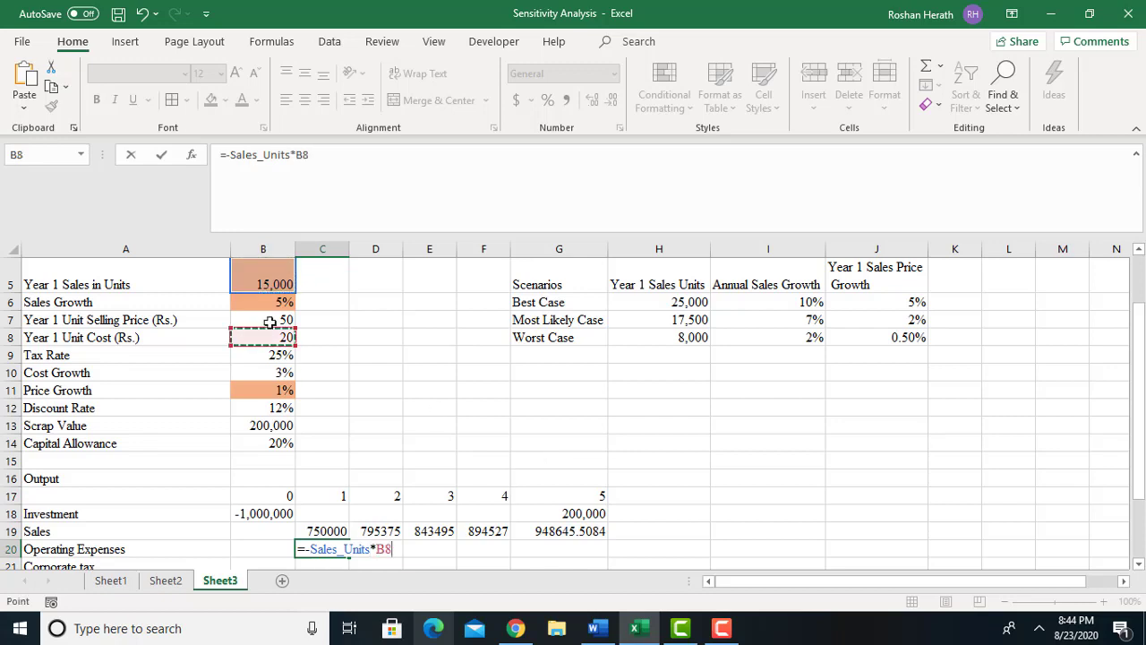
left_click(303, 156)
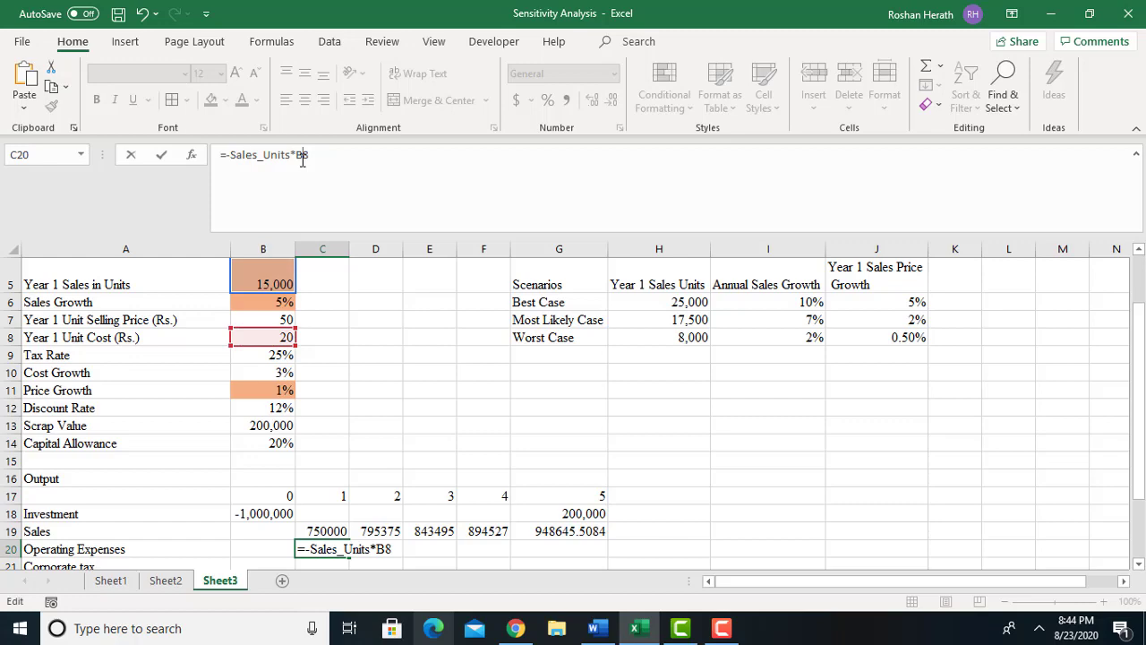
key("F4")
key("Return")
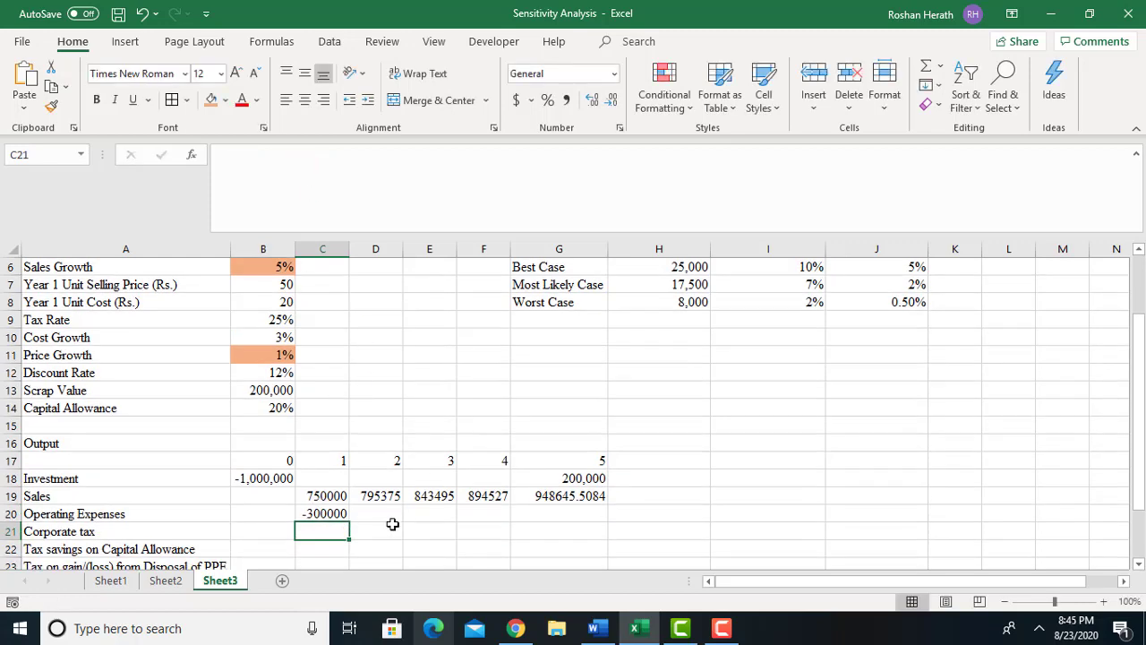
Calculate year 2 Operating Expenses in D20 with =C20*(1+Sales_Growth)*(1+$B$10) and fill the formula across to year 5 in G20
left_click(381, 520)
type("=")
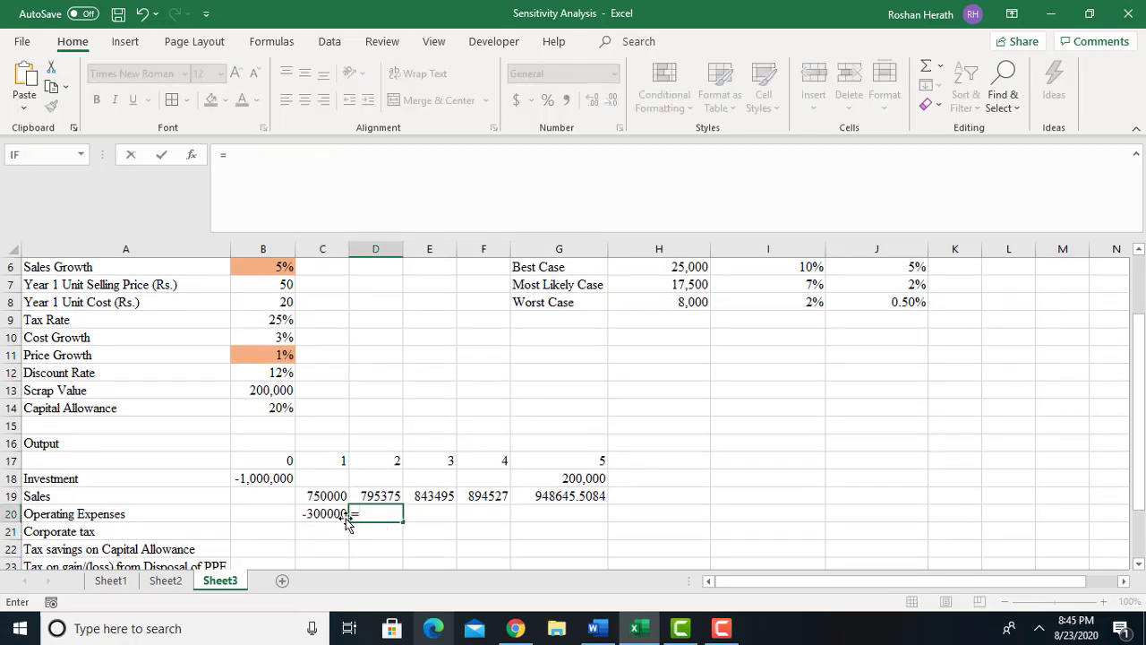
left_click(322, 512)
type("*")
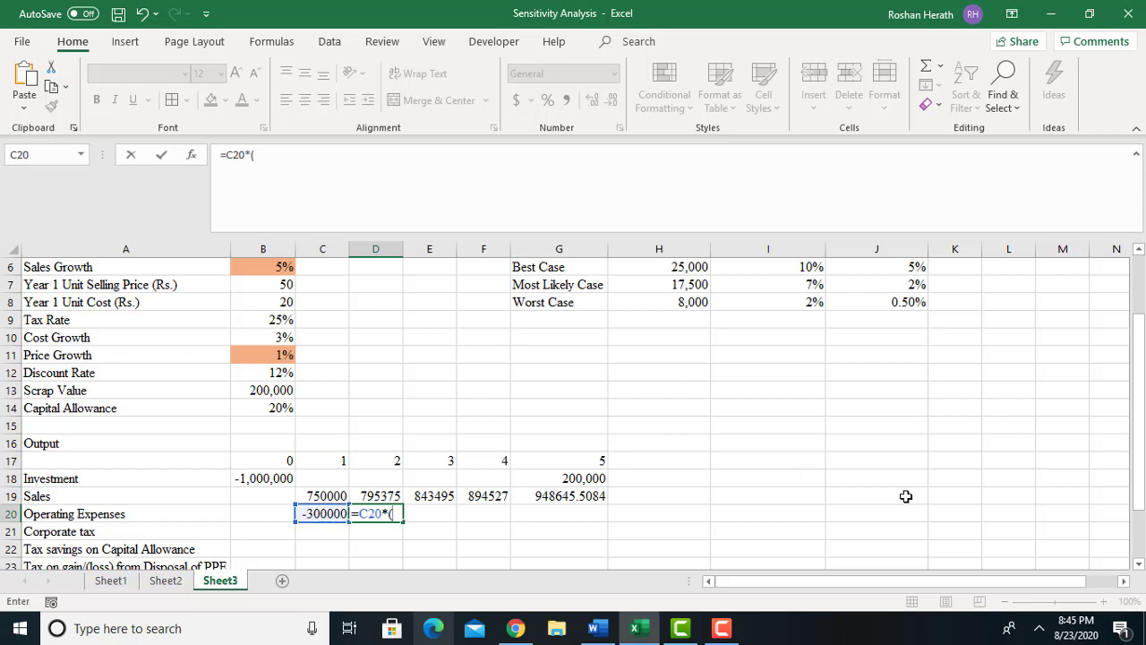
left_click_drag(1142, 481, 1137, 432)
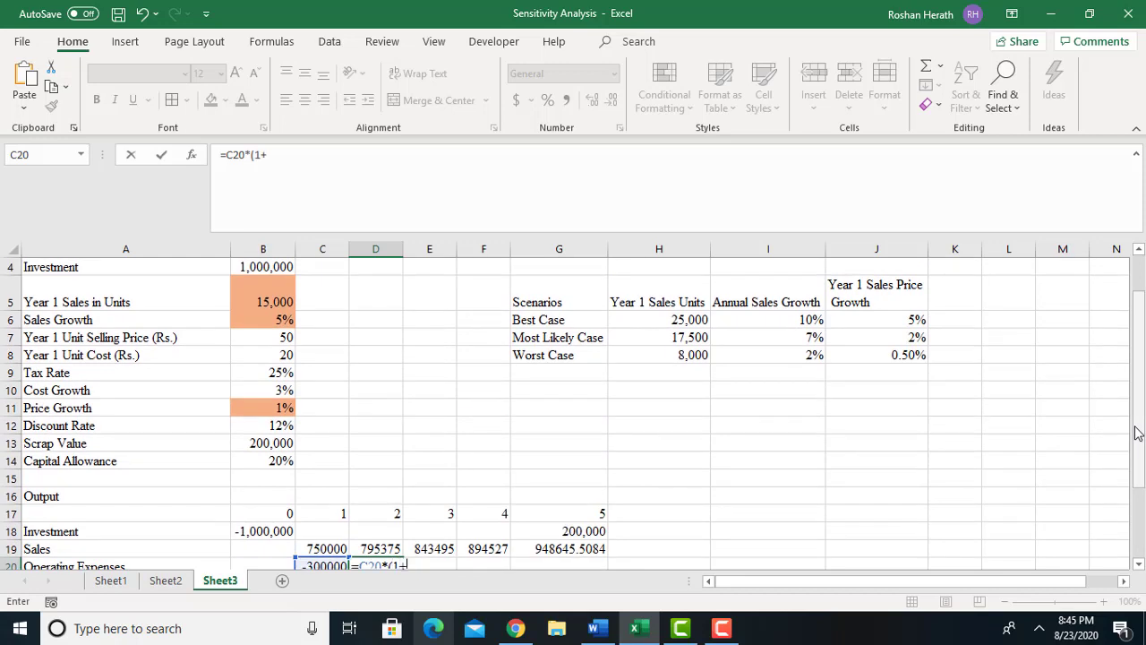
left_click(264, 320)
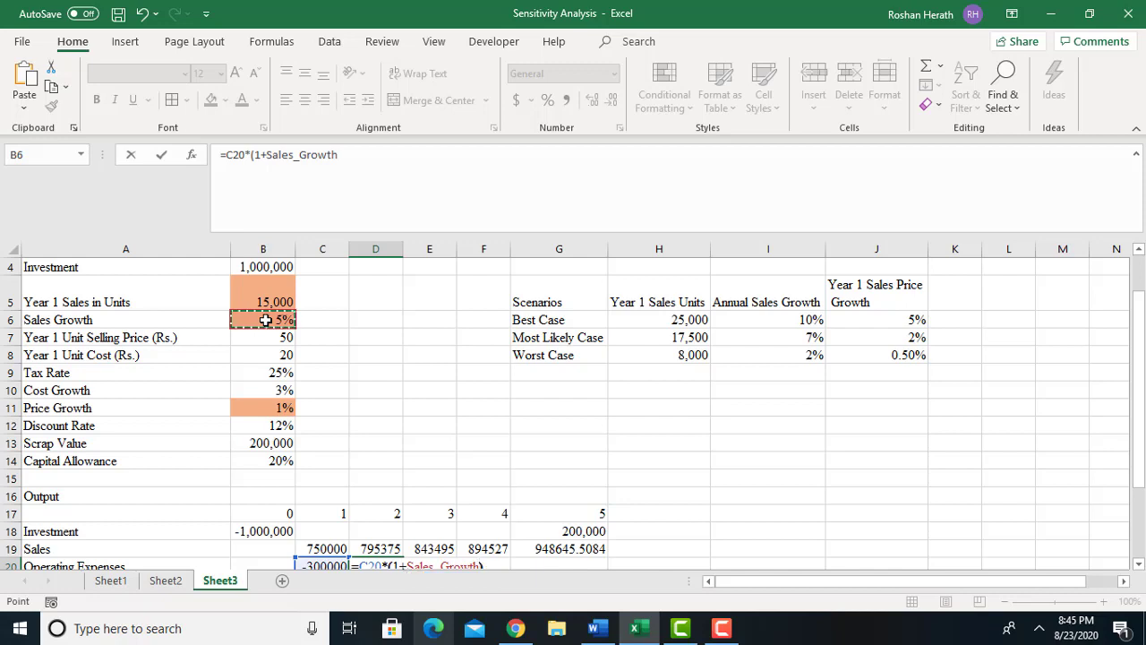
type(")*(1+")
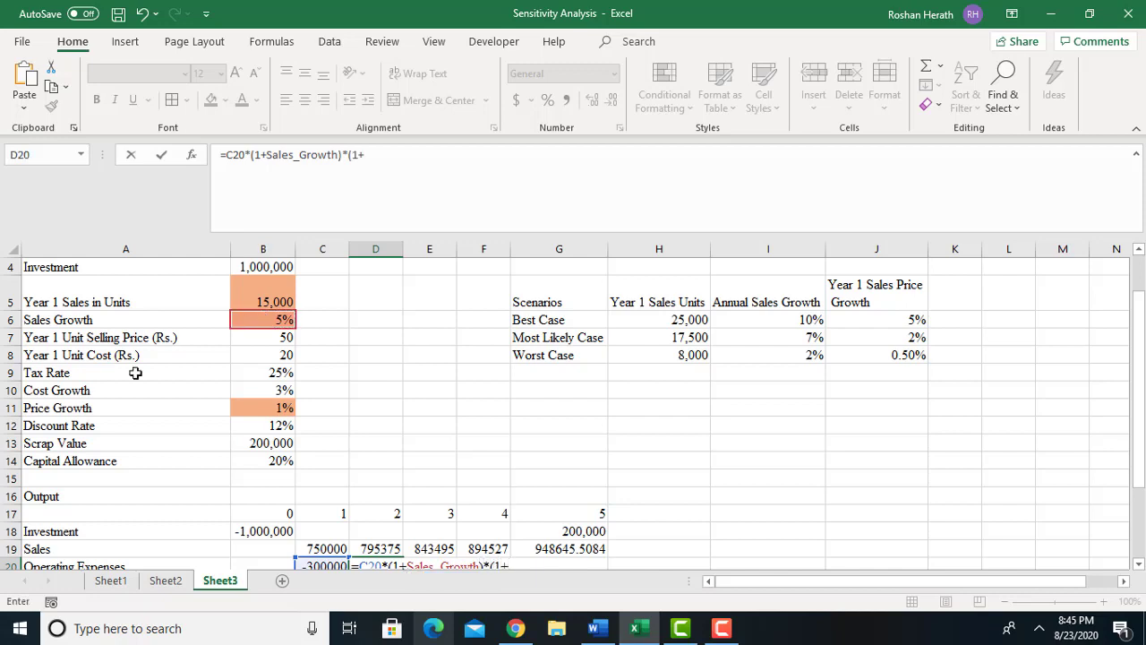
left_click(255, 391)
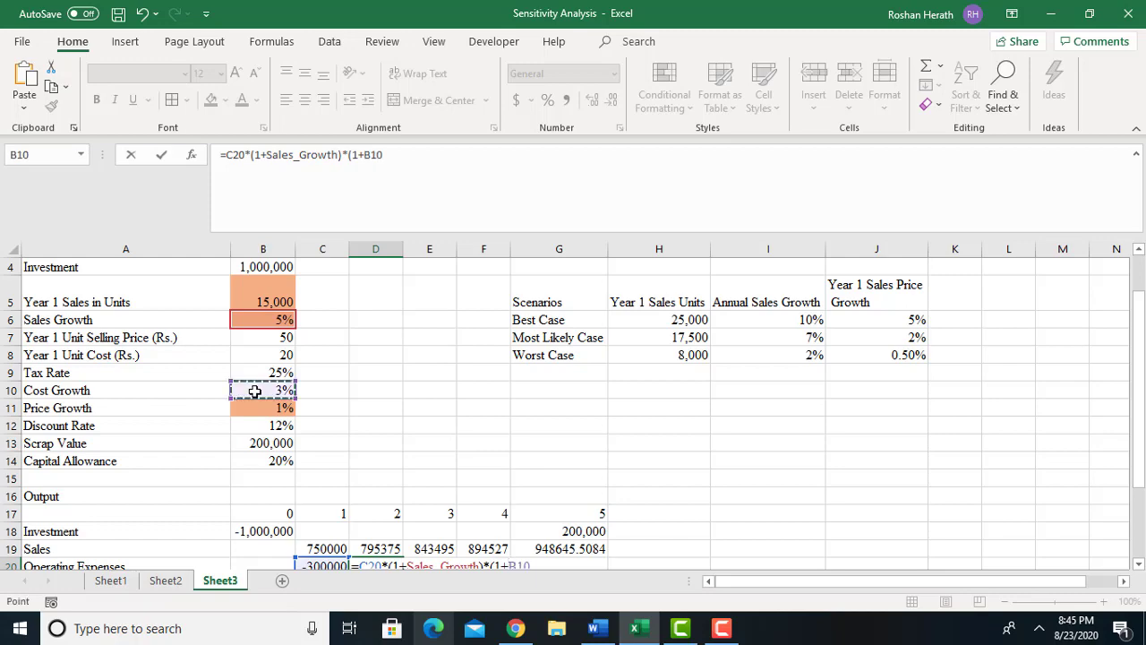
key("F4")
scroll(254, 391, "down", 3)
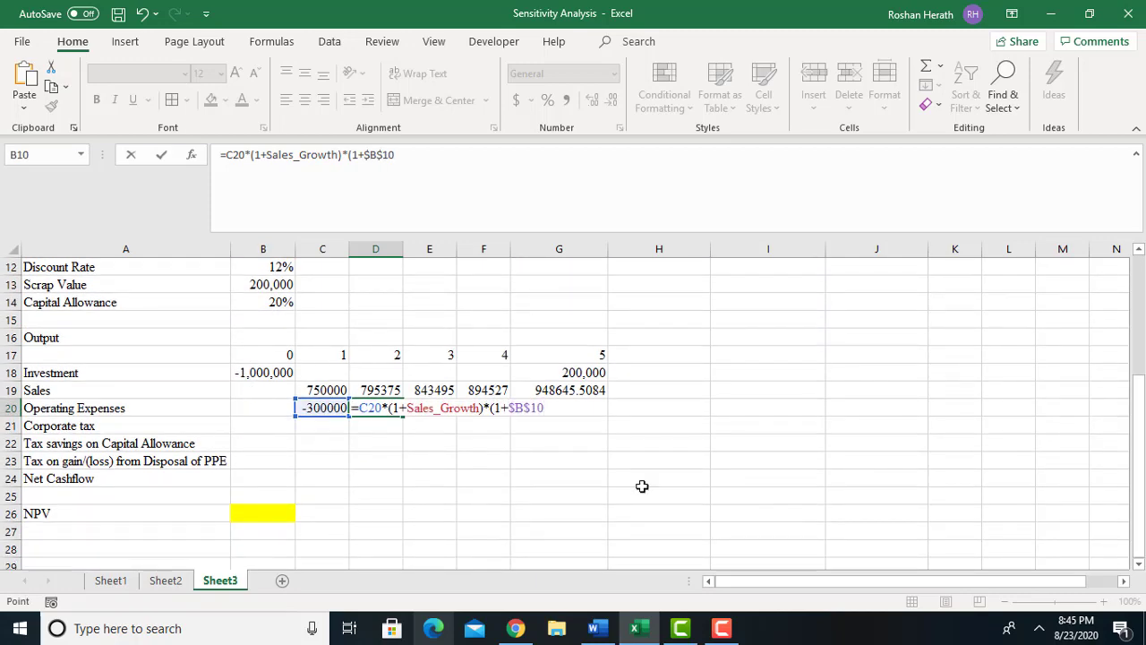
key("Return")
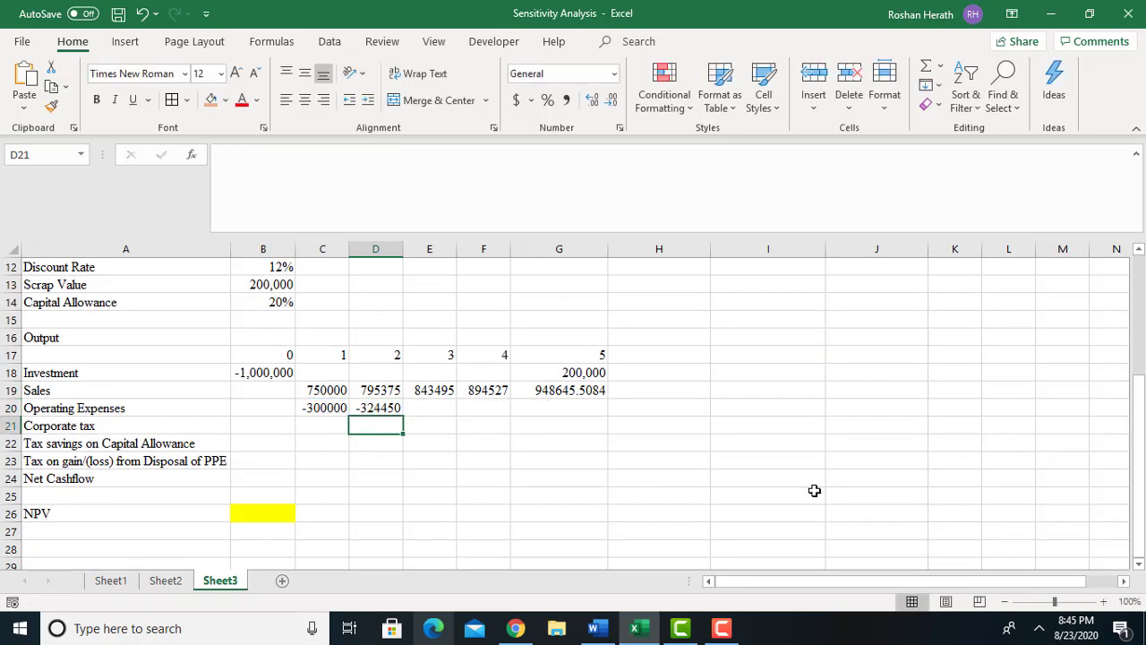
left_click(381, 408)
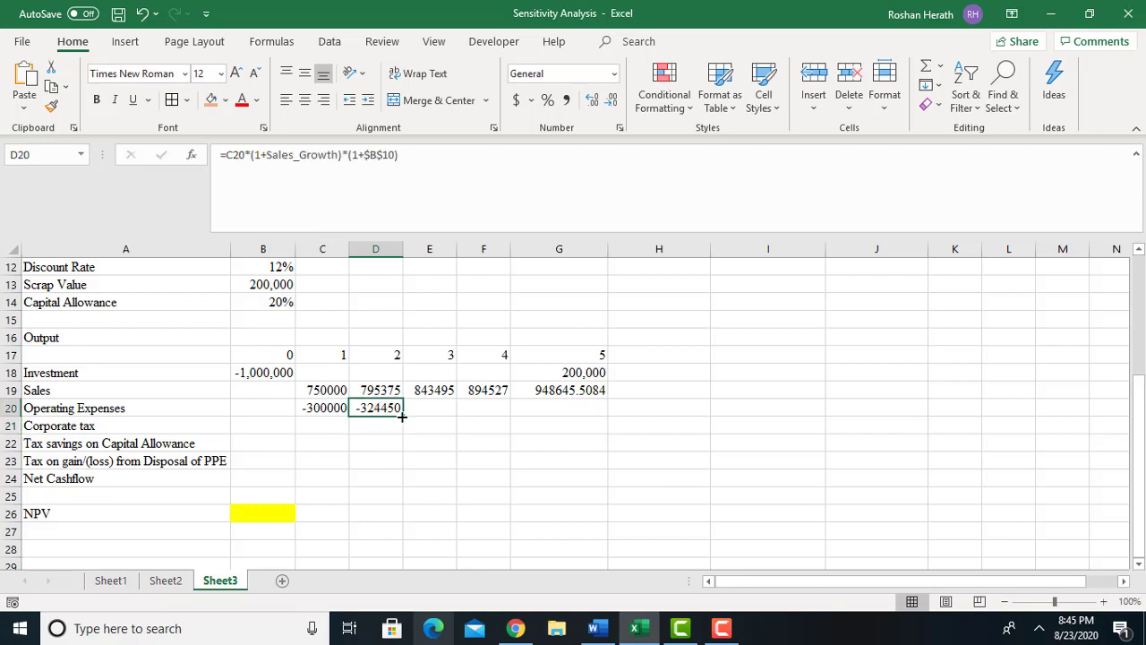
left_click_drag(402, 414, 594, 409)
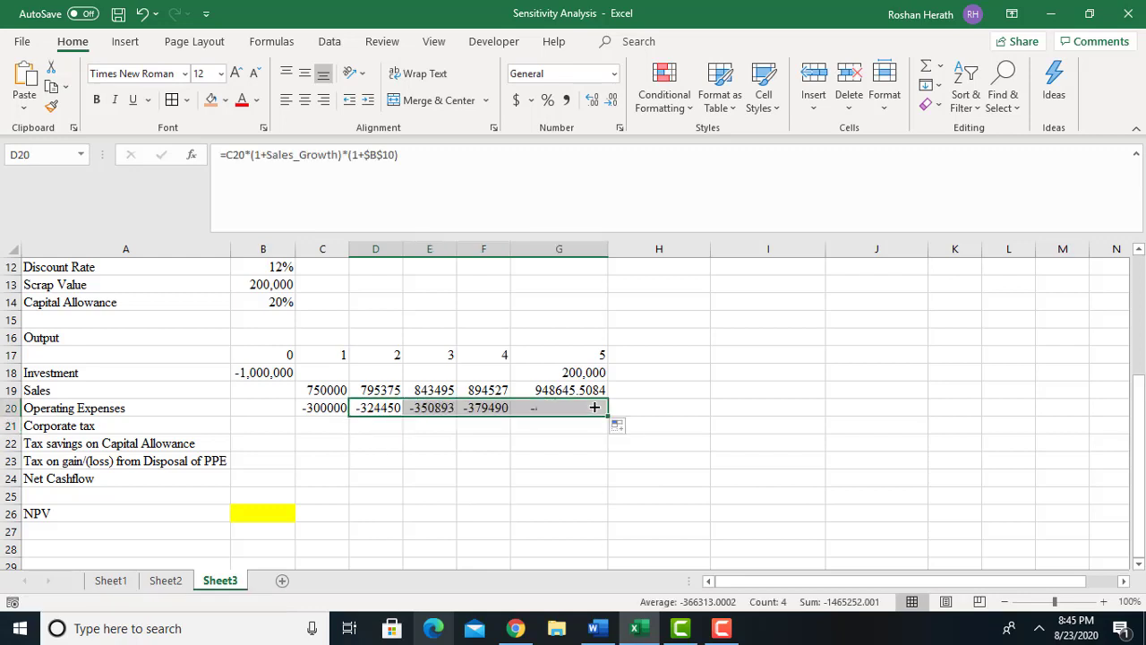
Build the year 1 Corporate tax formula in C21 as =SUM(C19:C20)*B9, using the Tax Rate input
left_click(308, 429)
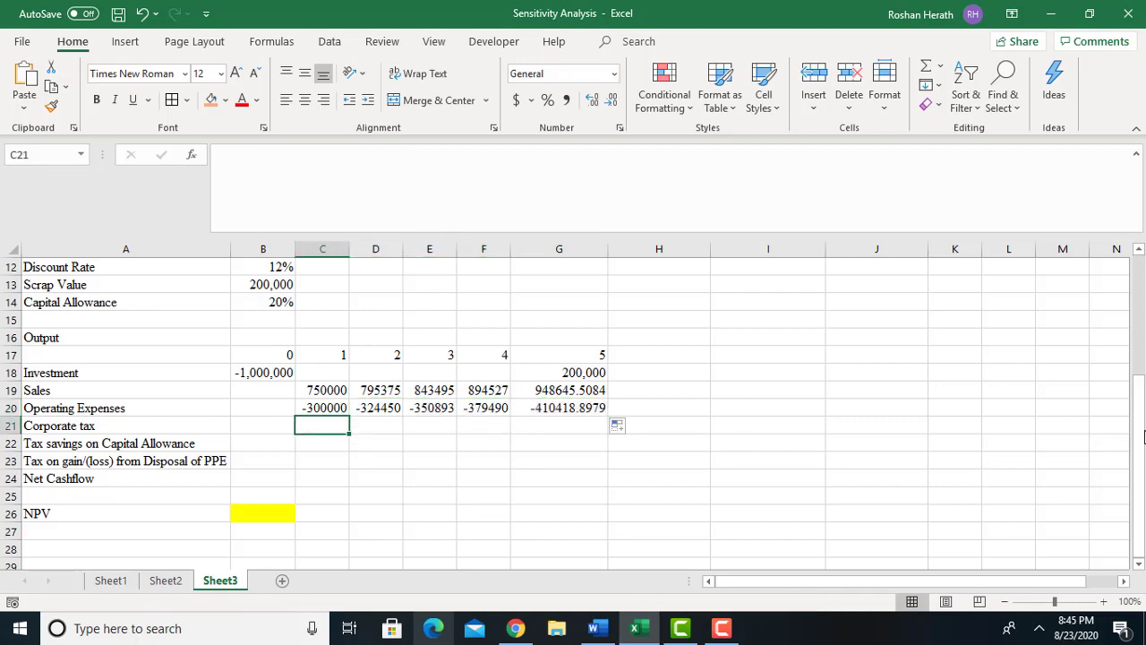
left_click_drag(1137, 436, 1132, 388)
type("=")
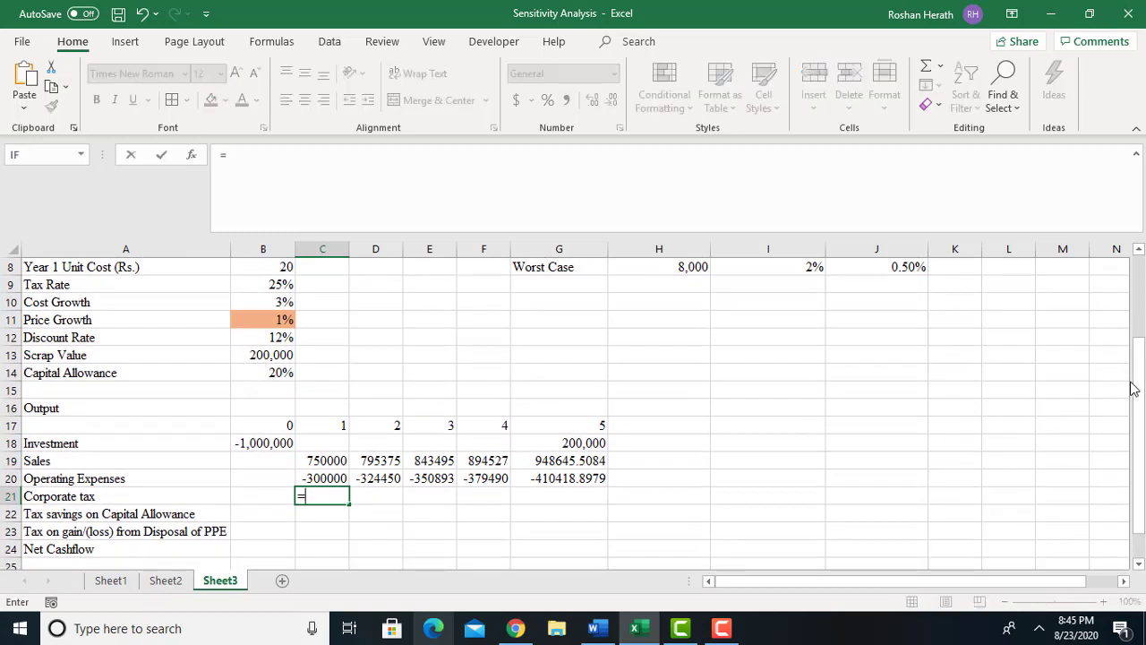
type("SUM")
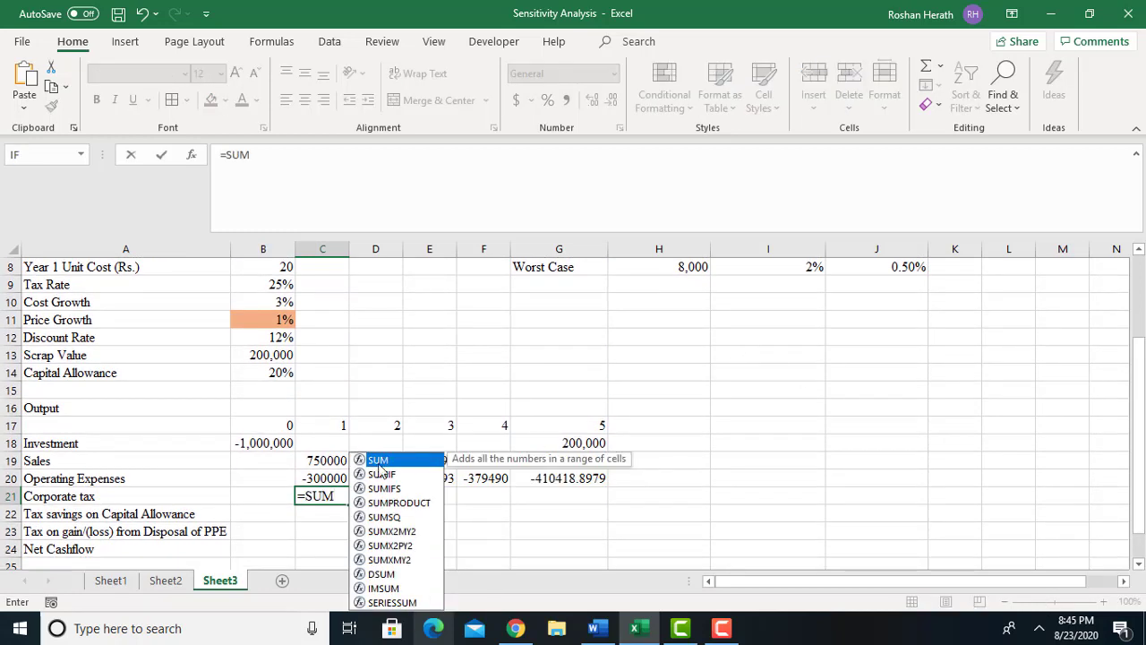
double_click(388, 461)
left_click_drag(327, 461, 329, 477)
type(")*")
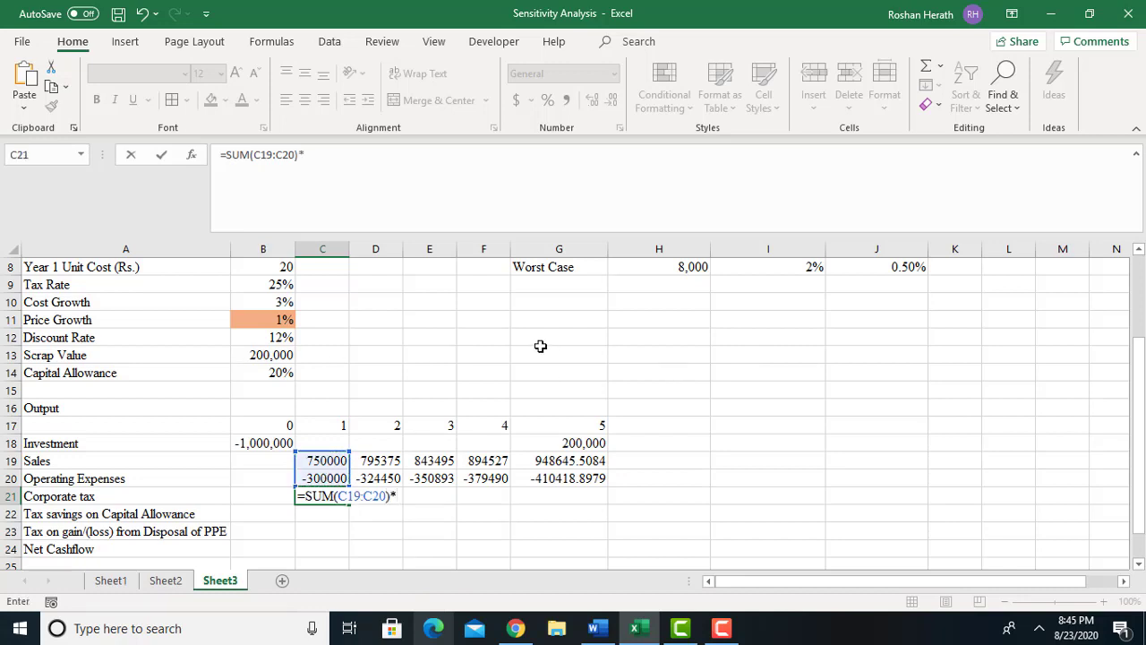
left_click_drag(1136, 433, 1136, 392)
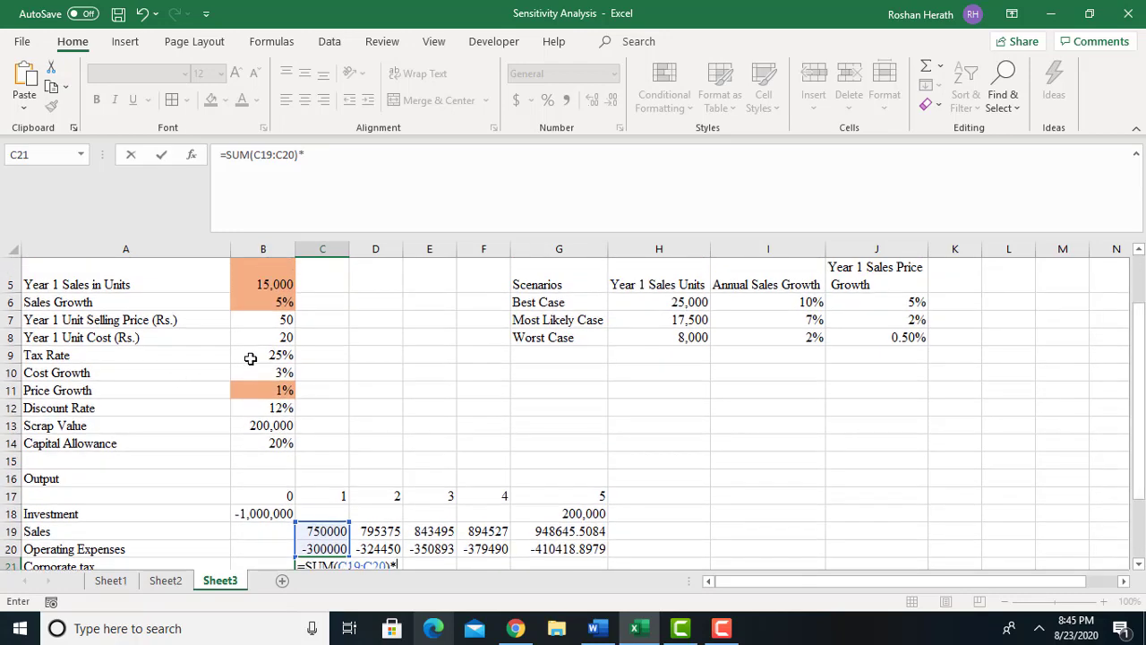
left_click(258, 354)
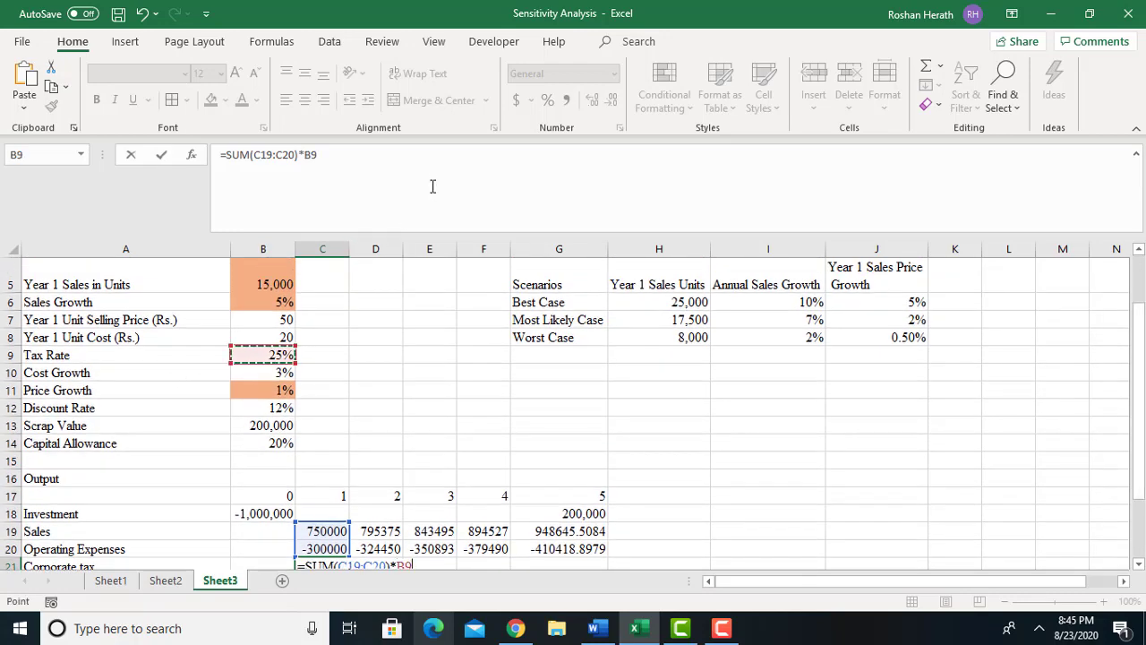
Make the Tax Rate reference absolute as $B$9 in the C21 Corporate tax formula and commit it
key("F3")
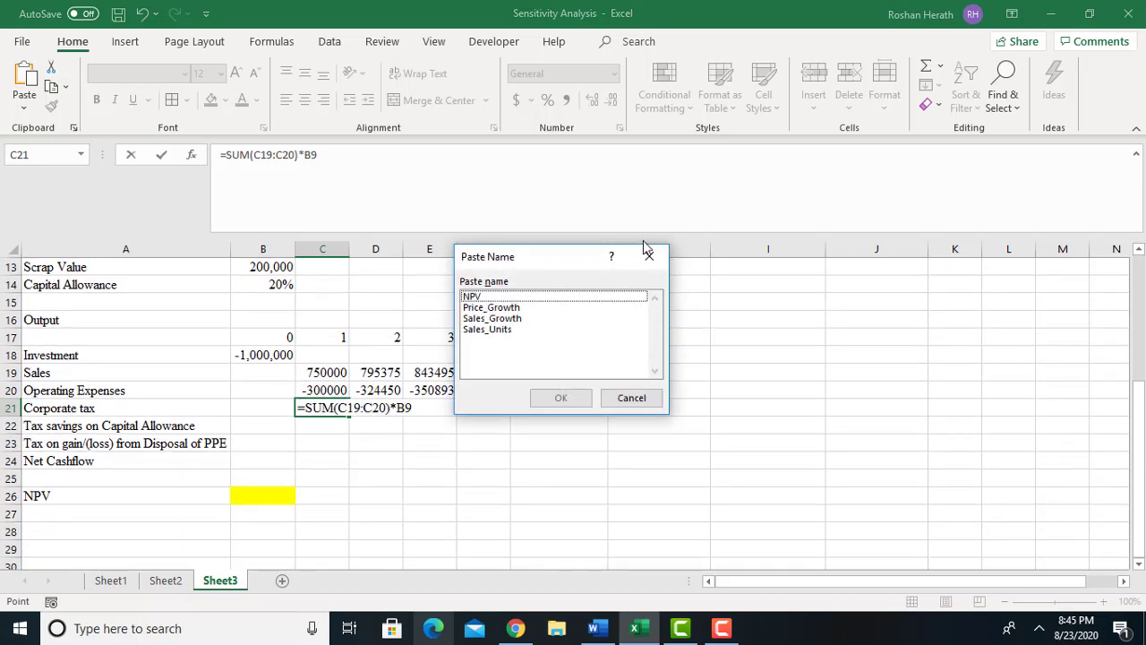
left_click(649, 257)
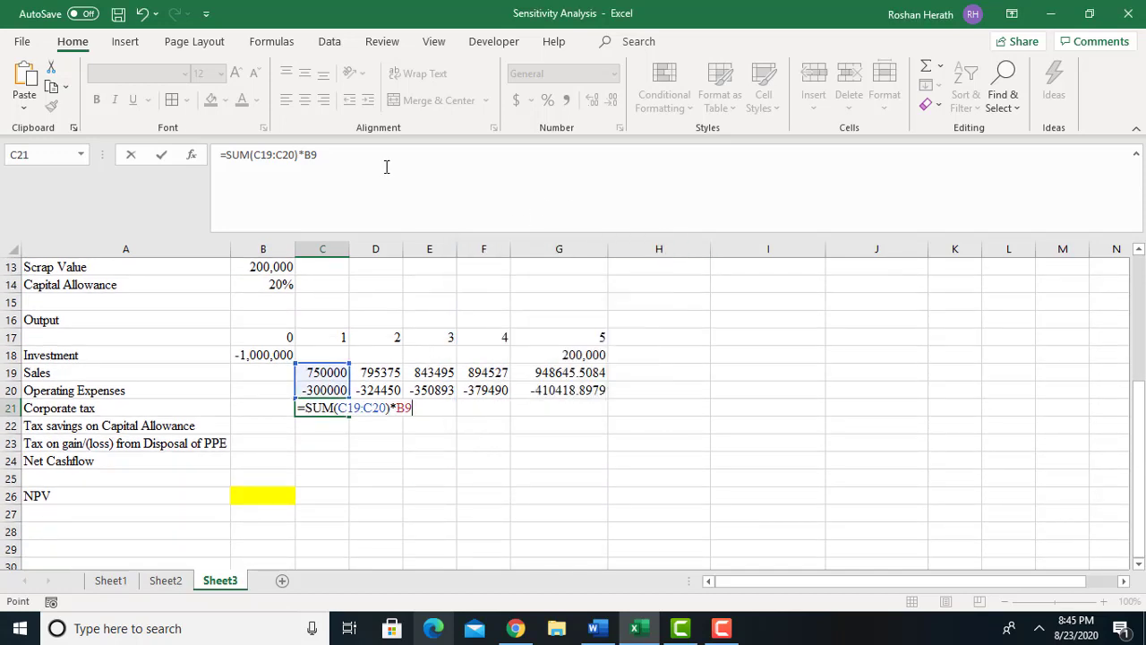
left_click(316, 156)
key("F4")
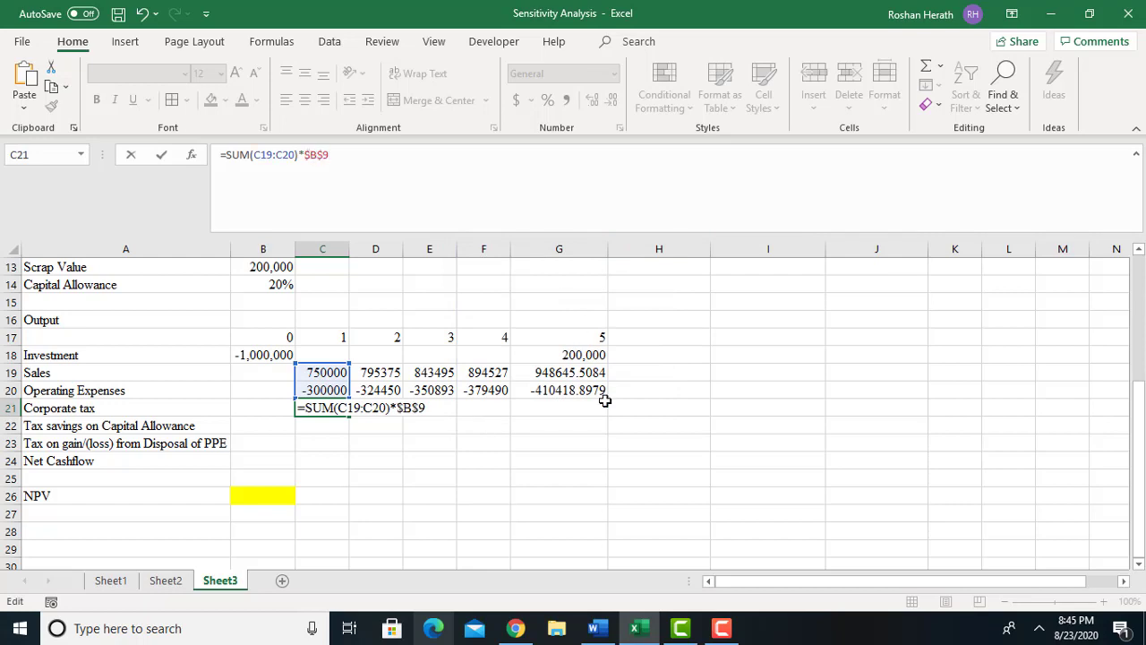
key("Return")
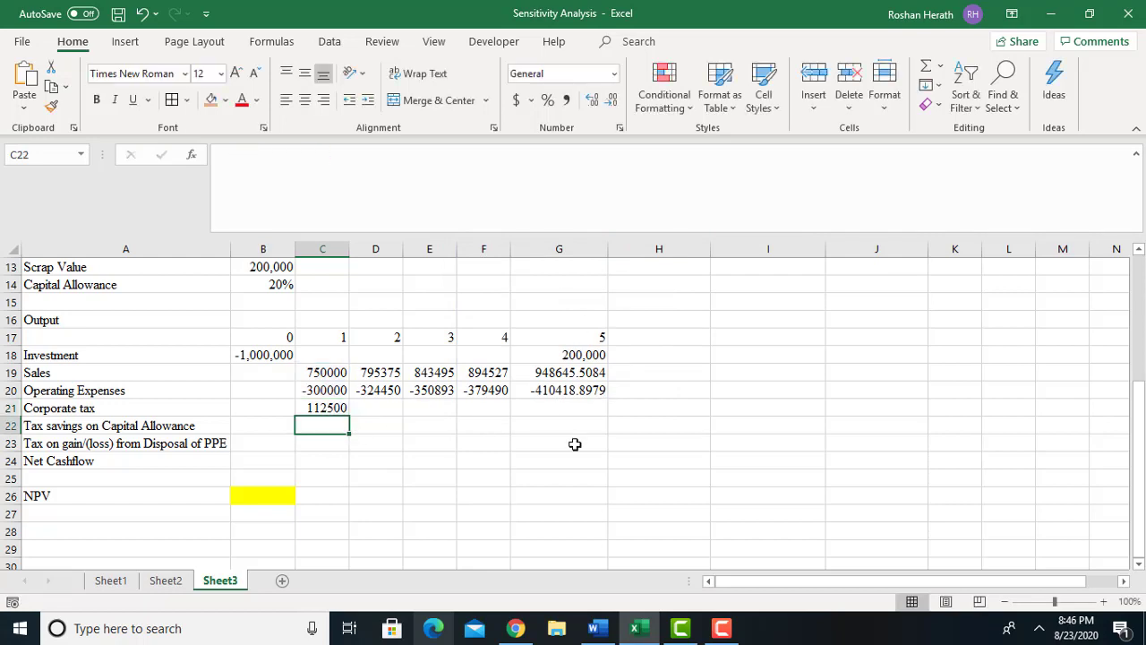
Change the C21 Corporate tax formula to =SUM(C19:C20)*-$B$9 and fill it across to year 5 in G21
left_click_drag(1139, 414, 1139, 387)
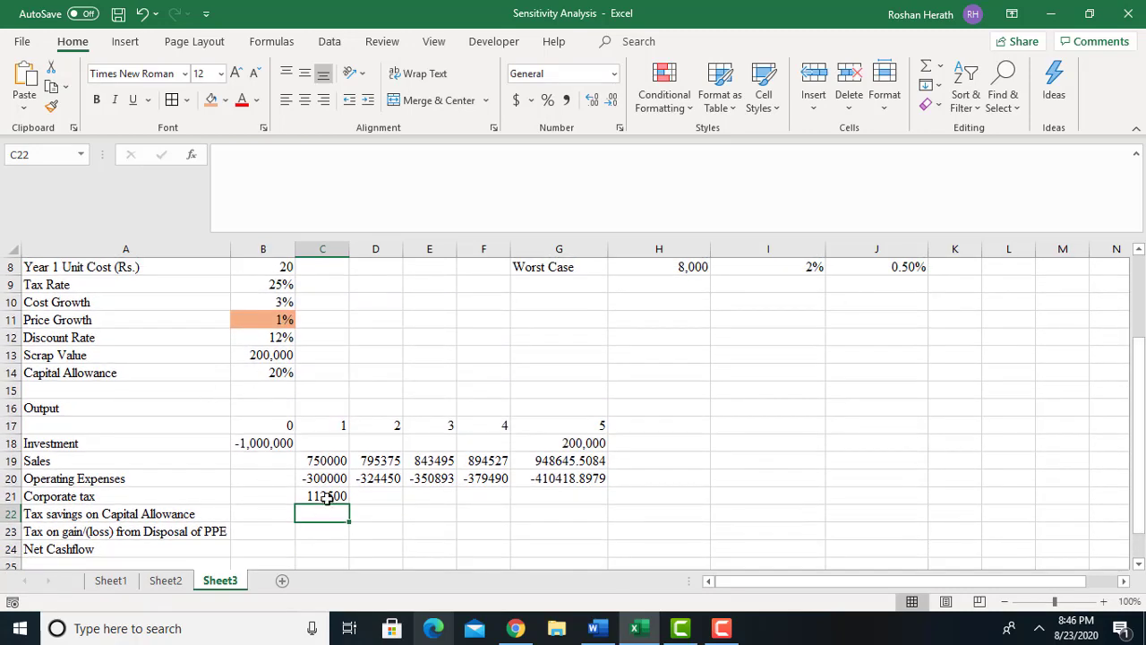
left_click(326, 497)
left_click(304, 157)
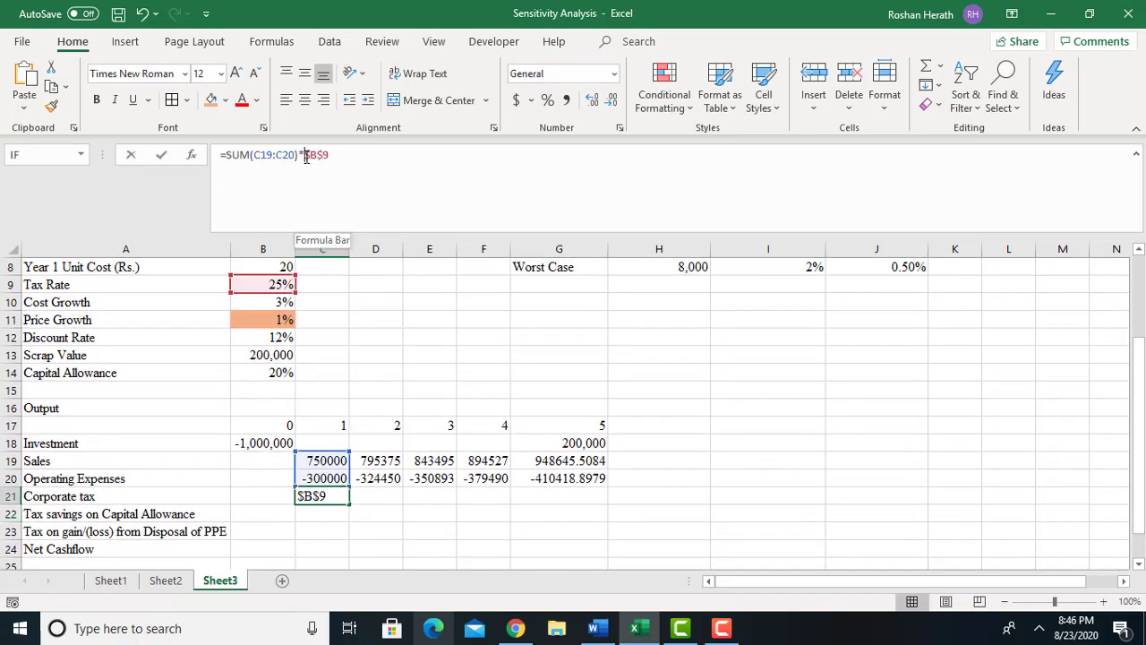
type("-")
key("Return")
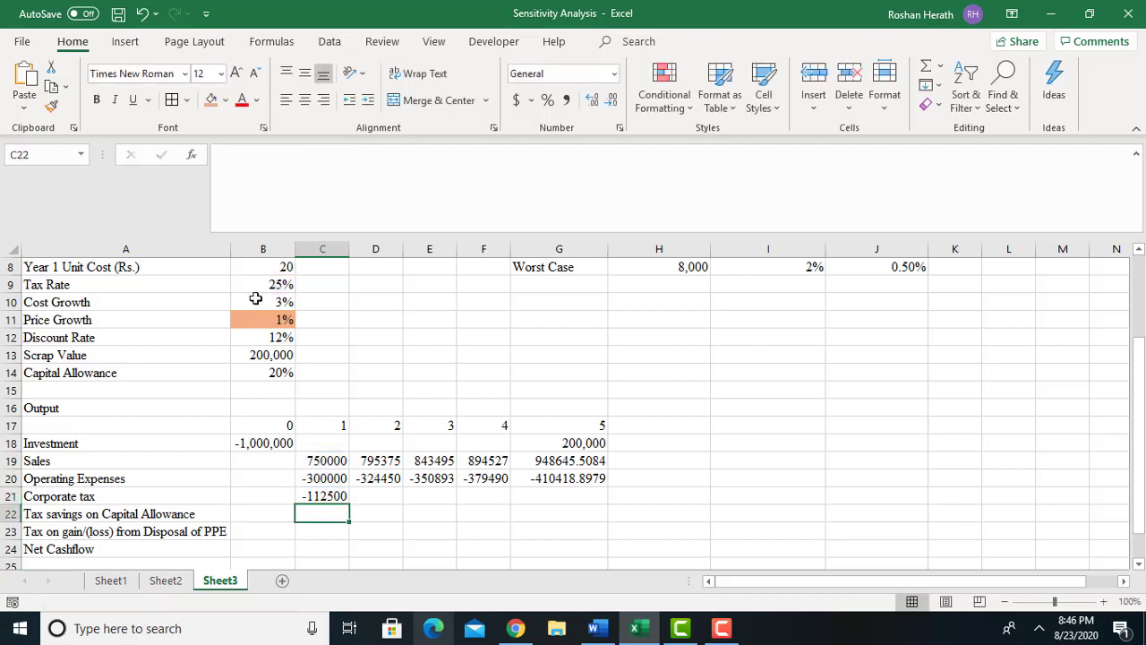
left_click(333, 493)
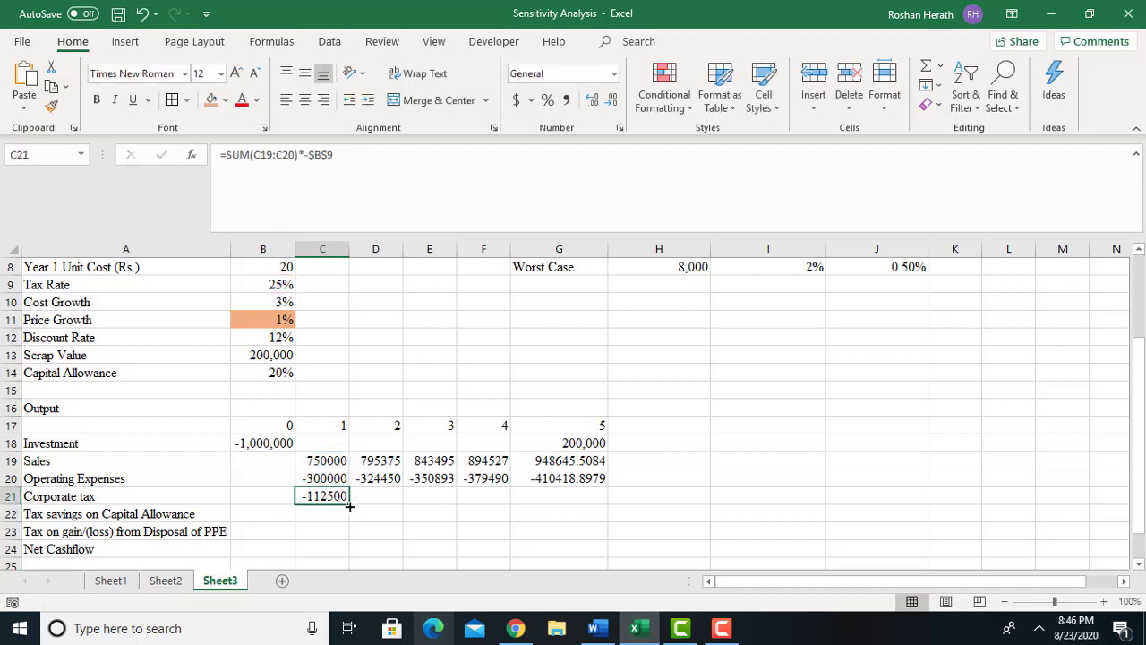
left_click_drag(349, 506, 572, 503)
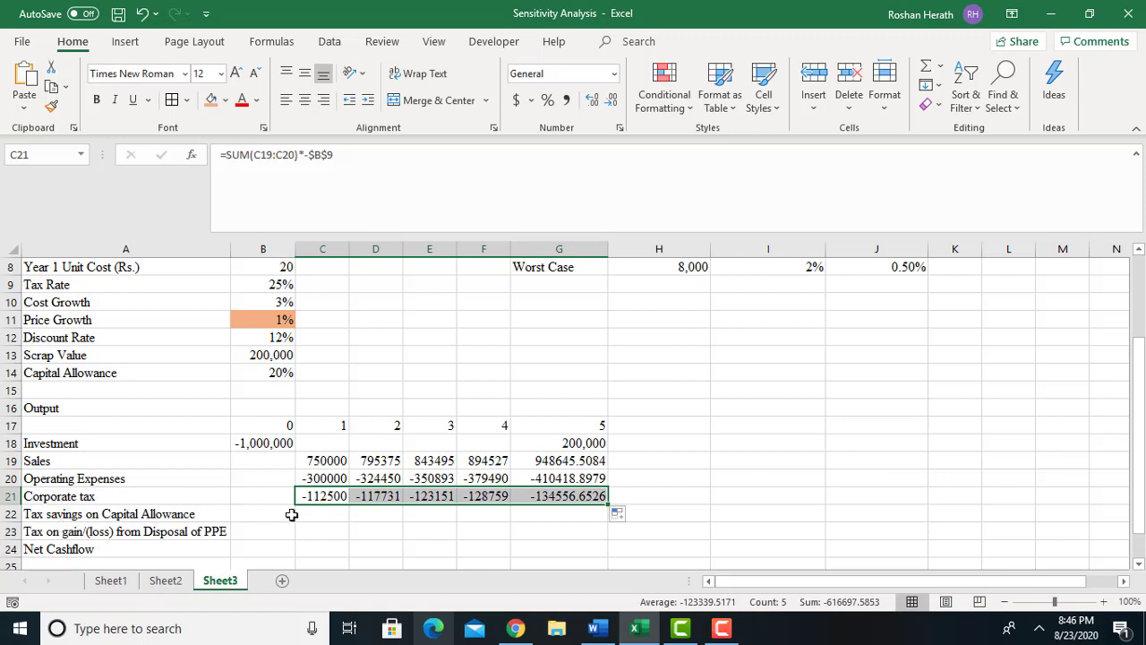
Begin the year 1 Tax savings on Capital Allowance formula in C22 with =$B$4*$B$14, investment times capital allowance
left_click(321, 515)
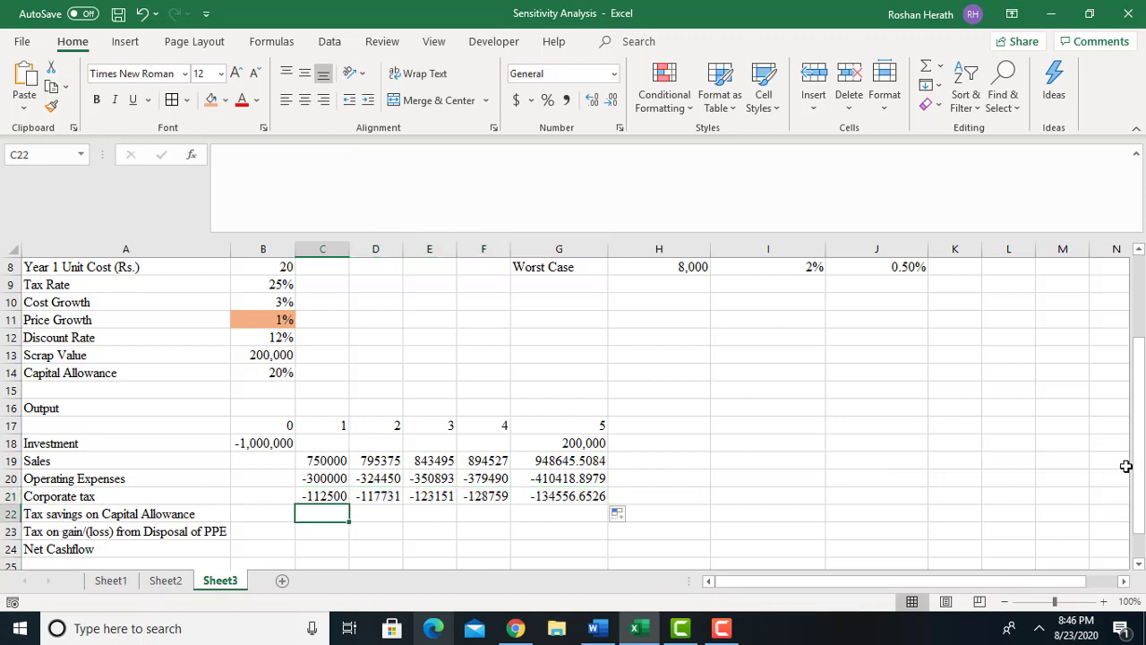
type("=")
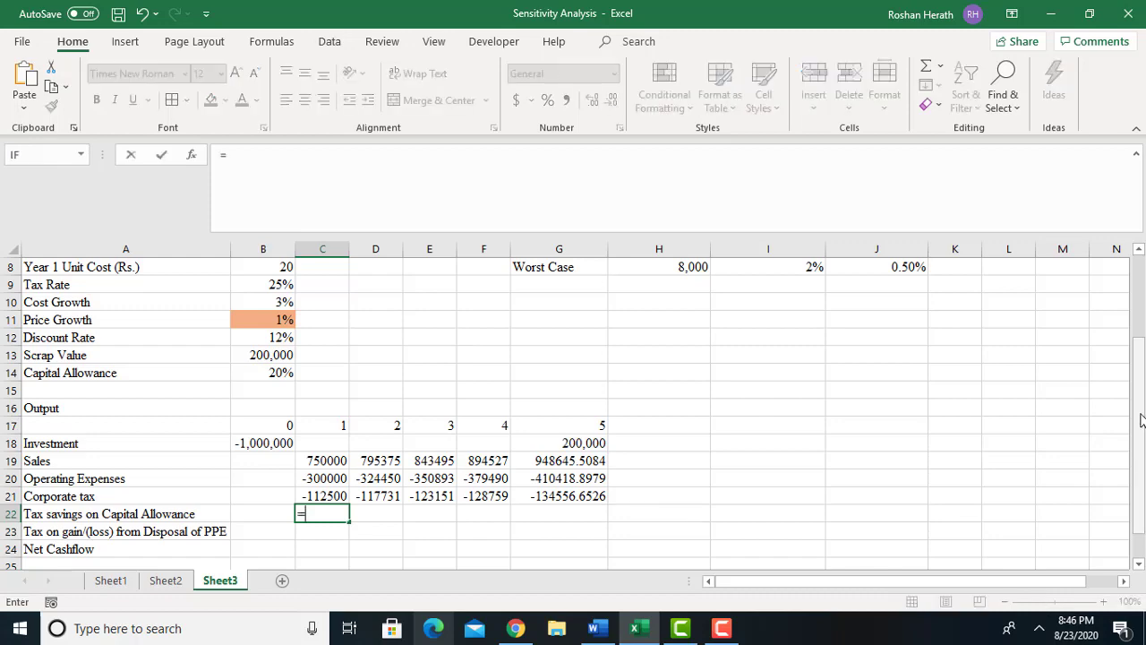
left_click_drag(1142, 419, 1138, 350)
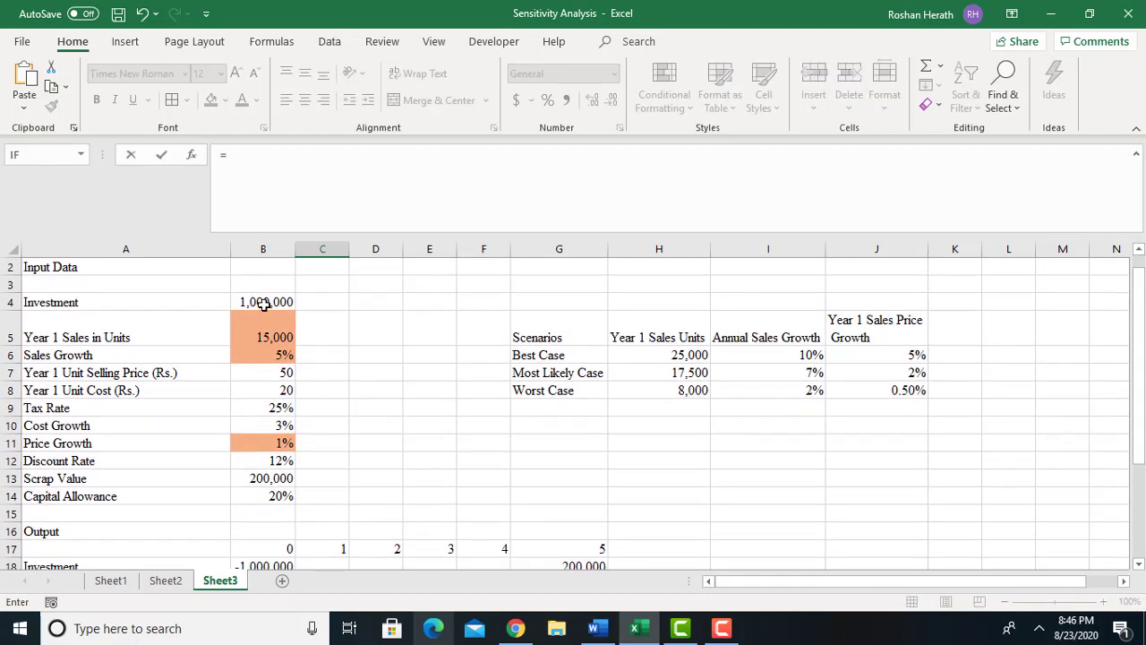
left_click(262, 305)
key("F4")
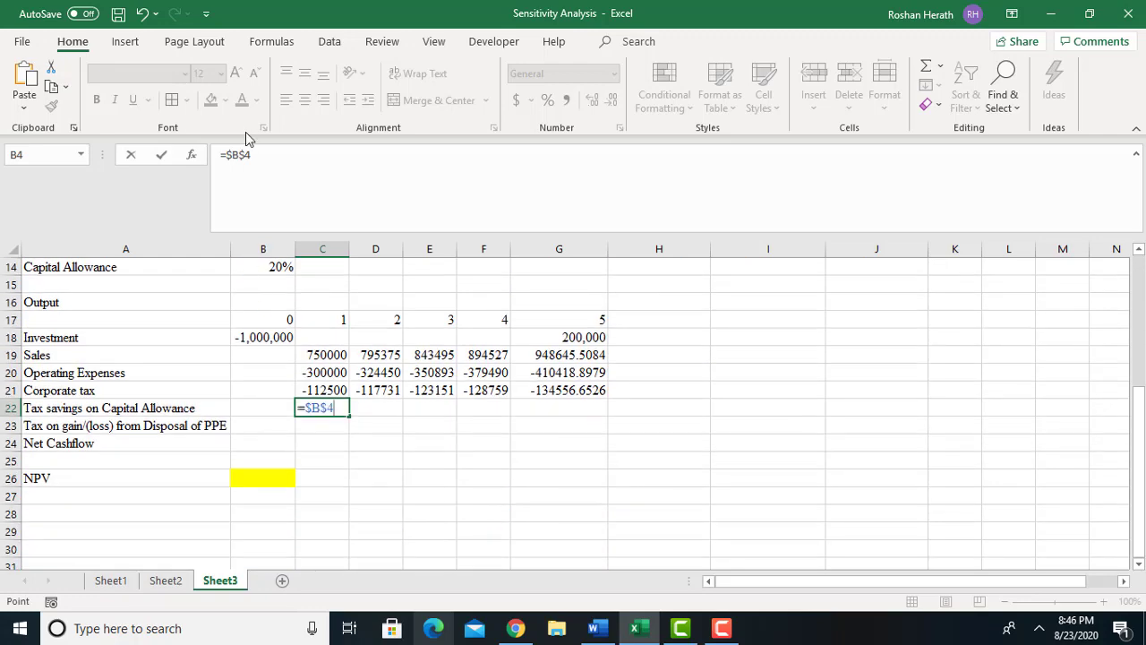
left_click(259, 155)
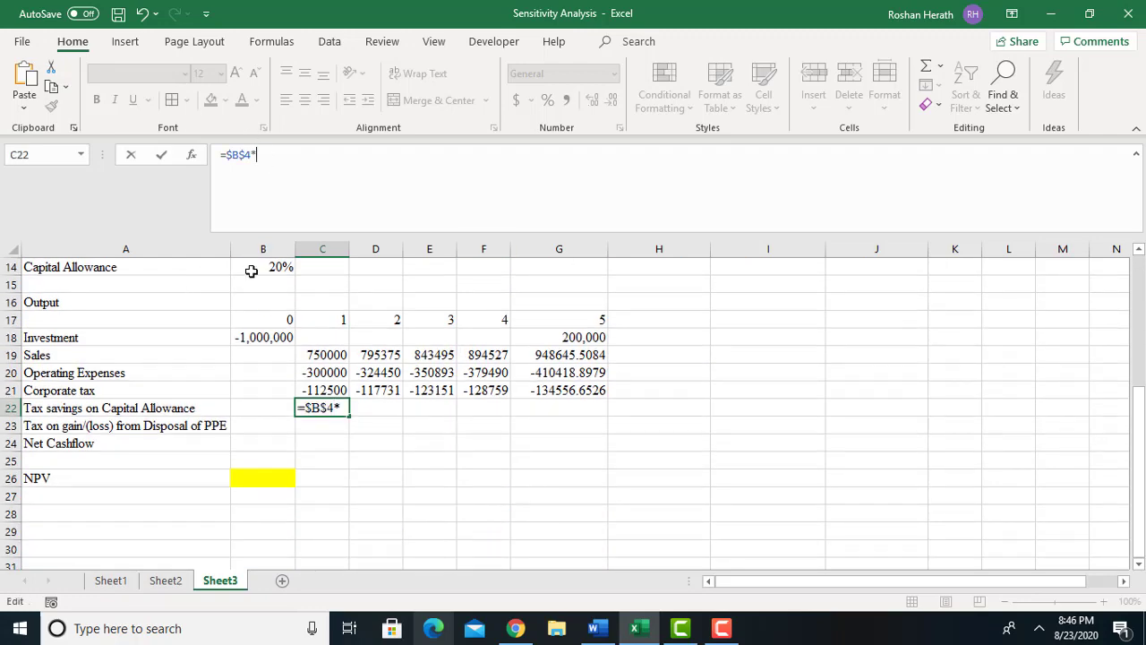
left_click(251, 270)
key("F4")
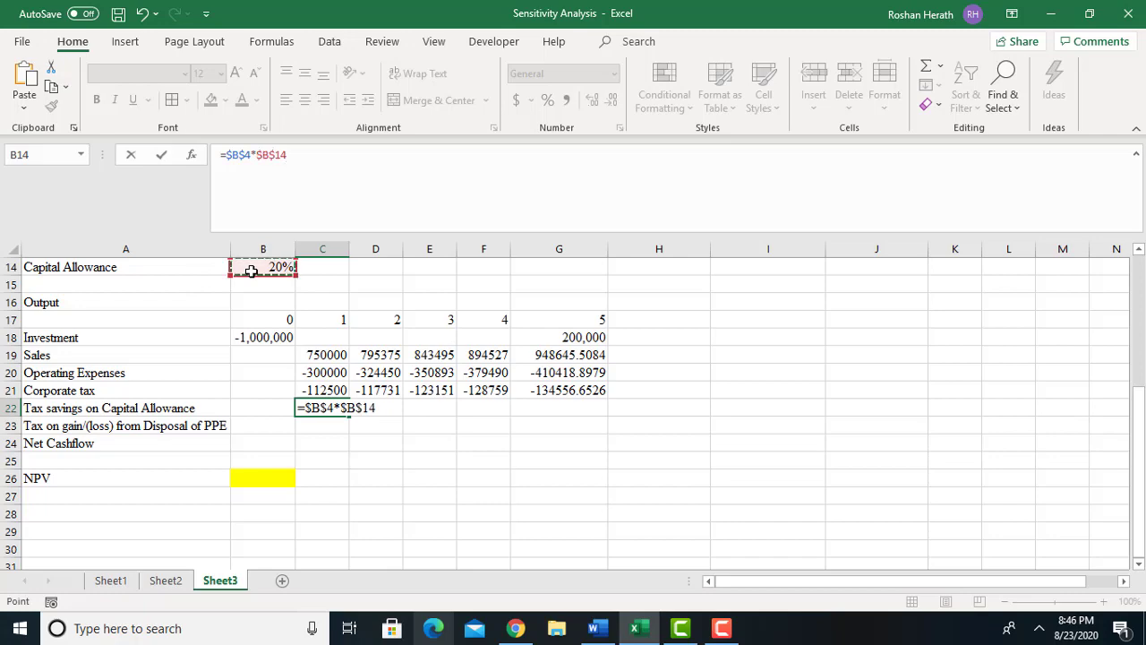
Complete the C22 formula as =$B$4*$B$14*$B$9 and fill it across to year 5 in G22
type("*")
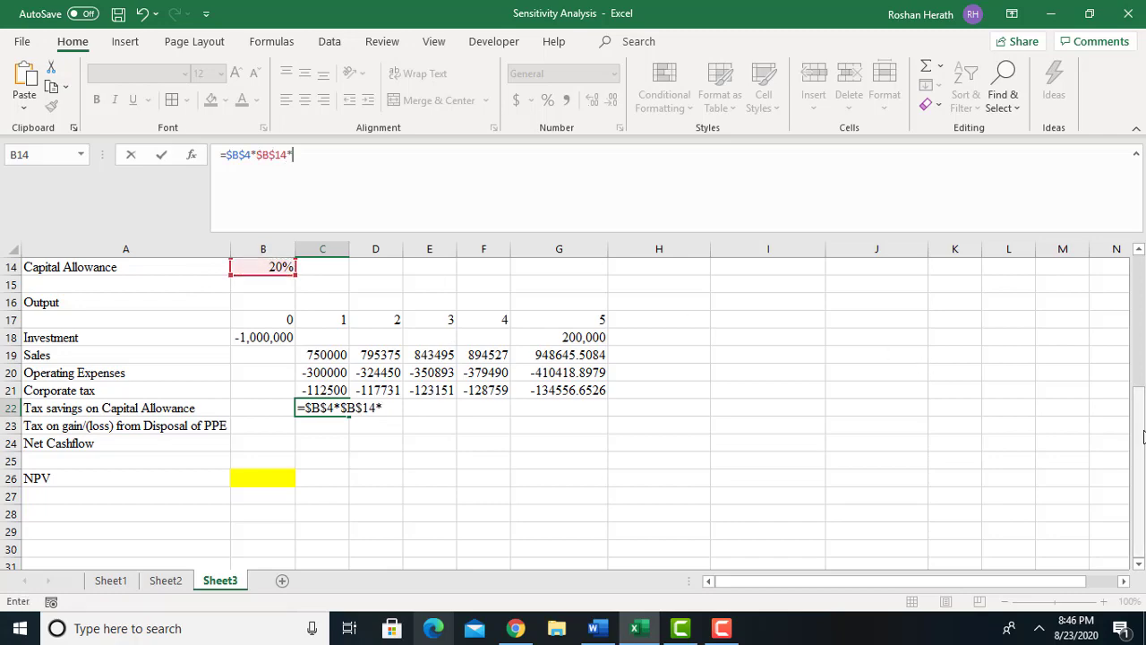
mouse_move(1141, 429)
left_mouse_down()
mouse_move(1142, 391)
mouse_move(1142, 421)
left_mouse_up()
left_click(266, 268)
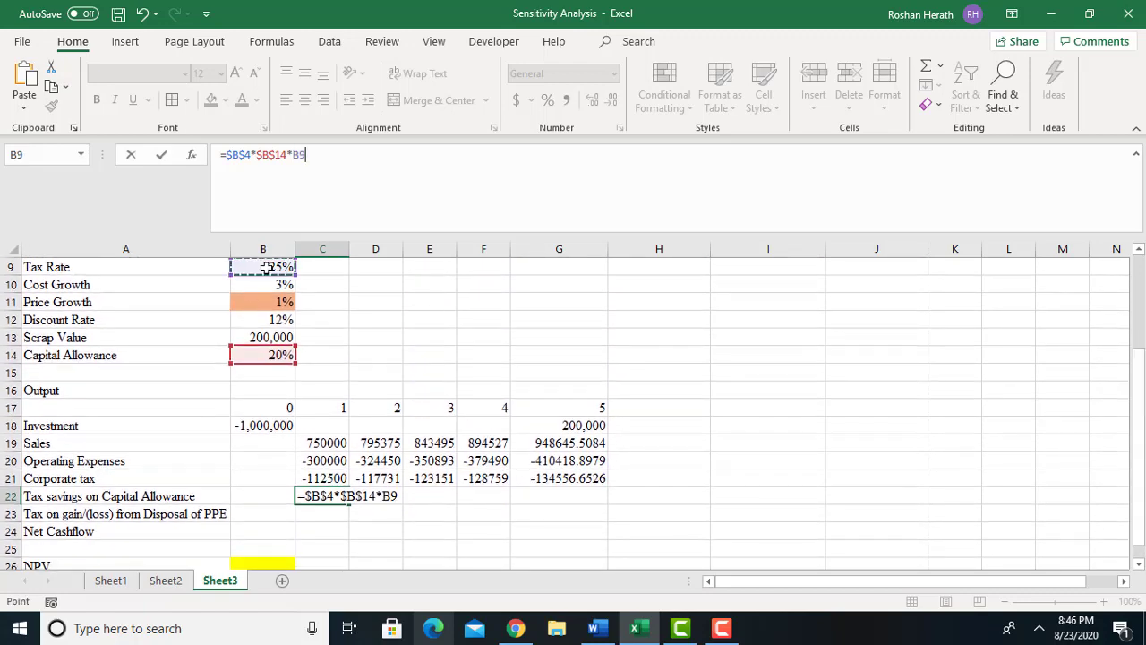
key("F4")
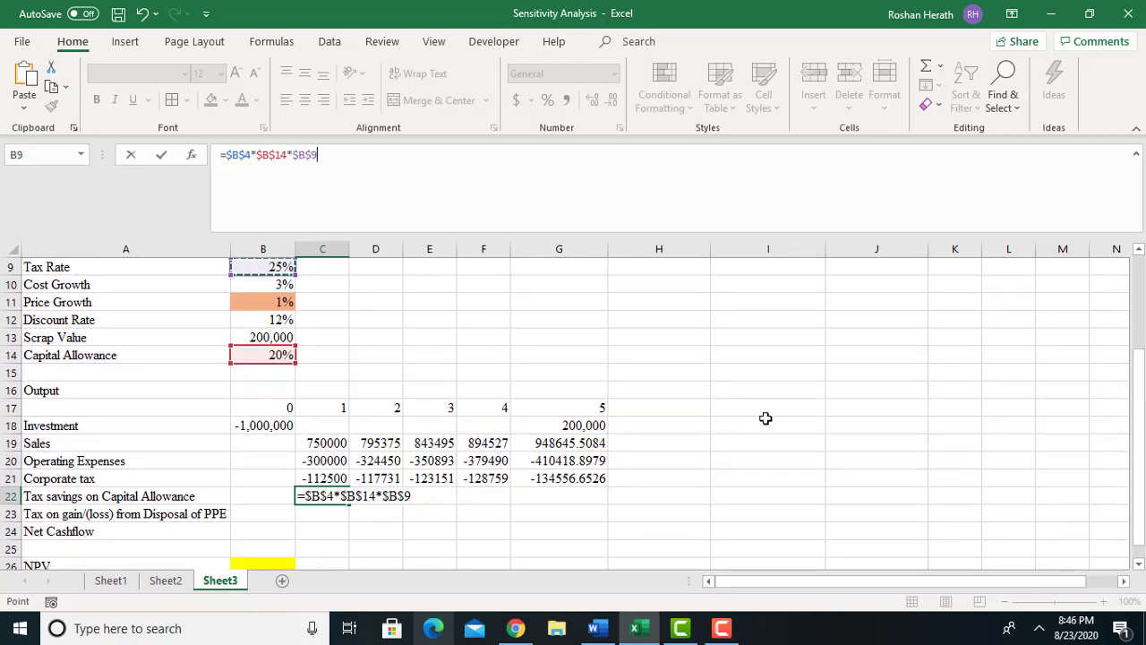
key("Return")
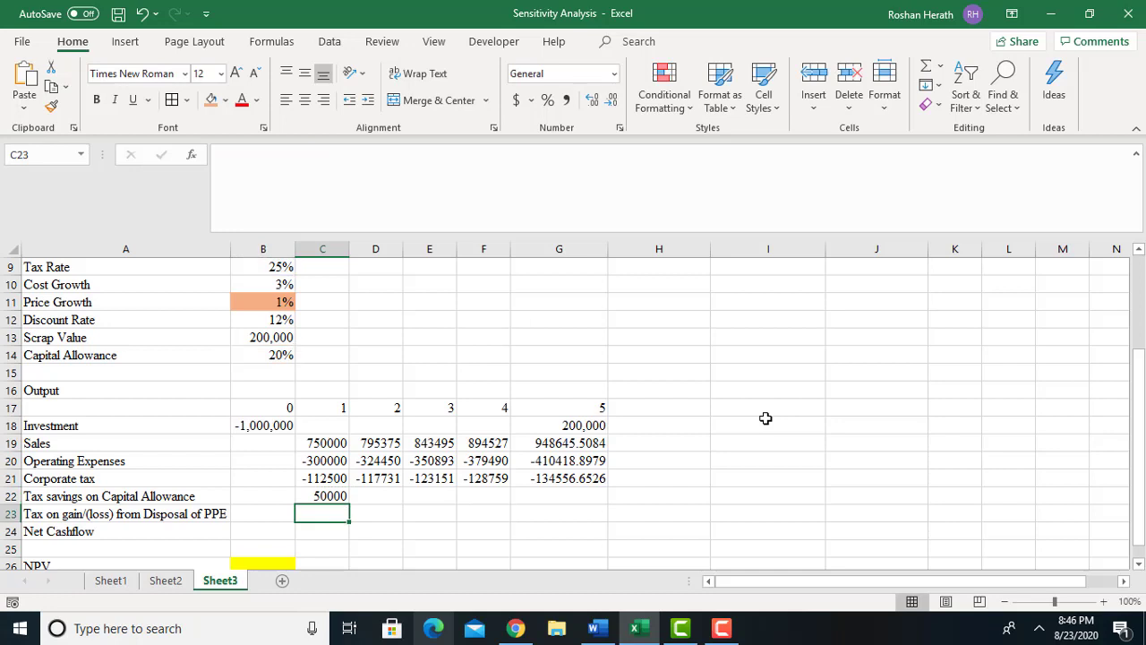
left_click(325, 495)
left_click_drag(350, 505, 593, 501)
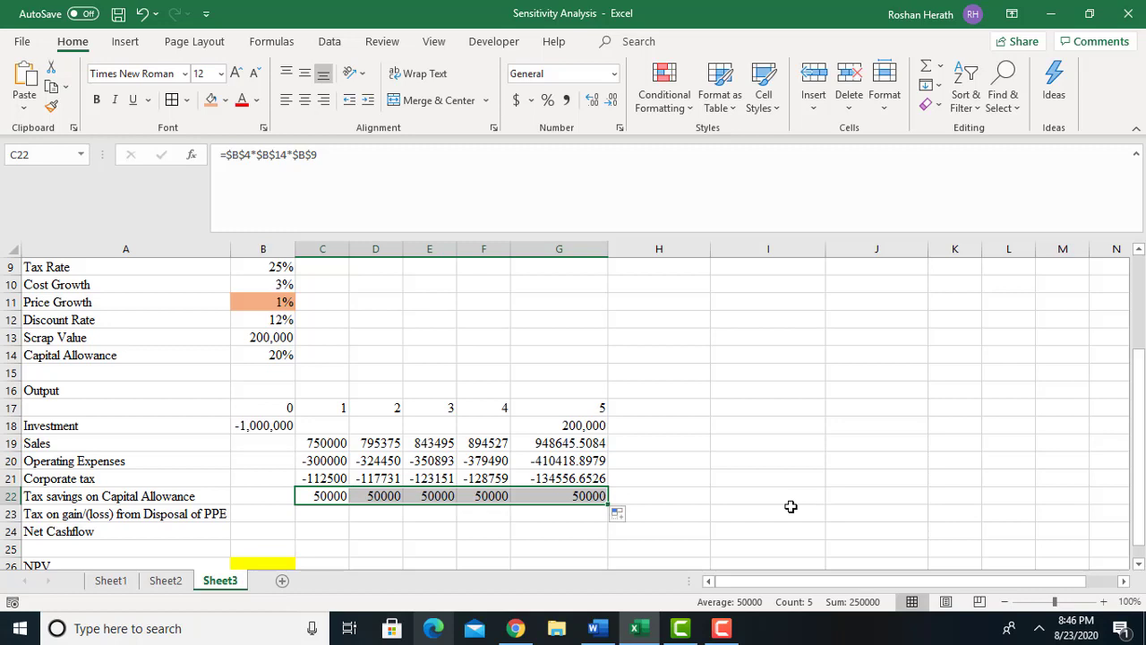
Calculate the asset's year 5 written-down value in G23, the Tax on gain/(loss) from Disposal row, with =(B4-(B4*B14*5))
left_click(546, 518)
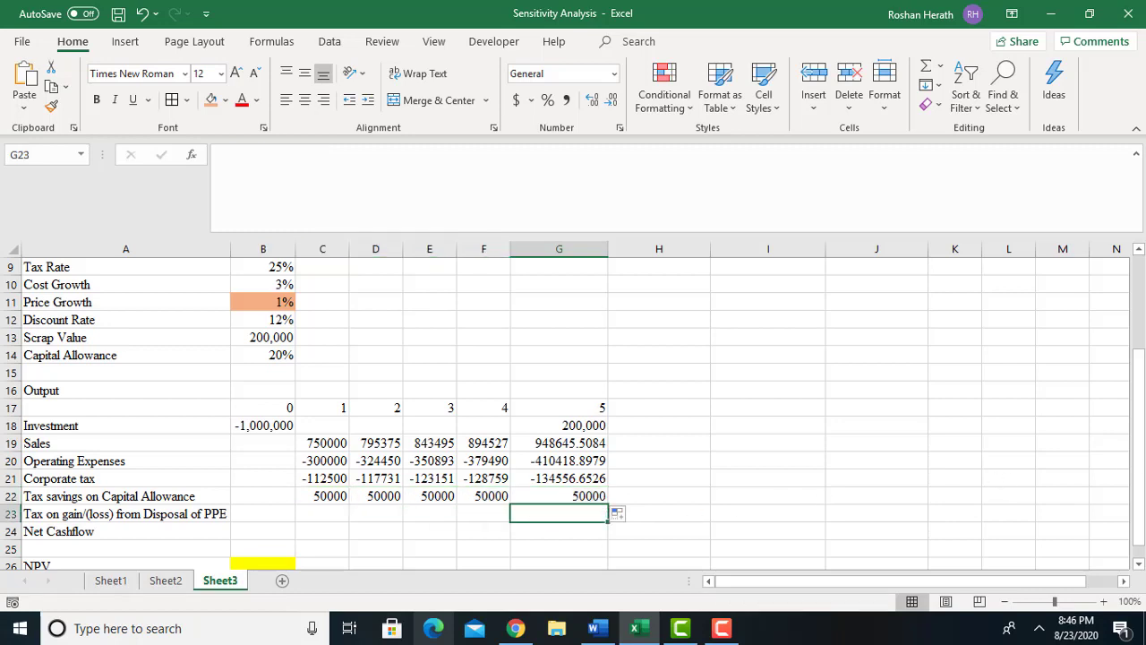
mouse_move(1142, 430)
left_mouse_down()
mouse_move(1141, 374)
mouse_move(1142, 419)
left_mouse_up()
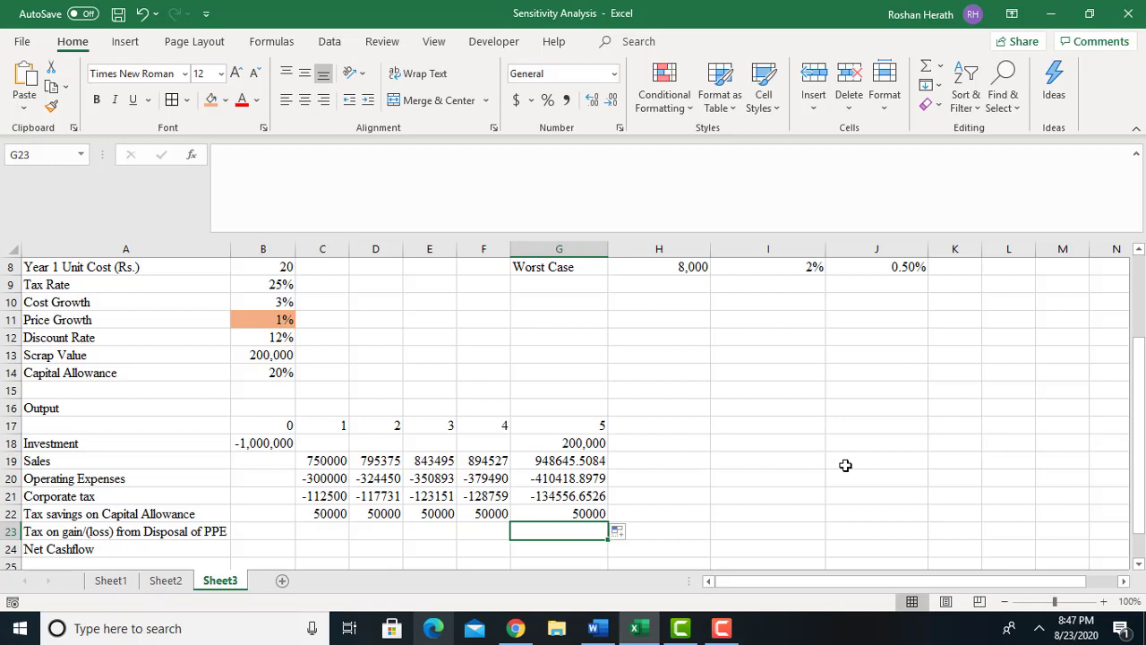
type("=(")
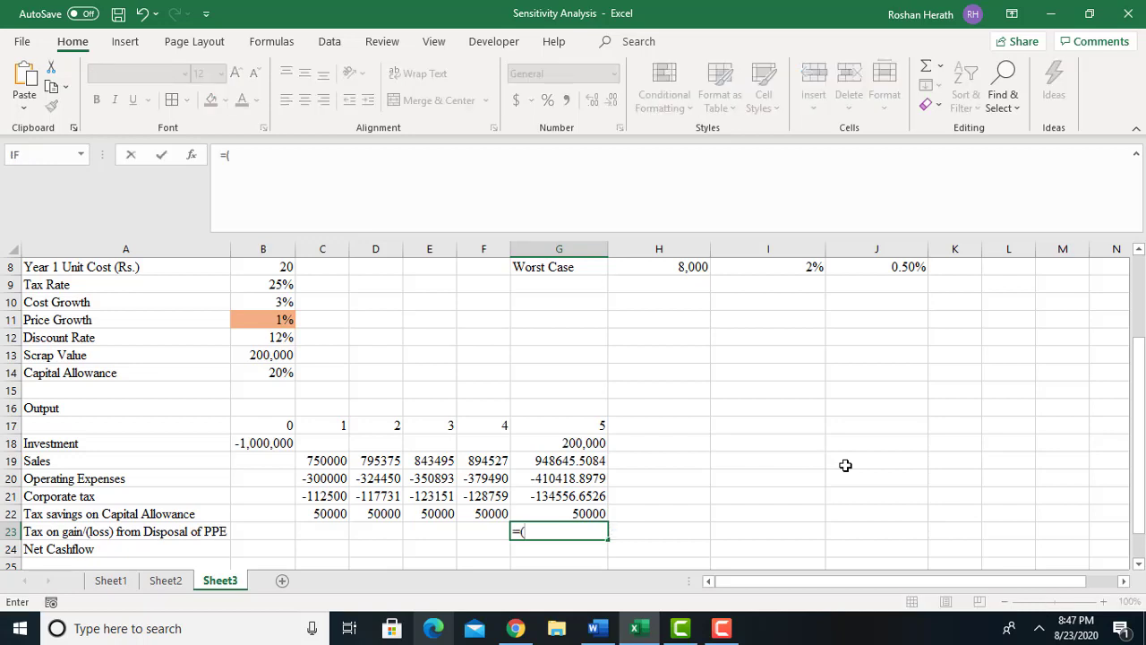
scroll(1140, 398, "up", 3)
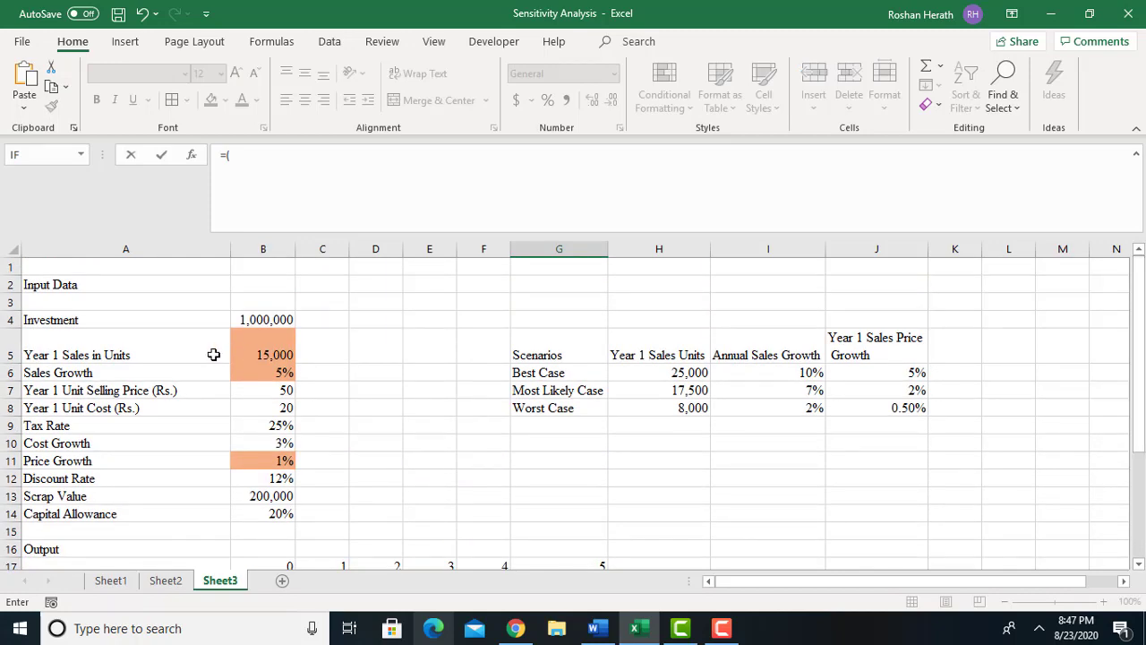
left_click(250, 321)
type("-(")
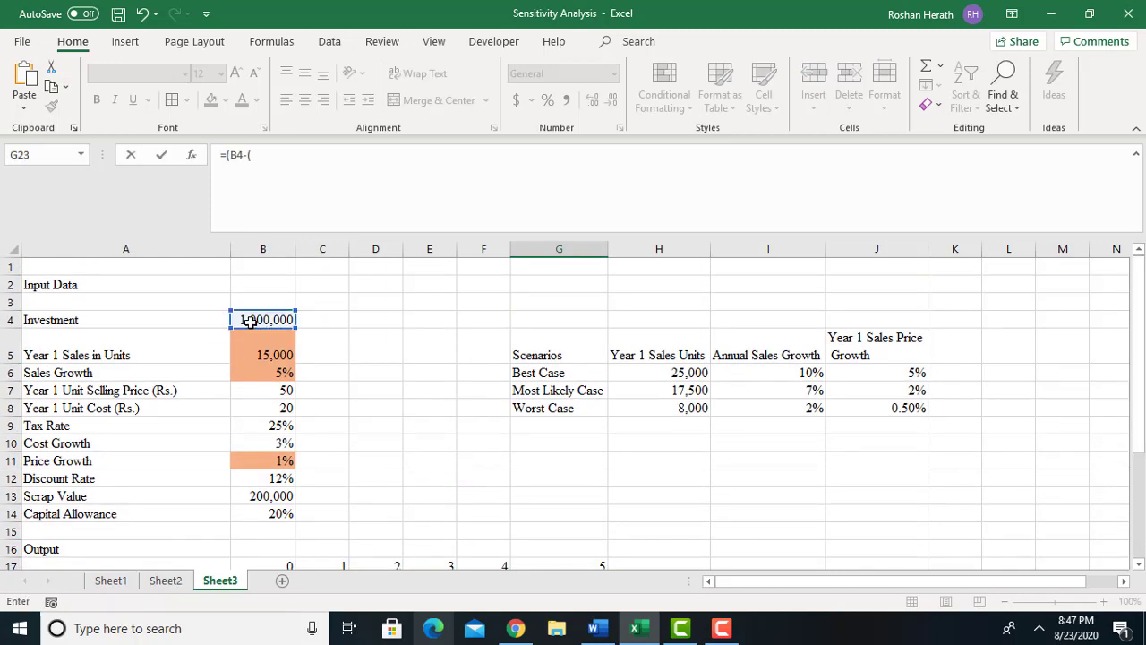
left_click(251, 320)
type("*")
left_click(263, 513)
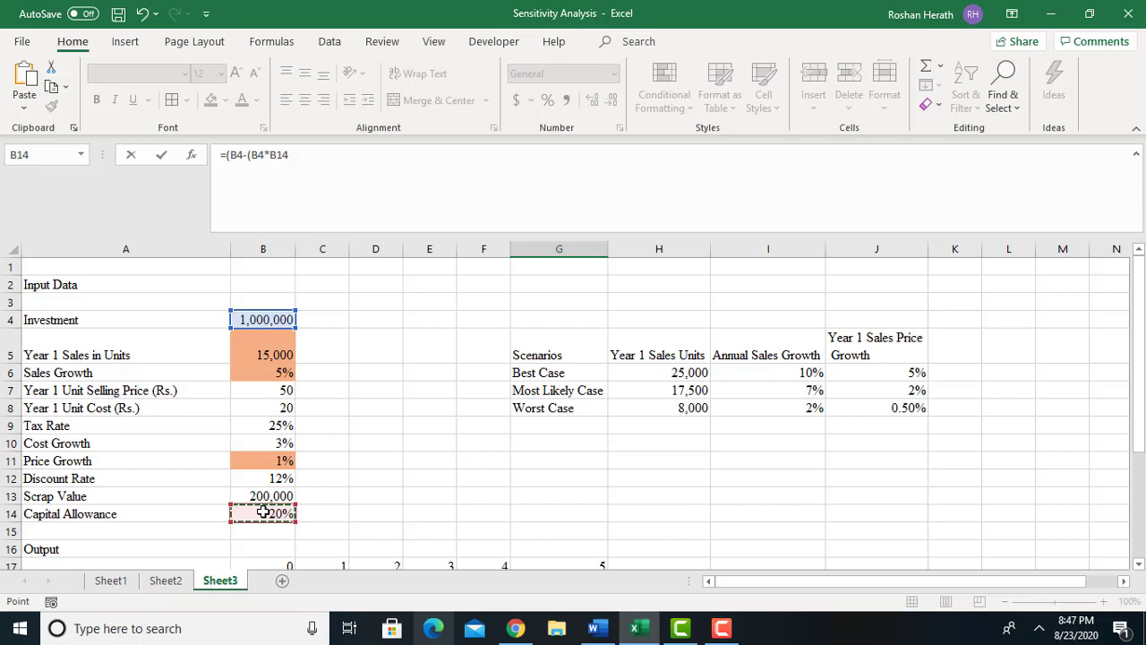
type("*")
type("5")
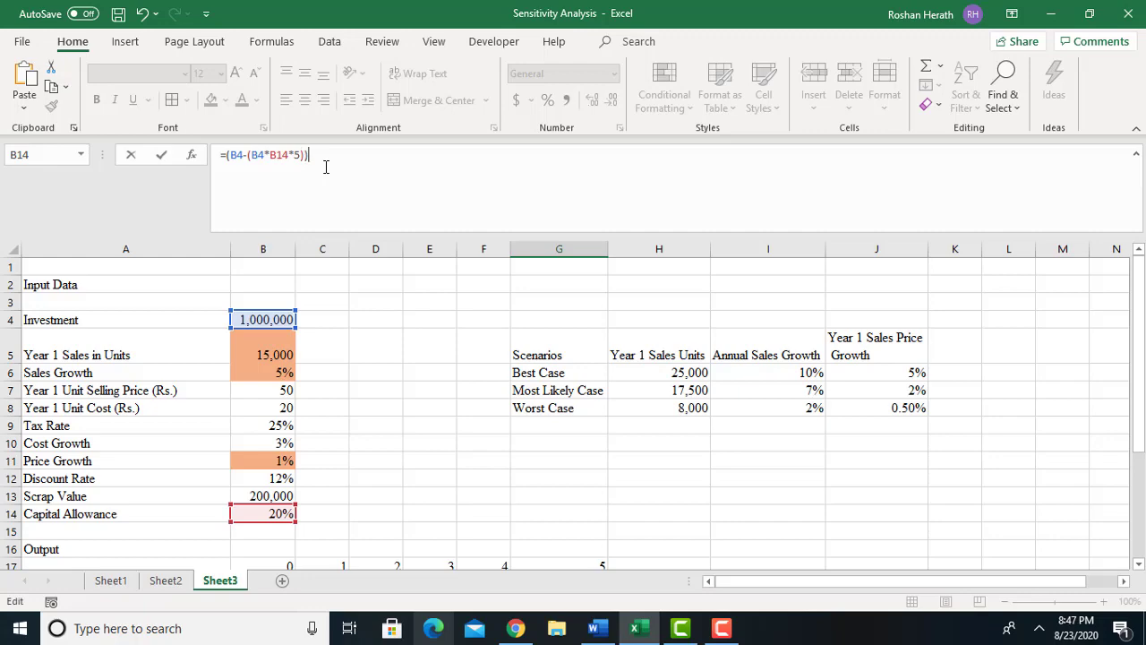
key("Return")
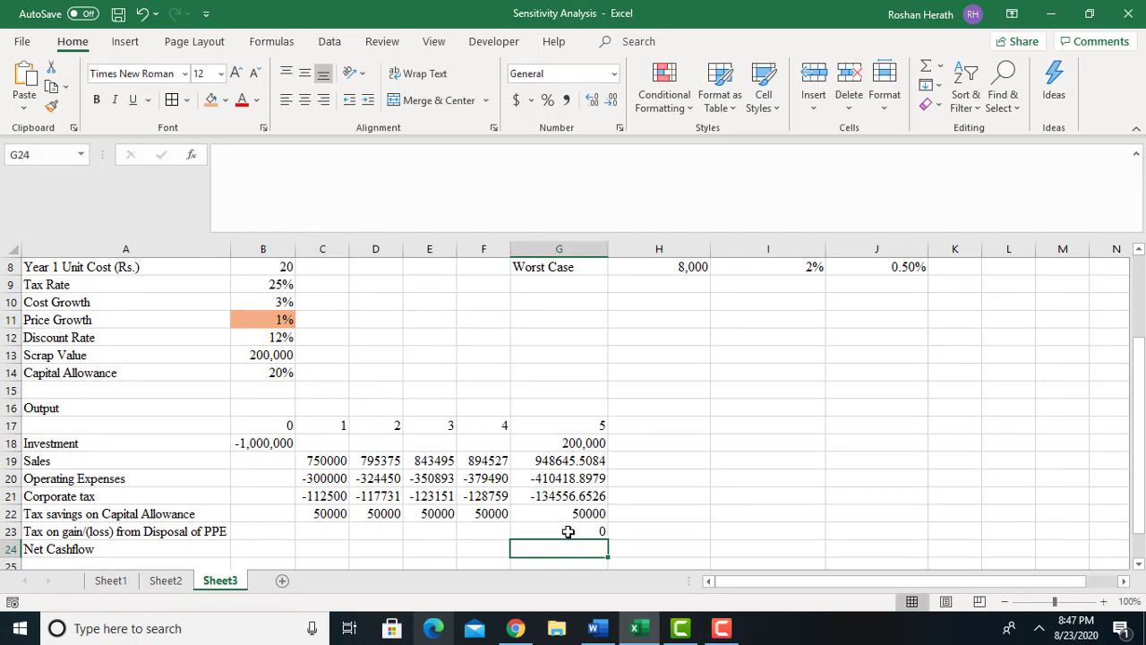
left_click(567, 531)
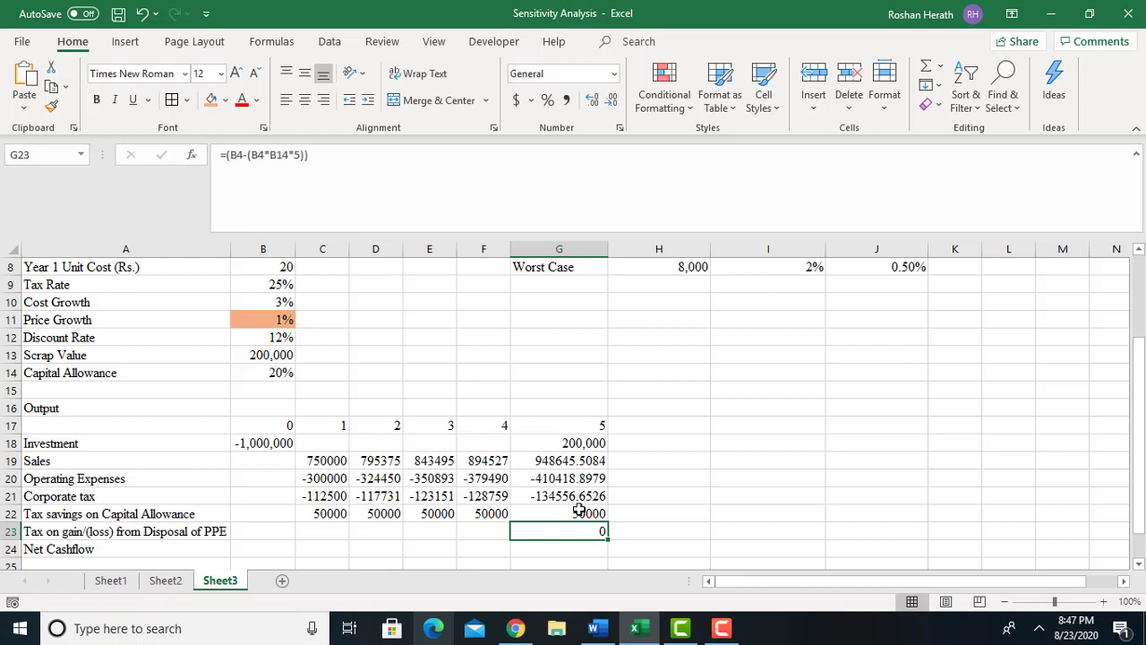
Extend the G23 formula to =G18-(B4-(B4*B14*5)) so the written-down value is subtracted from the scrap proceeds
left_click(360, 156)
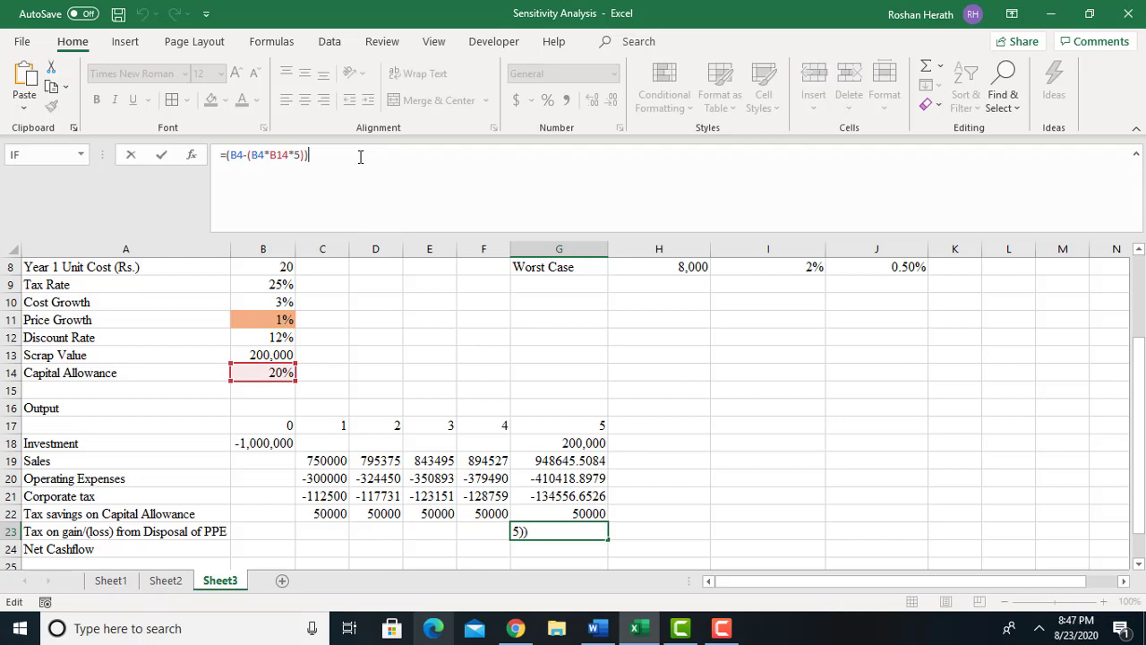
left_click(227, 158)
left_click_drag(1140, 456, 1141, 415)
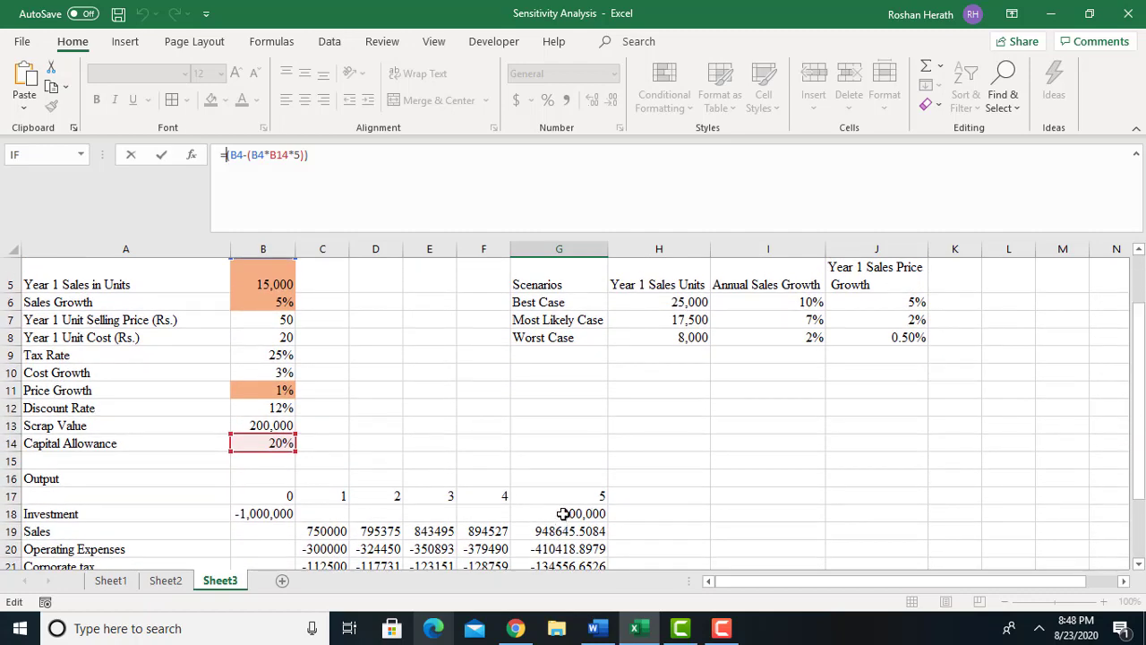
left_click(562, 513)
type("-")
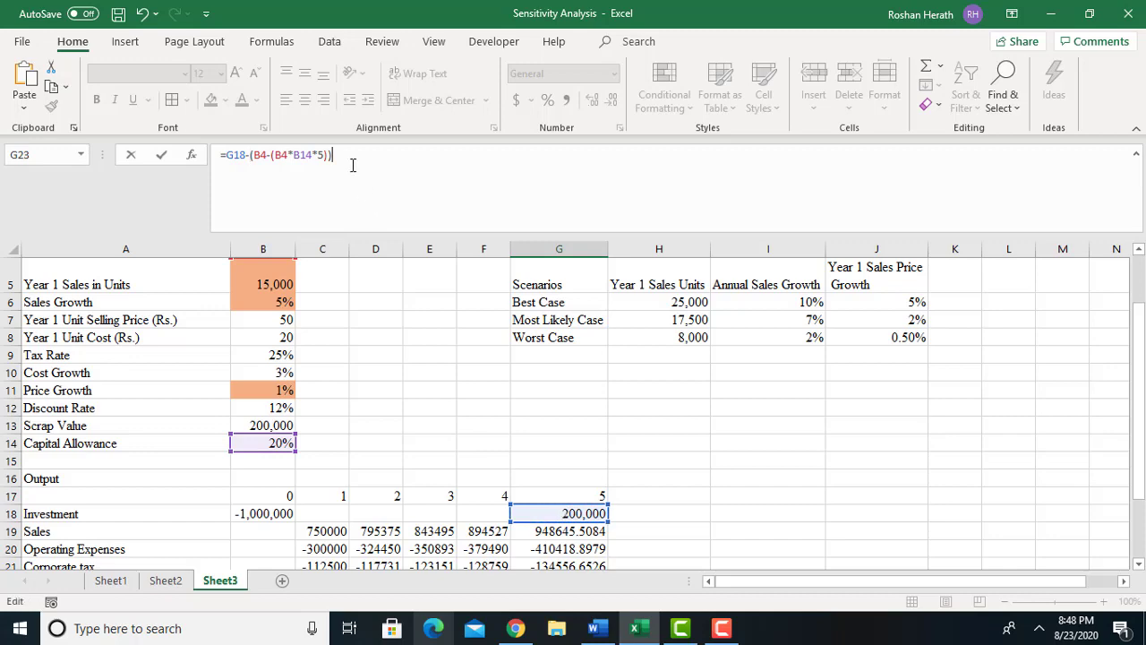
key("Return")
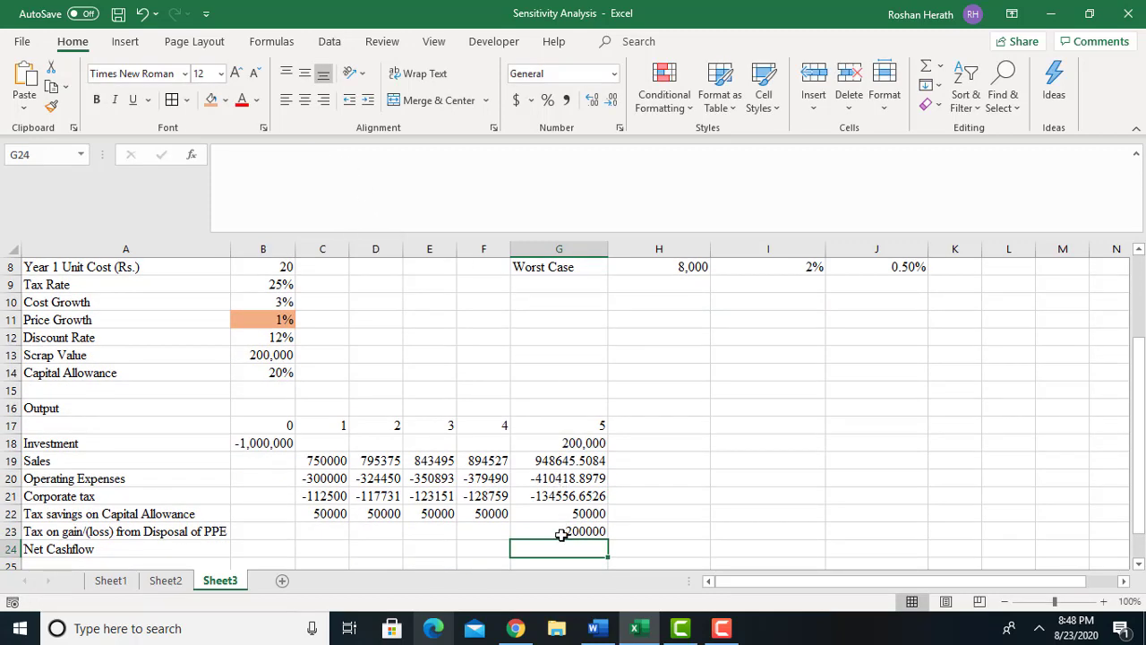
Enclose the whole G23 gain/(loss) expression in outer parentheses, making it =(G18-(B4-(B4*B14*5)))
left_click(561, 534)
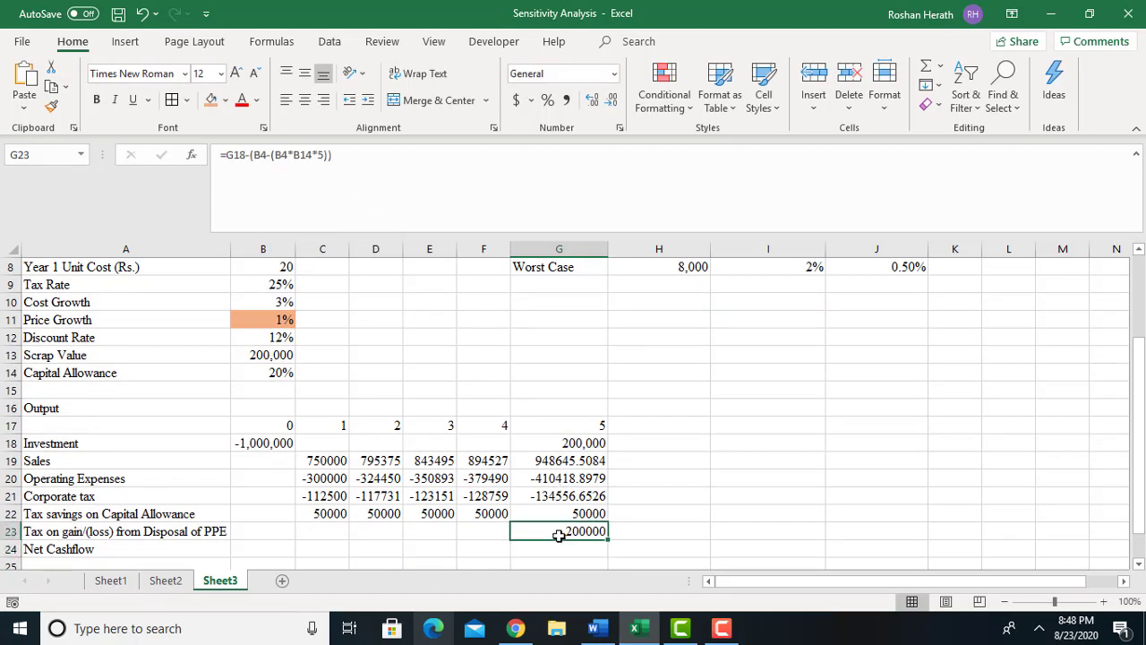
left_click(376, 156)
type(")")
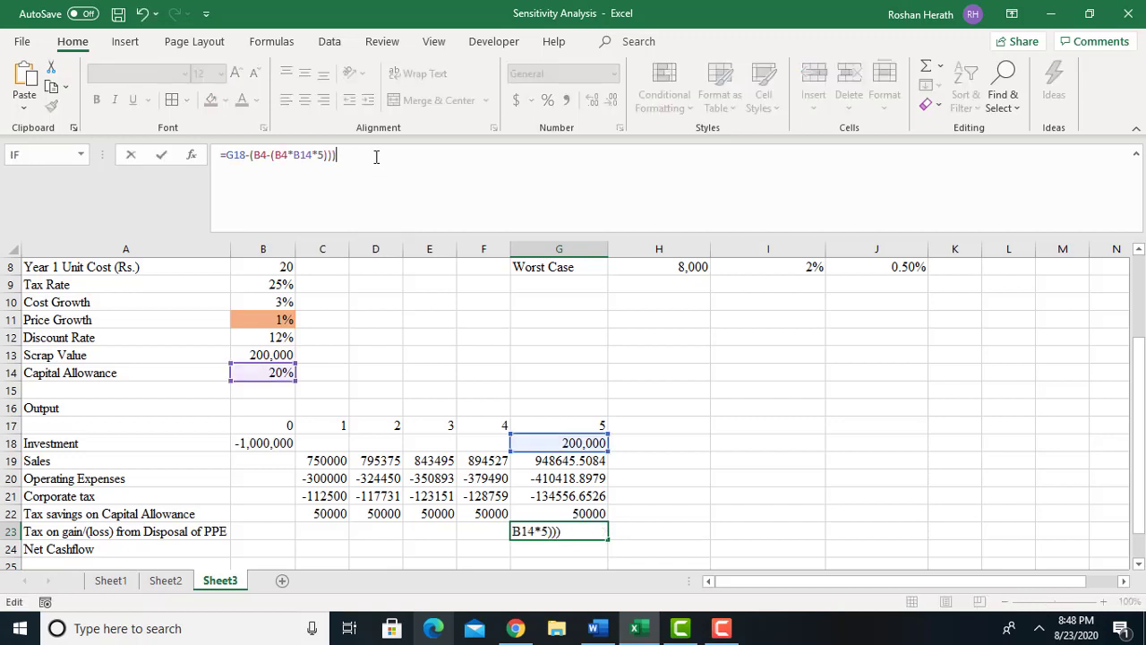
left_click(227, 154)
type("(")
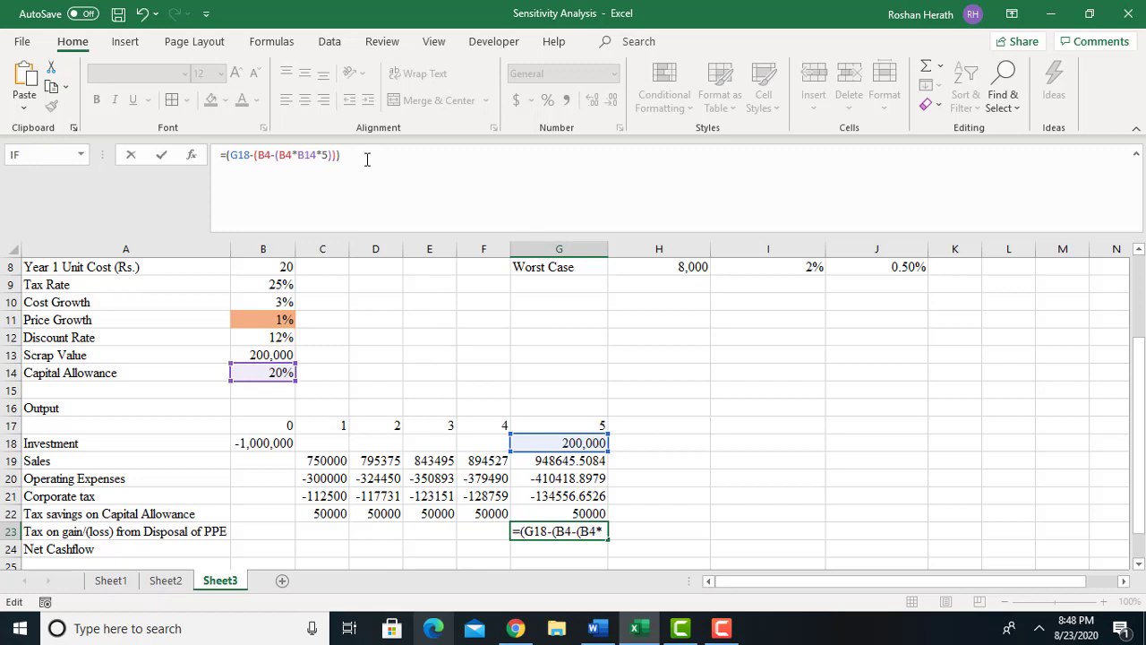
key("ctrl+a")
type("*")
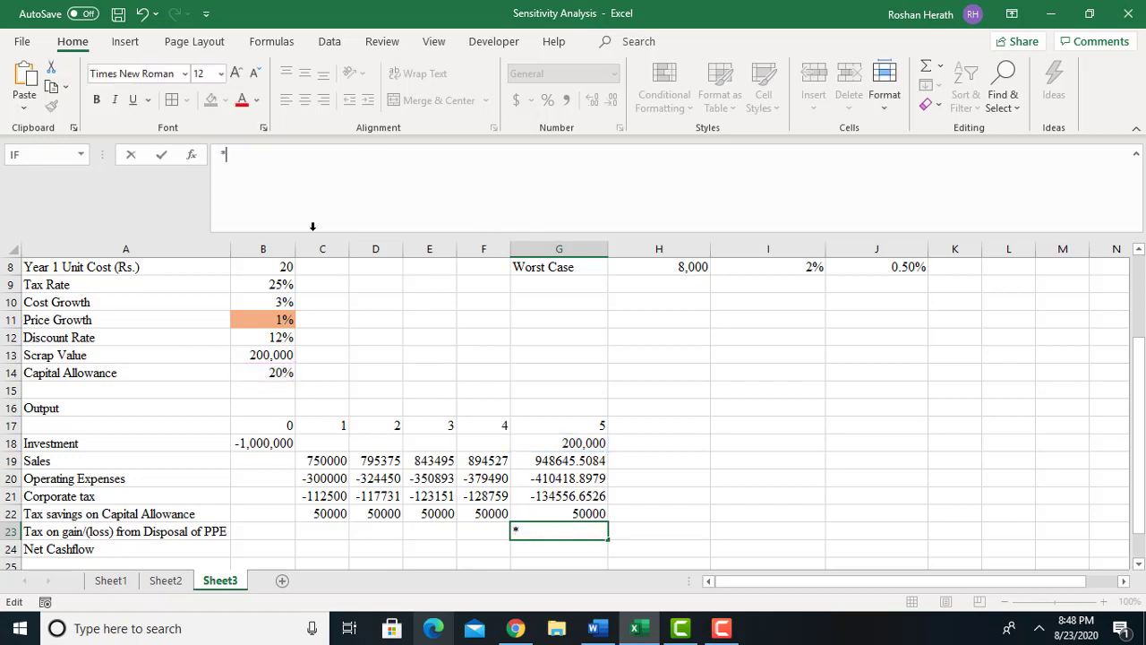
left_click(143, 14)
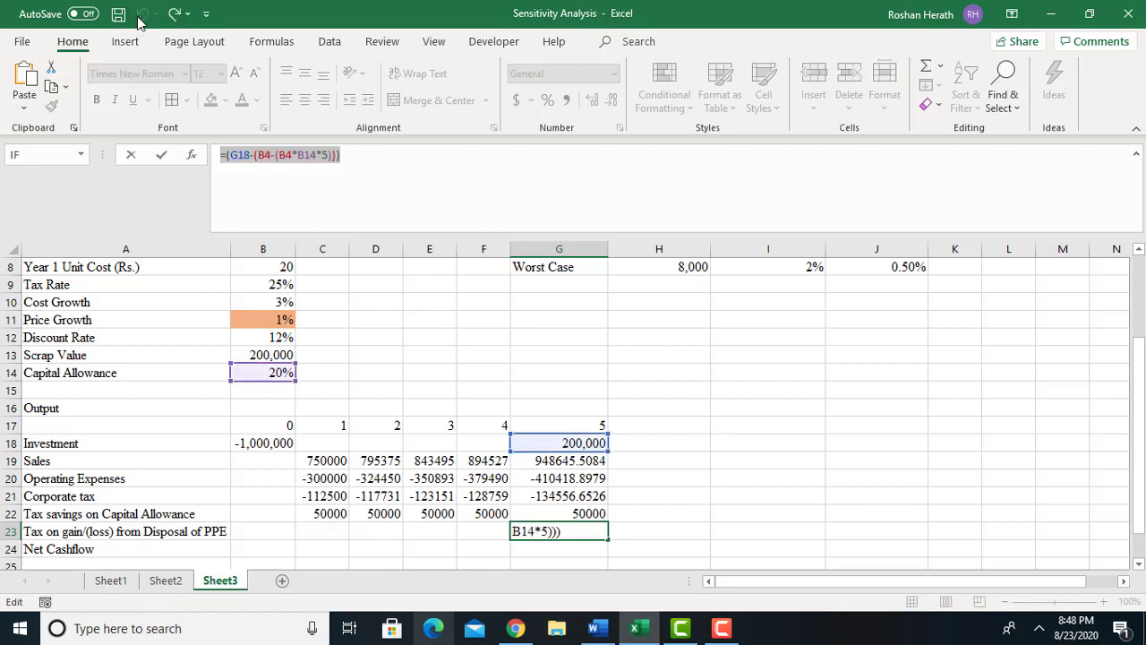
Multiply the disposal gain/(loss) in G23 by the negative tax rate, completing =(G18-(B4-(B4*B14*5)))*-$B$9
left_click(366, 158)
type("*")
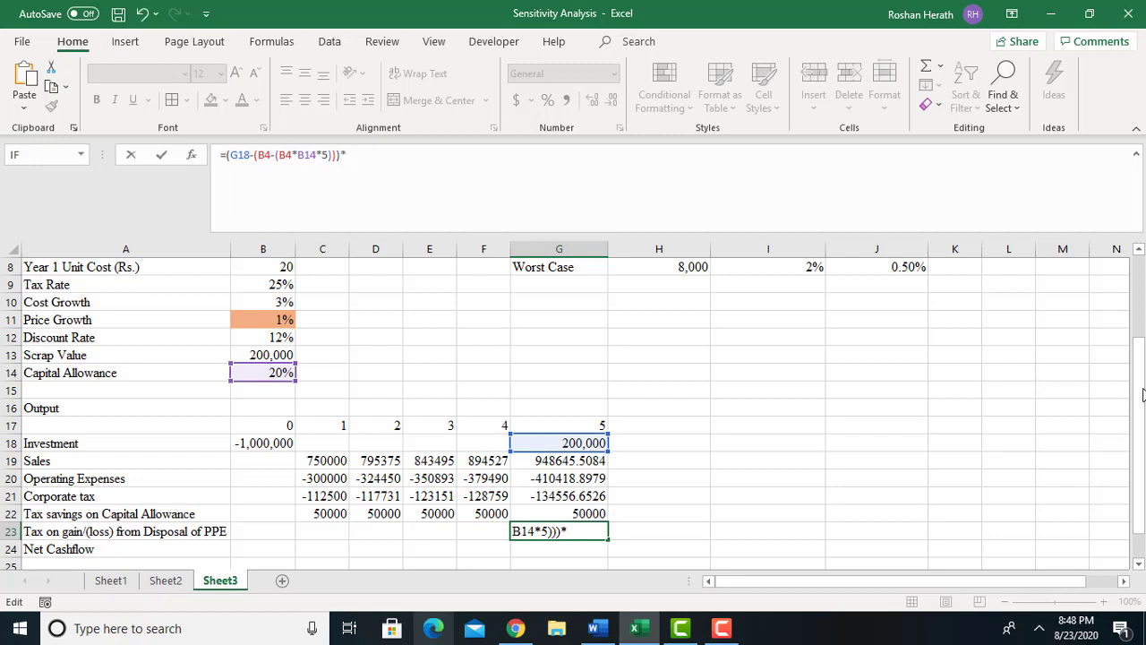
left_click(269, 284)
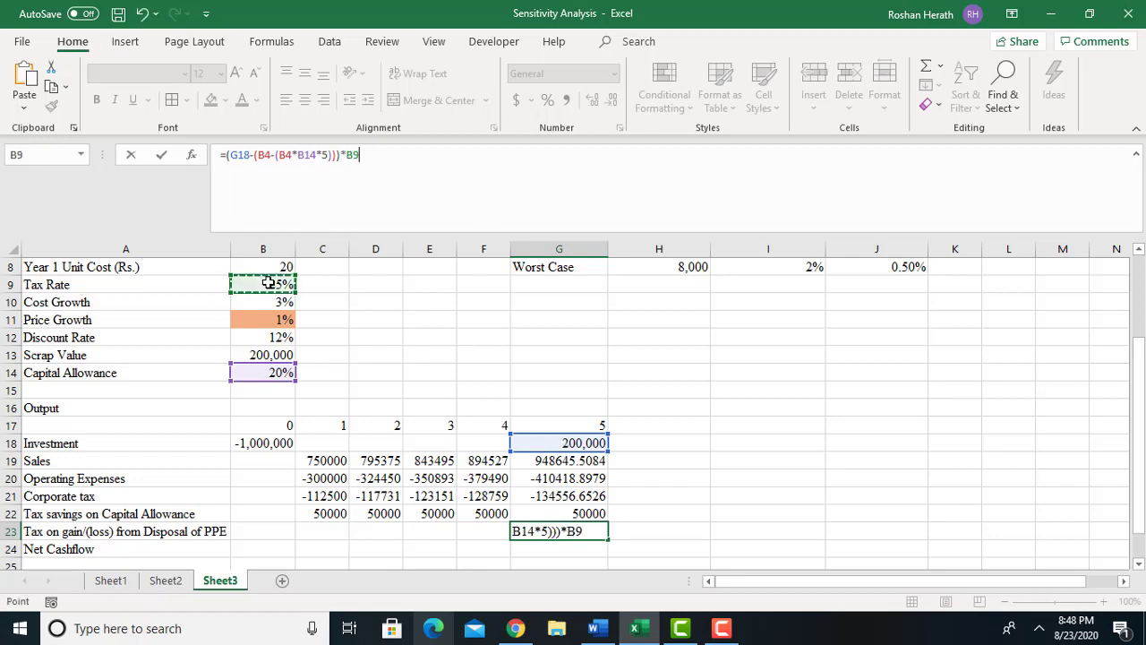
left_click(348, 156)
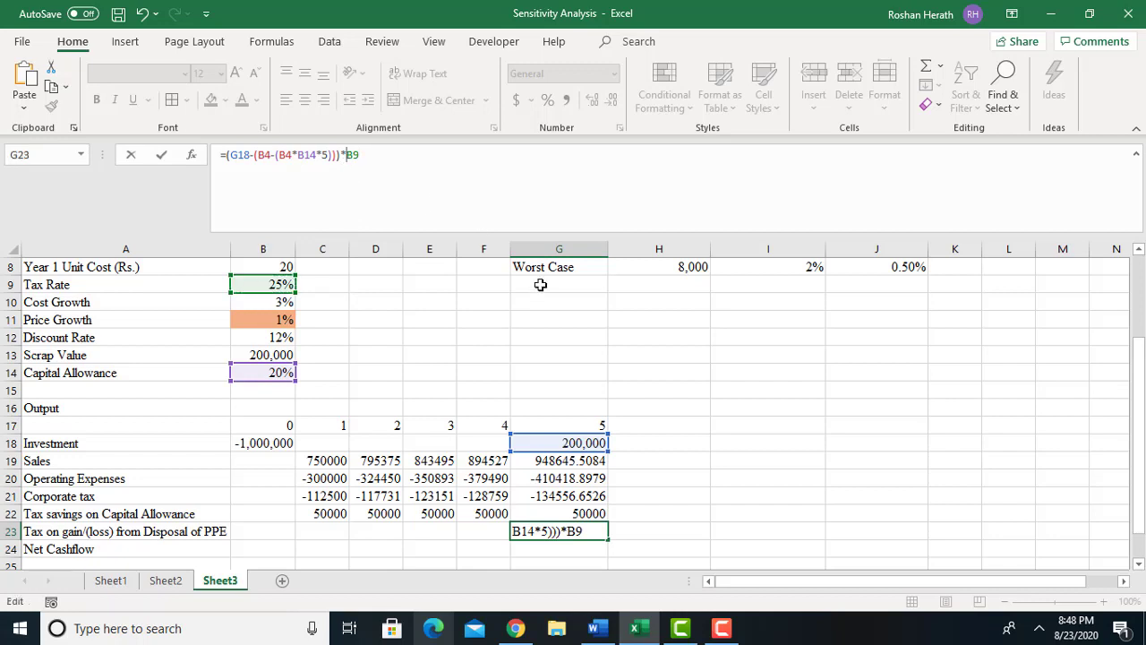
type("-")
key("F4")
key("Return")
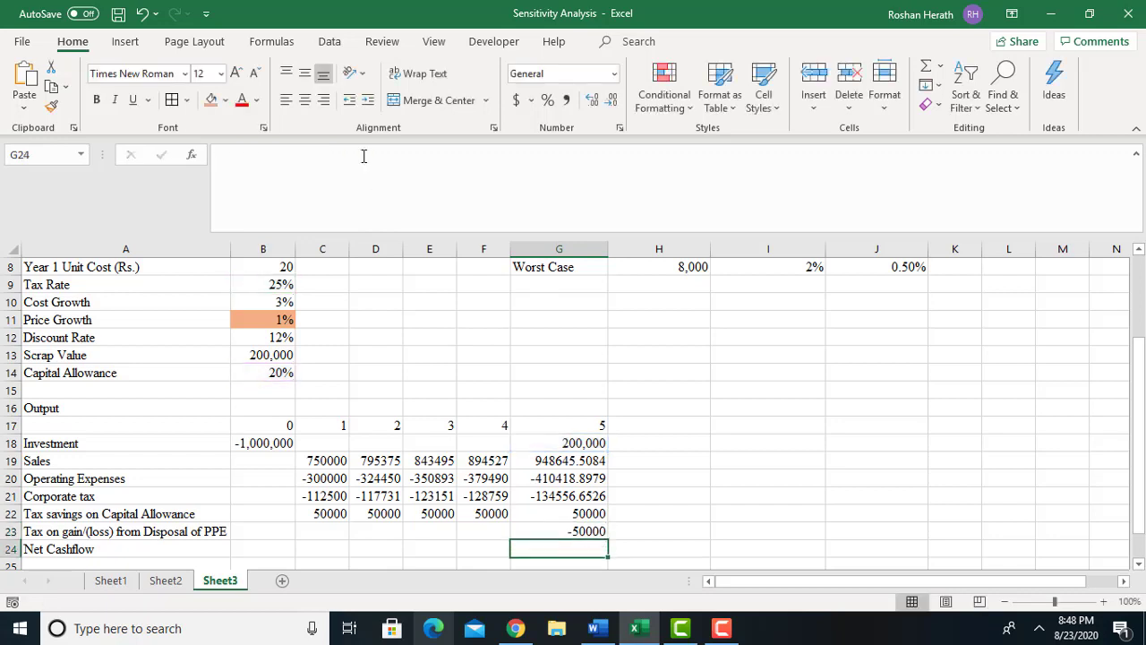
left_click(551, 533)
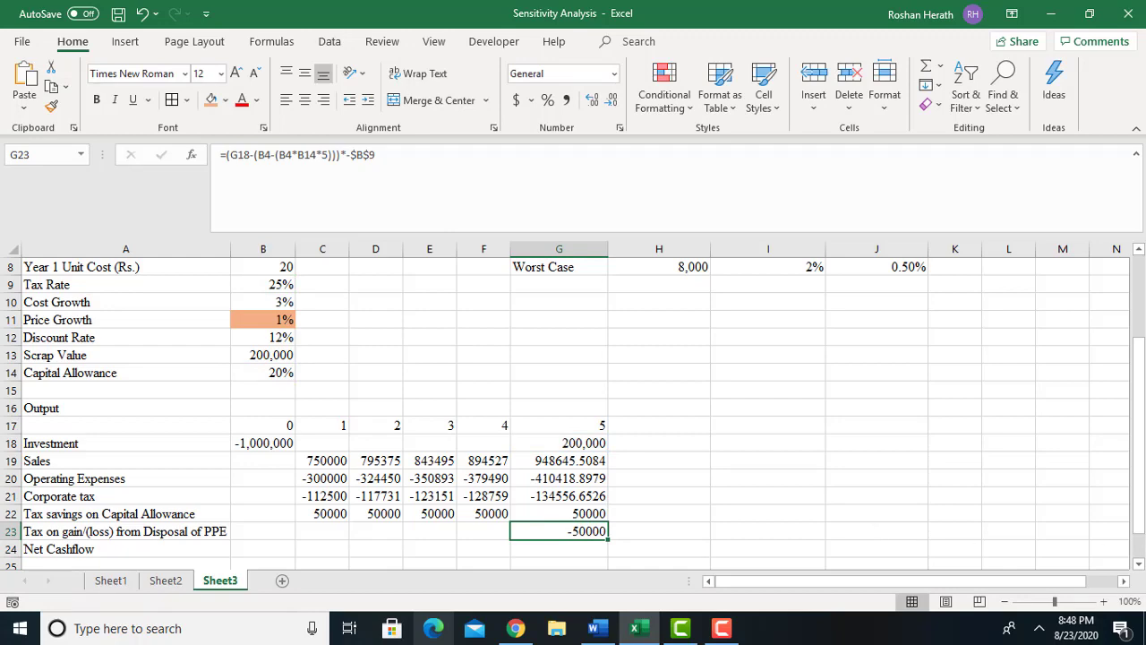
Calculate the year 0 Net Cashflow in B24 with =SUM(B18:B23) and fill it across to year 5 in G24
mouse_move(1141, 507)
left_mouse_down()
mouse_move(1138, 457)
mouse_move(1137, 530)
left_mouse_up()
left_click(263, 511)
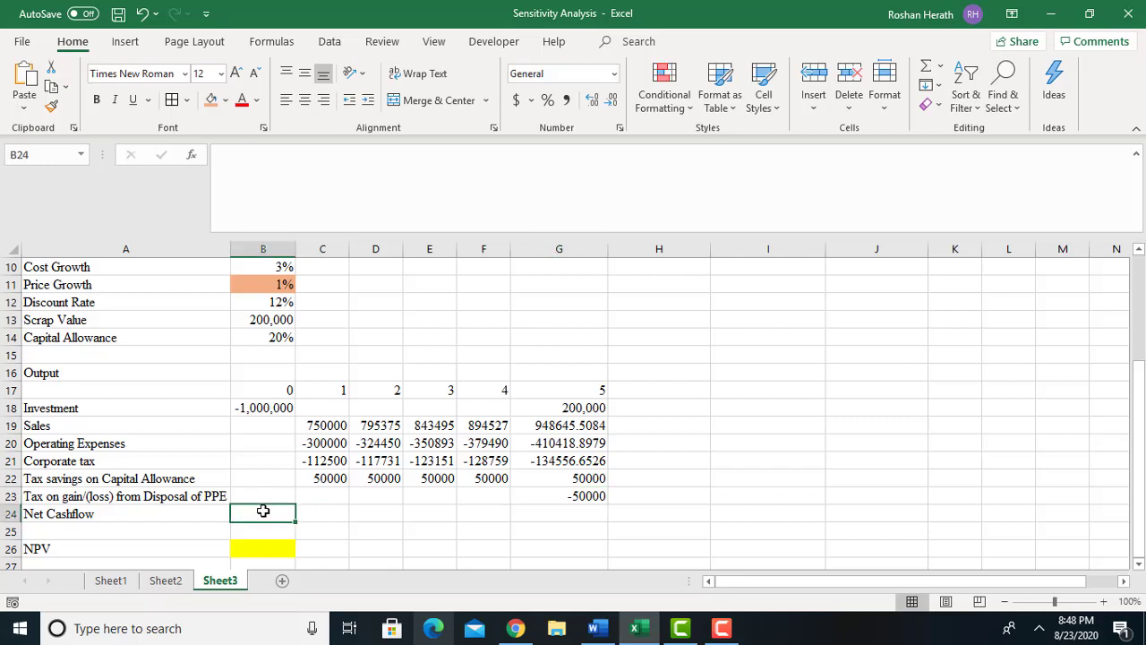
type("=SY")
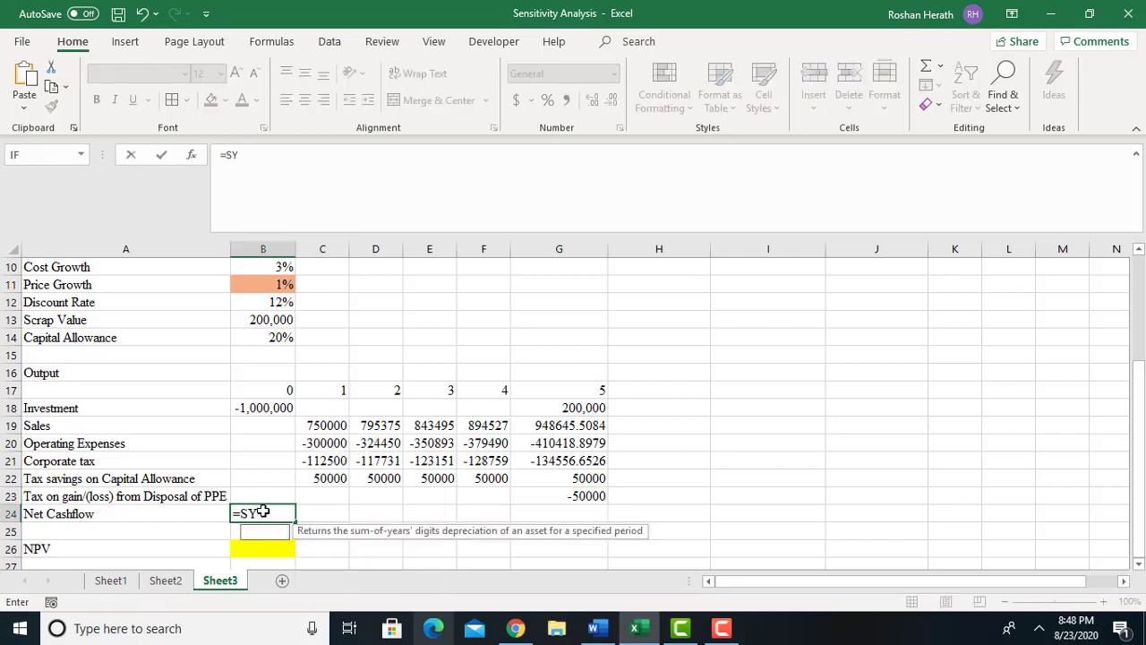
key("BackSpace")
type("UM")
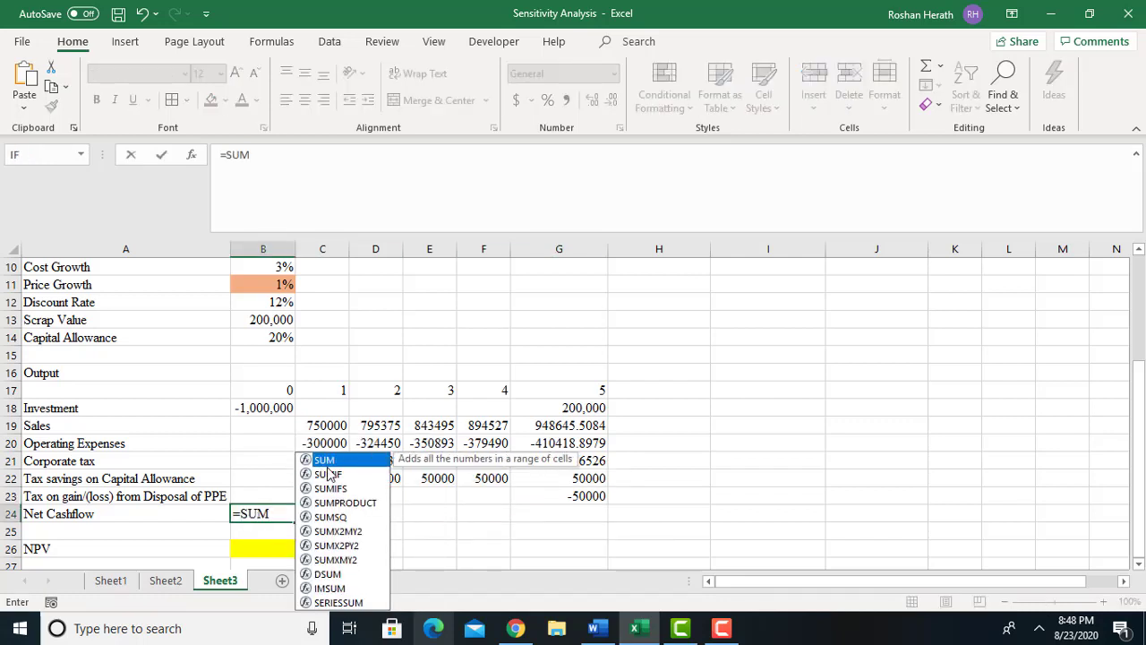
type("(")
left_click_drag(259, 407, 248, 495)
key("Return")
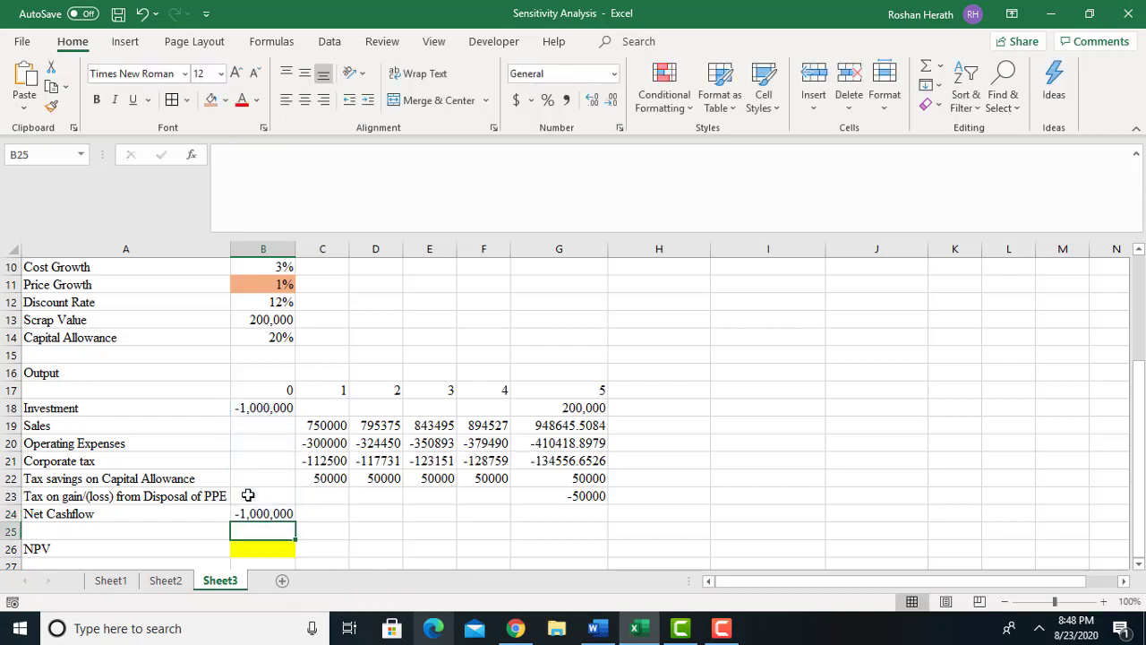
left_click(271, 512)
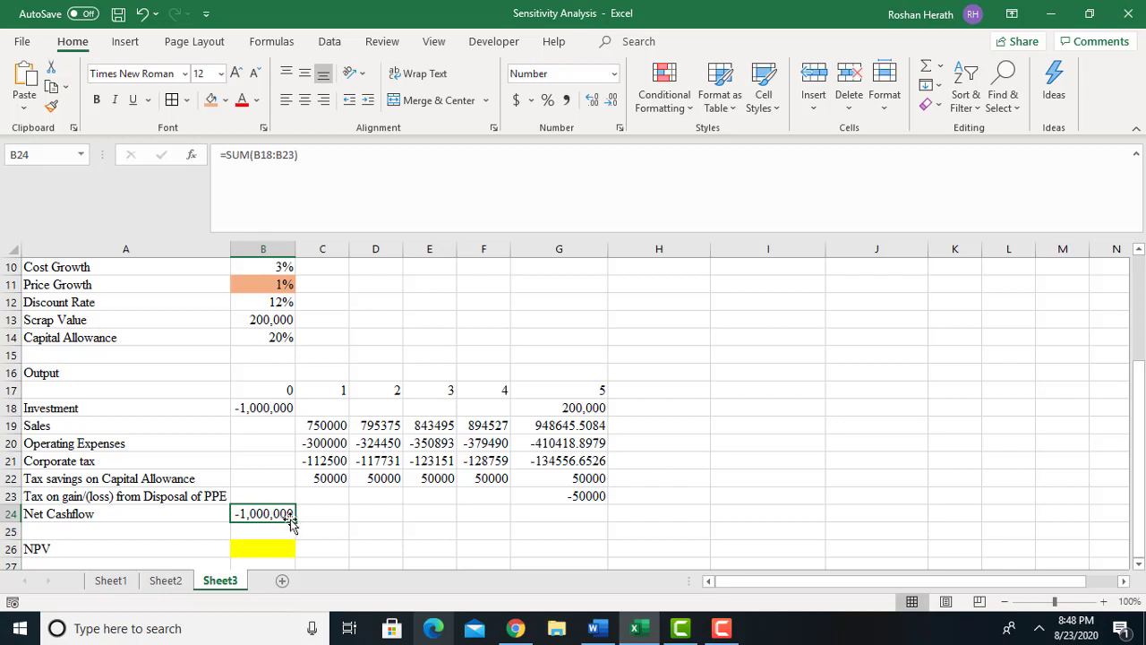
left_click_drag(296, 521, 564, 521)
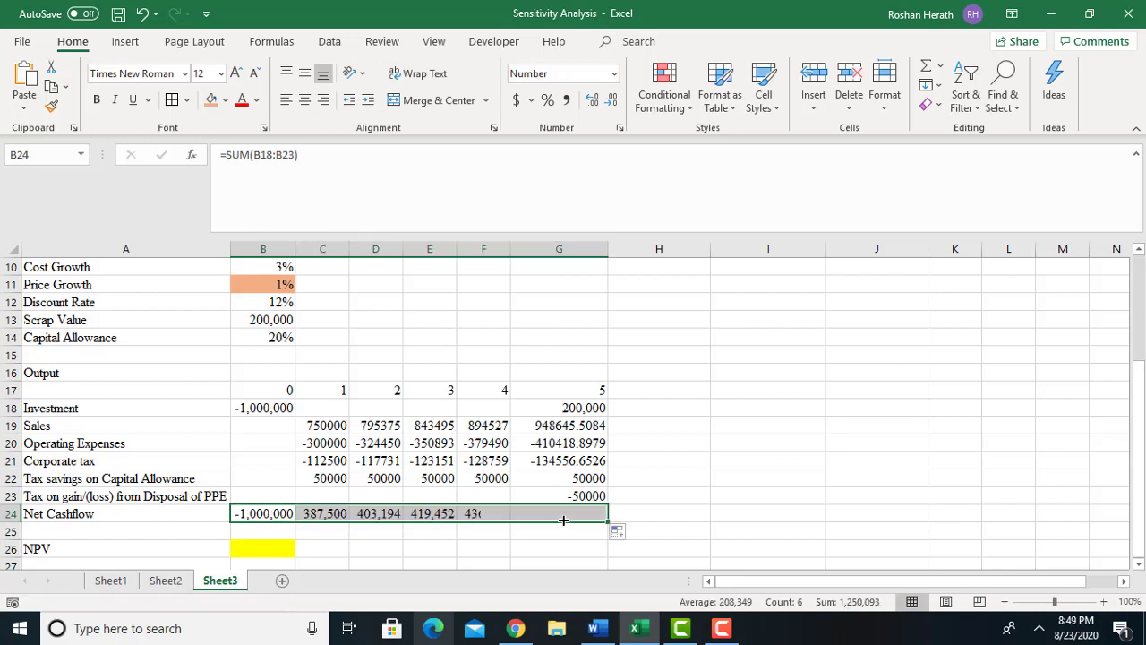
Insert the NPV function in B26 with rate $B$12 and the year 1 to 5 net cash flows C24:G24 as Value1
left_click(263, 547)
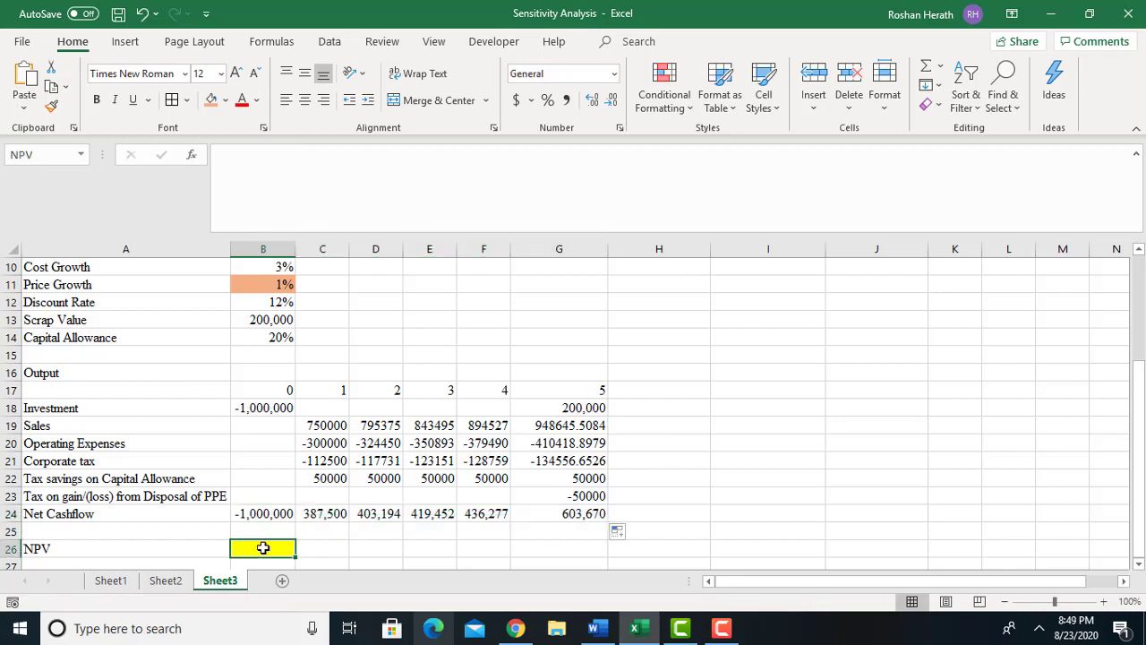
type("=NPV")
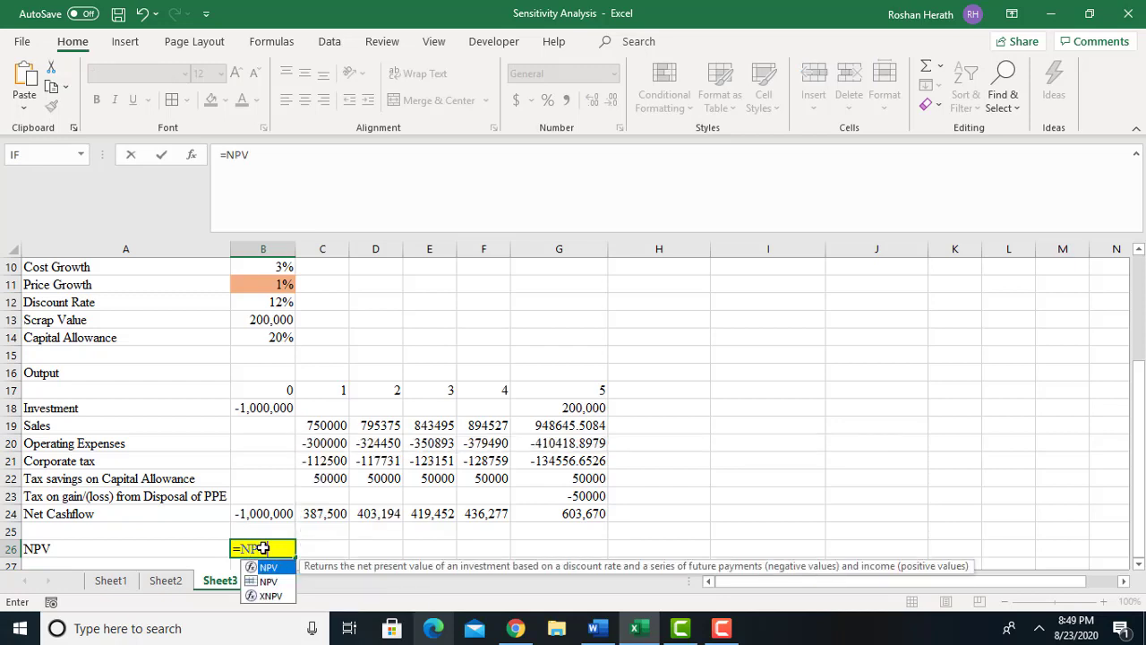
double_click(270, 571)
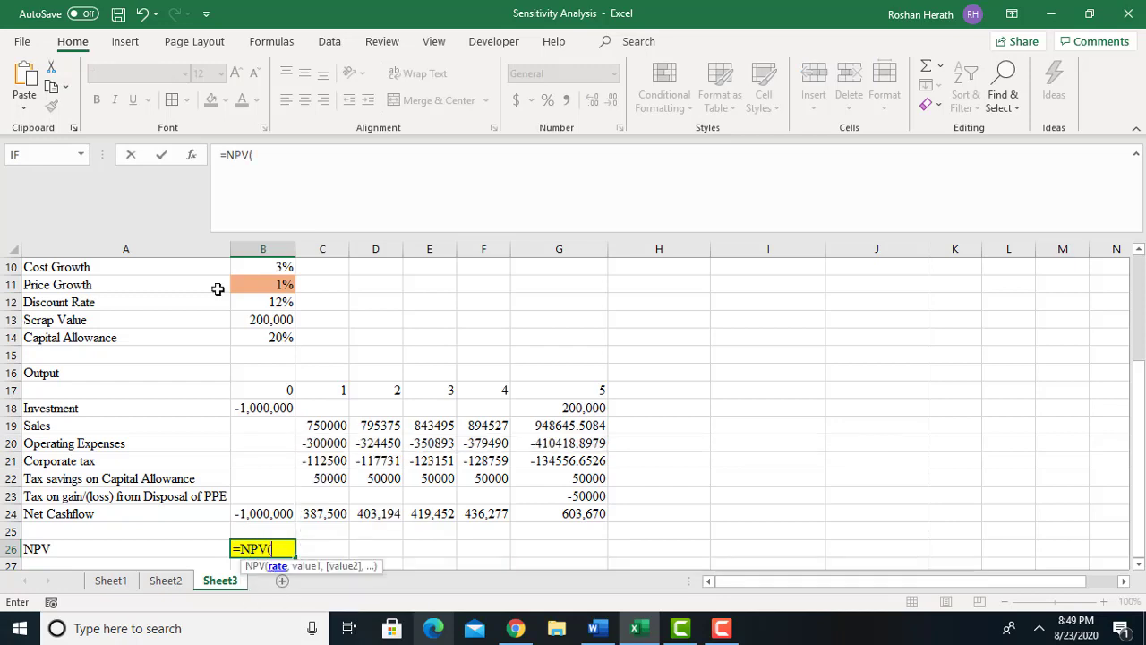
left_click(197, 156)
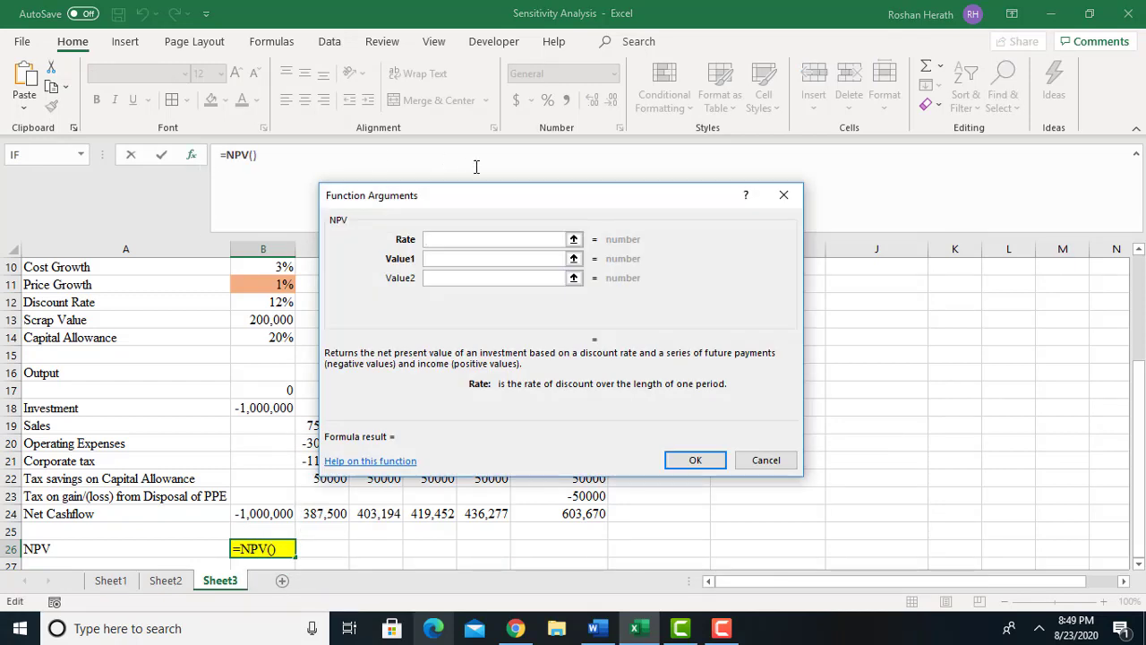
left_click_drag(504, 196, 785, 190)
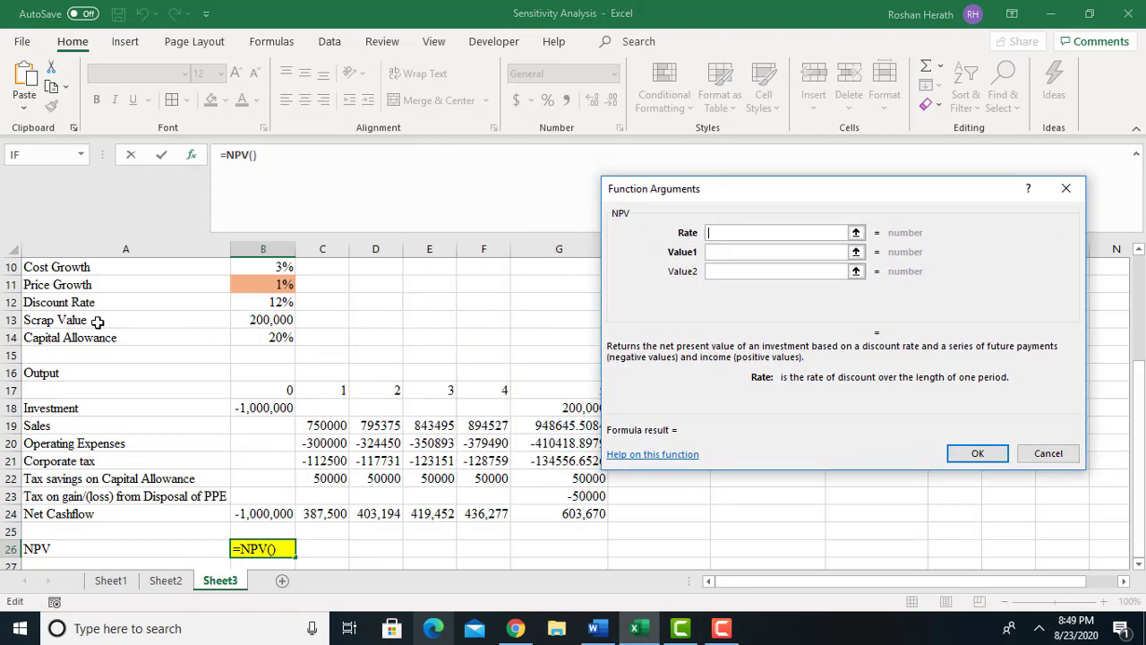
left_click(264, 304)
key("F4")
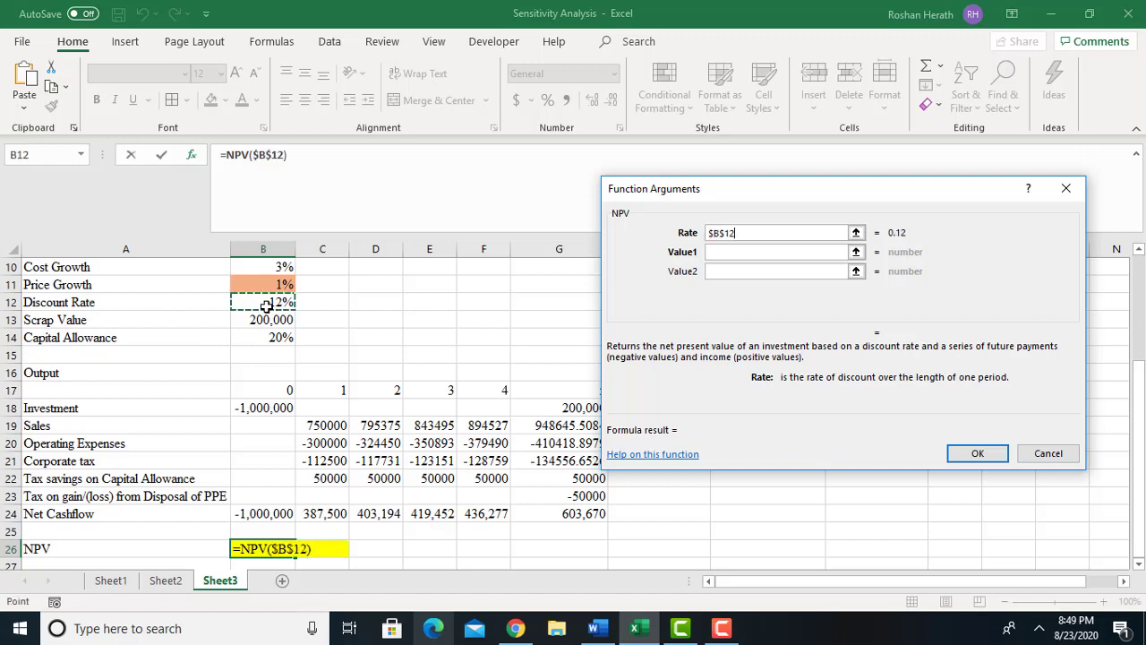
left_click(741, 253)
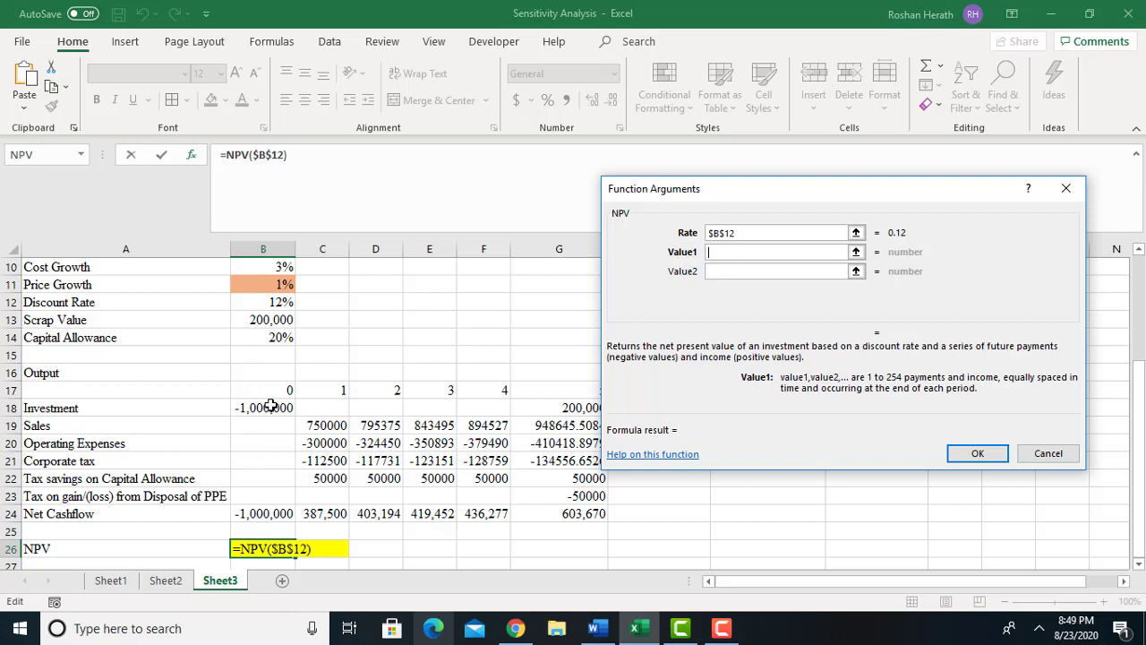
left_click_drag(320, 515, 564, 512)
Add the year 0 cash flow to the NPV formula and accept it as =NPV($B$12,C24:G24)+B24
left_click(353, 160)
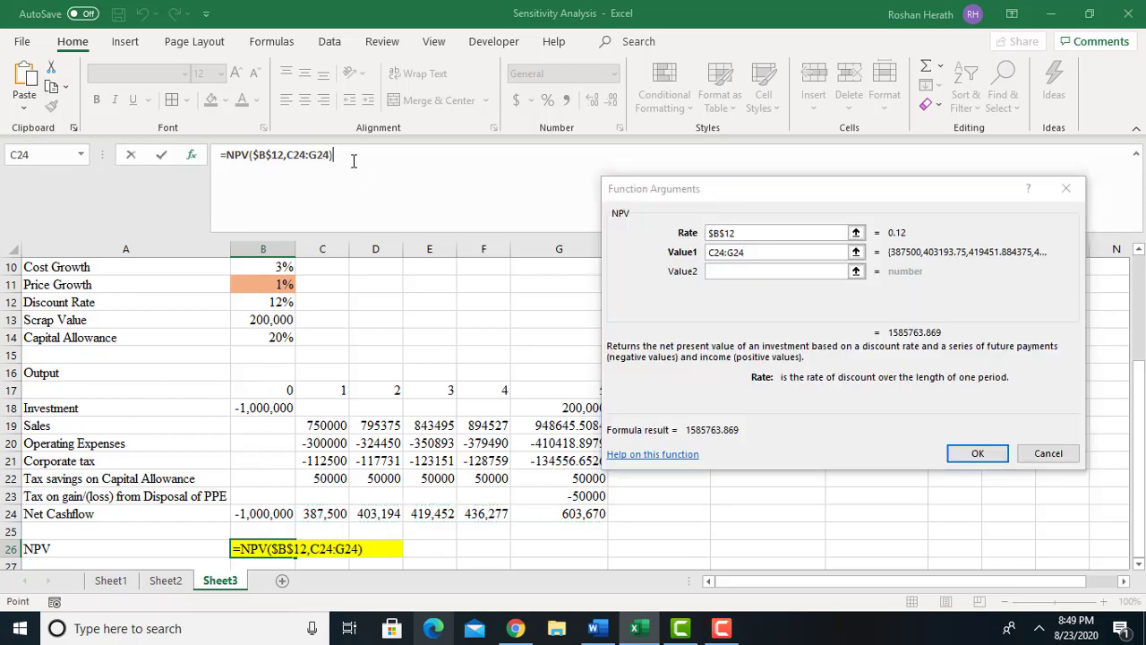
type("+")
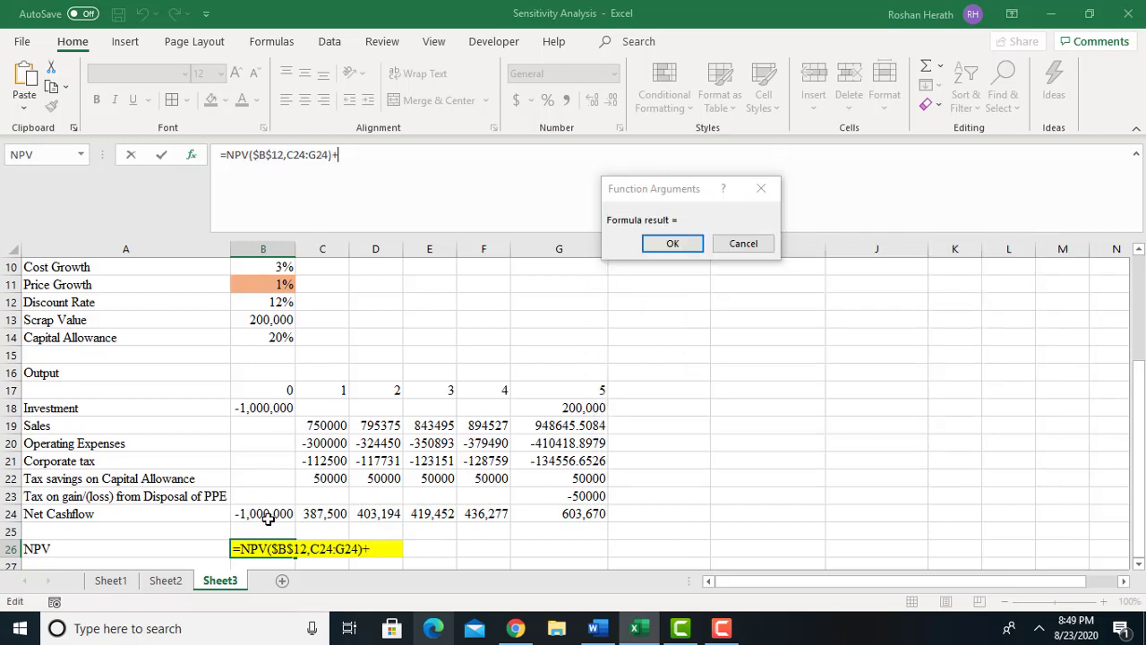
left_click(267, 518)
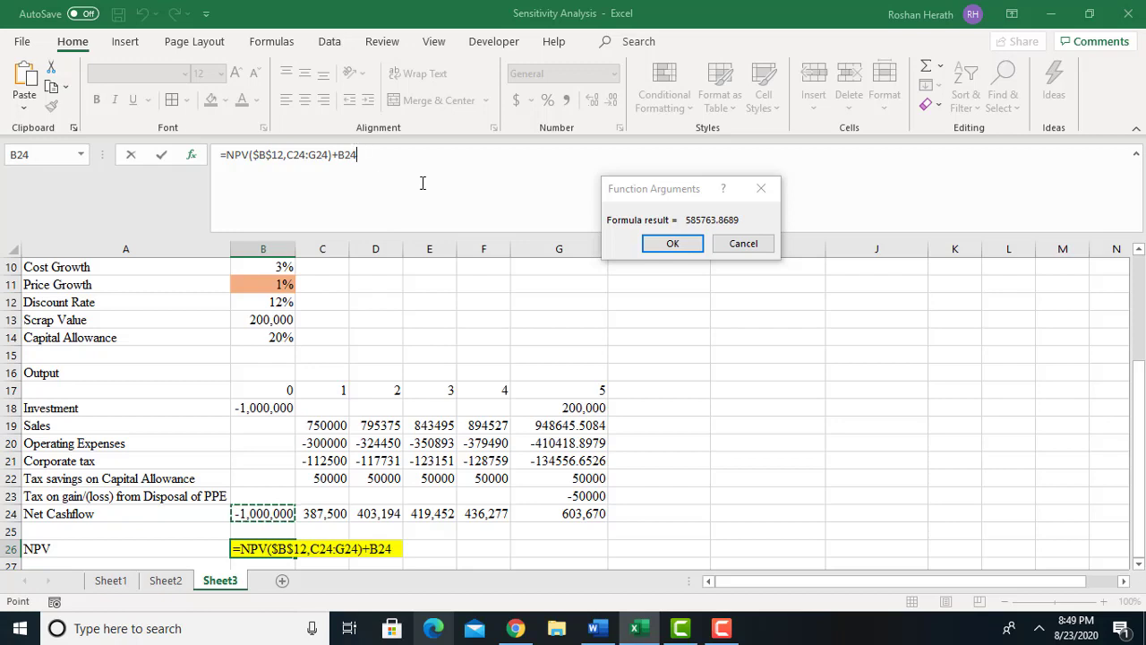
left_click(689, 248)
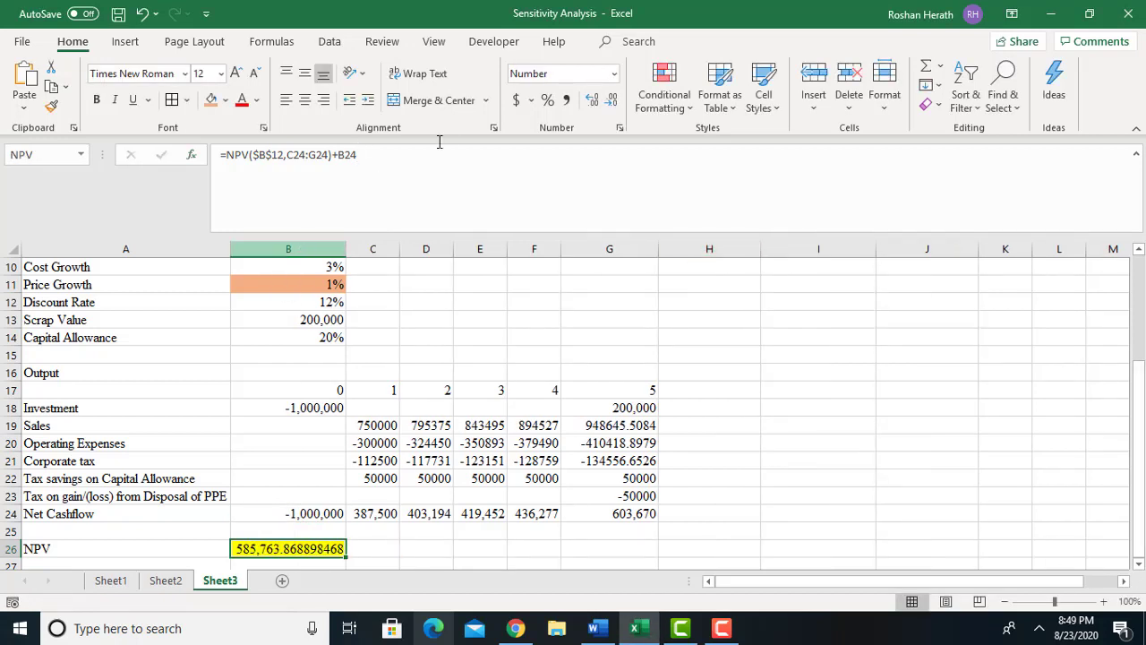
Reduce the NPV result in B26 to two decimal places
left_click(610, 100)
left_click(610, 100)
left_click(610, 100)
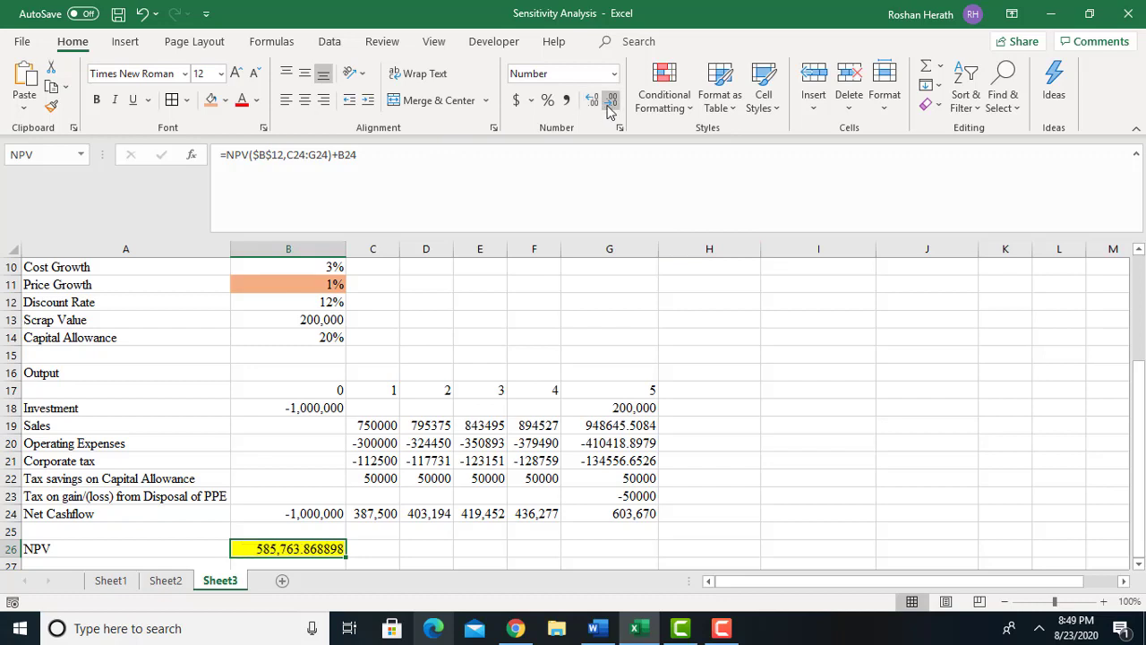
left_click(609, 102)
left_click(609, 102)
left_click(608, 102)
left_click(609, 102)
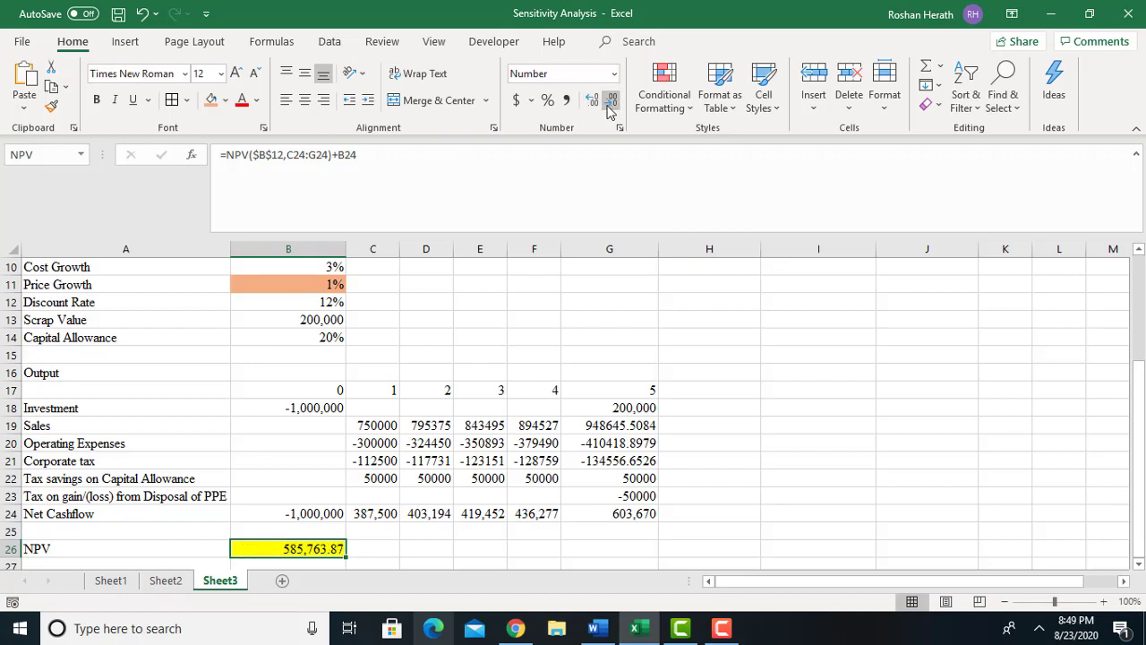
Format the cash flow range B18:G24 in comma style with no decimal places
left_click(274, 409)
left_click_drag(274, 409, 626, 514)
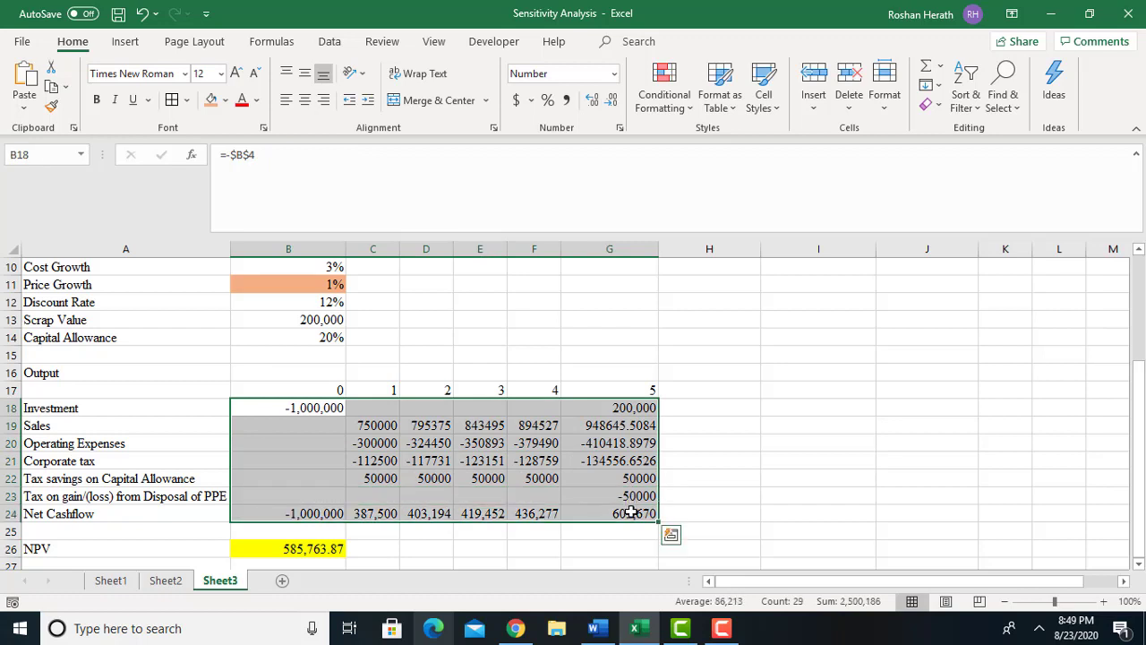
left_click(565, 100)
left_click(610, 102)
left_click(611, 102)
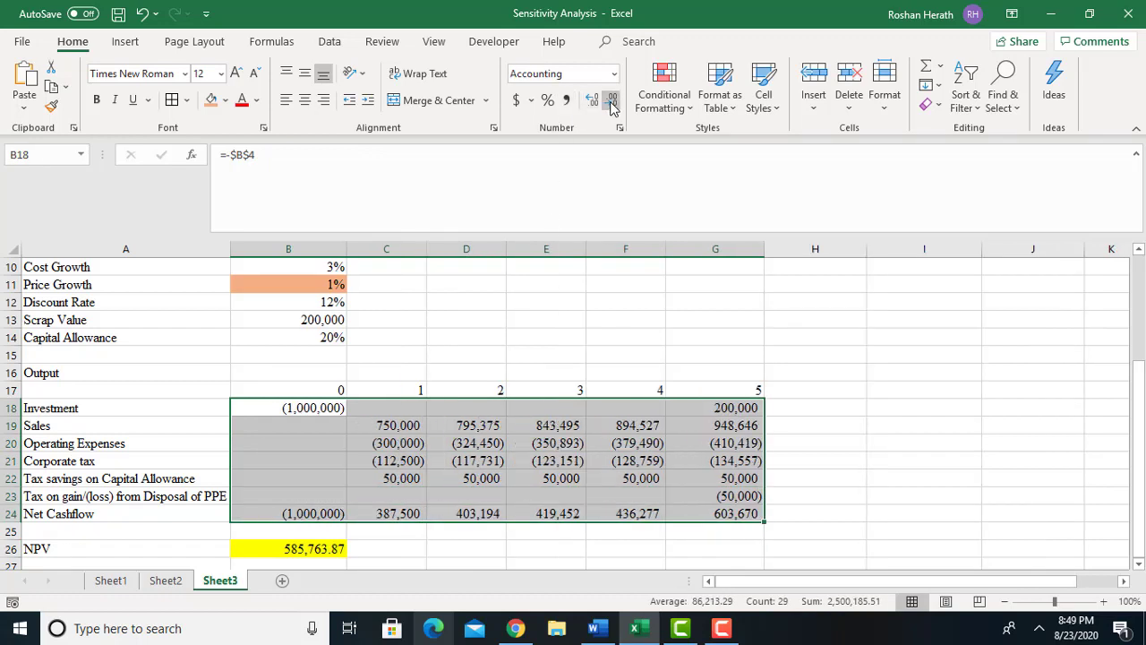
Apply all borders to the output table A17:G26
left_click(887, 400)
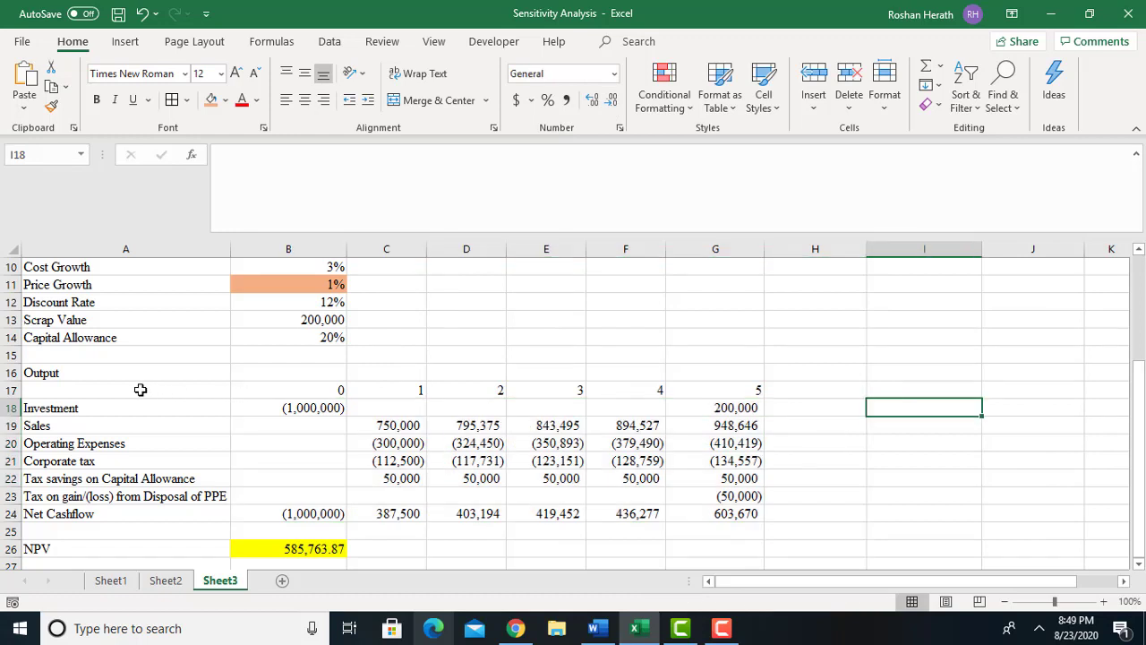
left_click_drag(140, 390, 724, 546)
left_click(172, 100)
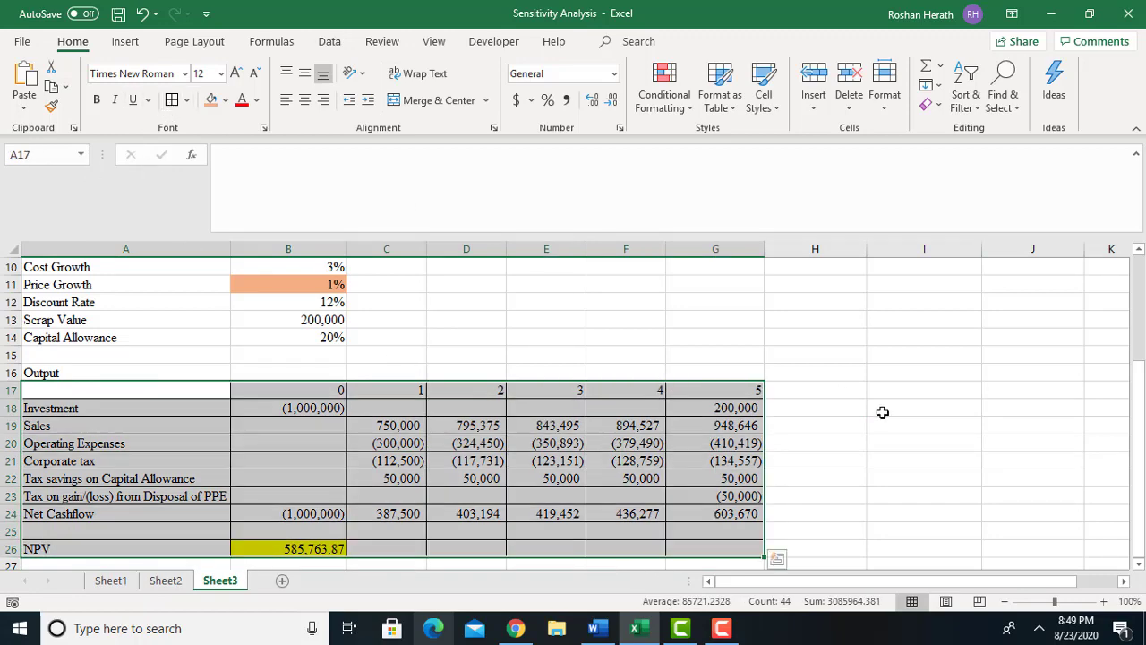
left_click(882, 412)
Start a new scenario in Scenario Manager and name it Best Case
left_click_drag(1140, 414, 1050, 585)
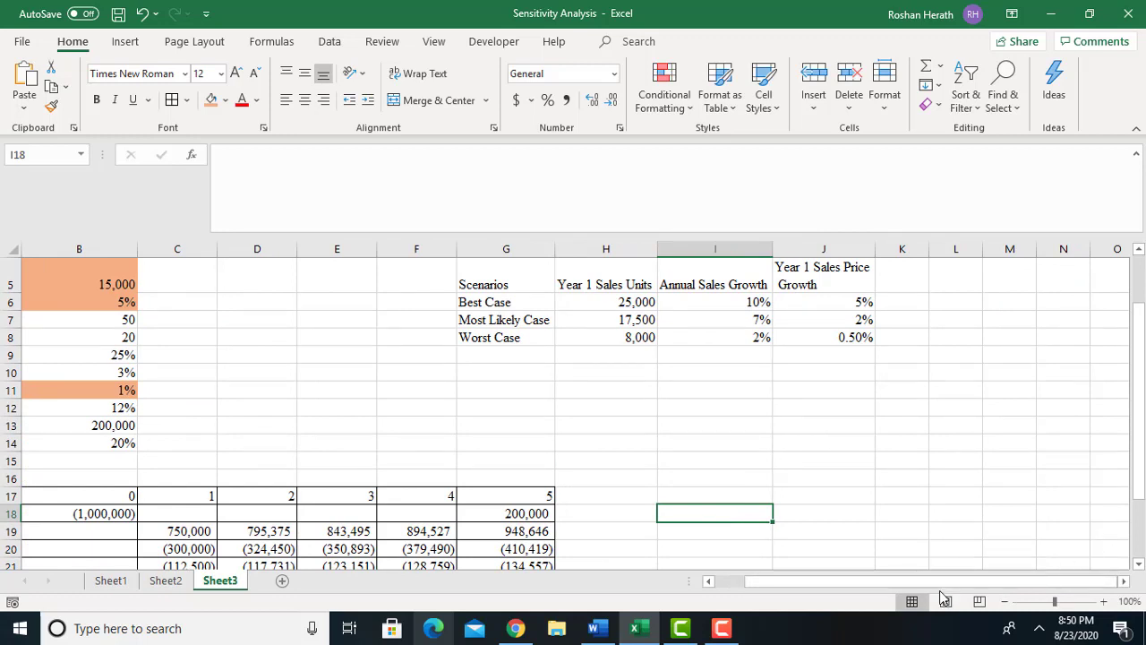
mouse_move(927, 584)
left_mouse_down()
mouse_move(817, 586)
mouse_move(928, 586)
left_mouse_up()
left_click(329, 42)
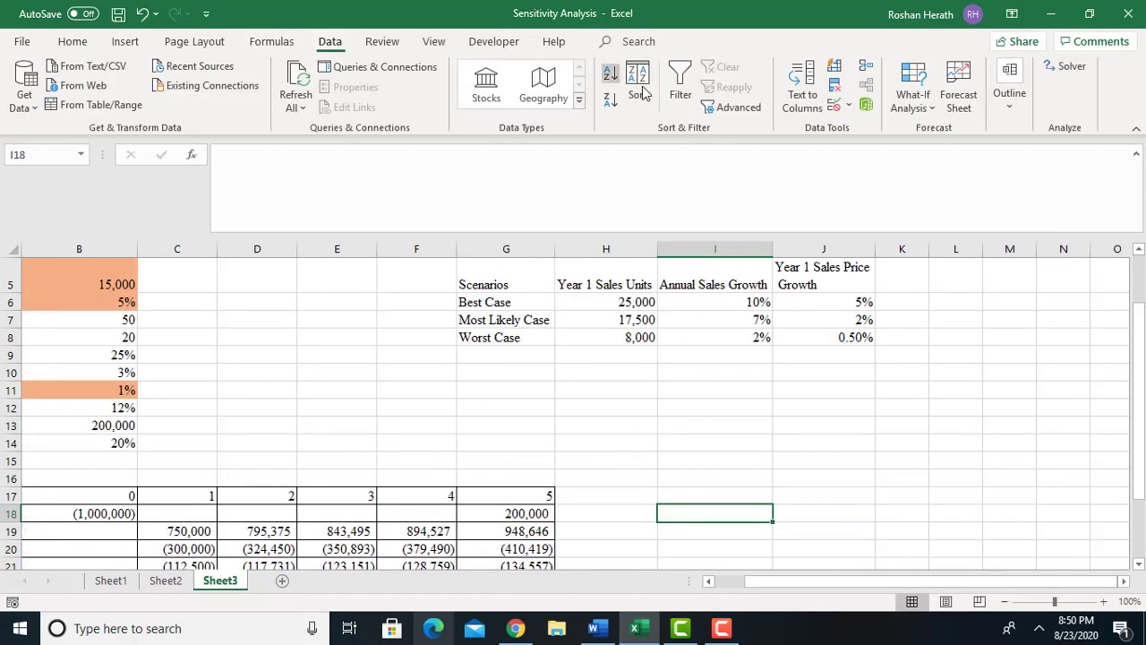
left_click(910, 115)
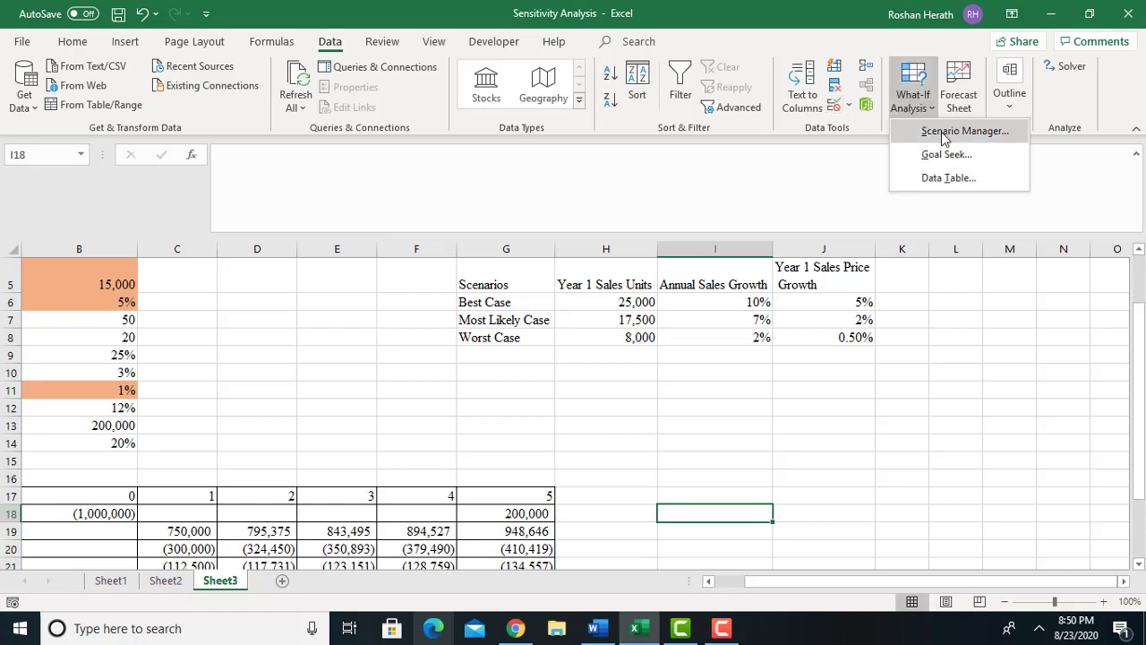
left_click(941, 131)
left_click(806, 122)
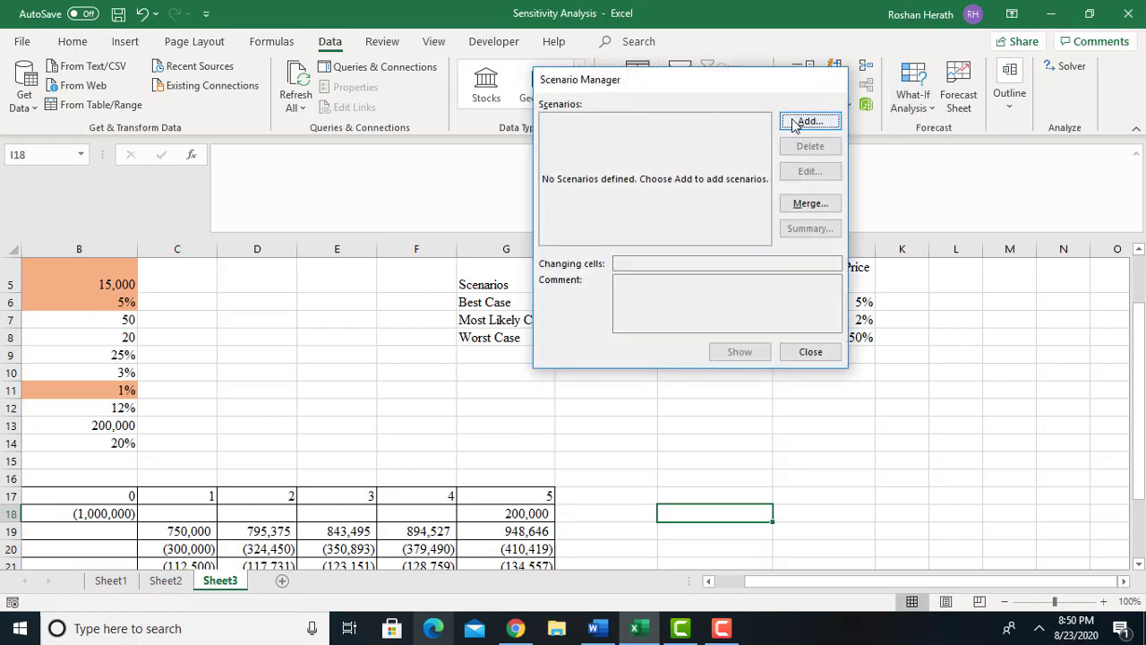
left_click_drag(705, 104, 464, 97)
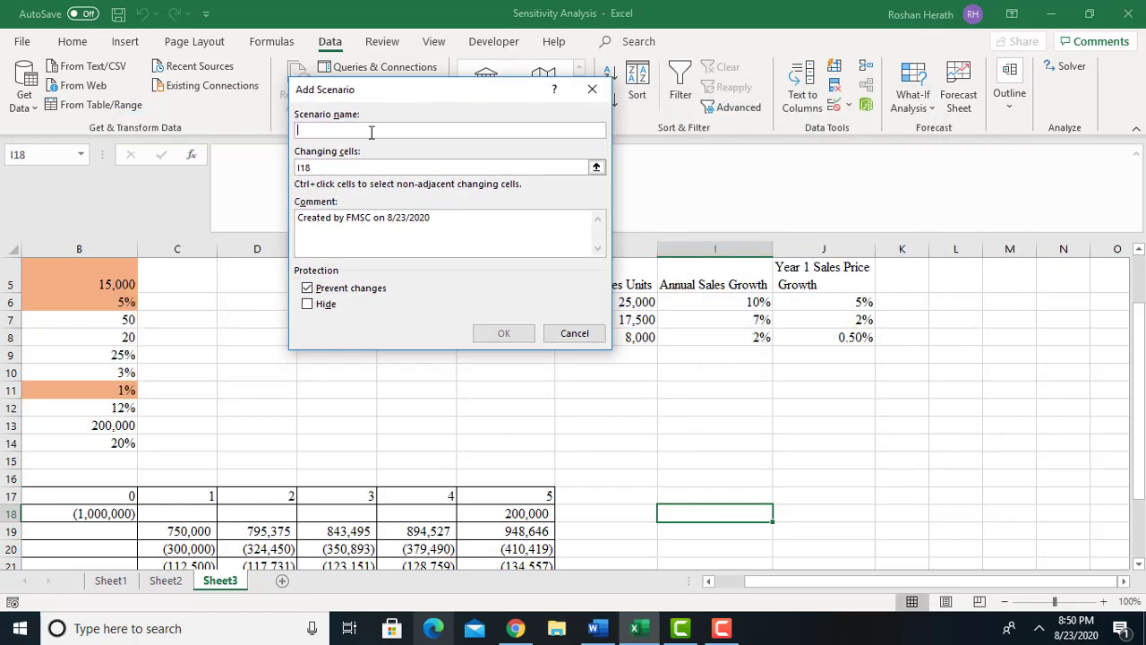
type("bEST")
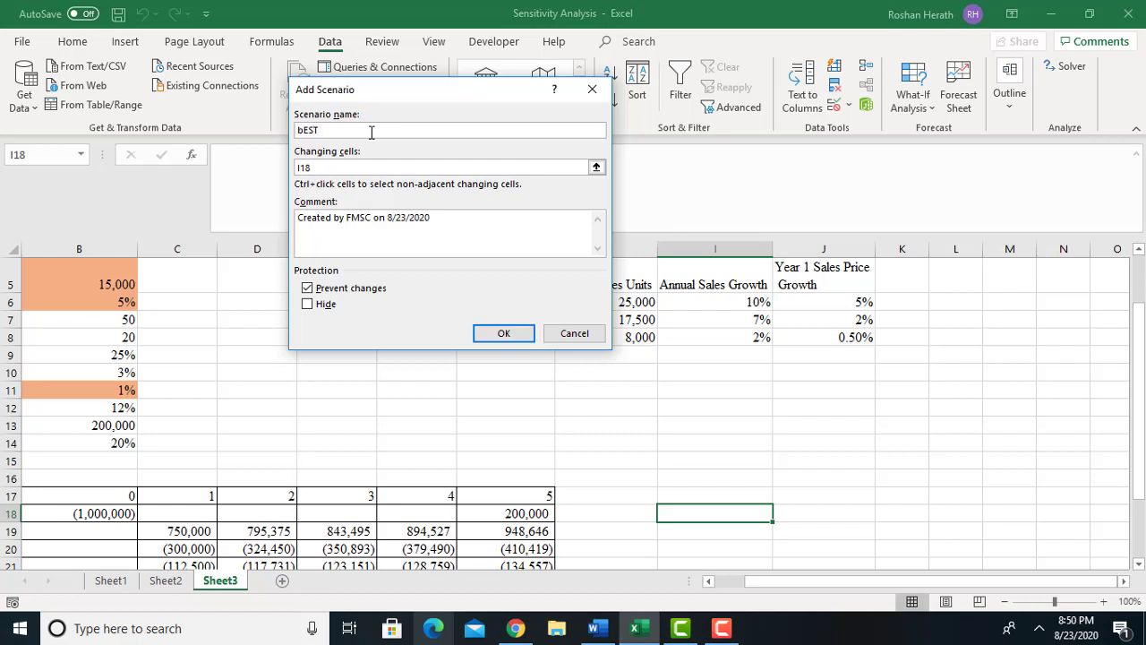
key("BackSpace")
key("BackSpace")
type("B")
Set the Best Case scenario's changing cells to $B$5,$B$6,$B$11 and accept the definition
left_click_drag(412, 95, 790, 142)
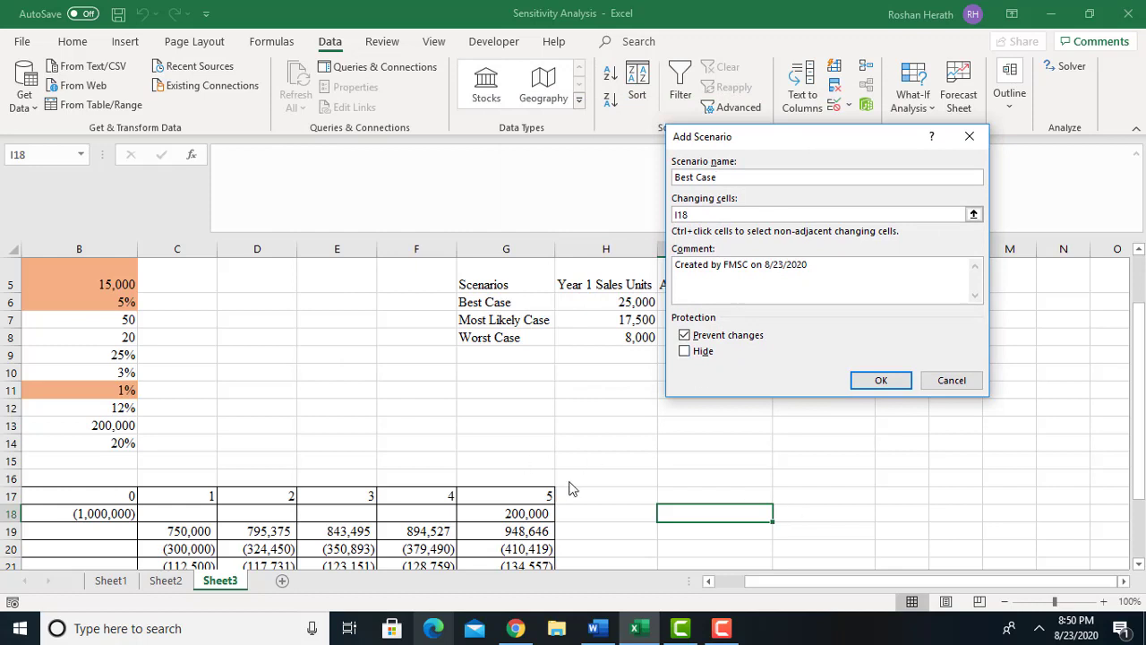
left_click(694, 215)
key("BackSpace")
key("BackSpace")
key("BackSpace")
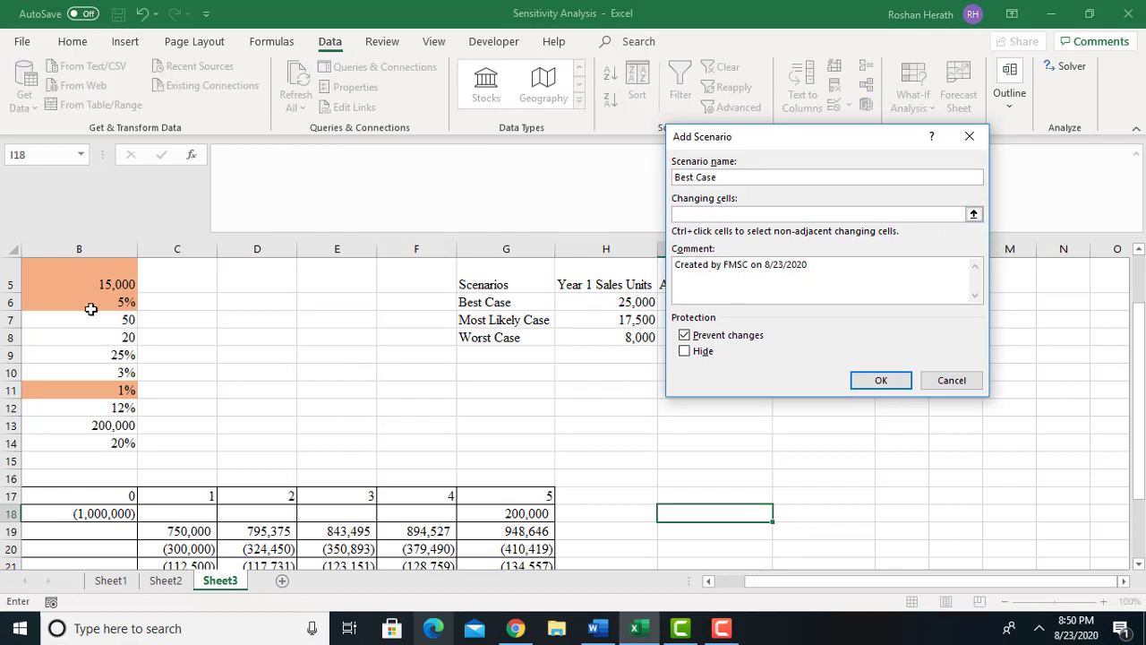
left_click(98, 284)
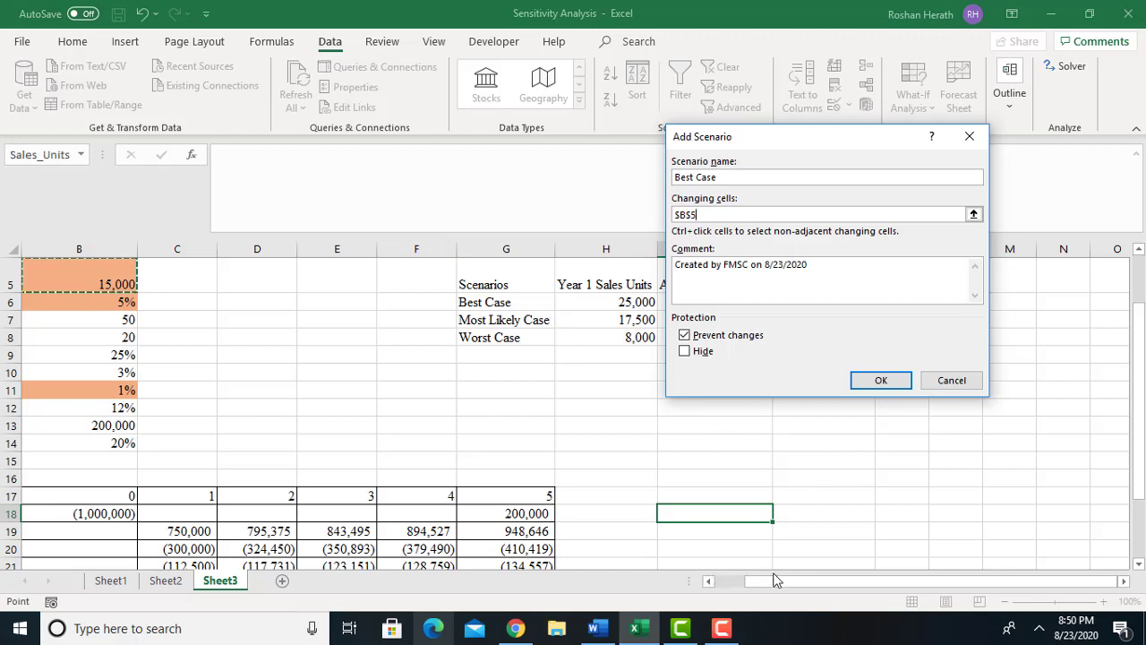
left_click_drag(764, 584, 726, 584)
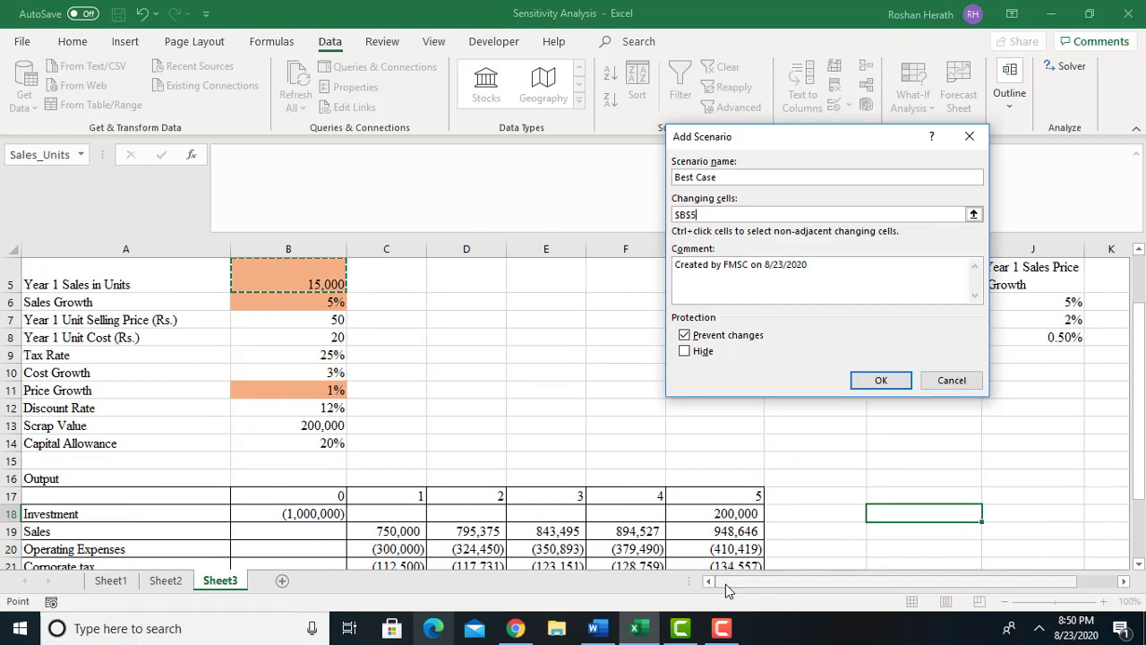
type(",")
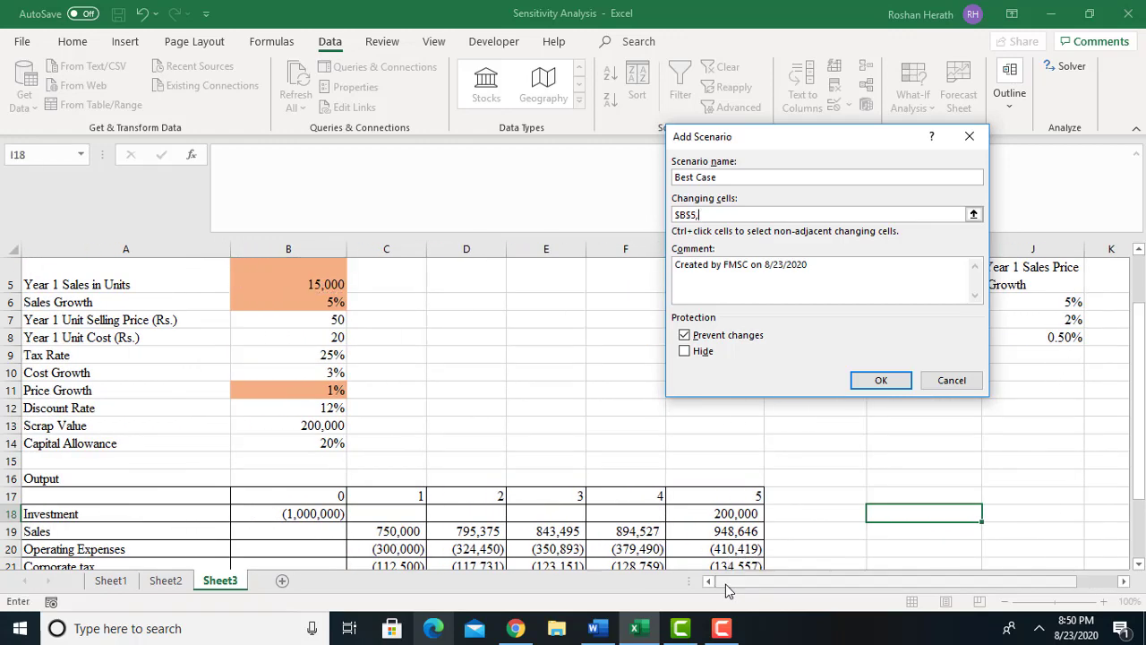
left_click(324, 305)
type(",")
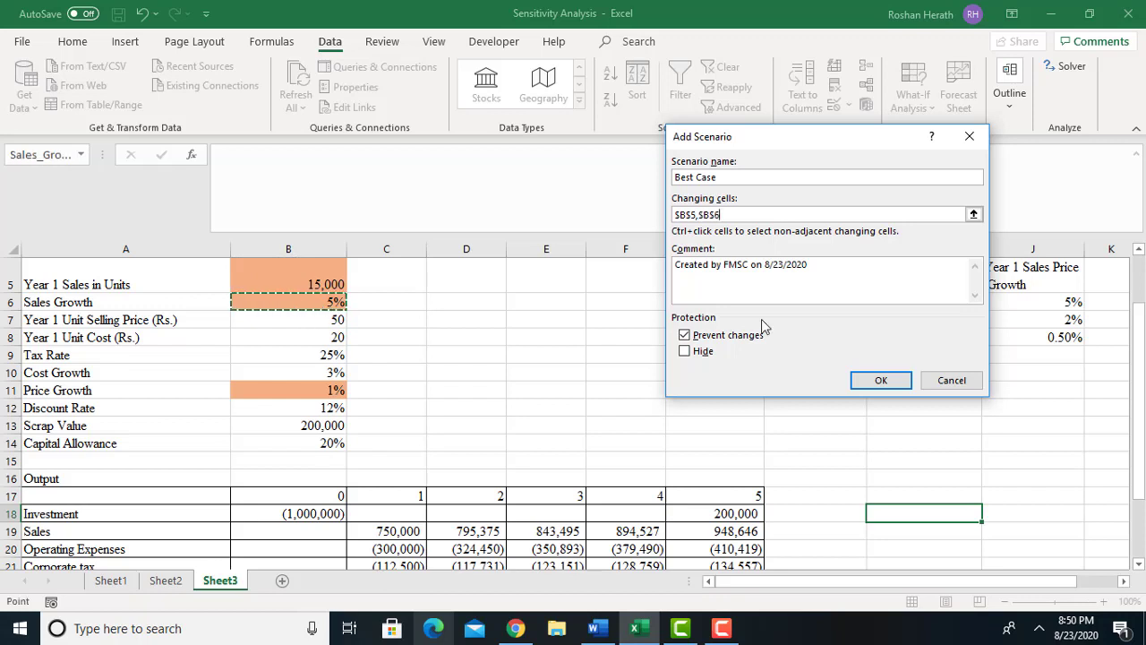
left_click(310, 385)
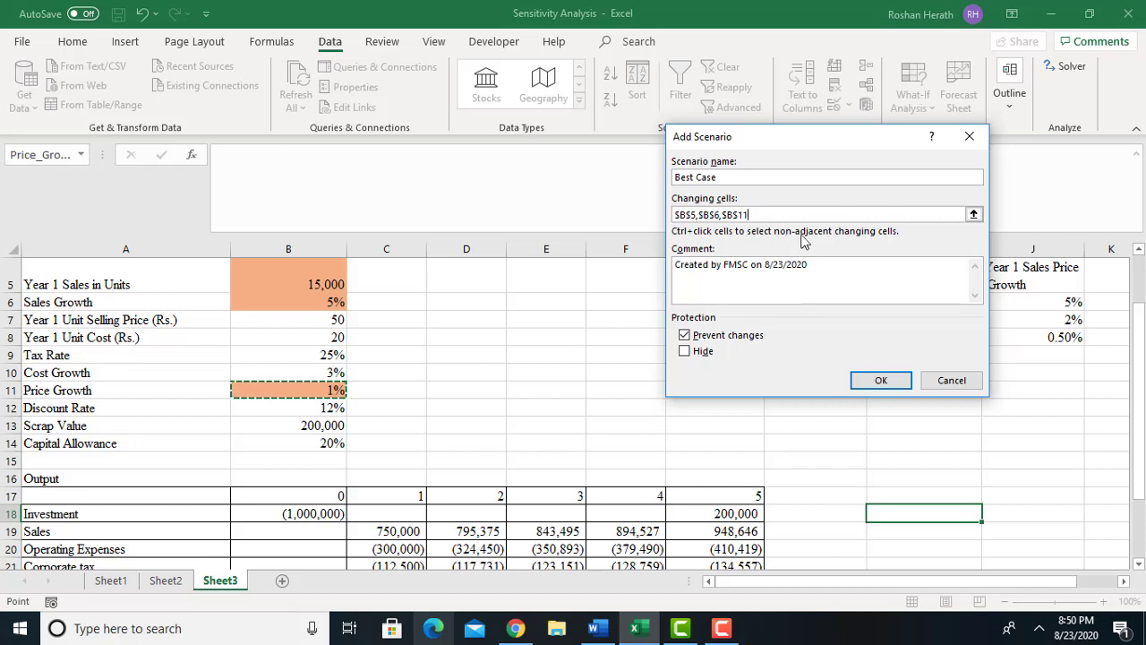
left_click(876, 378)
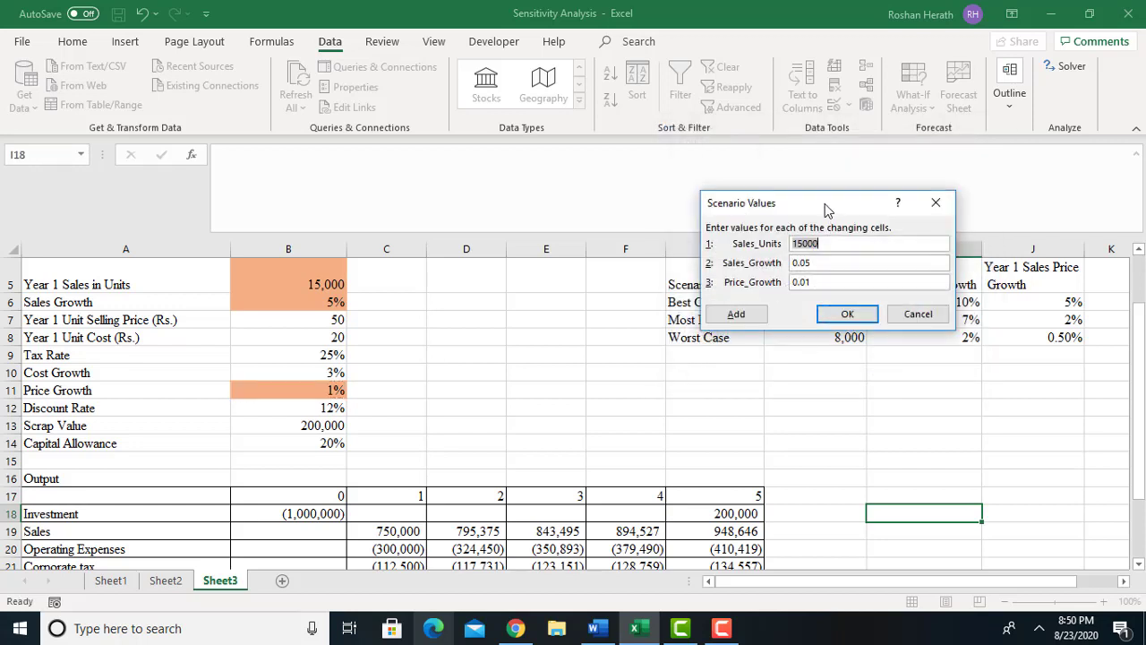
Set the Best Case values to Sales_Units 25000, Sales_Growth 0.1 and Price_Growth 0.05, and save the scenario
left_click_drag(824, 204, 573, 99)
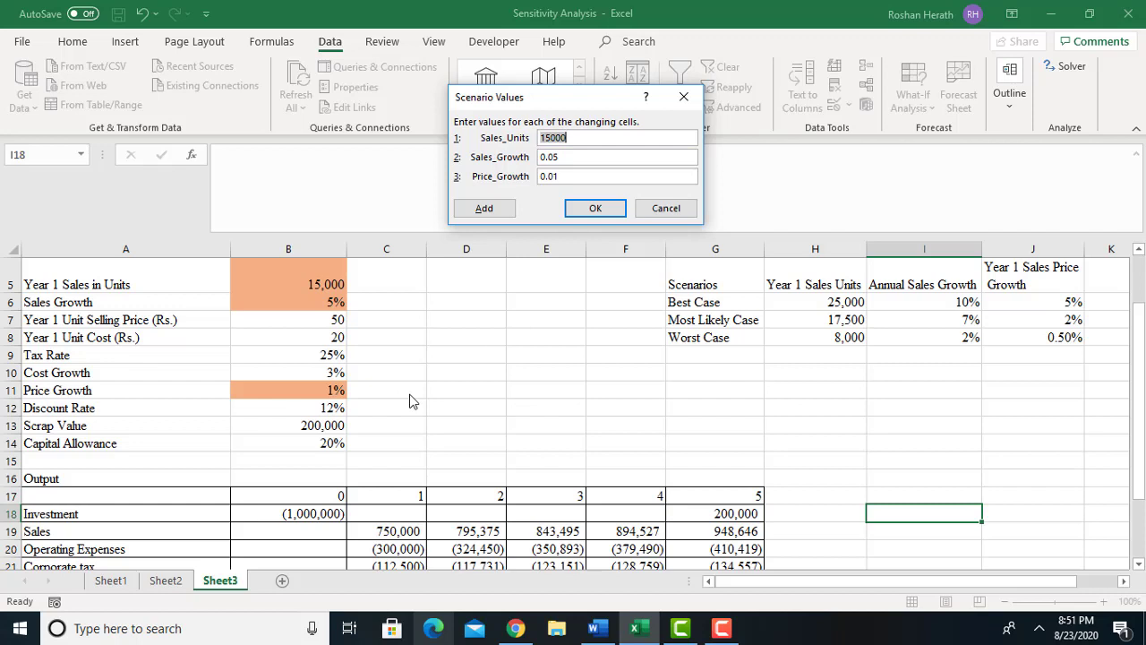
type("2")
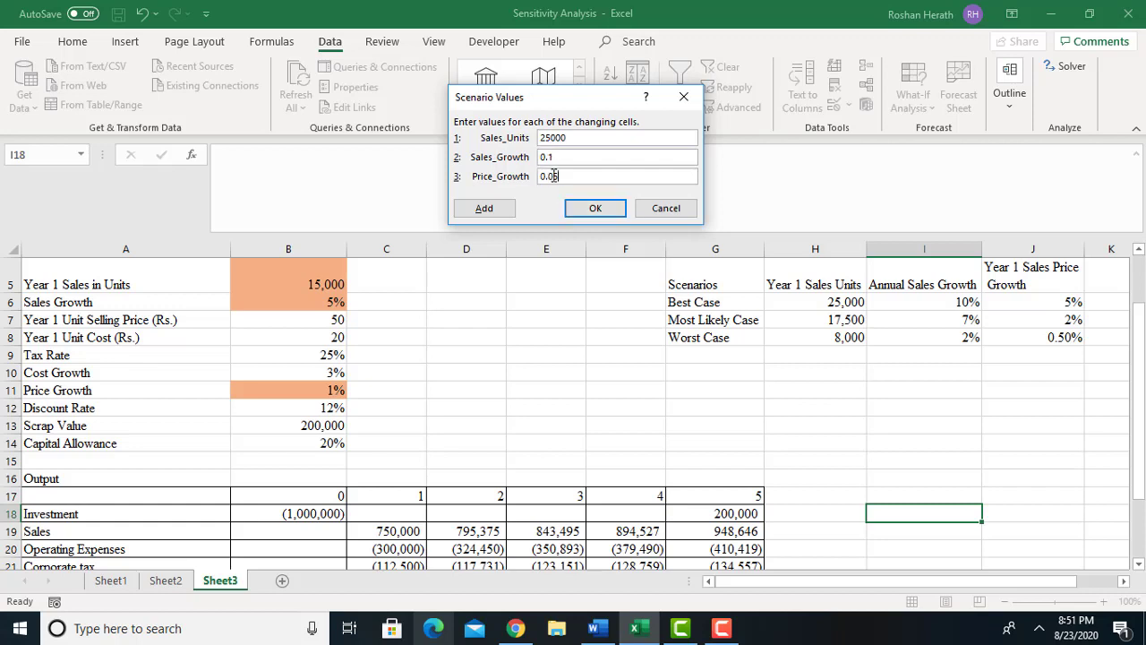
left_click(593, 209)
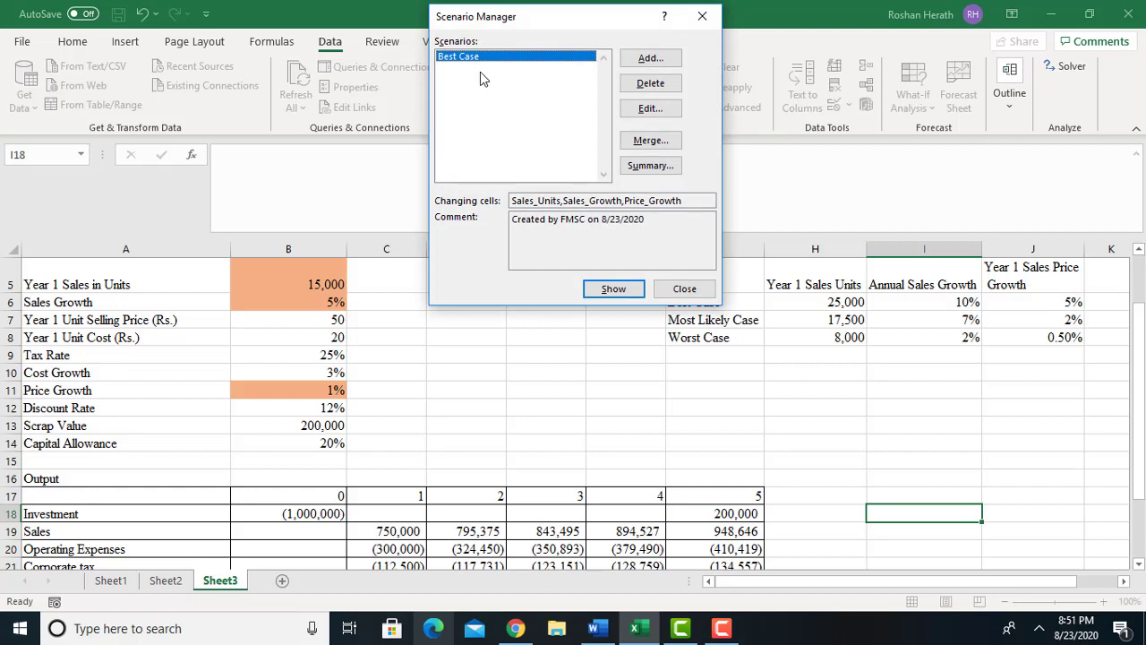
Add a scenario named Most Likely with changing cells $B$5,$B$6,$B$11 and Sales_Units of 17500
left_click(638, 61)
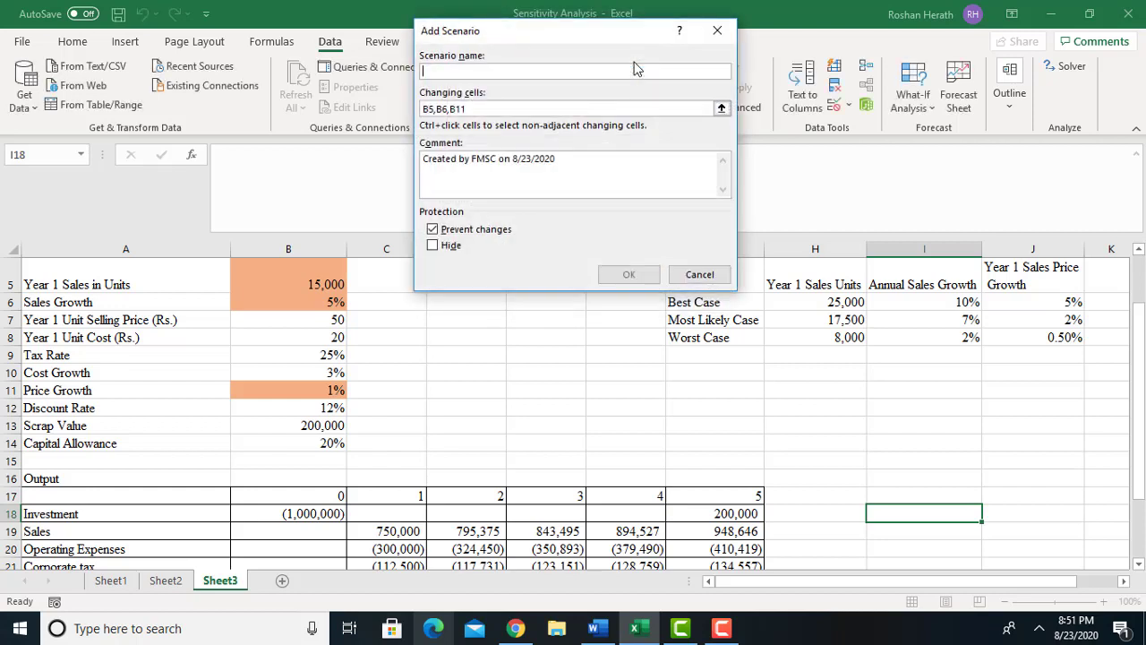
type("Most Likely")
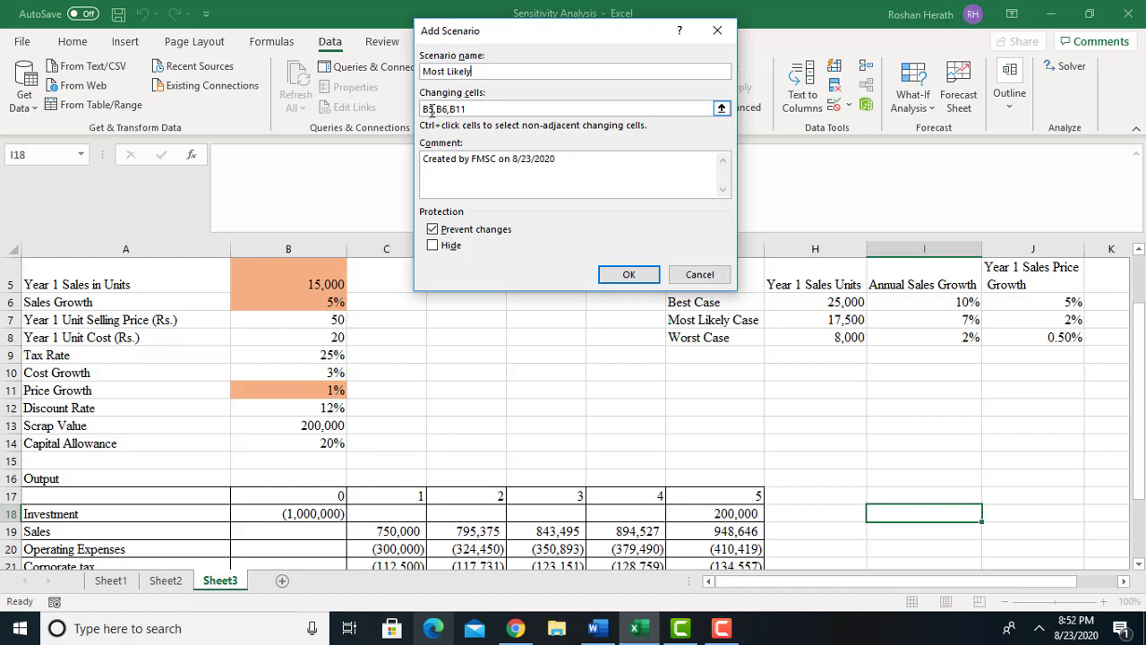
left_click(430, 108)
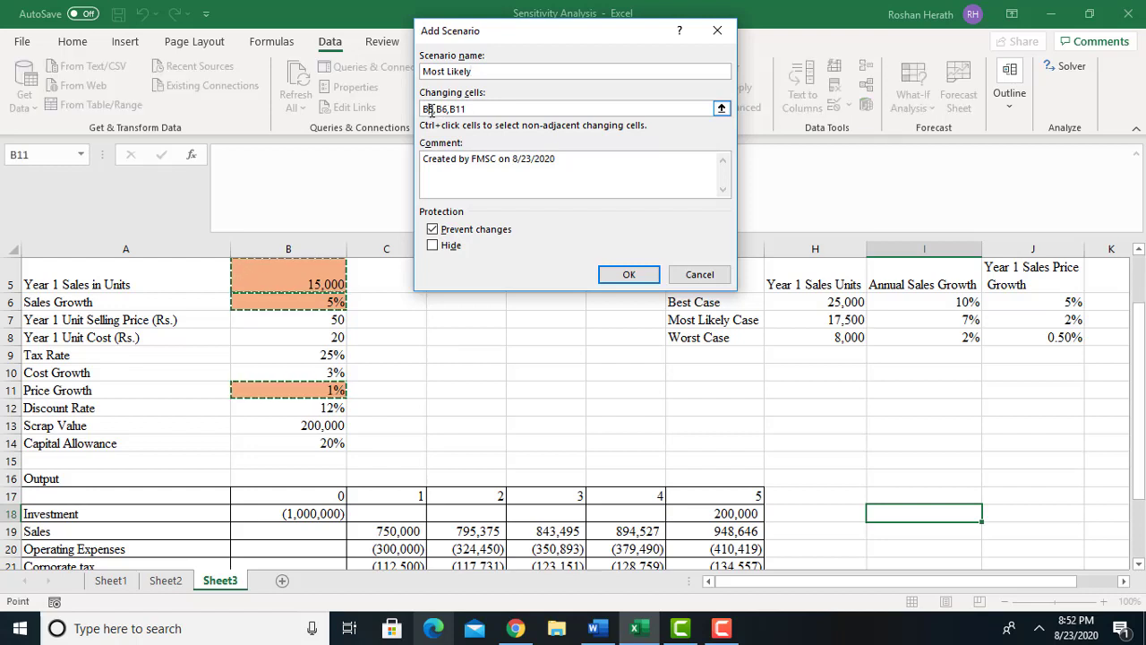
key("ctrl+v")
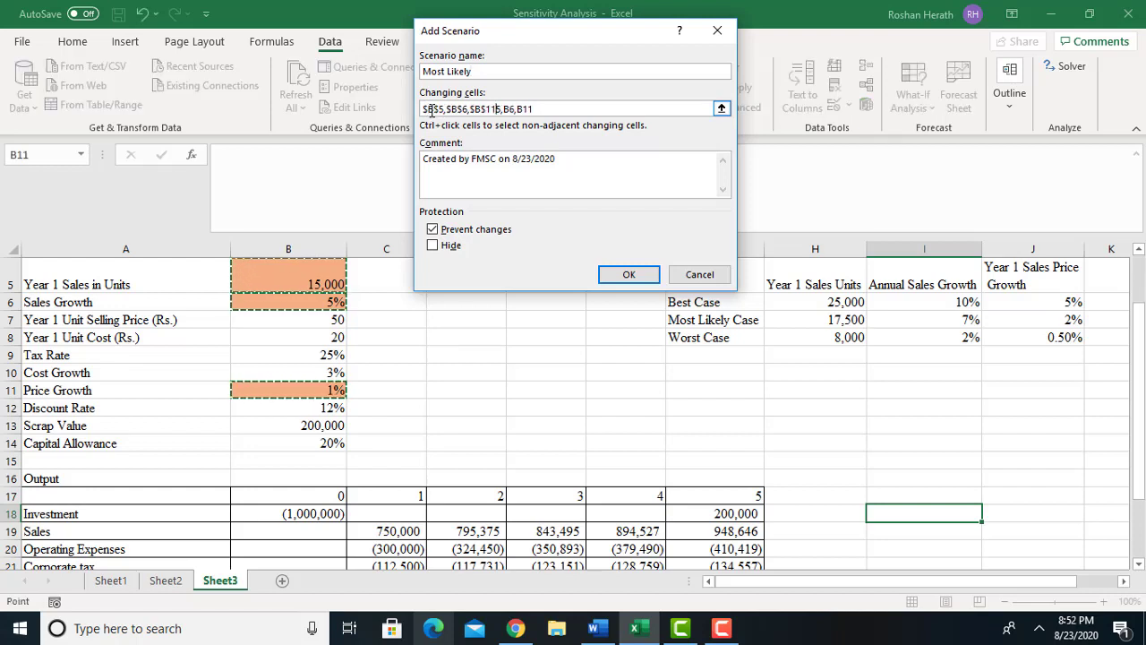
left_click(532, 110)
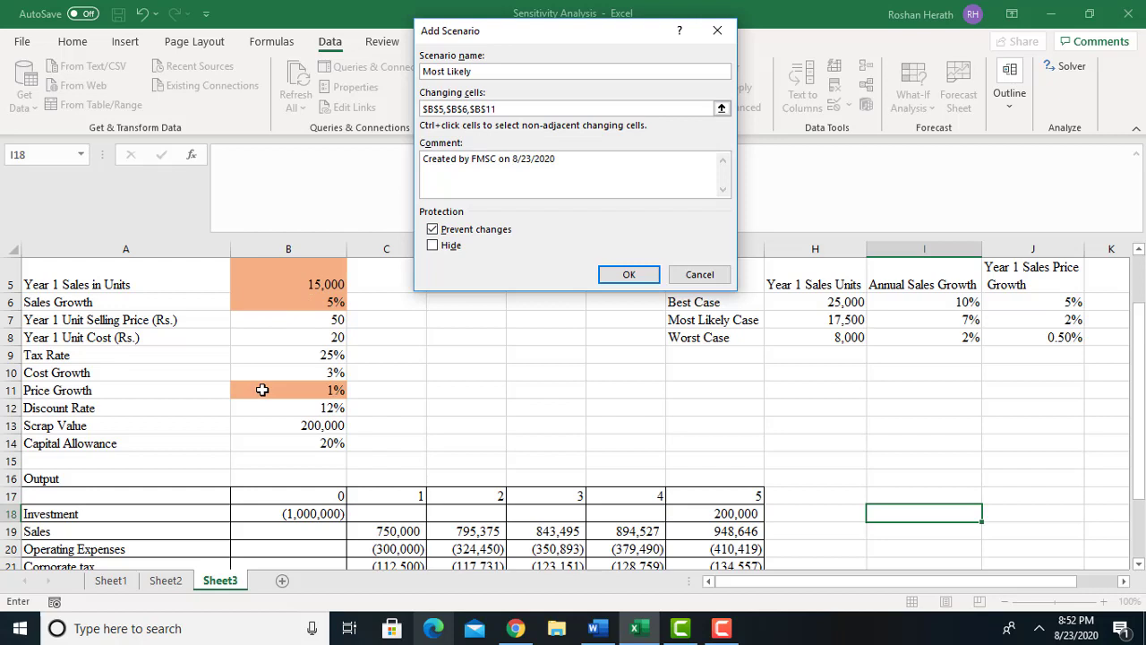
left_click(628, 275)
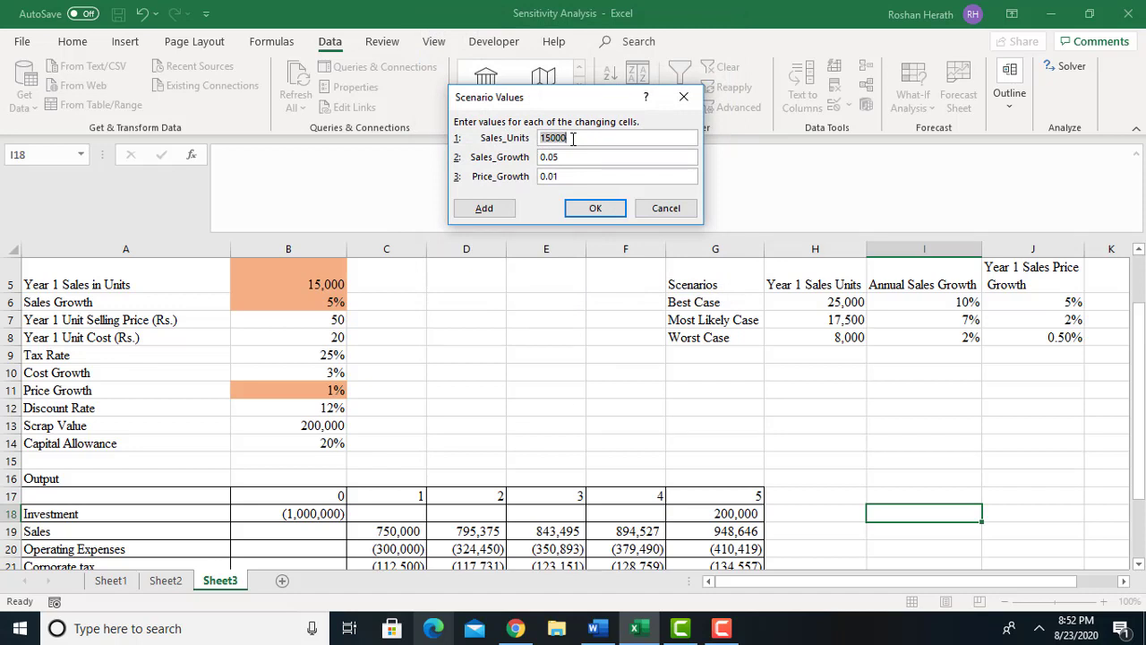
type("17500")
left_click(592, 211)
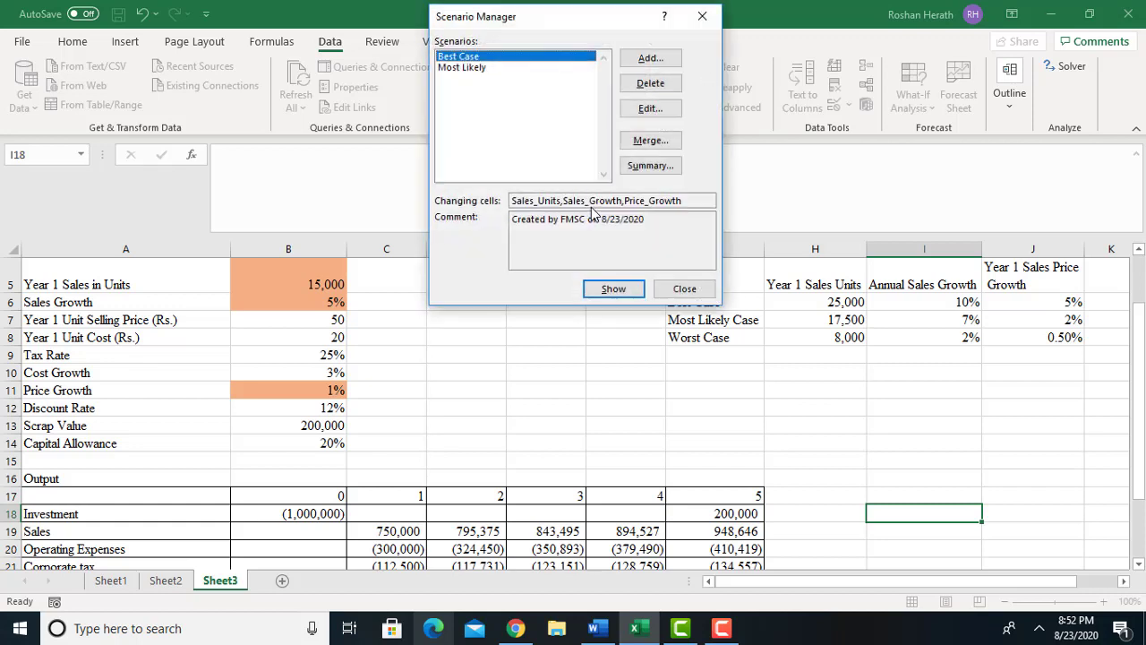
Add a scenario named Worst case with changing cells $B$5,$B$6,$B$11
left_click(644, 70)
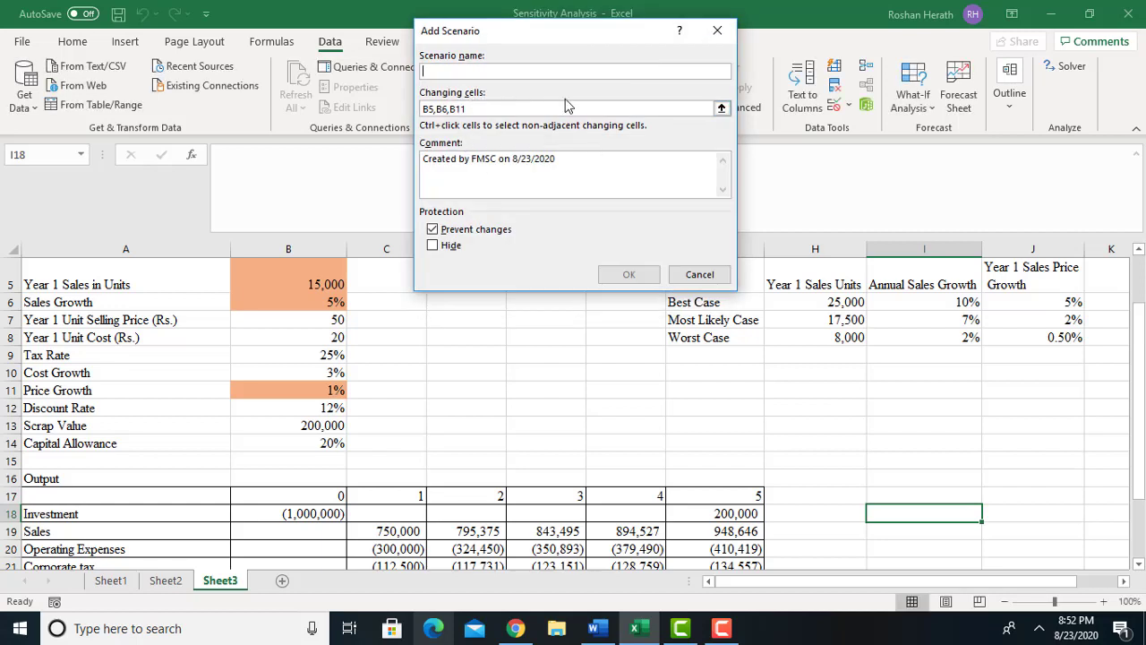
type("Worst case")
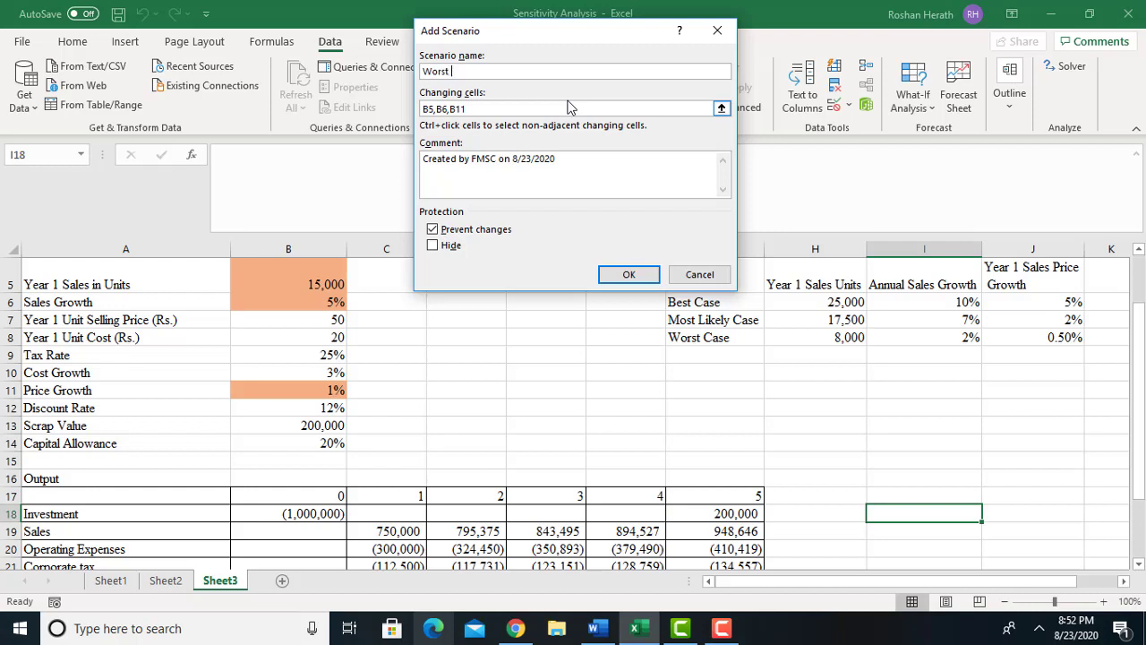
left_click(490, 109)
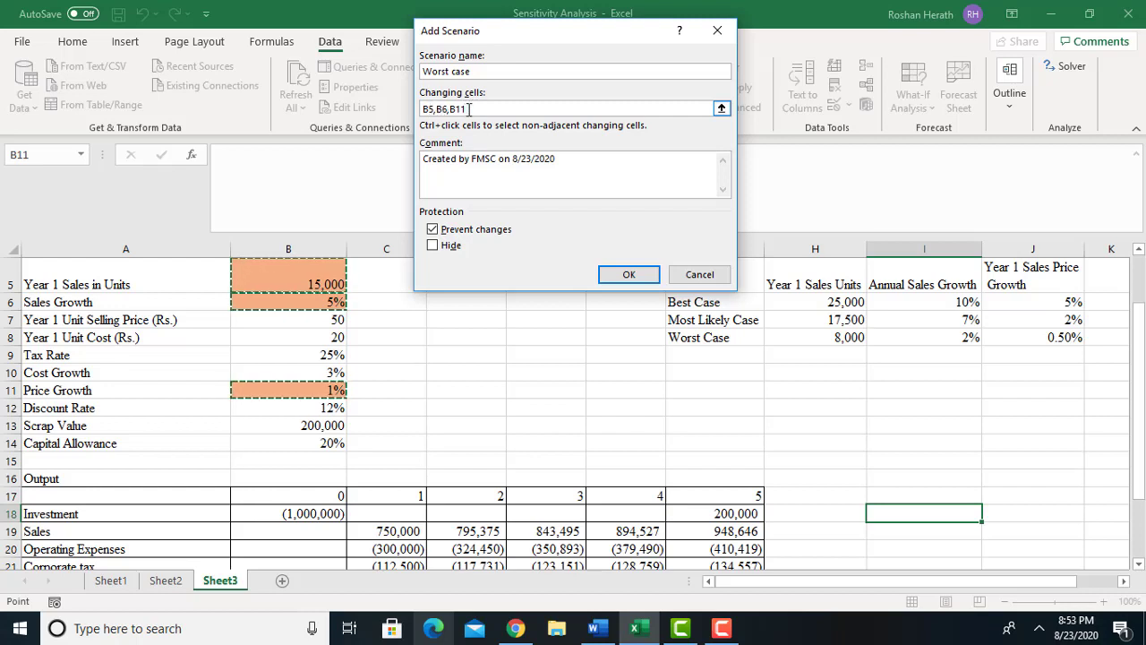
left_click_drag(468, 109, 415, 108)
key("F4")
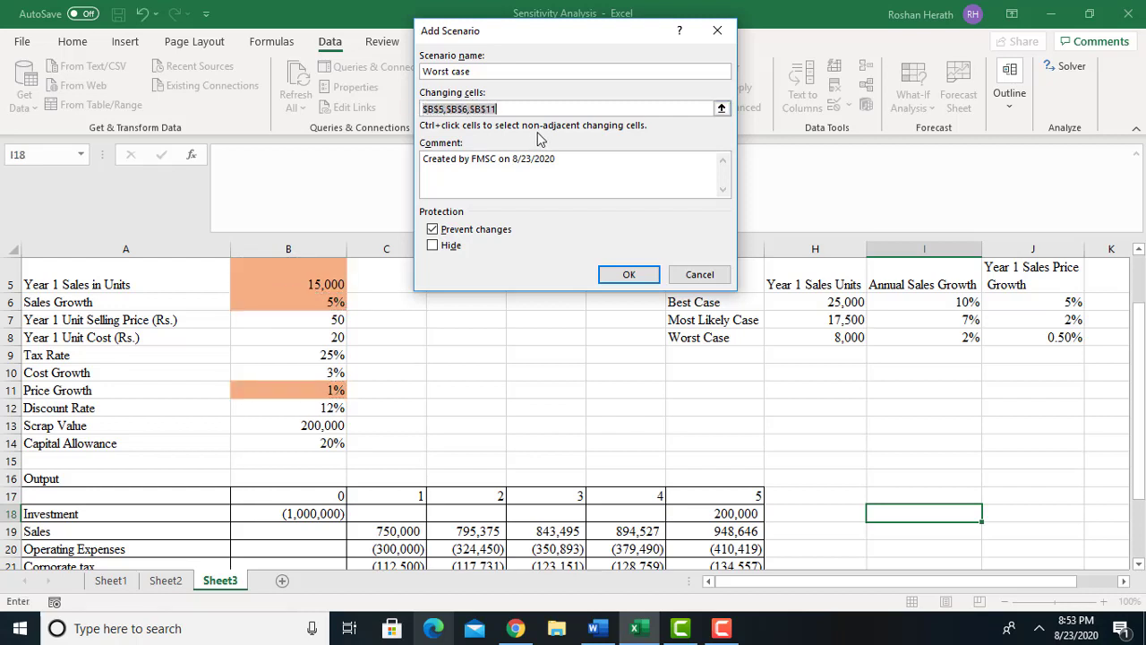
left_click(507, 108)
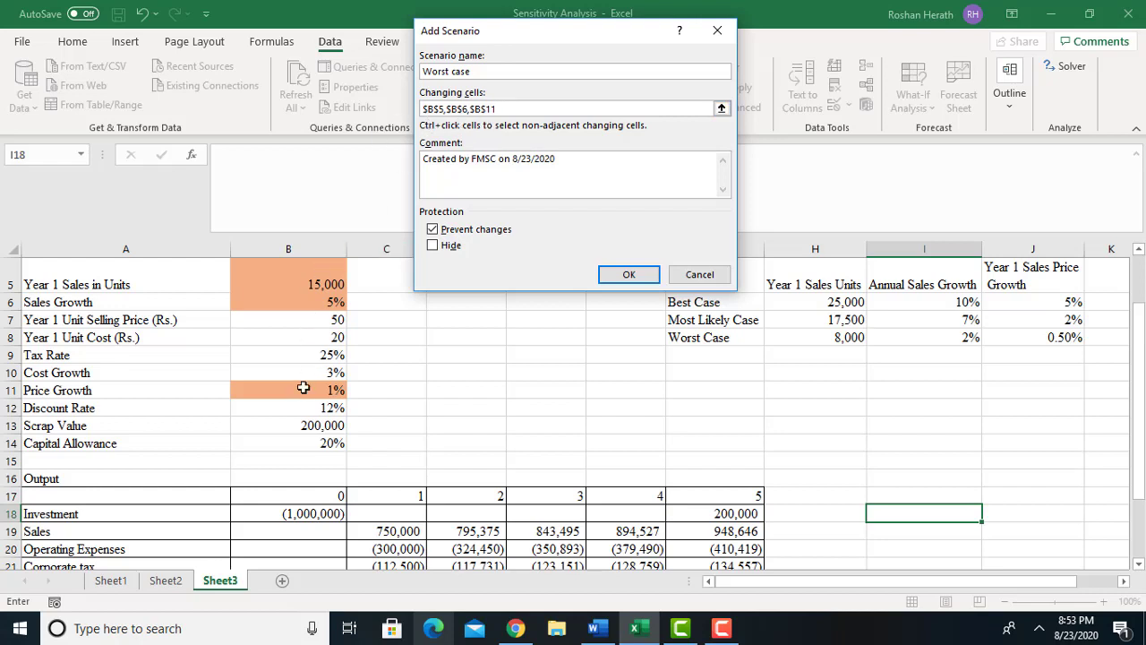
left_click(627, 273)
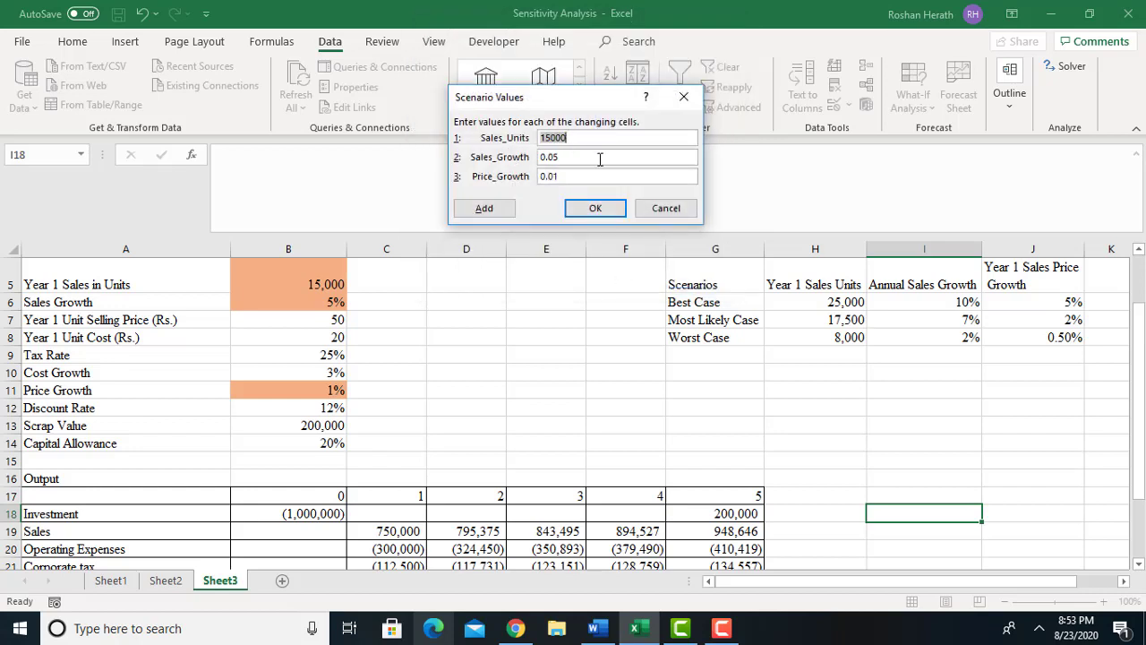
Set the Worst case values to Sales_Units 8000, Sales_Growth 0.02 and Price_Growth 0.005, and save the scenario
type("8000")
key("BackSpace")
type("2")
left_click(558, 178)
key("BackSpace")
type("05")
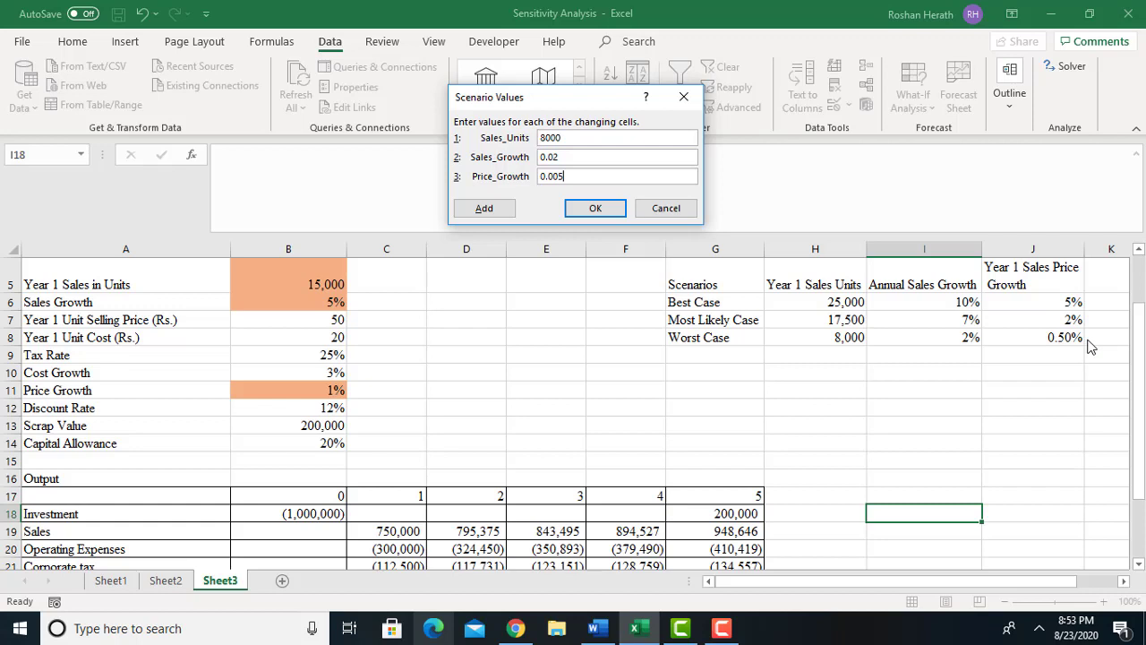
left_click(591, 208)
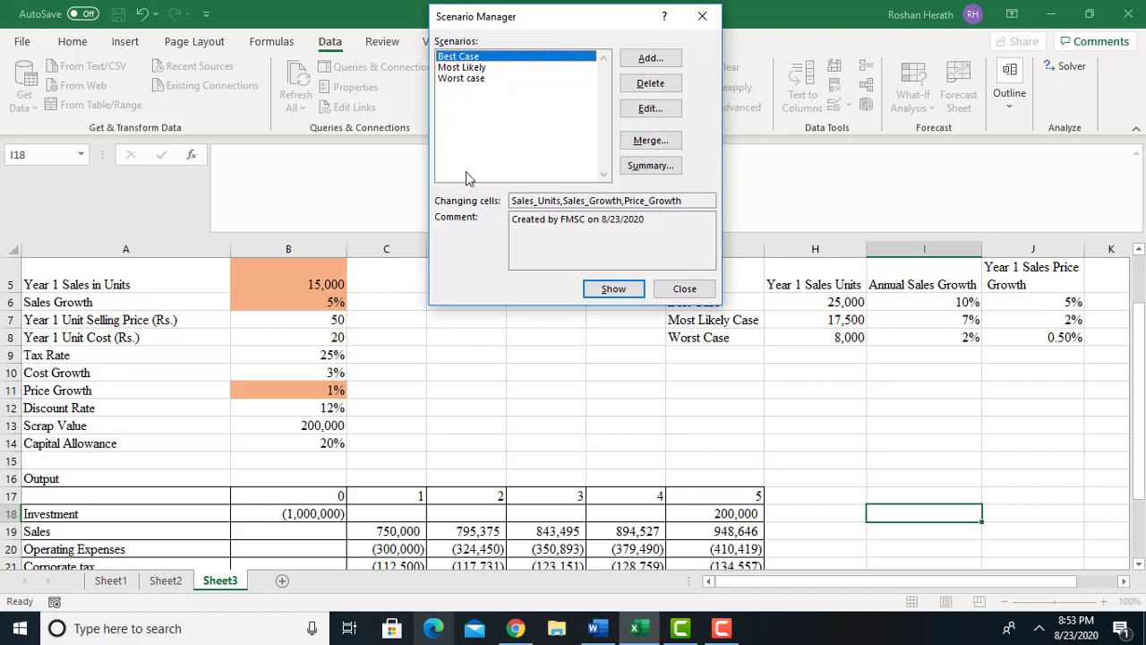
Generate a scenario summary report for the saved scenarios with the NPV cell $B$26 as the result cell
left_click(639, 170)
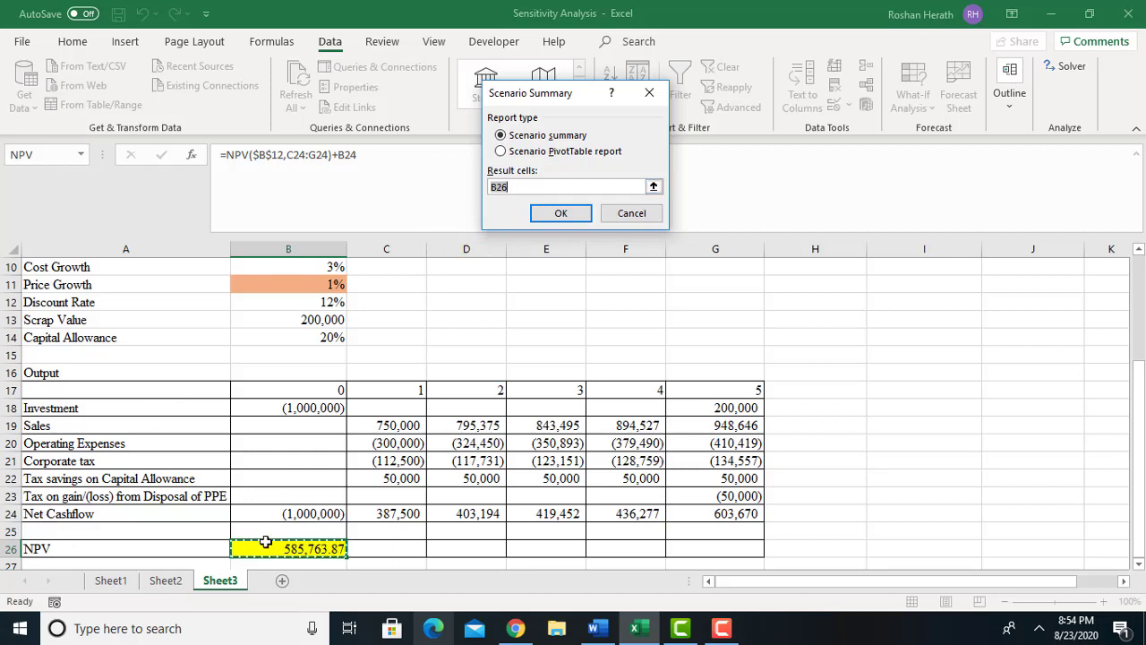
key("F4")
left_click(560, 215)
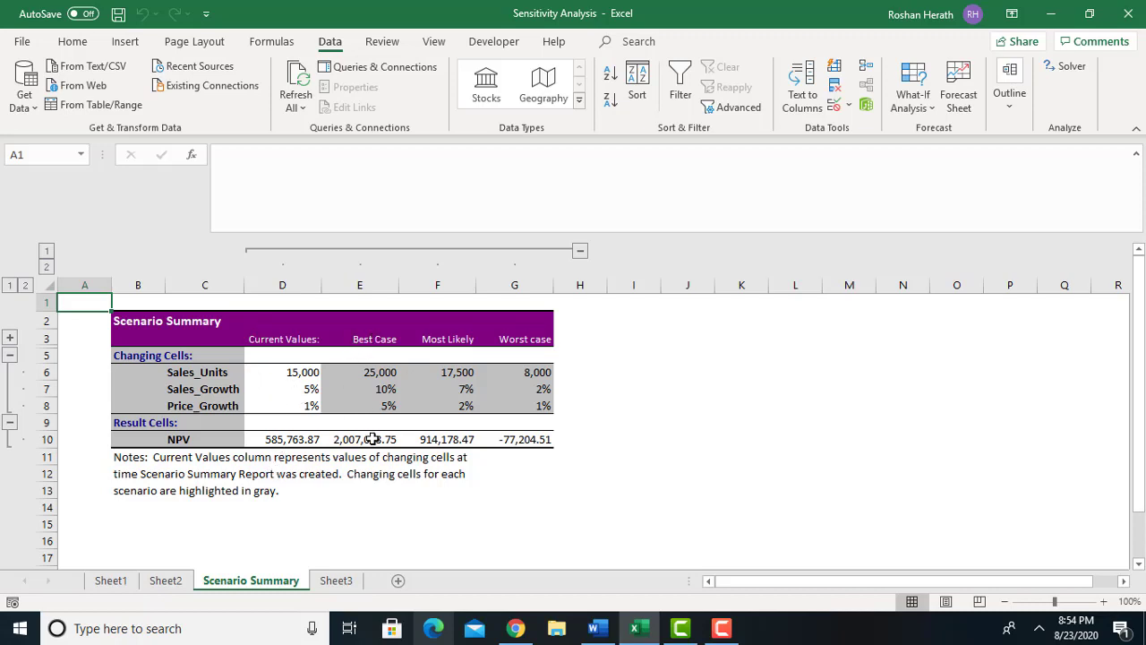
Show the Worst case Price_Growth percentage in cell G8 of the scenario summary with two decimal places
left_click(531, 407)
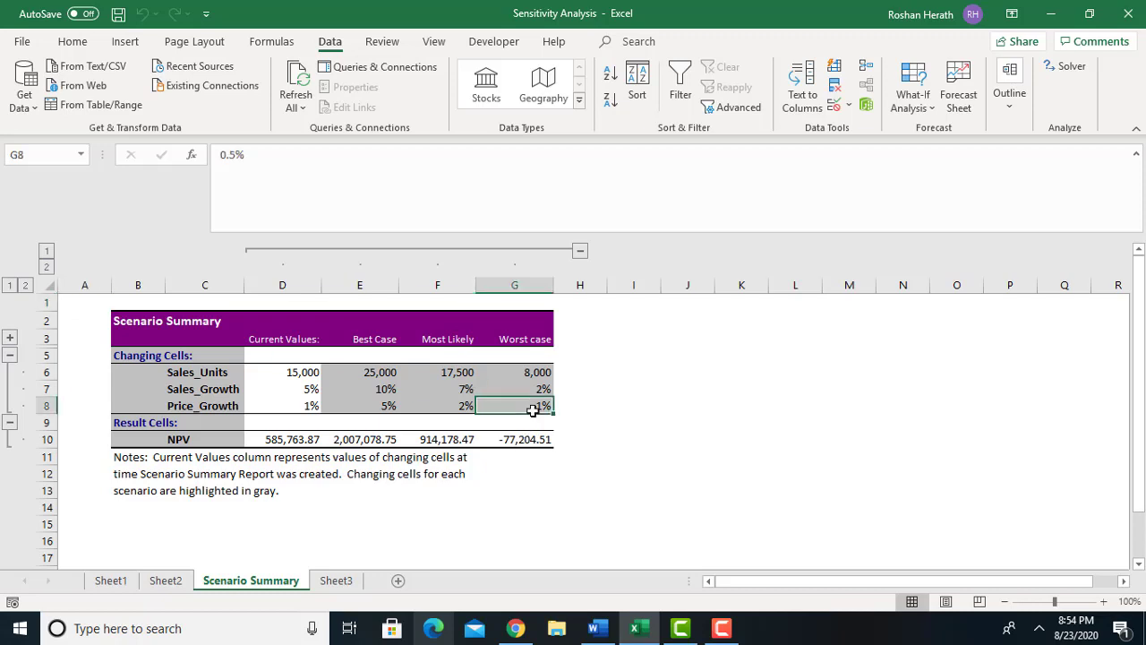
left_click(72, 42)
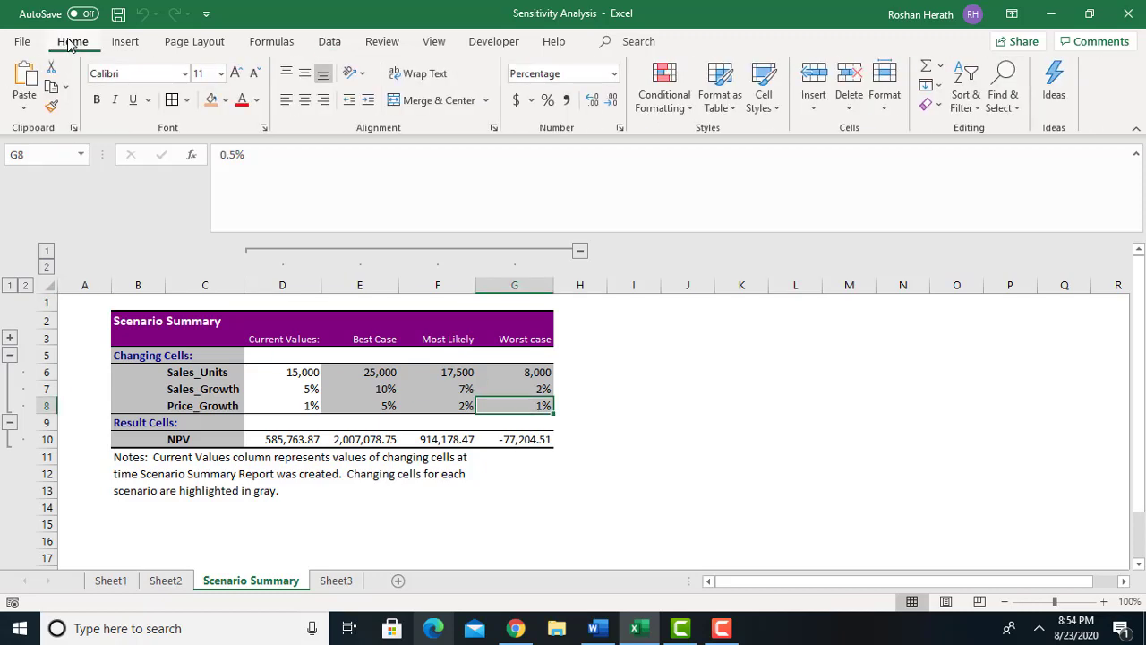
left_click(590, 101)
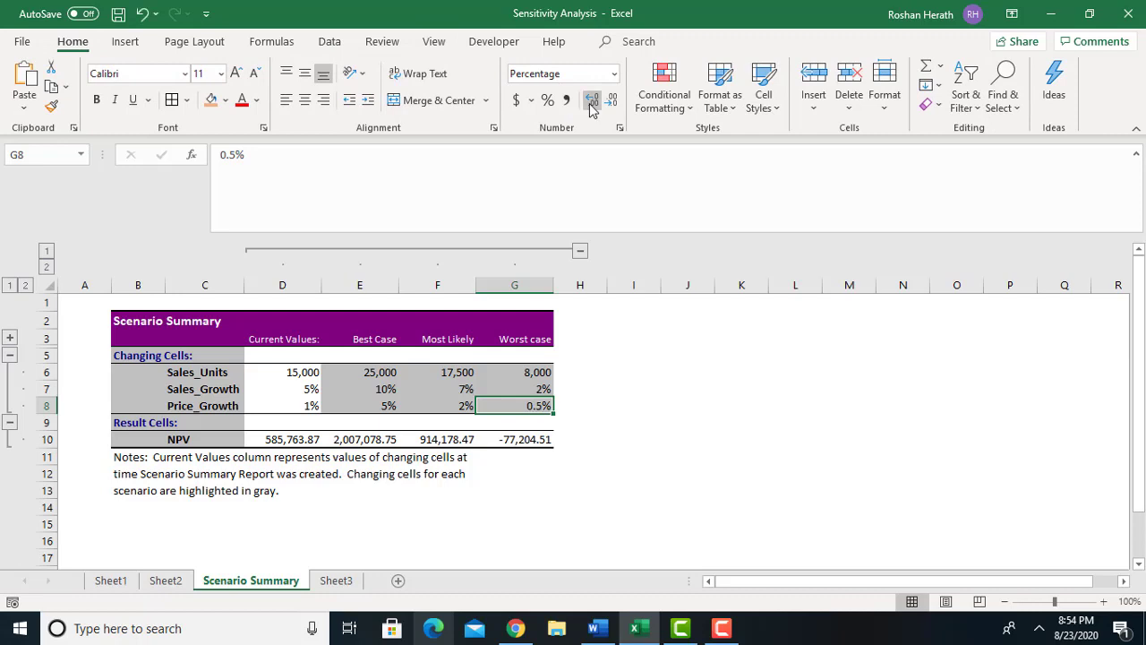
left_click(590, 101)
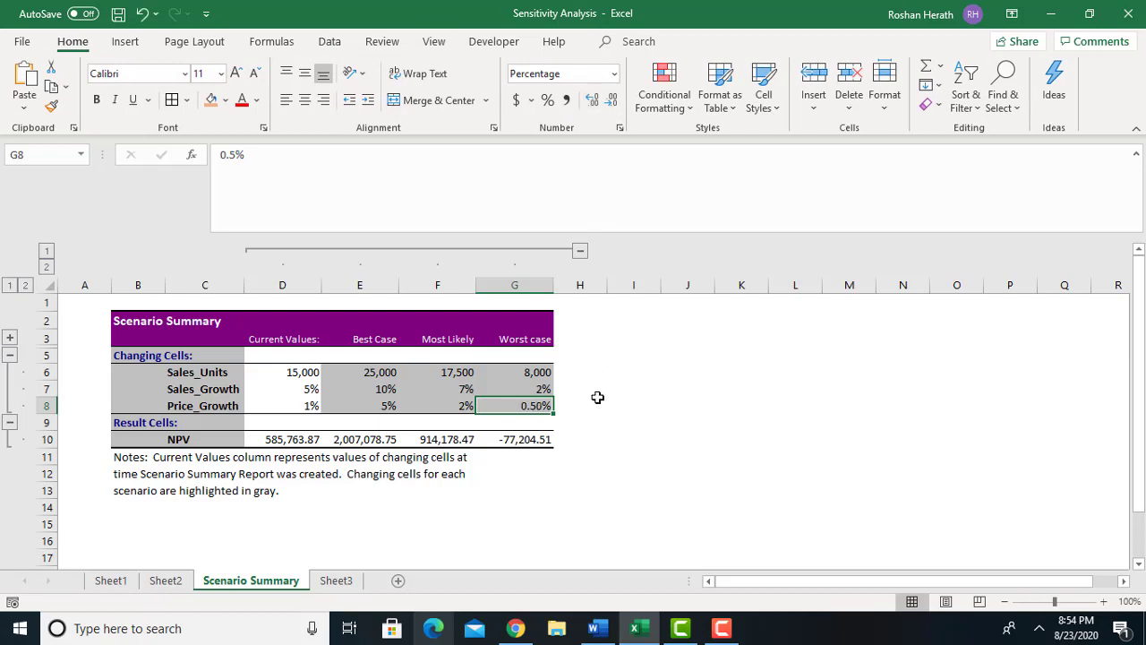
left_click(646, 477)
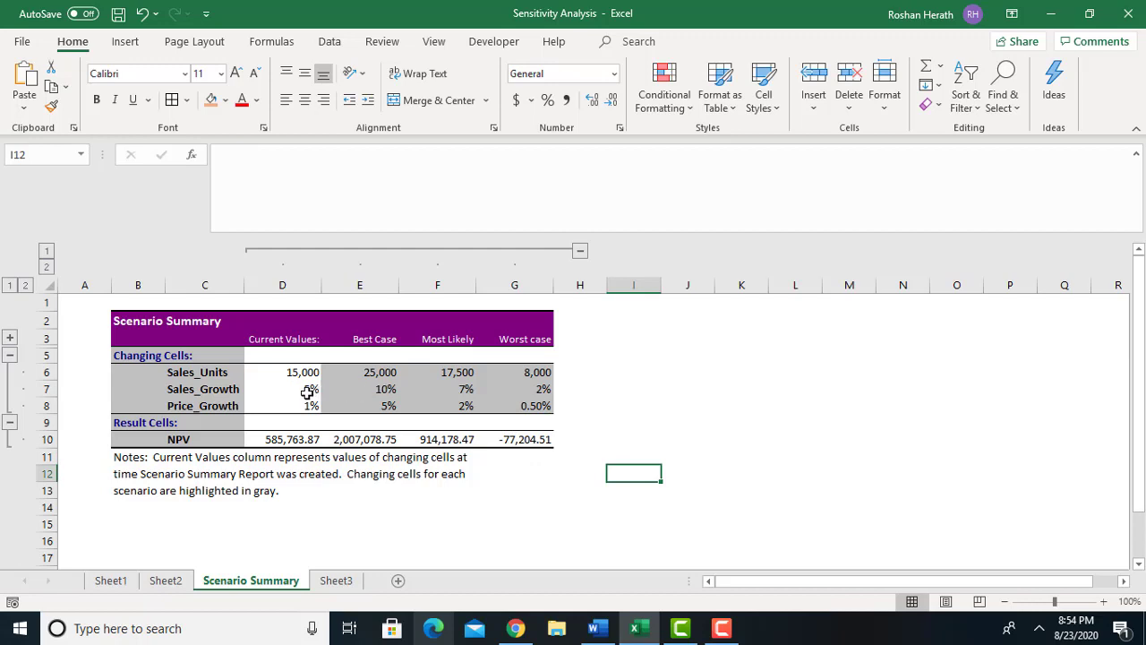
Format the Sales_Growth and Price_Growth percentages in D7:G8 of the scenario summary to one decimal place
left_click_drag(307, 391, 540, 407)
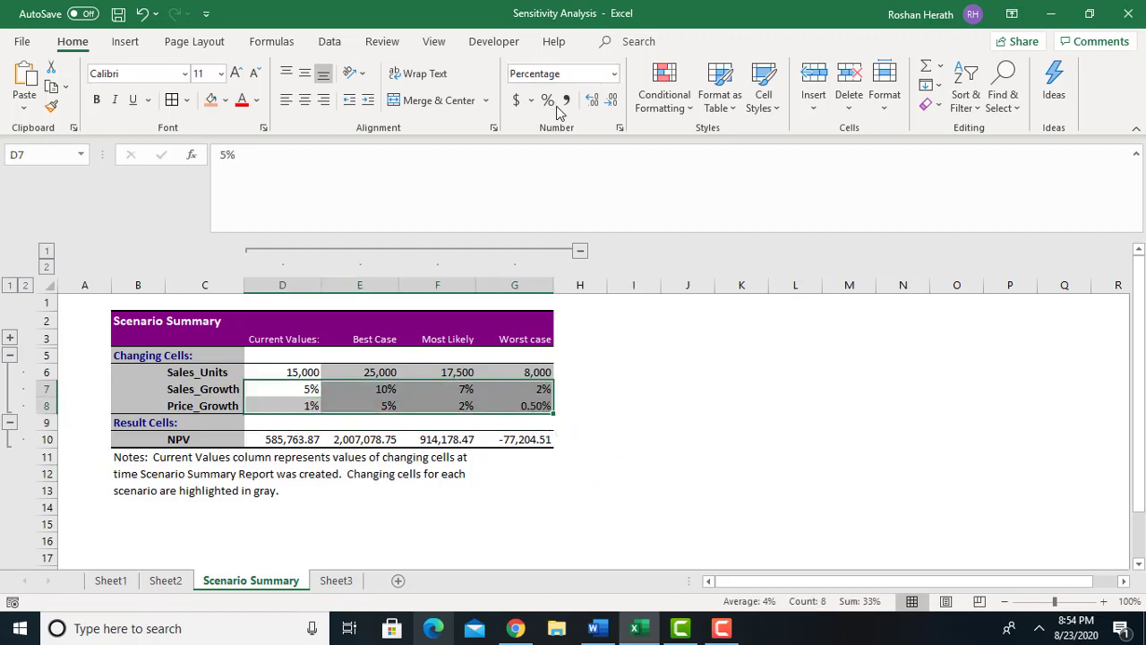
left_click(592, 101)
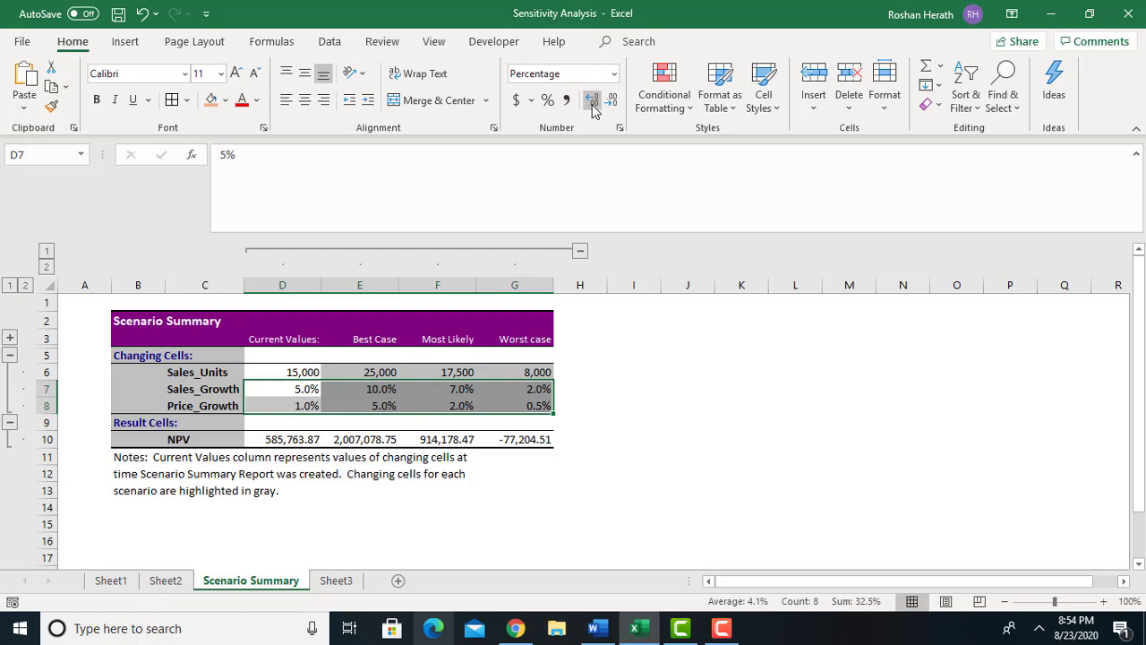
left_click(693, 338)
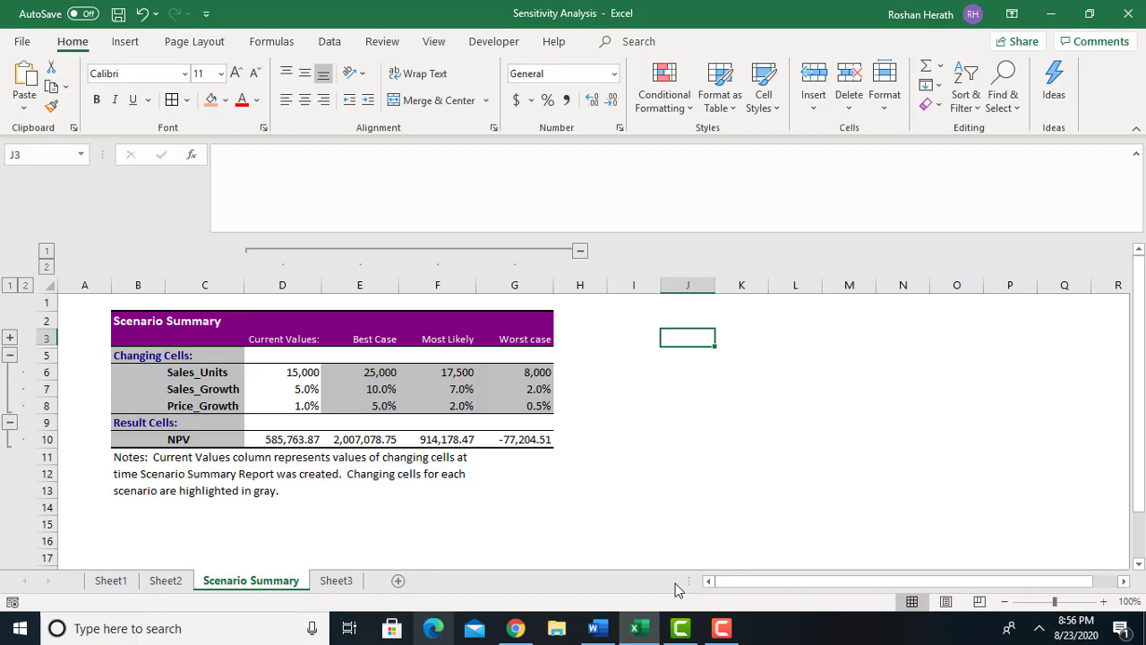
left_click(680, 628)
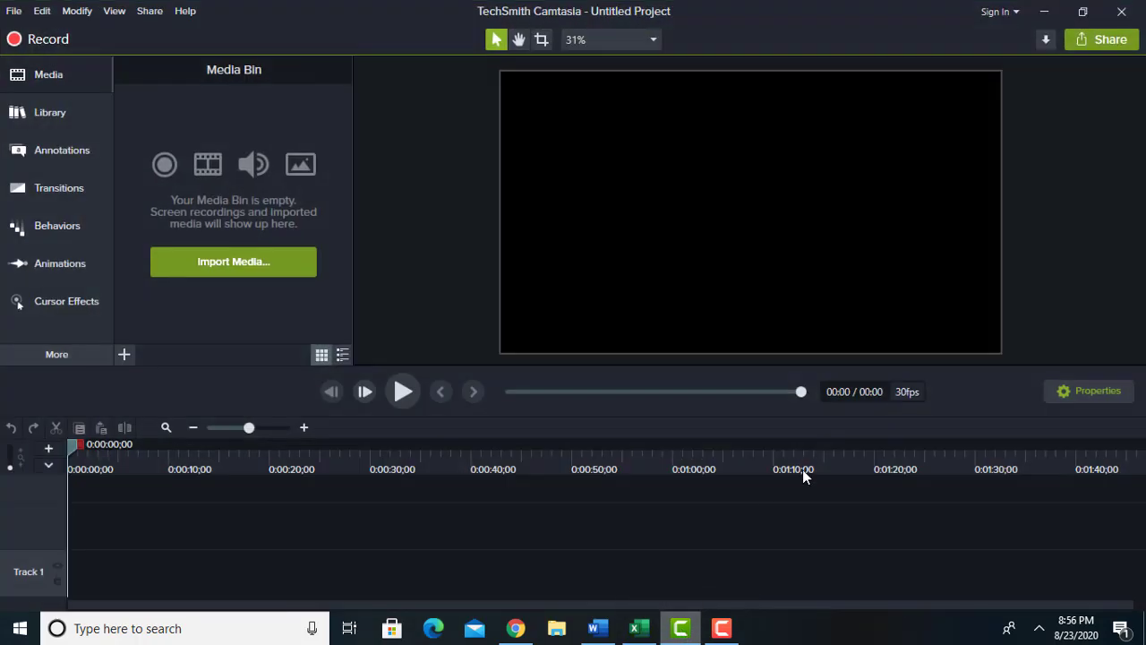
left_click(732, 630)
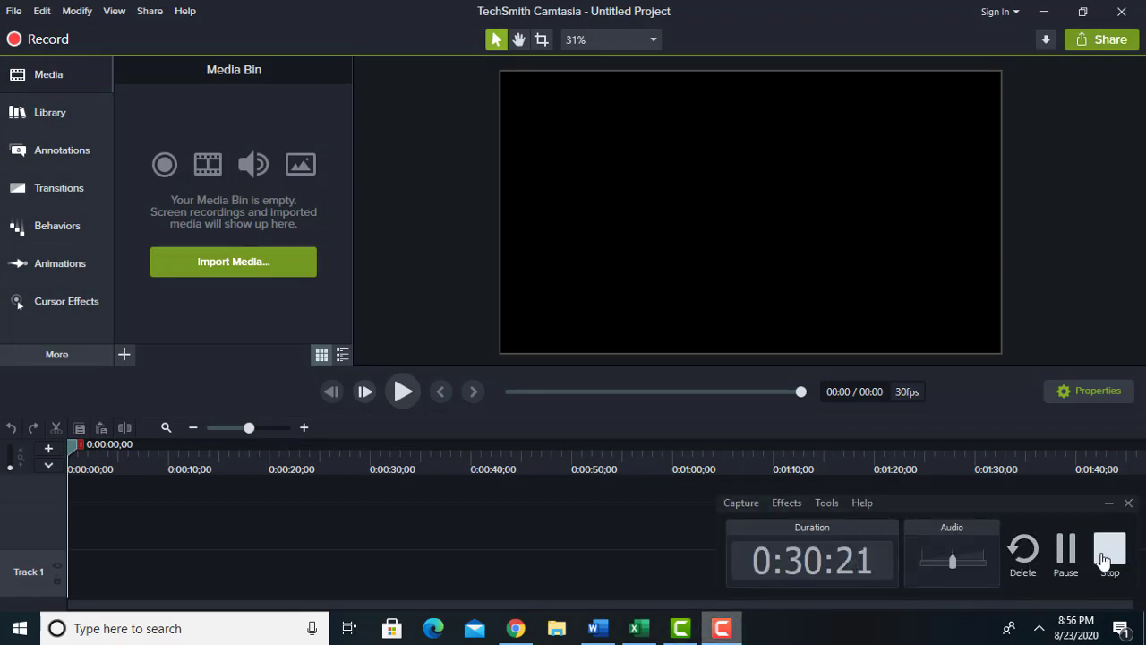